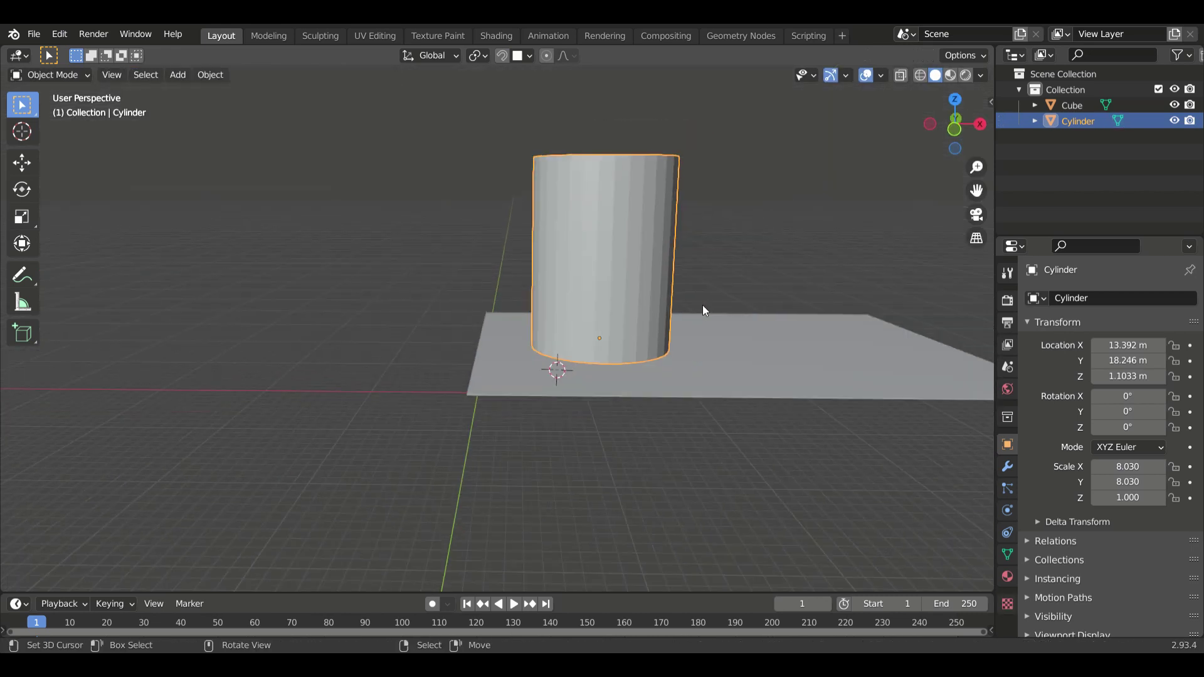
Slim the tower cylinder to 4.689 in X and Y.
key("s")
left_click(740, 310)
mouse_move(740, 310)
middle_mouse_down()
mouse_move(592, 198)
mouse_move(686, 172)
middle_mouse_up()
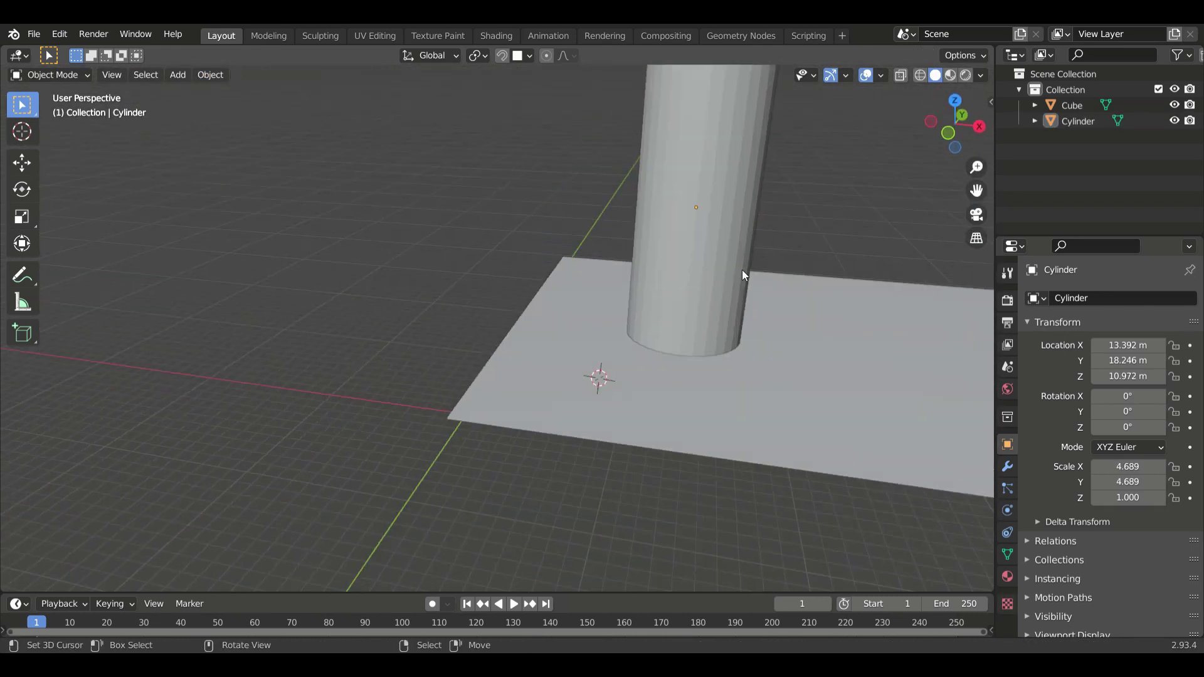
mouse_move(742, 270)
middle_mouse_down()
mouse_move(571, 297)
mouse_move(536, 321)
middle_mouse_up()
Add a new cube beside the tower and raise it vertically onto the ground.
key("shift+a")
left_click(497, 397)
mouse_move(497, 397)
middle_mouse_down()
mouse_move(412, 461)
mouse_move(434, 425)
mouse_move(678, 503)
middle_mouse_up()
key("shift+Tab")
key("g")
key("z")
left_click(426, 439)
In Edit Mode, extrude the new cube's end face along Y.
key("Tab")
key("e")
key("y")
key("Escape")
Set the extrusion length along Y to form a long wall piece.
key("g")
key("y")
left_click(706, 588)
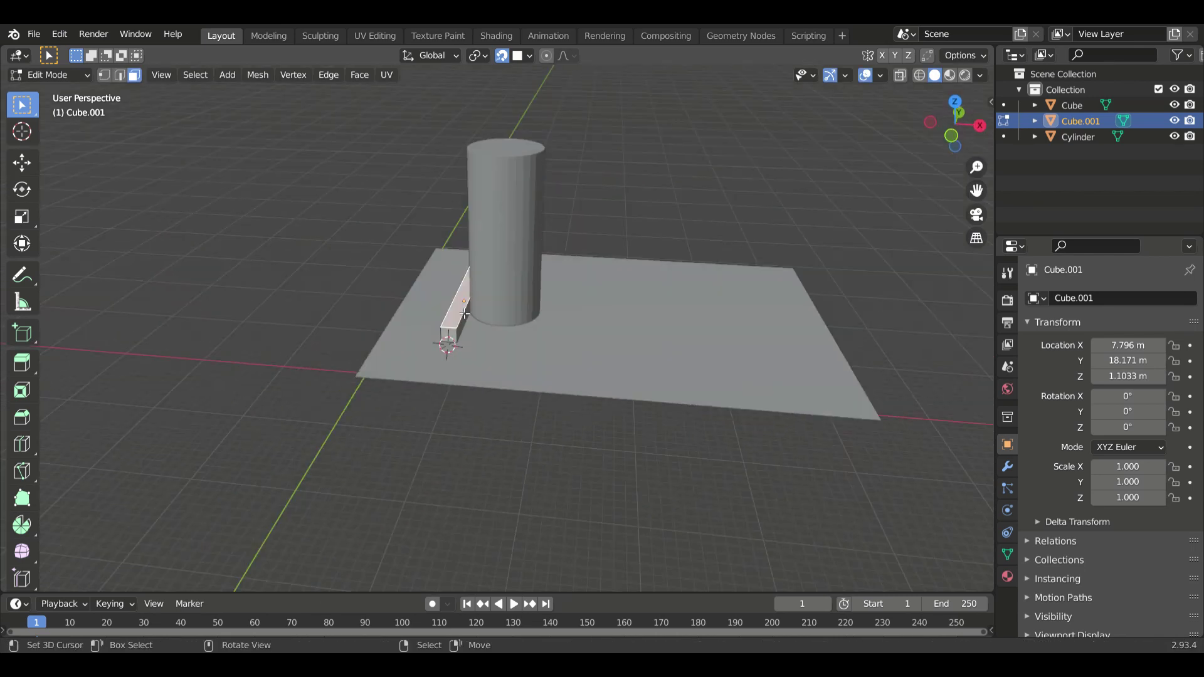
middle_click_drag(706, 588, 551, 289)
scroll(549, 289, "down", 5)
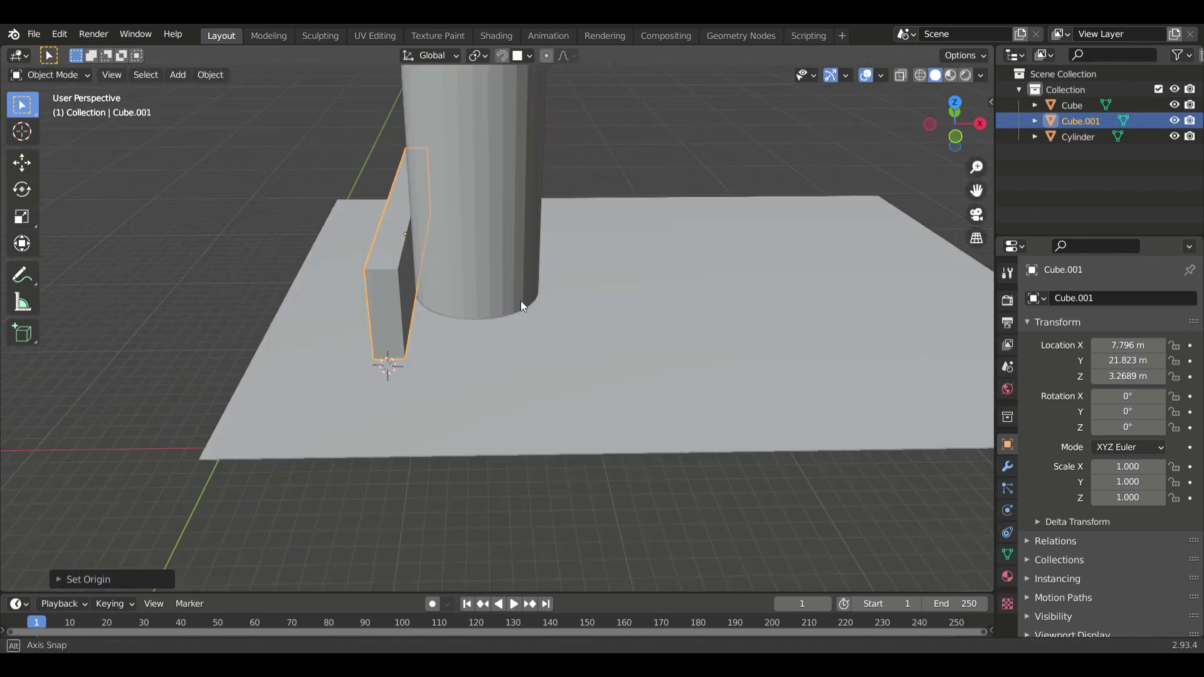
Reposition the wall piece and return to Object Mode.
key("g")
left_click(509, 360)
scroll(508, 360, "up", 6)
key("Tab")
left_click(200, 75)
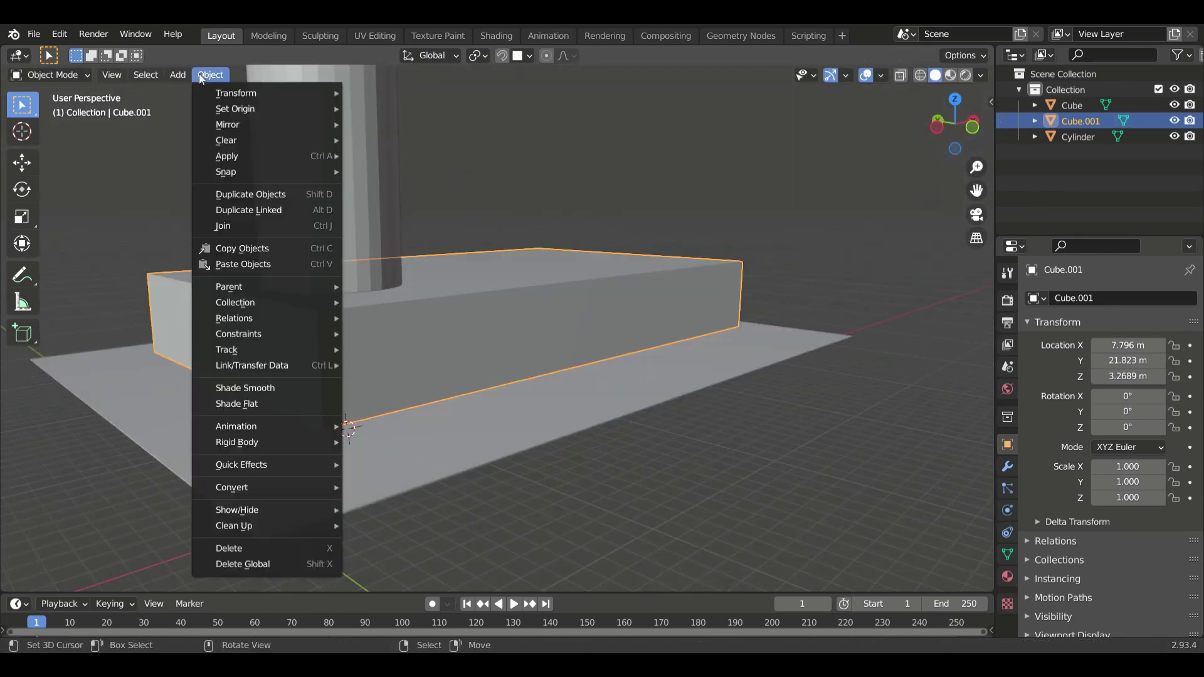
key("Escape")
Select the ground cube and shift it along X.
left_click(616, 454)
key("Tab")
scroll(740, 422, "up", 5)
scroll(740, 423, "down", 6)
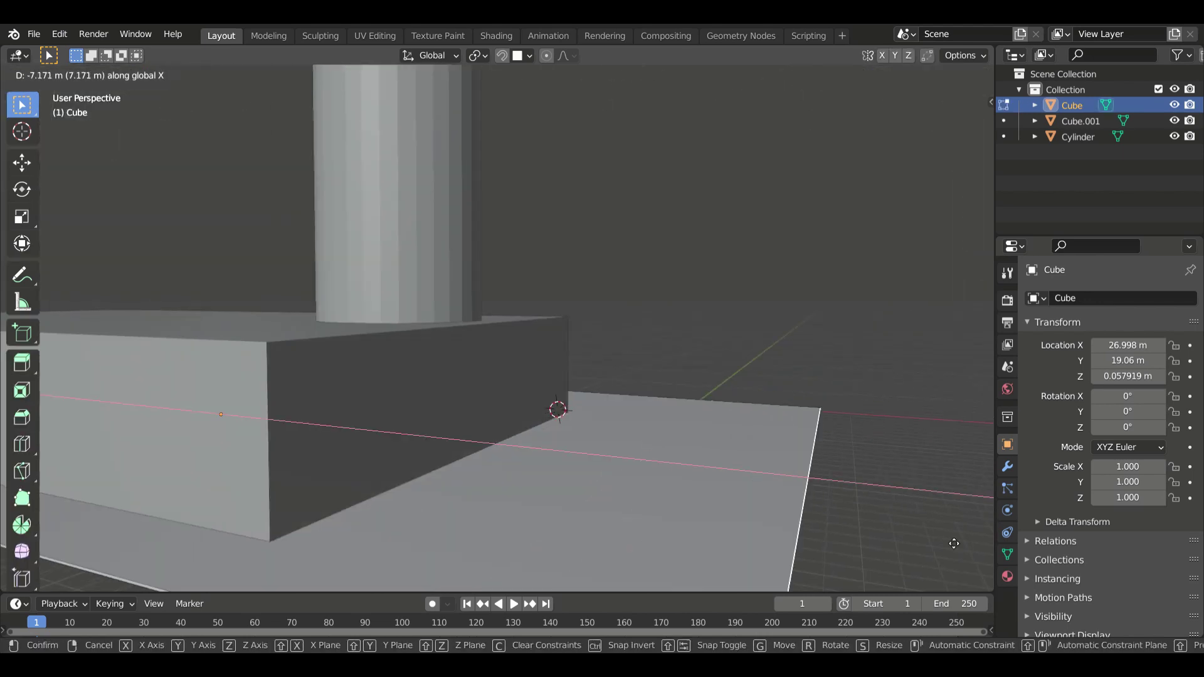
key("Tab")
left_click(537, 295)
Select the wall block and move it along X.
left_click(457, 256, "shift")
key("g")
key("x")
scroll(497, 343, "up", 4)
left_click(497, 343)
middle_click_drag(497, 344, 506, 439)
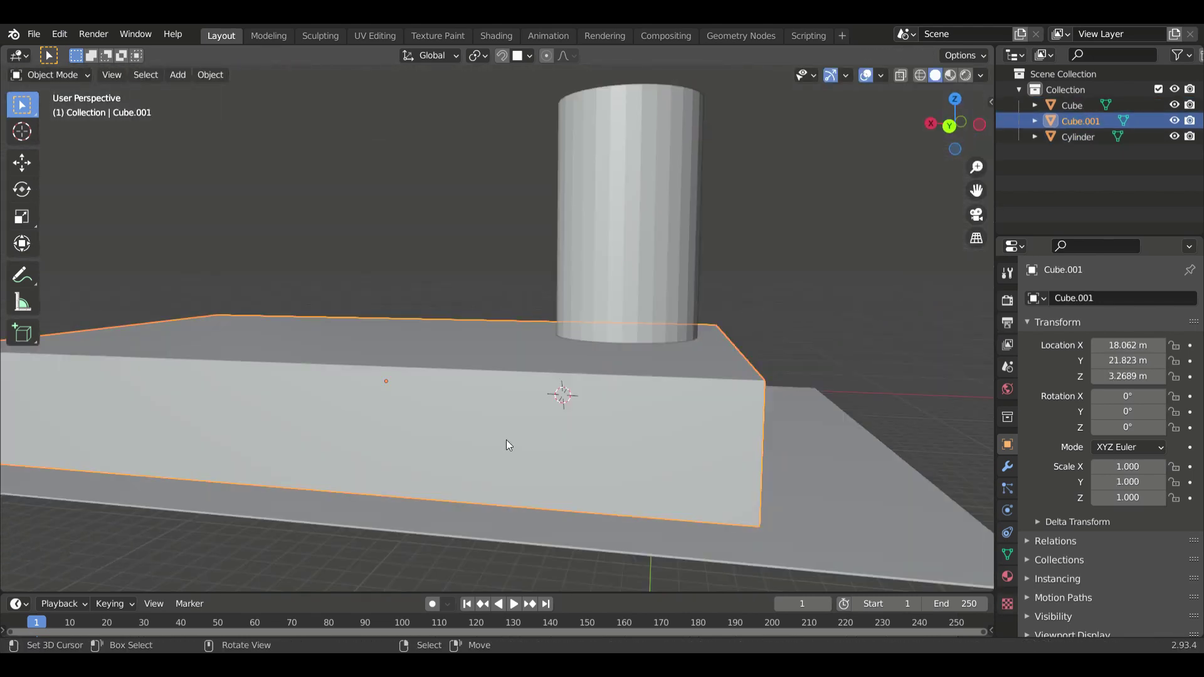
In Edit Mode, stretch part of the wall block along Y into a thick slab.
key("Tab")
key("g")
key("y")
key("Escape")
left_click(395, 429)
middle_click_drag(395, 430, 395, 398)
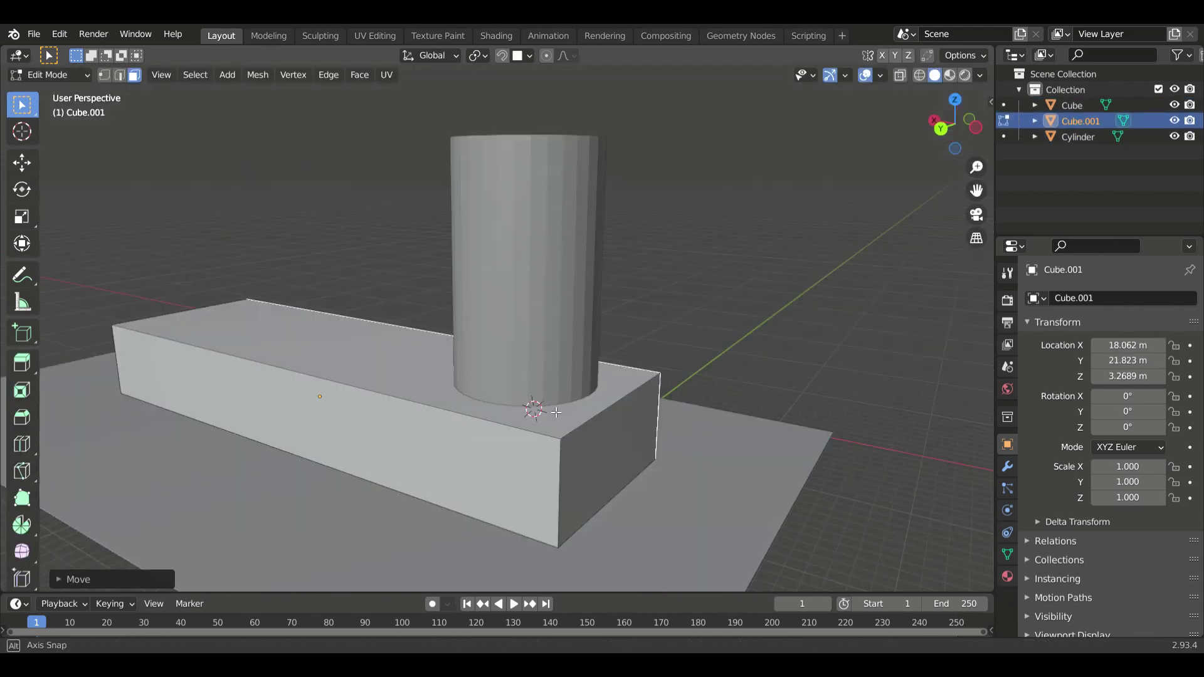
Lift the tower cylinder onto the wall block at Z 10.972.
key("alt+q")
middle_click_drag(463, 417, 313, 355)
key("Tab")
scroll(250, 232, "up", 3)
Enter Edit Mode on the cylinder and try a loop cut on it.
middle_click_drag(249, 233, 645, 310)
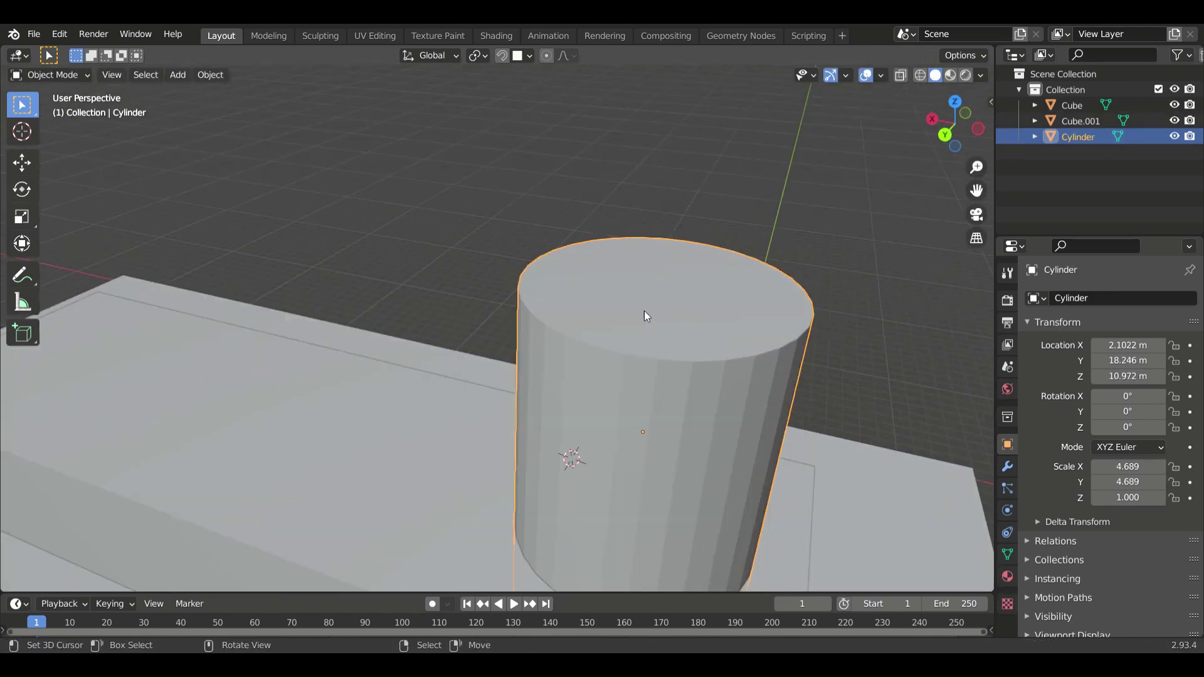
key("Tab")
scroll(757, 384, "up", 2)
right_click(756, 373)
key("ctrl+r")
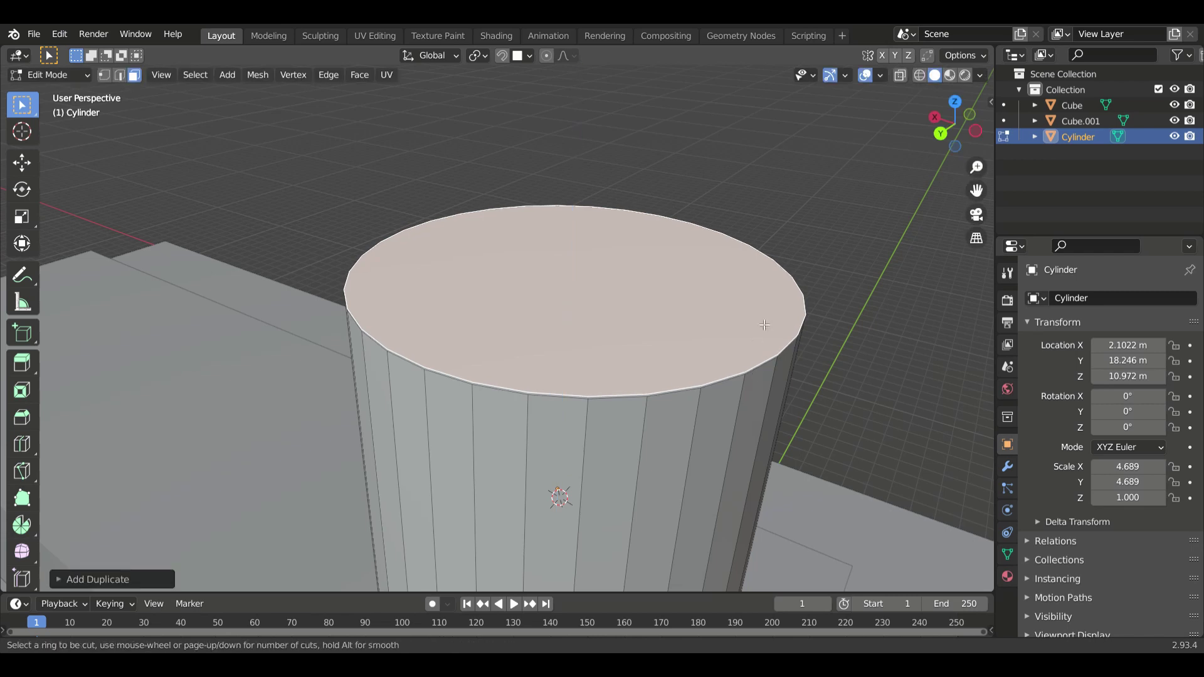
scroll(665, 219, "down", 5)
Isolate the cylinder in local view to inspect it, then leave local view.
key("KP_Divide")
mouse_move(665, 220)
middle_mouse_down()
mouse_move(627, 282)
mouse_move(694, 313)
mouse_move(561, 170)
middle_mouse_up()
key("Tab")
scroll(652, 235, "up", 3)
key("KP_Divide")
scroll(495, 310, "up", 2)
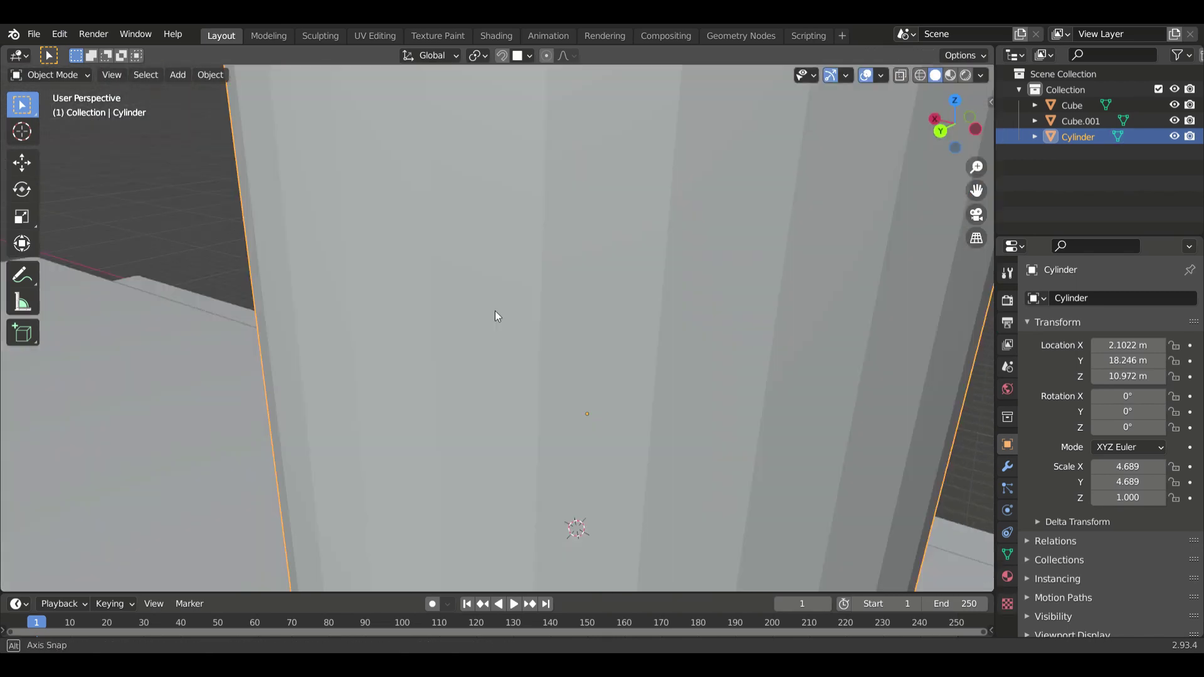
Select the cylinder's top face in Edit Mode, then clear the selection.
key("Tab")
left_click(394, 245)
left_click(449, 291)
mouse_move(394, 245)
middle_mouse_down()
mouse_move(448, 292)
mouse_move(458, 323)
middle_mouse_up()
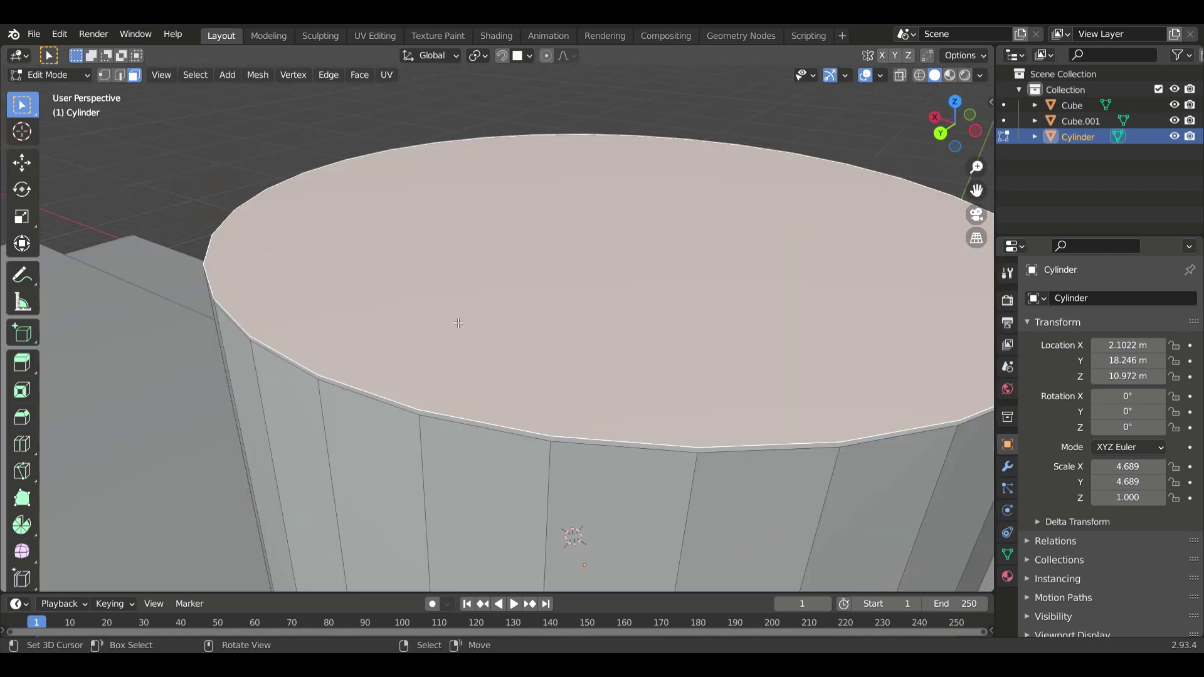
middle_click_drag(527, 424, 505, 416)
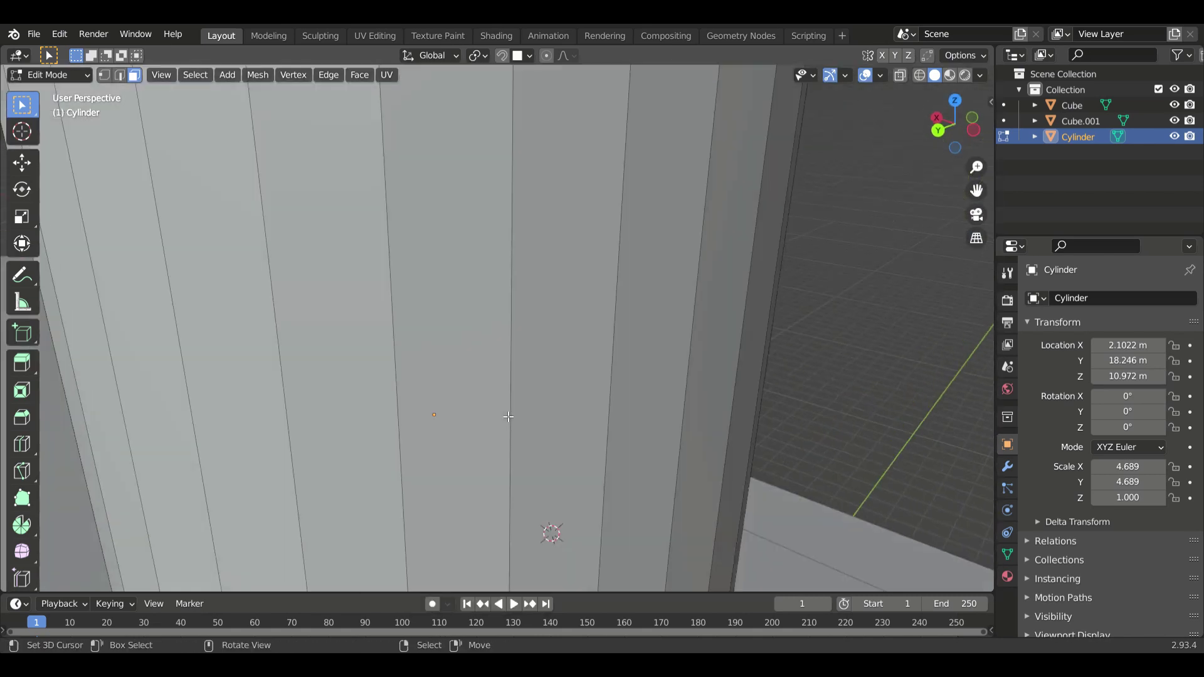
scroll(505, 416, "down", 3)
key("alt+a")
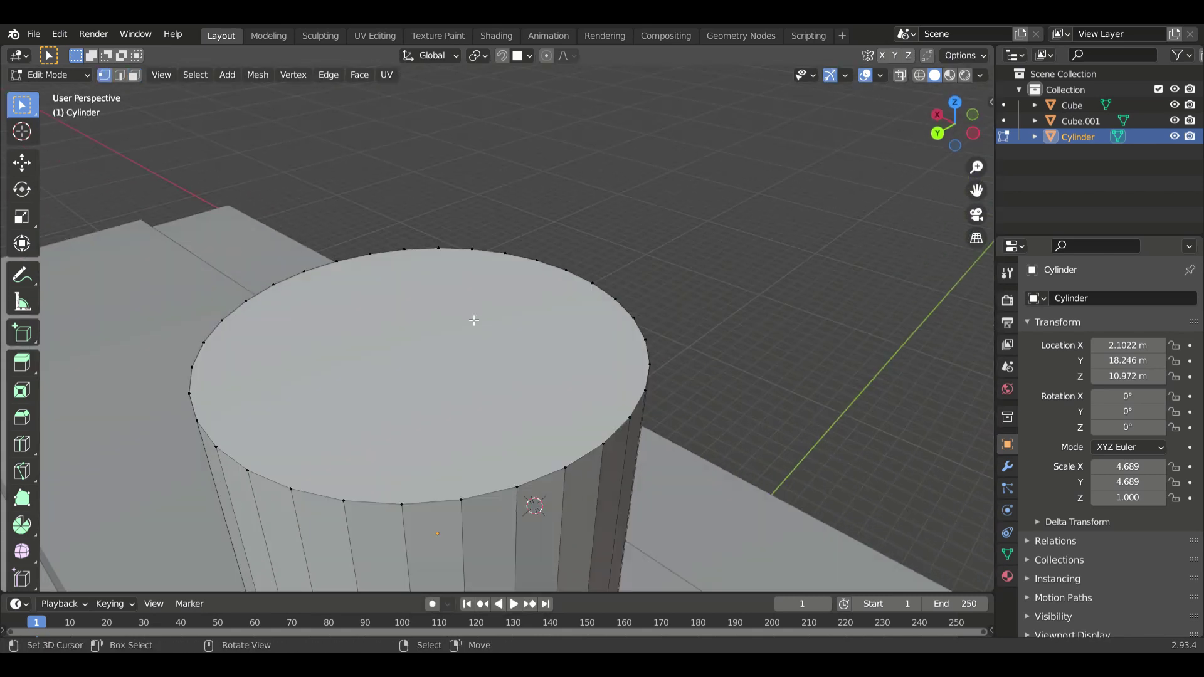
Delete the cylinder's top face and Grid Fill the open rim loop.
key("3")
left_click(474, 321)
key("x")
left_click(499, 412, "alt")
key("F3")
type("grid fill")
key("Return")
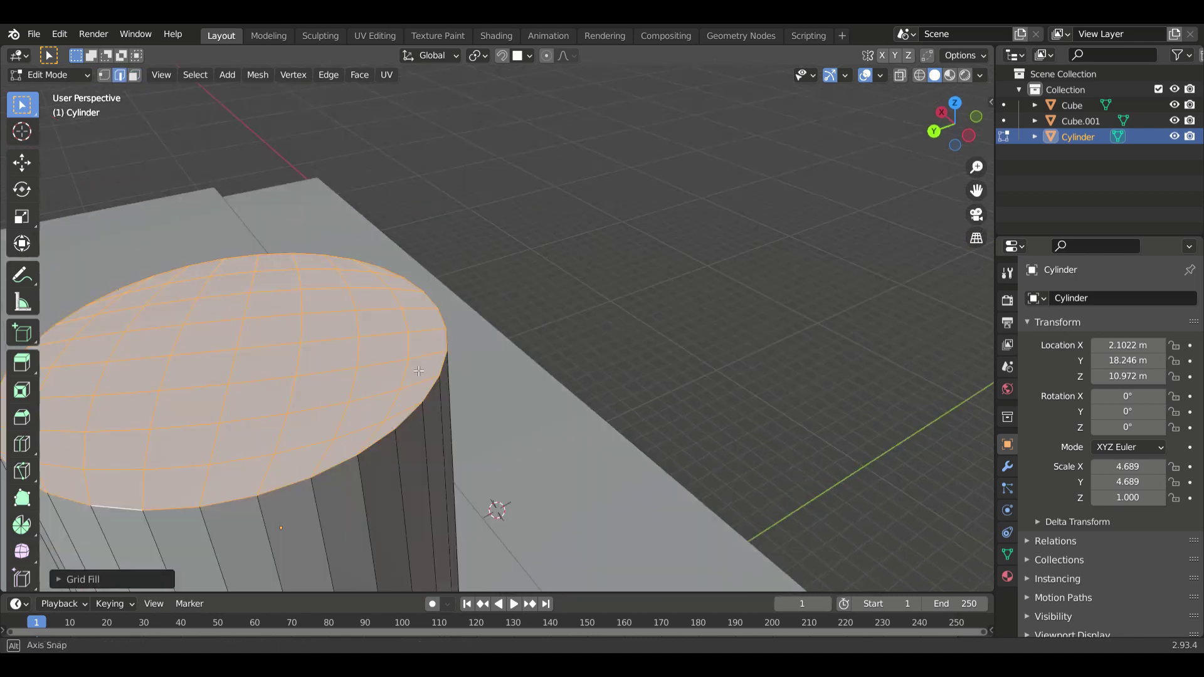
scroll(493, 505, "down", 3)
middle_click_drag(492, 505, 559, 468)
Enable Proportional Editing and circle-select the gridded cap faces to raise them.
key("KP_Divide")
left_click(498, 263)
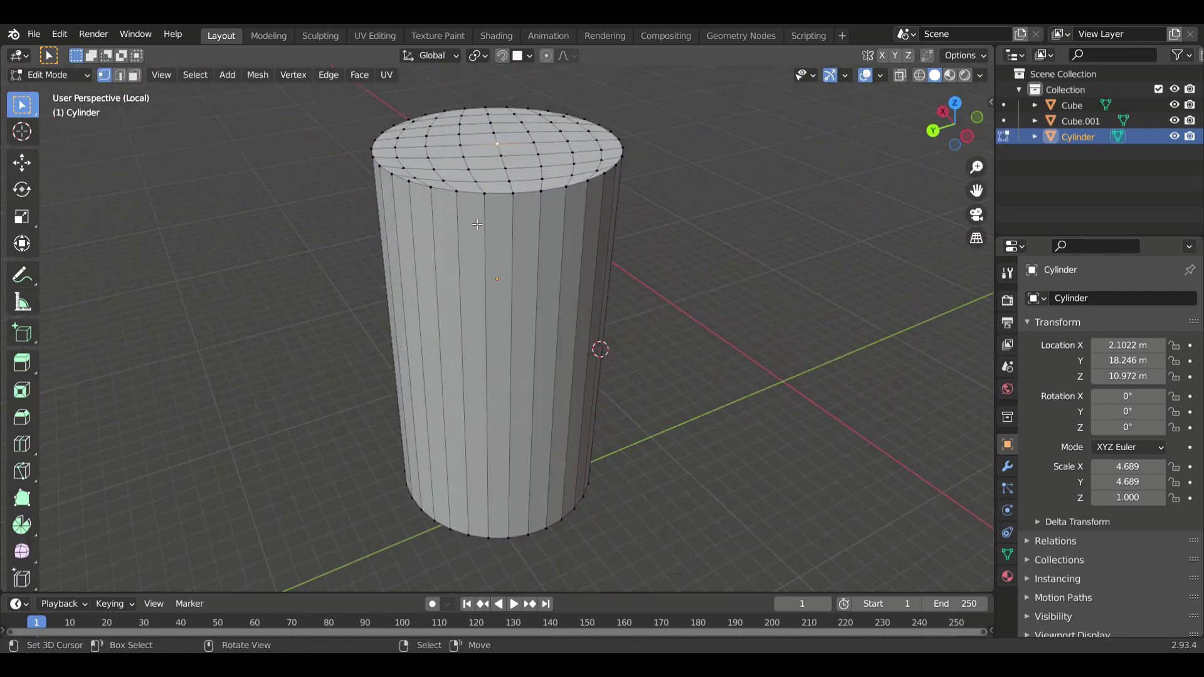
middle_click_drag(498, 263, 527, 196)
left_click(546, 55)
key("3")
key("c")
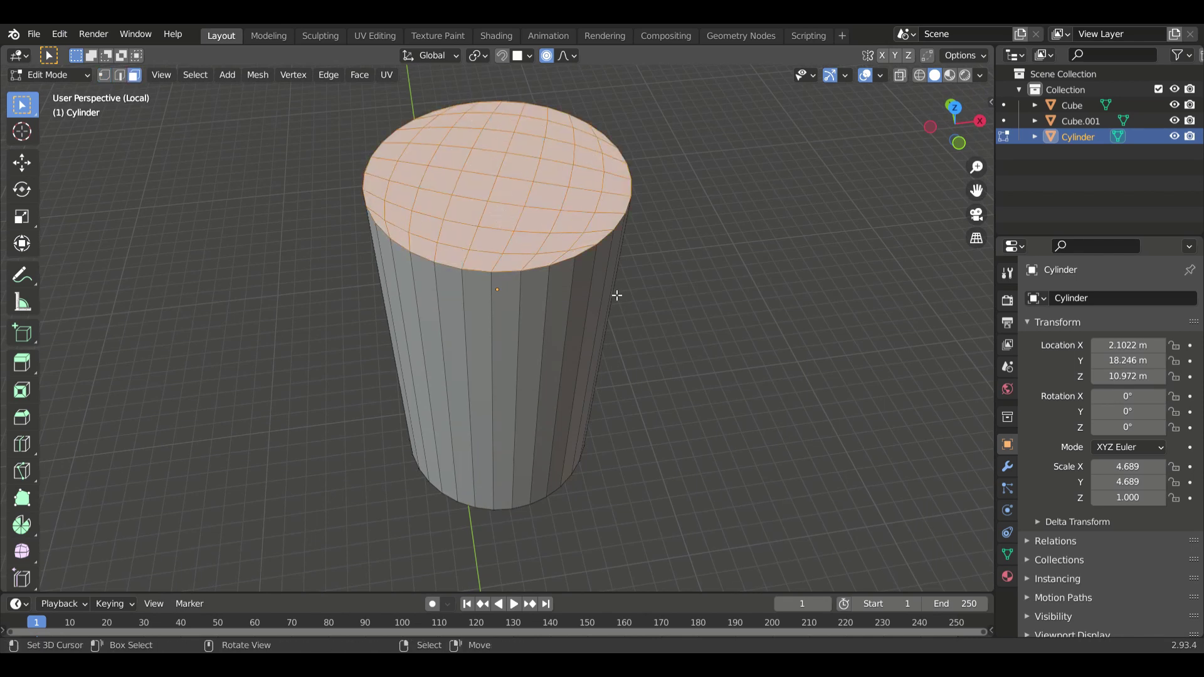
key("g")
key("z")
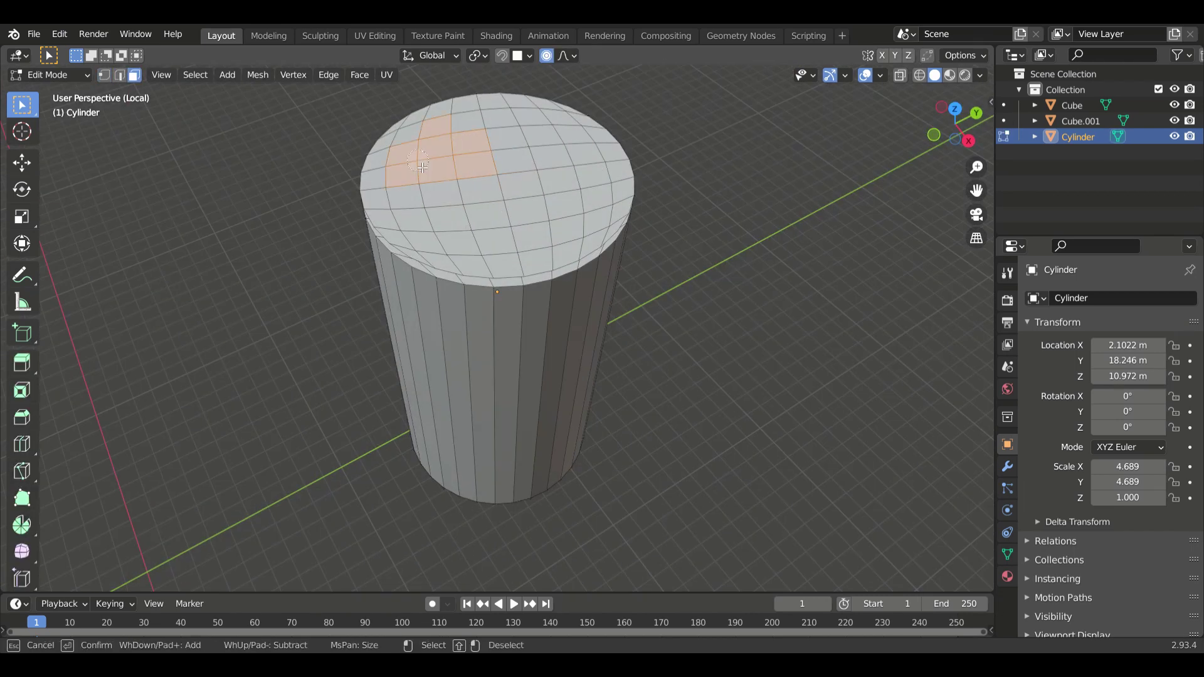
Separate the selected top cap into its own object, Cylinder.001.
key("Escape")
middle_click_drag(499, 227, 532, 178)
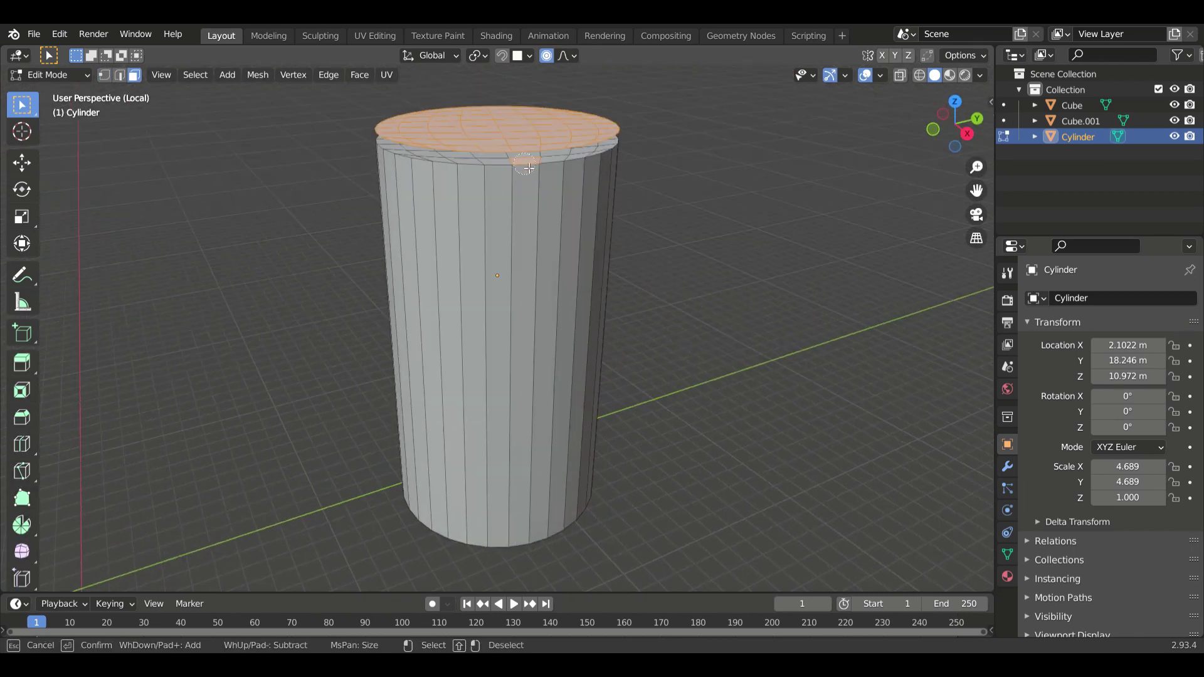
key("Escape")
key("F3")
type("sep")
key("Return")
key("Tab")
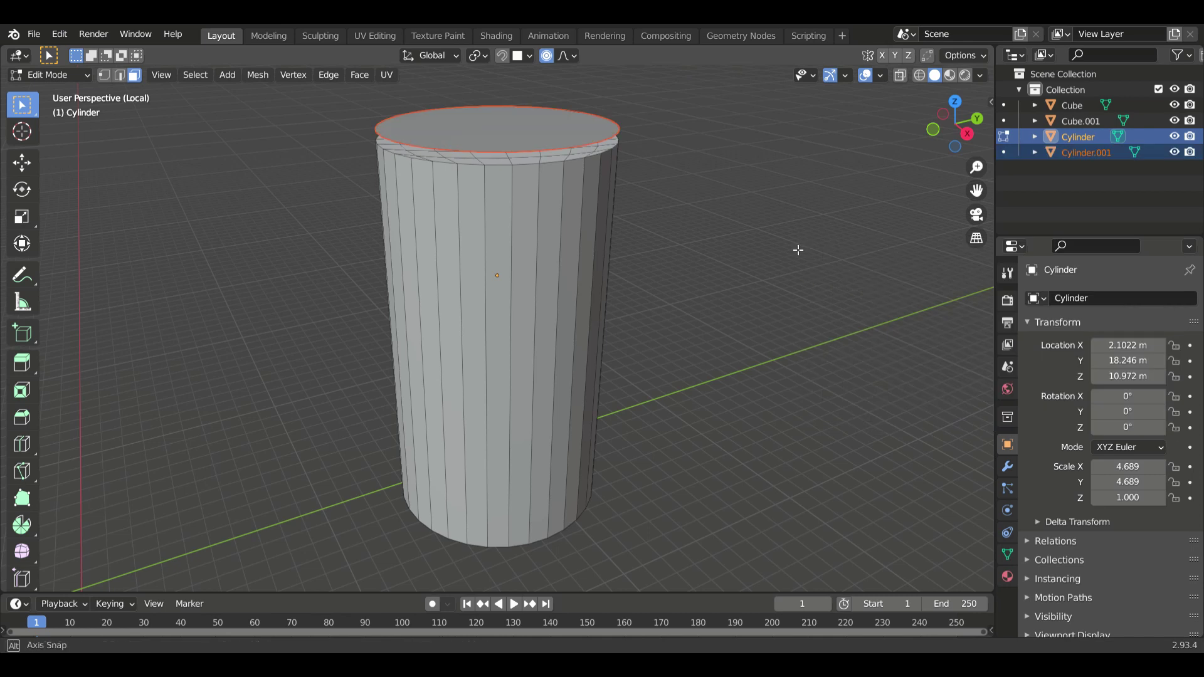
Select a side face of the tower body and open its delete options.
left_click(503, 182)
left_click(625, 310)
key("Tab")
left_click(517, 263)
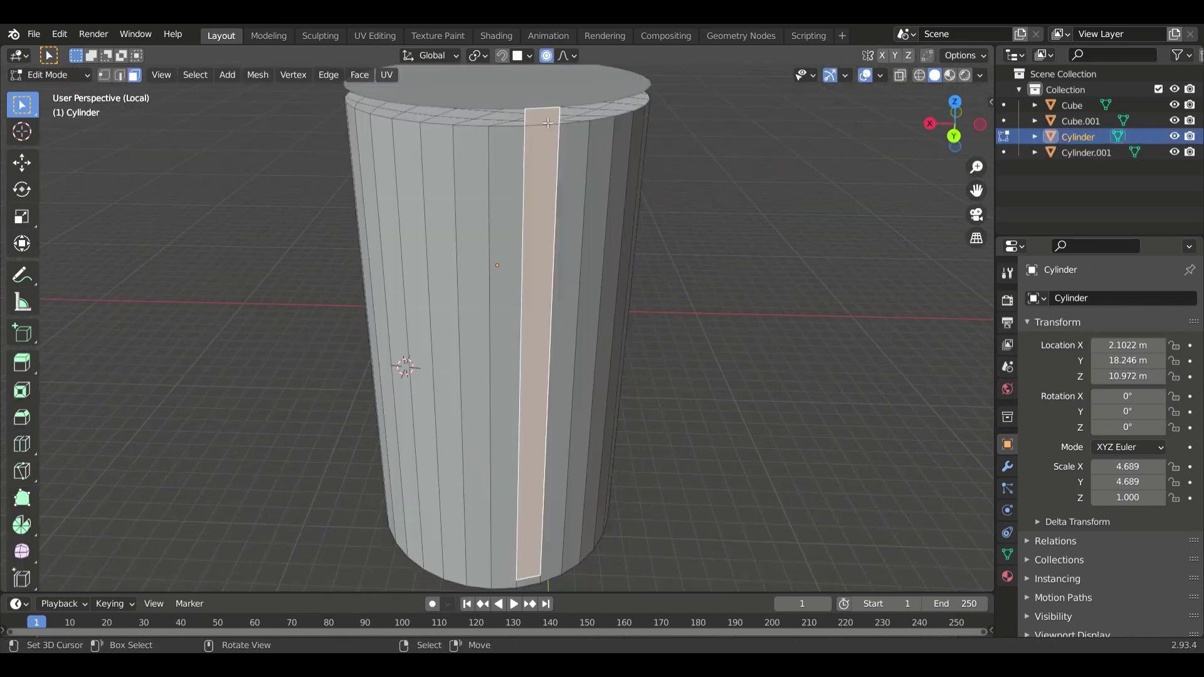
key("x")
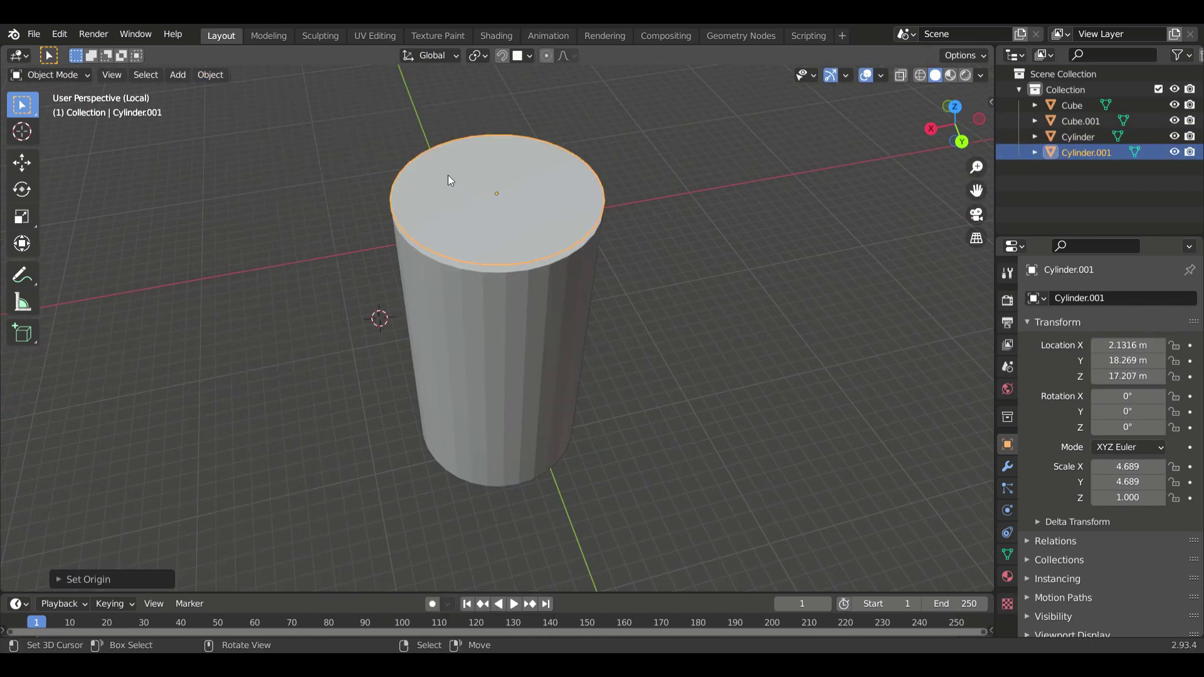
Enlarge the roof disc and set proportional editing to Linear falloff.
key("s")
left_click(621, 329)
key("Tab")
left_click(504, 233)
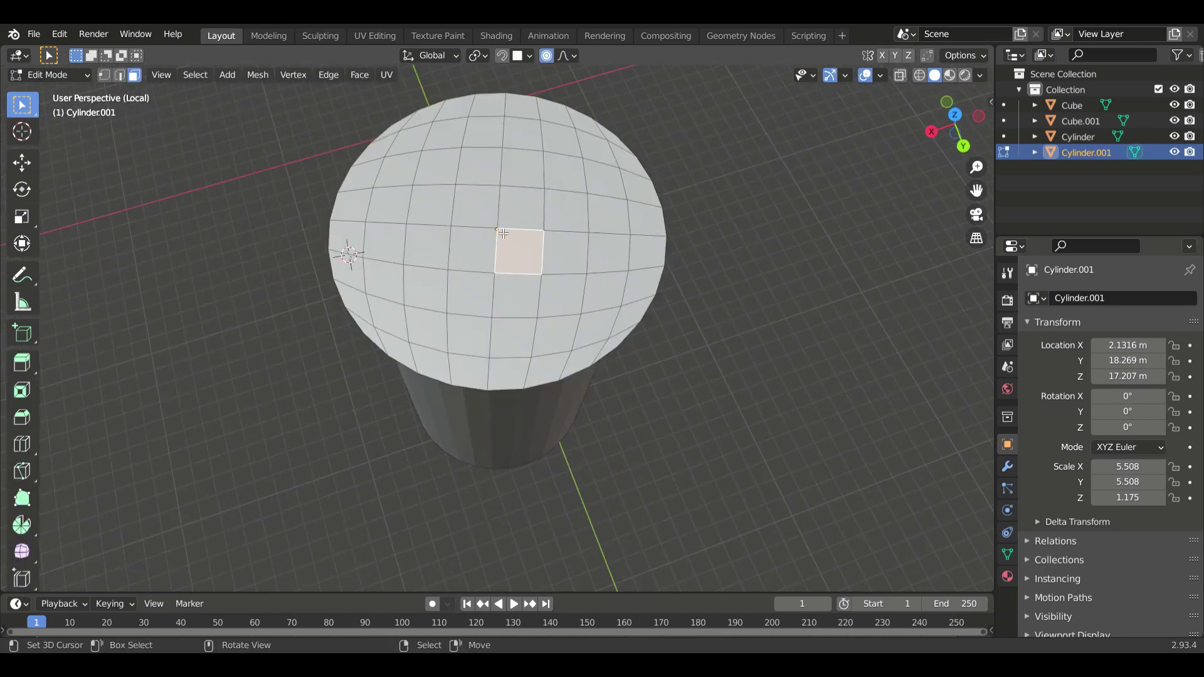
key("a")
left_click(567, 55)
Raise the disc's centre point into a pointed cone roof.
left_click(555, 194)
key("g")
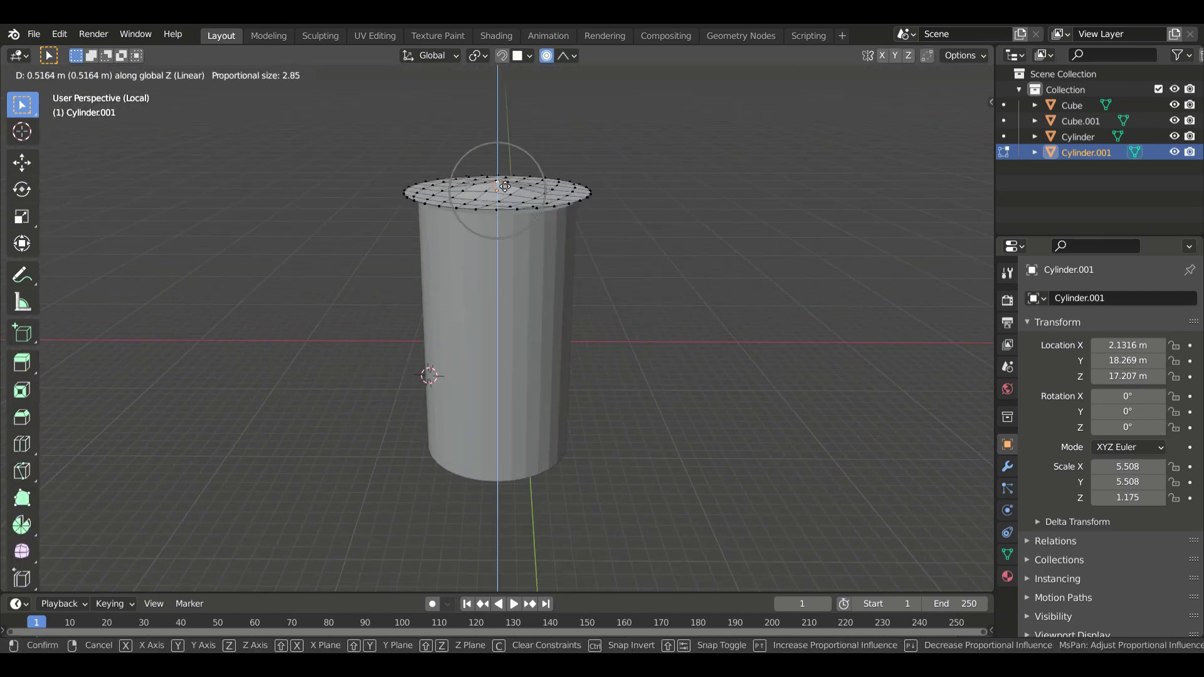
left_click(504, 130)
key("Tab")
Move the cone roof into position on the tower.
middle_click_drag(565, 251, 614, 308)
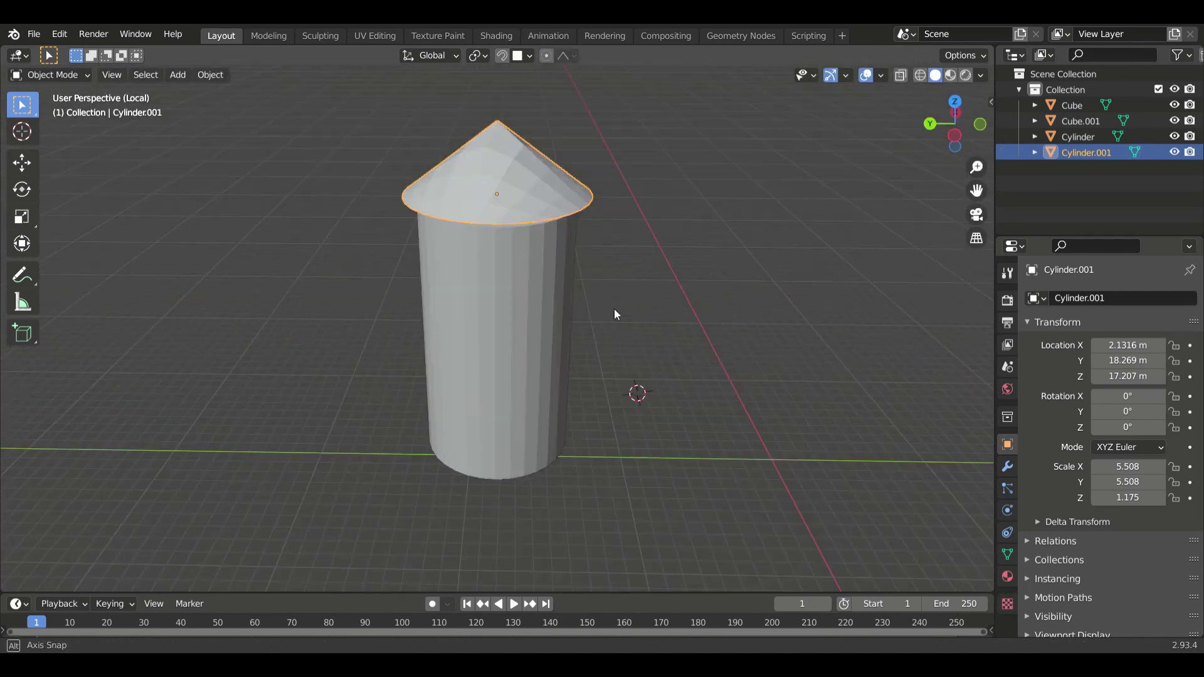
key("g")
left_click(710, 279)
middle_click_drag(506, 314, 521, 213)
Duplicate the roof, shrink it, flatten it to Z scale 0.615, and raise it above.
key("shift+d")
left_click(601, 291)
key("s")
left_click(564, 251)
key("s")
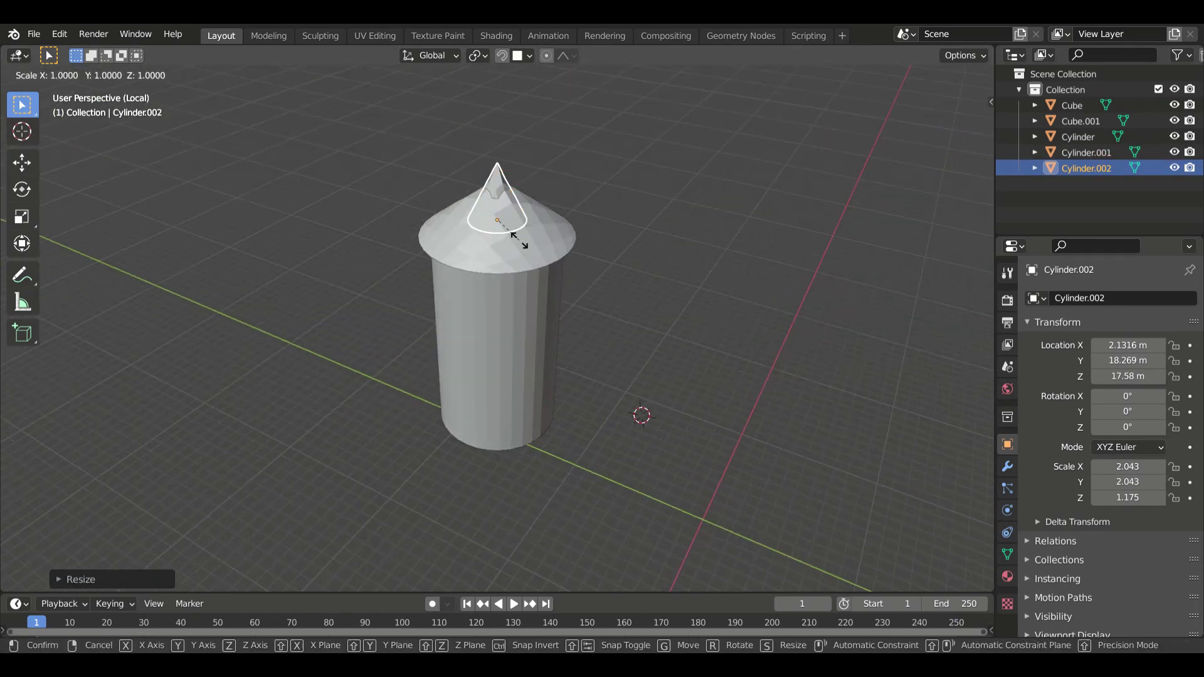
left_click(477, 232)
key("g")
key("z")
left_click(467, 207)
mouse_move(504, 266)
middle_mouse_down()
mouse_move(352, 230)
mouse_move(244, 249)
mouse_move(201, 295)
middle_mouse_up()
Add a horizontal loop cut around the tower body.
key("Tab")
left_click(201, 198)
left_click(200, 295)
Raise the new edge loop vertically on the tower wall.
key("g")
key("z")
left_click(202, 238)
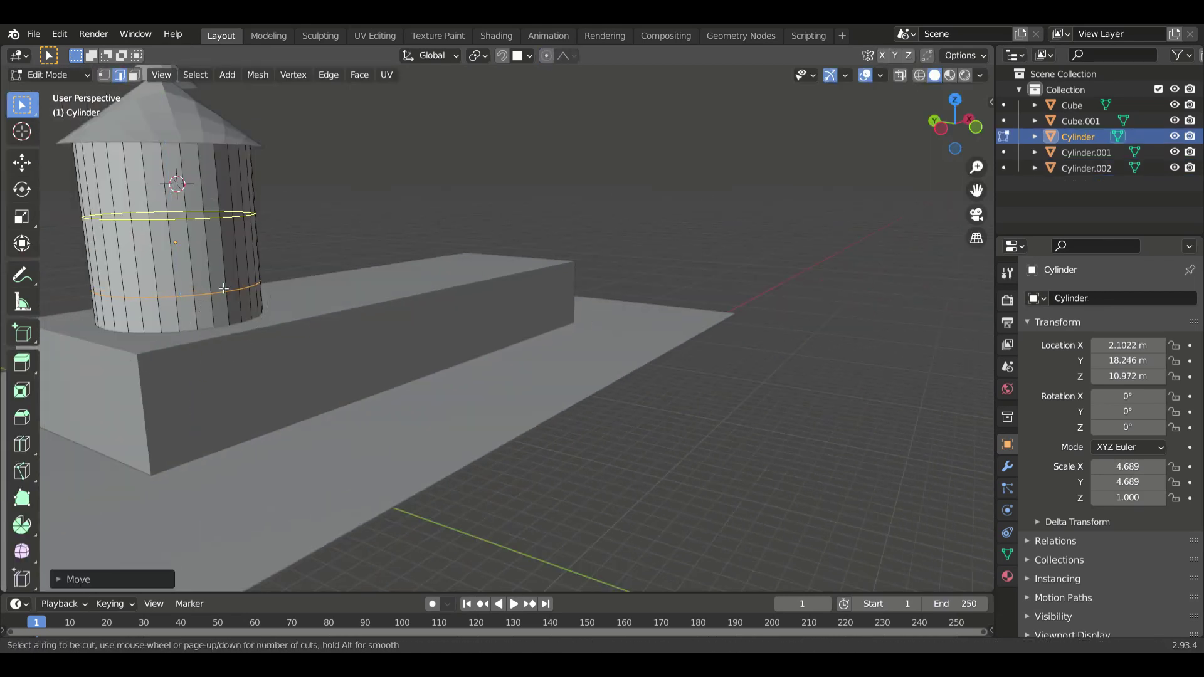
mouse_move(207, 245)
middle_mouse_down()
mouse_move(319, 253)
mouse_move(188, 239)
mouse_move(150, 220)
mouse_move(167, 209)
middle_mouse_up()
scroll(80, 276, "down", 3)
scroll(295, 244, "up", 3)
Extrude the tower face along its normals.
key("alt+e")
left_click(326, 283)
left_click(334, 270)
scroll(334, 270, "up", 3)
Slide an edge loop along the tower wall, then dissolve it.
left_click(120, 214, "alt")
key("g")
key("g")
key("ctrl+x")
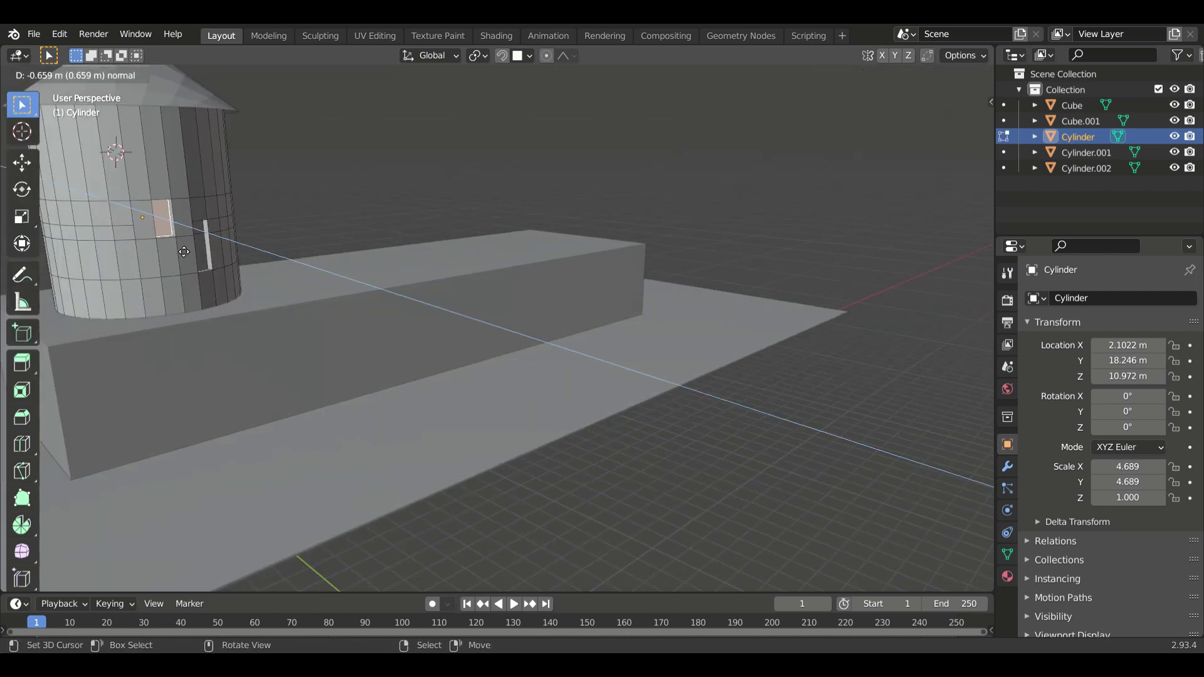
left_click(184, 251)
middle_click_drag(184, 251, 341, 310)
mouse_move(602, 348)
middle_mouse_down()
mouse_move(350, 247)
mouse_move(794, 224)
middle_mouse_up()
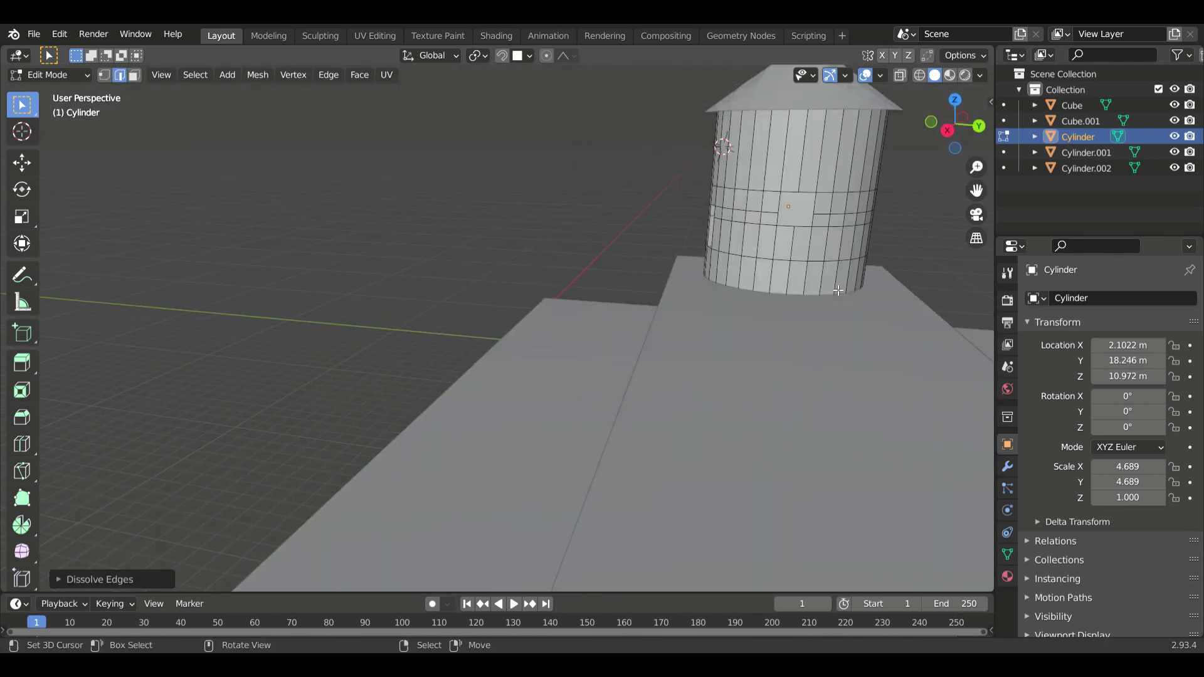
key("1")
mouse_move(838, 290)
middle_mouse_down()
mouse_move(874, 214)
mouse_move(526, 86)
middle_mouse_up()
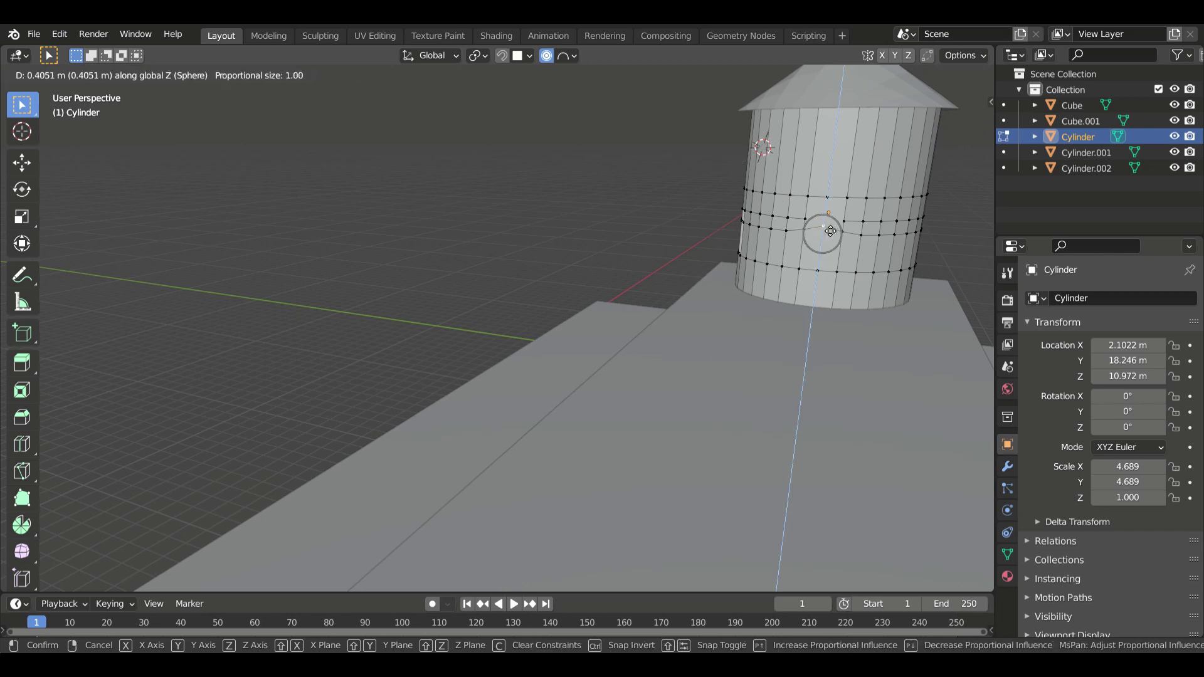
Finish lifting the middle rings and add another loop cut around the tower wall.
left_click(830, 227)
key("3")
scroll(829, 227, "up", 3)
scroll(408, 378, "down", 3)
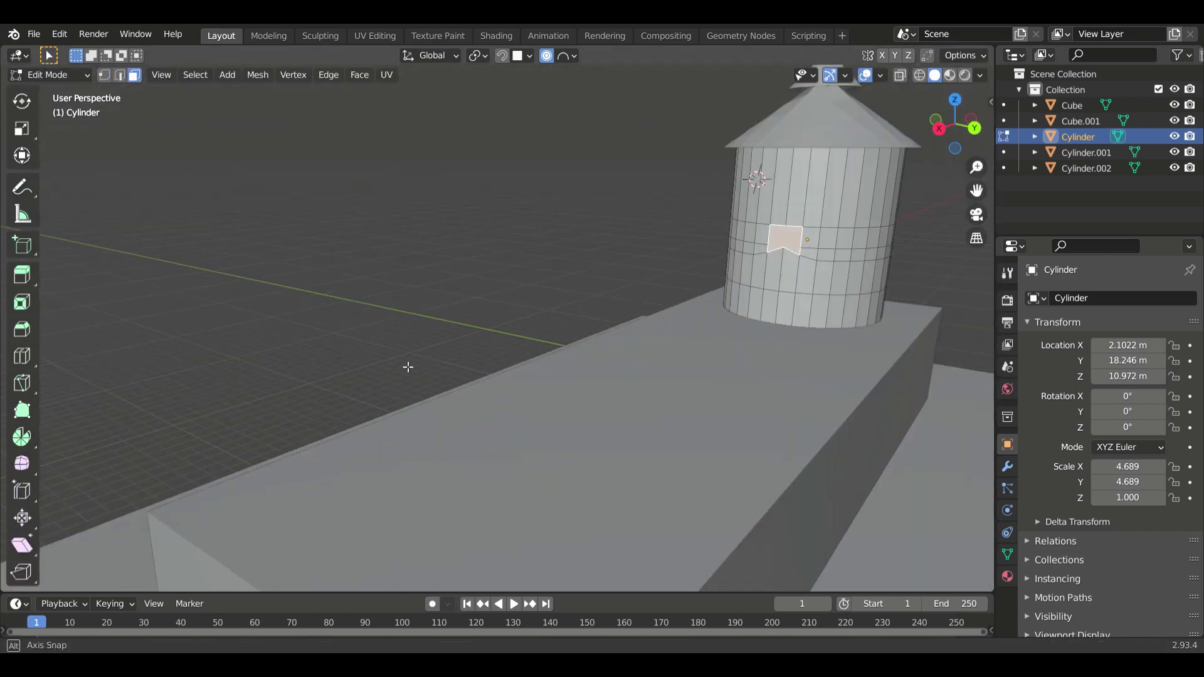
scroll(875, 252, "up", 3)
middle_click_drag(876, 253, 942, 249)
left_click(942, 249)
left_click_drag(946, 222, 926, 222)
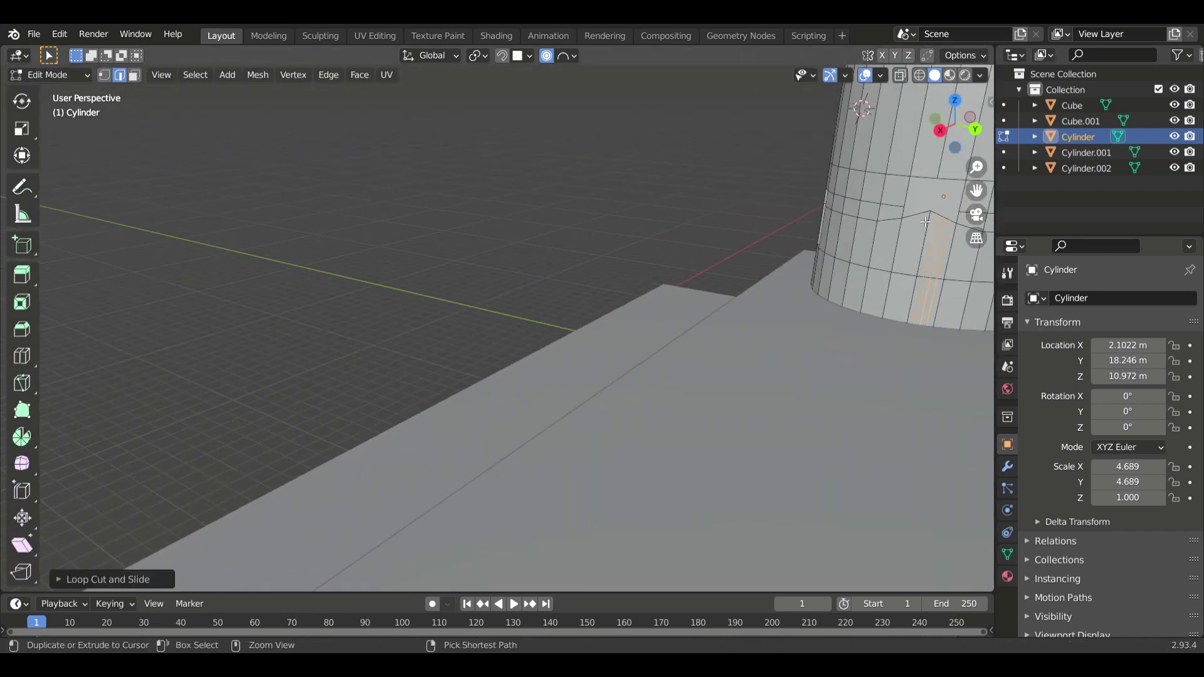
middle_click_drag(940, 222, 694, 174, "shift")
Raise the doorway's pointed top with proportional editing and dissolve the extra loops.
key("g")
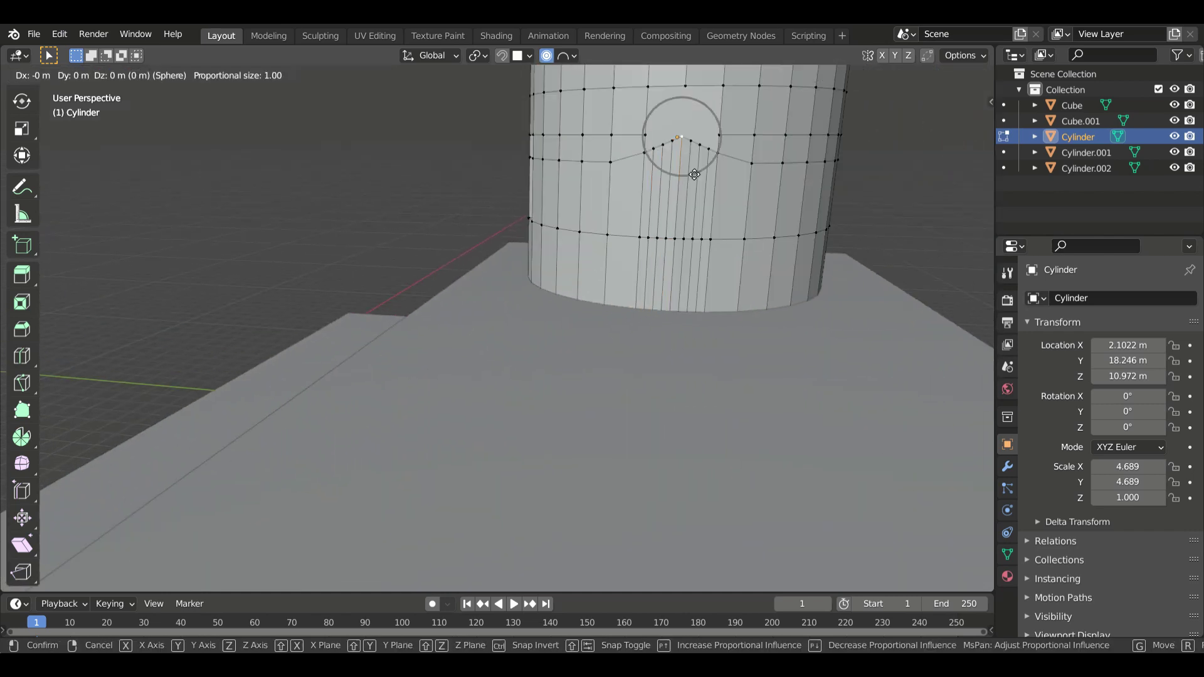
left_click(694, 160)
middle_click_drag(806, 250, 616, 140)
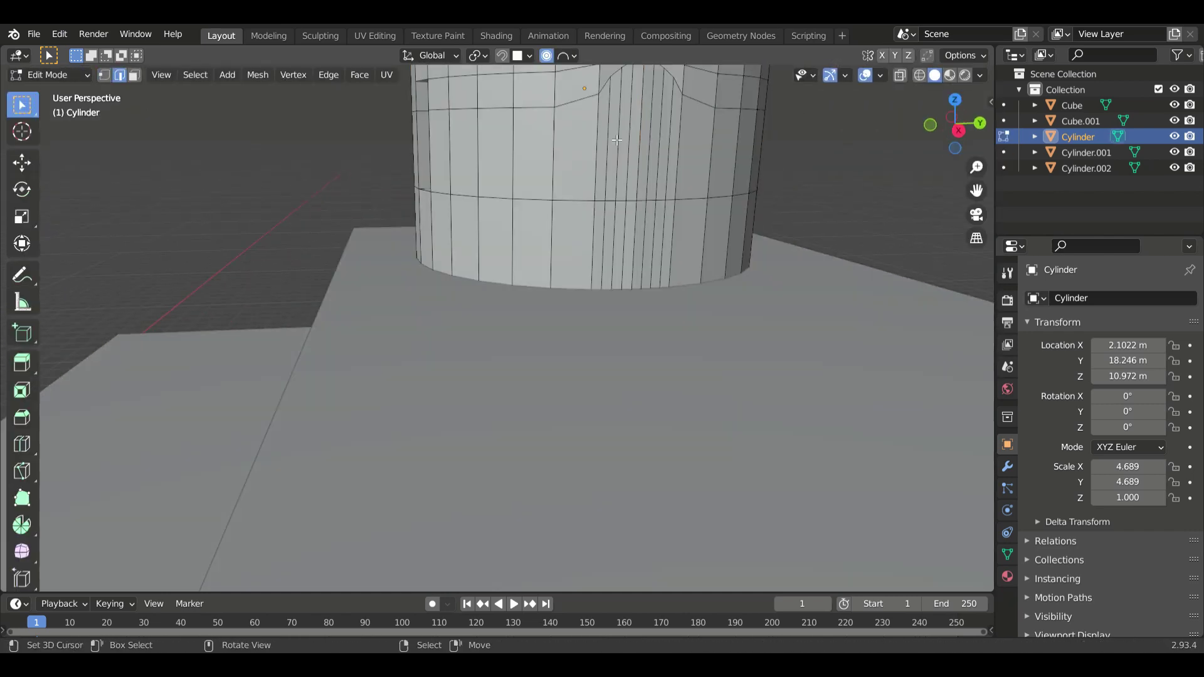
key("x")
left_click(609, 254)
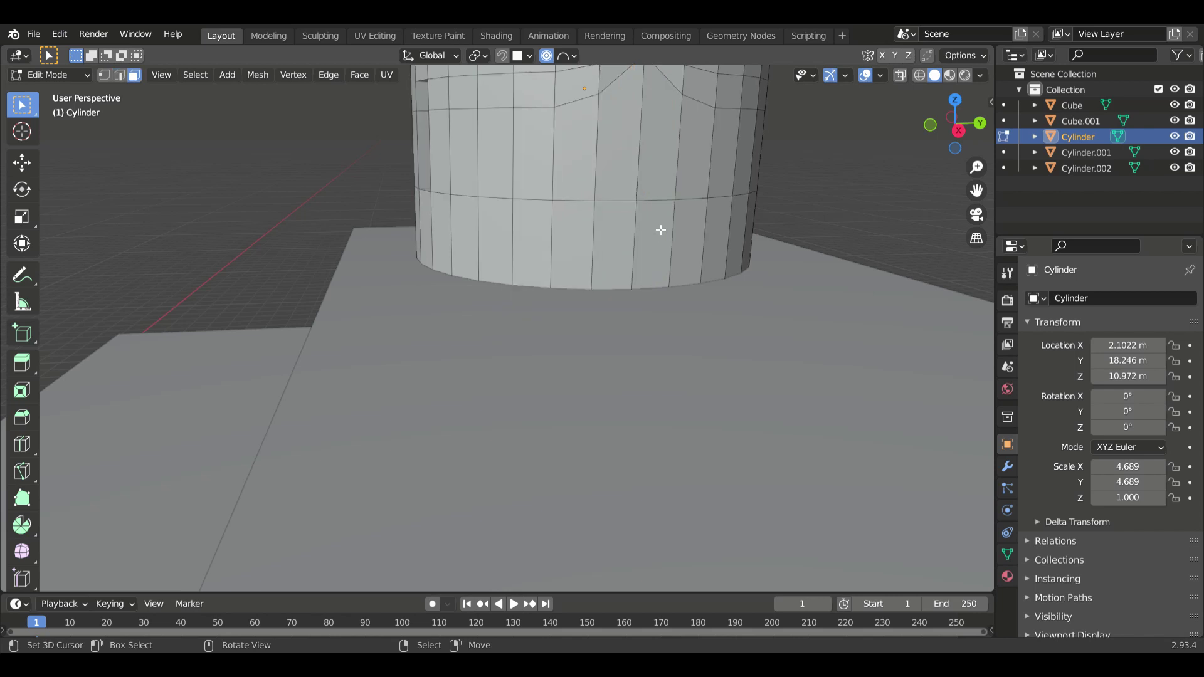
mouse_move(609, 255)
middle_mouse_down()
mouse_move(667, 253)
mouse_move(702, 299)
middle_mouse_up()
Push the door faces inward into the tower wall.
key("alt+s")
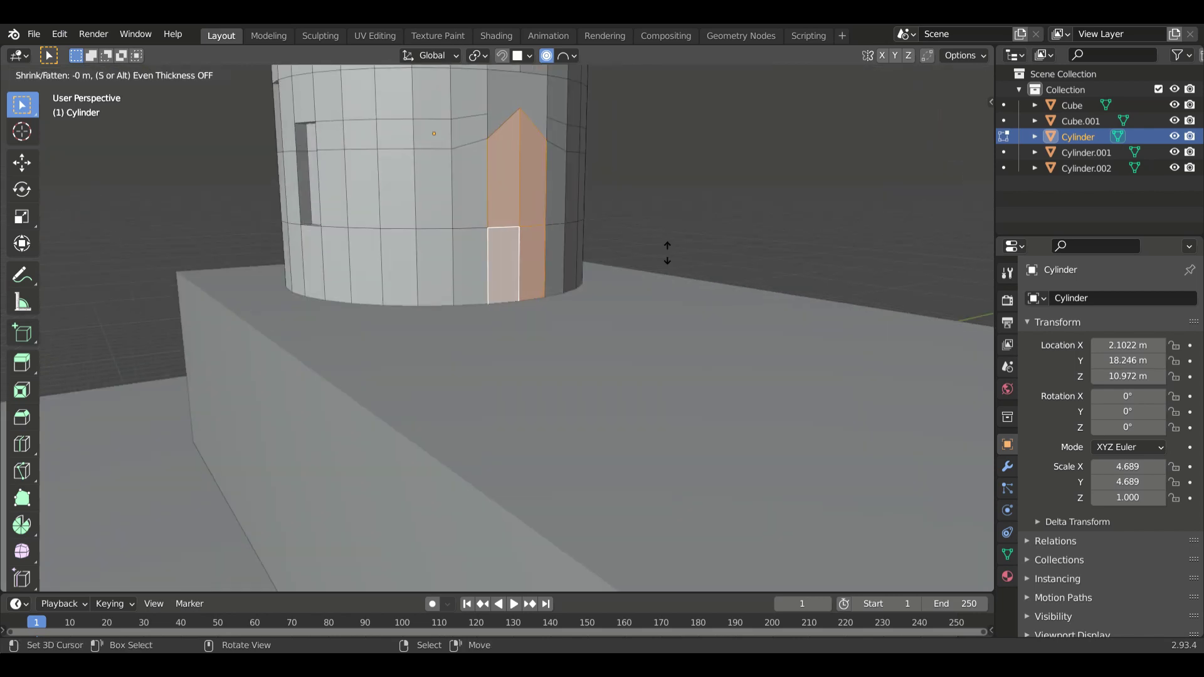
key("Escape")
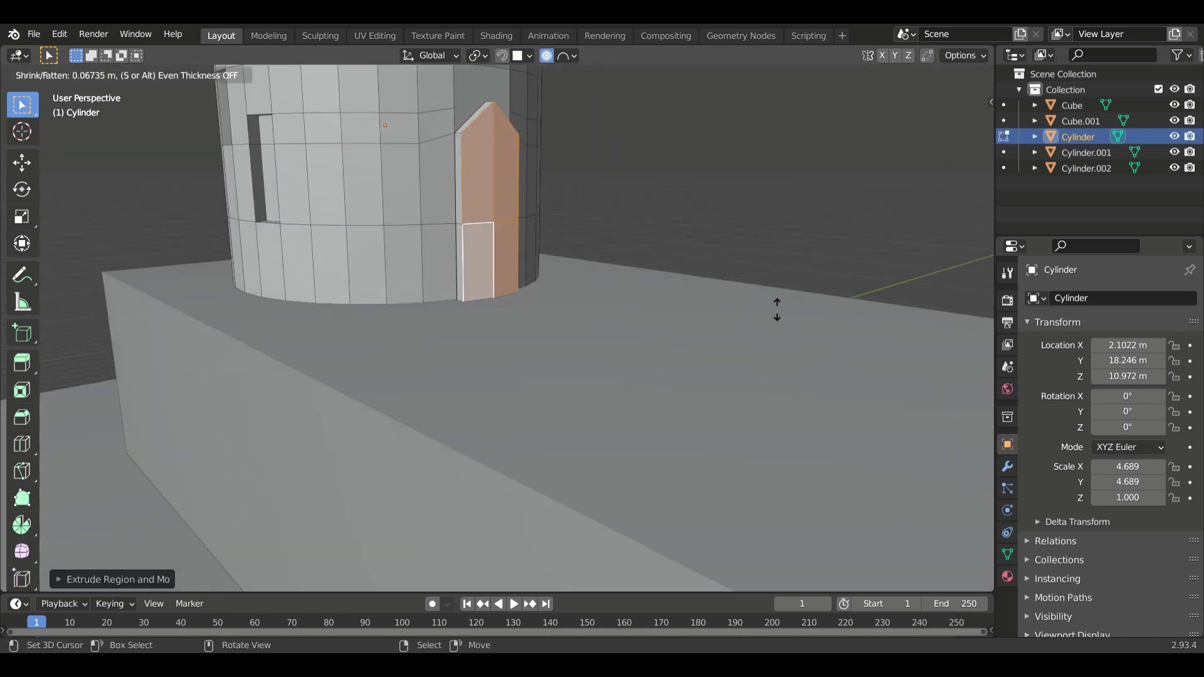
key("Escape")
mouse_move(777, 310)
middle_mouse_down()
mouse_move(658, 309)
mouse_move(700, 168)
middle_mouse_up()
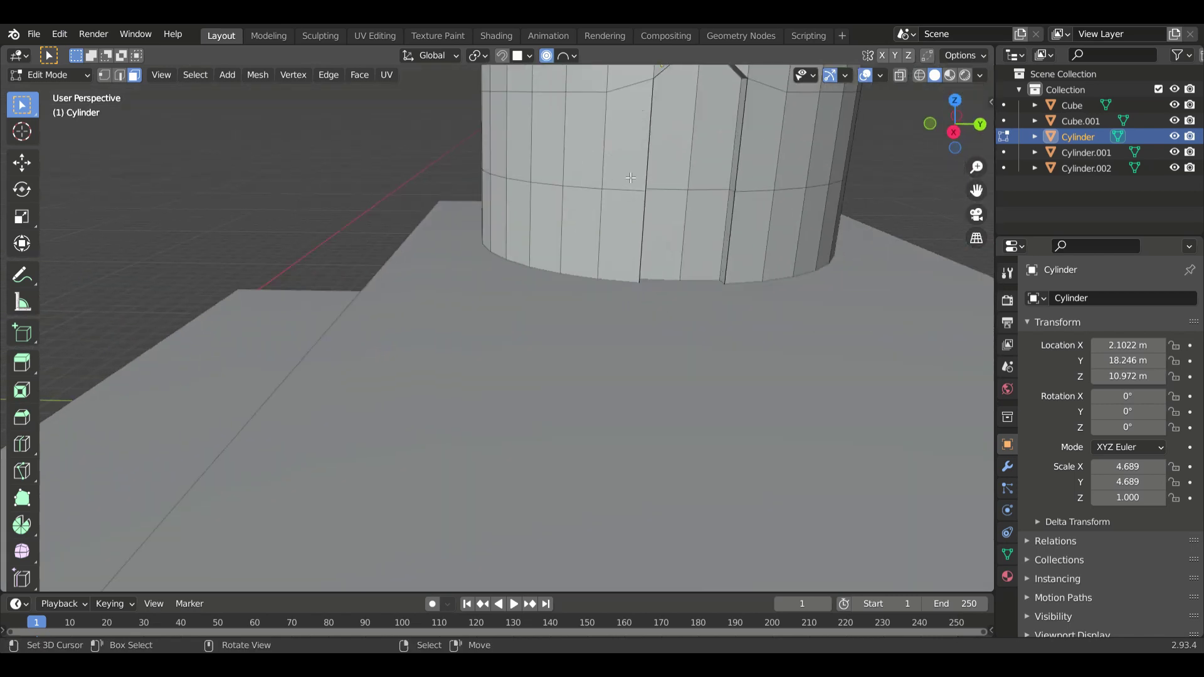
Bevel the doorway edges and shrink them into a door frame.
left_click(700, 169)
key("2")
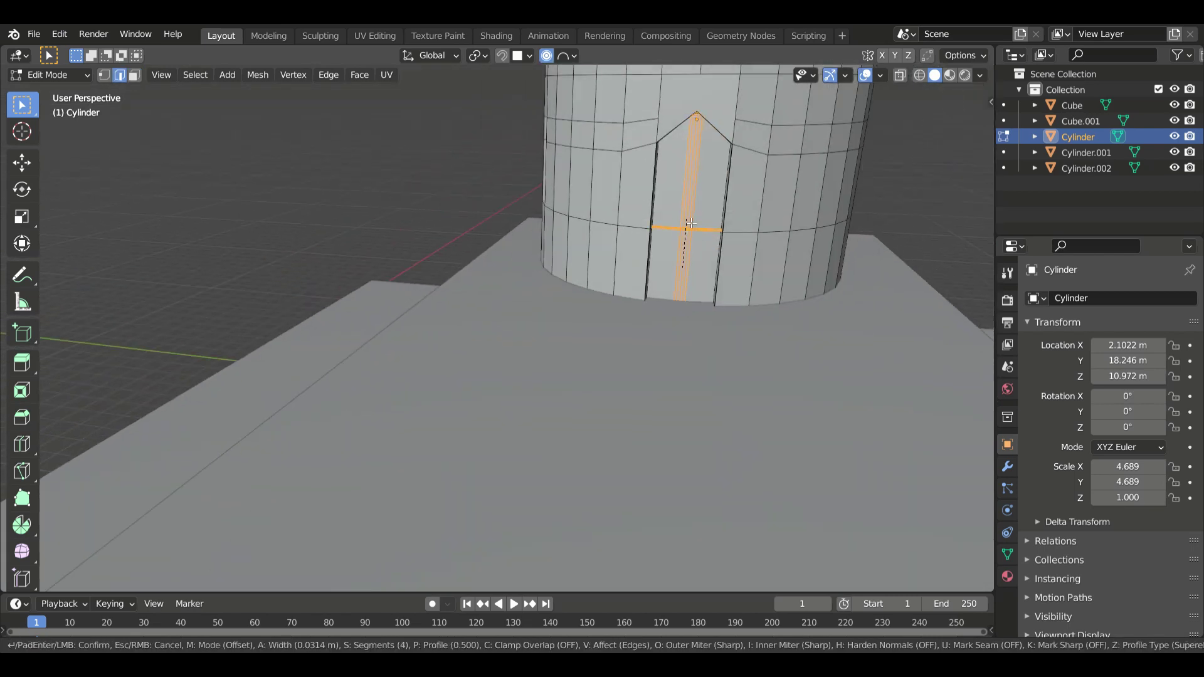
left_click(690, 223)
key("alt+s")
mouse_move(690, 223)
middle_mouse_down()
mouse_move(726, 266)
mouse_move(720, 314)
middle_mouse_up()
left_click(734, 266)
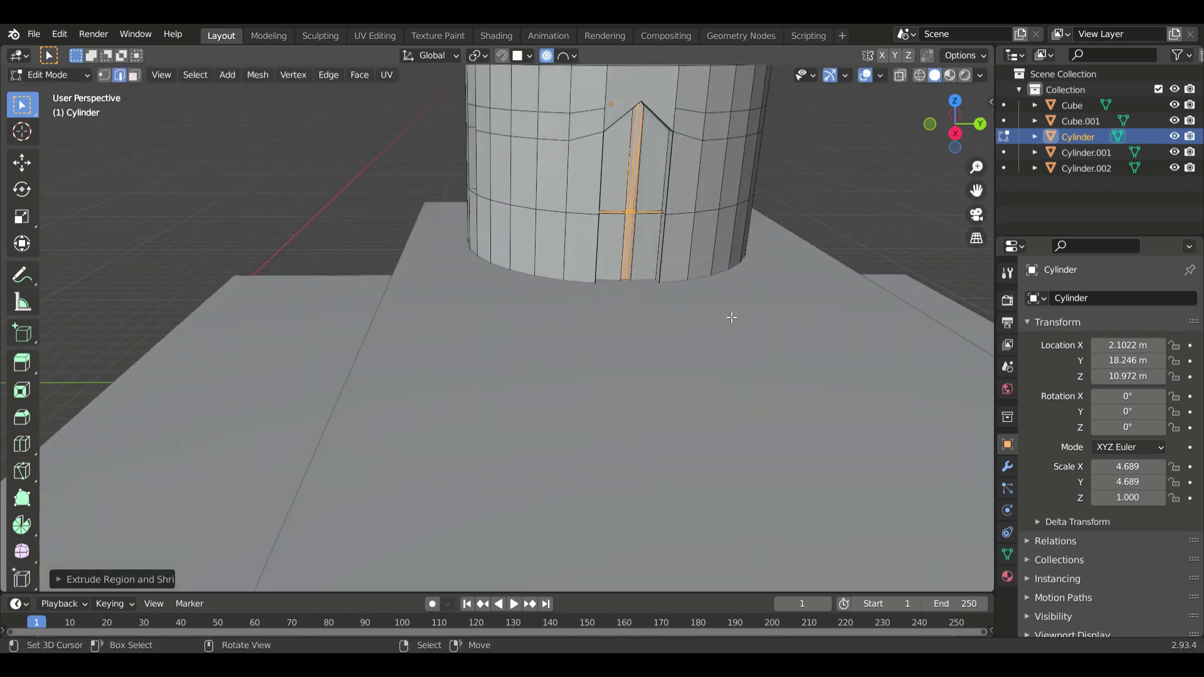
middle_click_drag(644, 249, 794, 207)
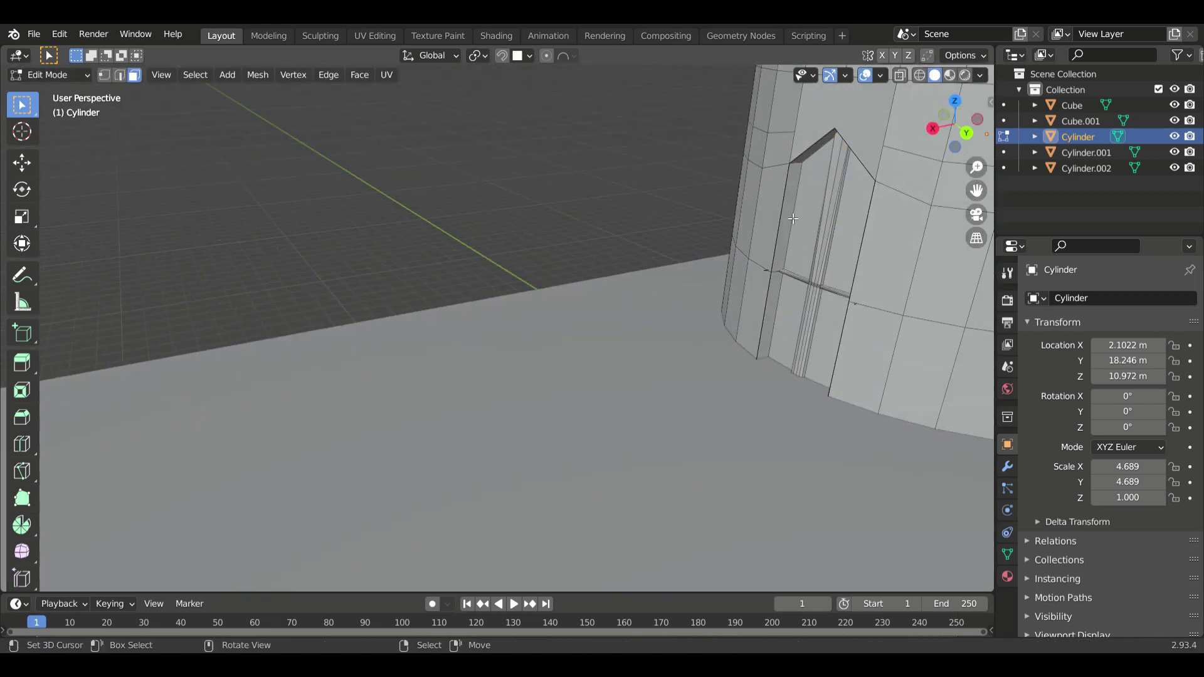
middle_click_drag(814, 163, 435, 199)
Cancel an unneeded inset on the door edges and select the wall box.
key("alt+s")
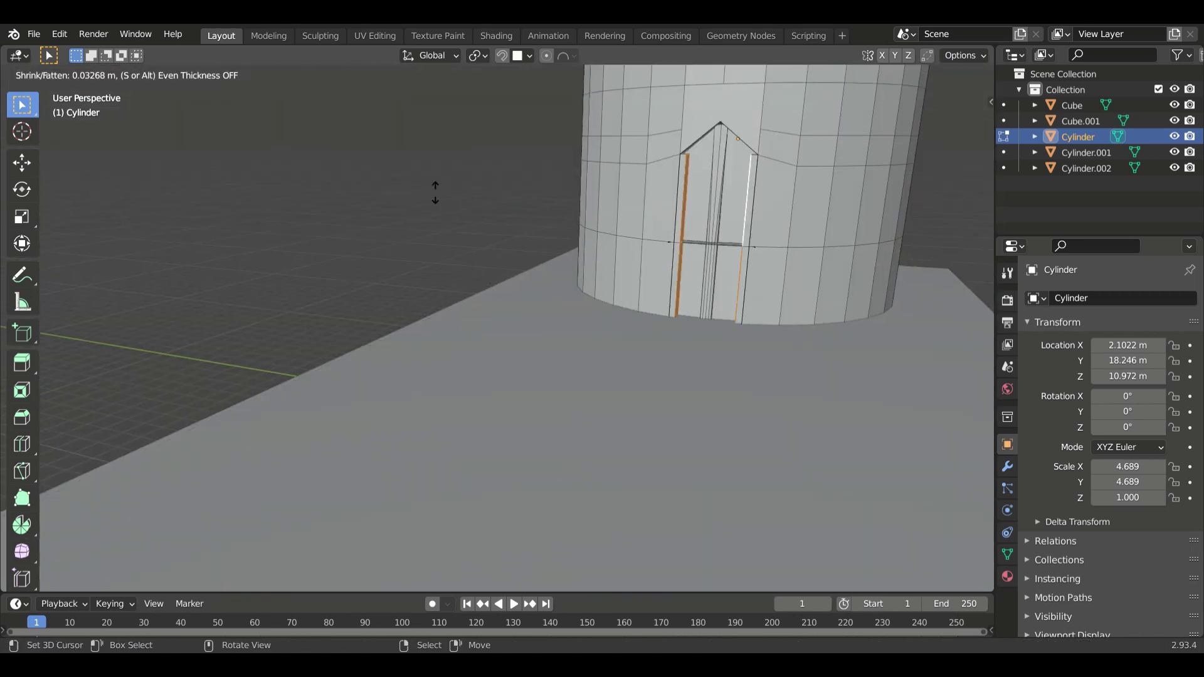
key("Escape")
mouse_move(348, 194)
middle_mouse_down()
mouse_move(849, 242)
mouse_move(758, 228)
middle_mouse_up()
left_click(897, 263)
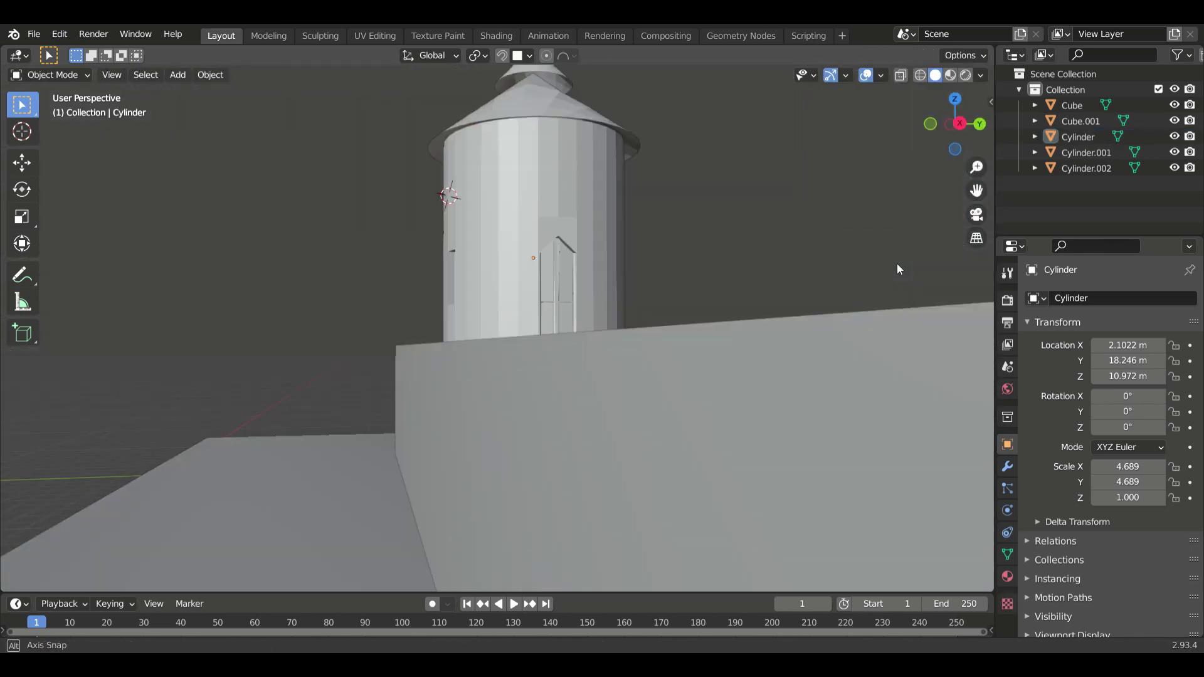
middle_click_drag(896, 263, 654, 357)
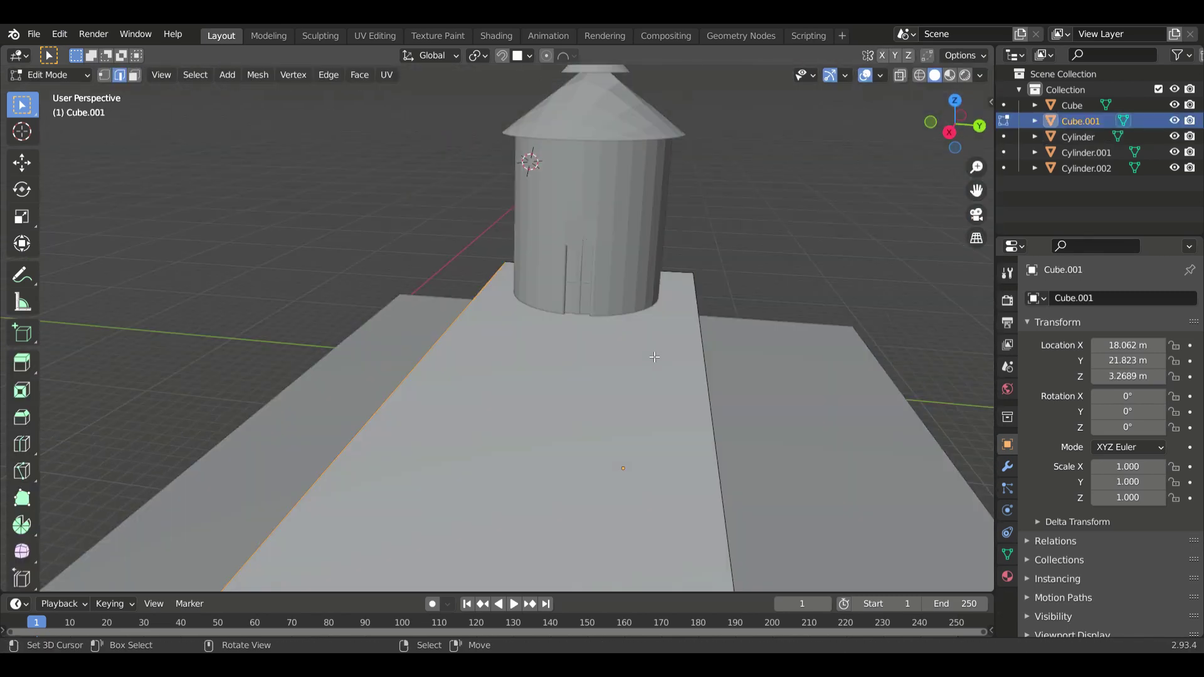
Add an edge loop across the wall box at its default position.
middle_click_drag(598, 566, 585, 501)
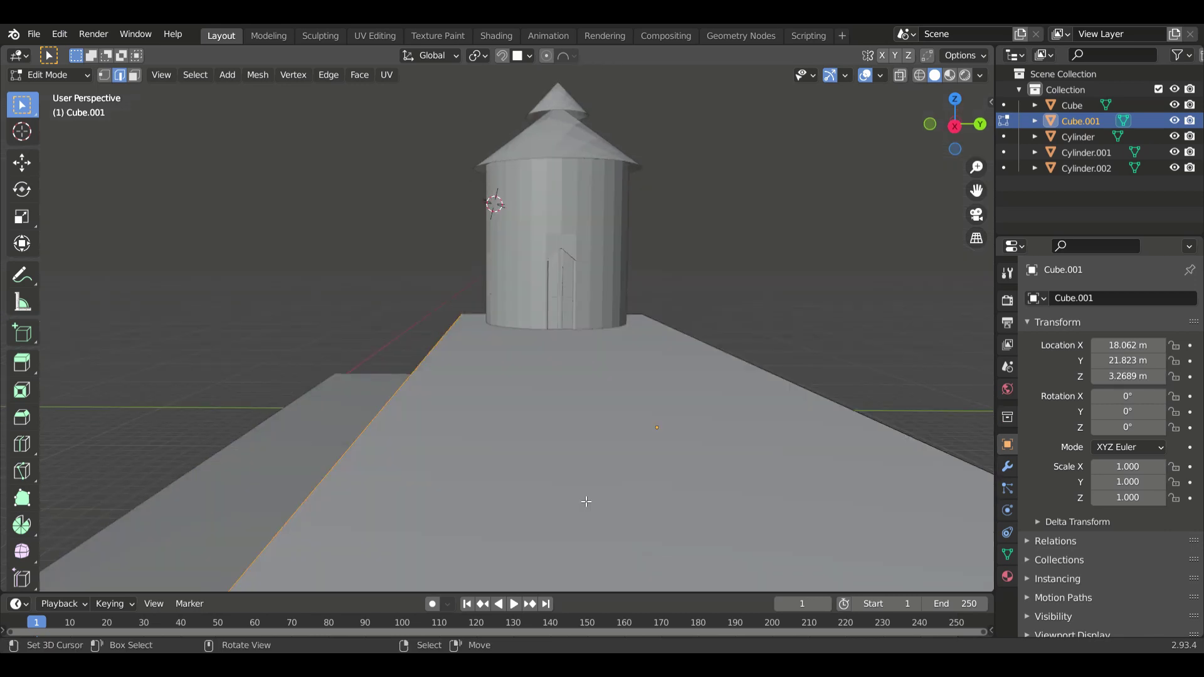
left_click(497, 319)
right_click(497, 318)
middle_click_drag(497, 318, 437, 475)
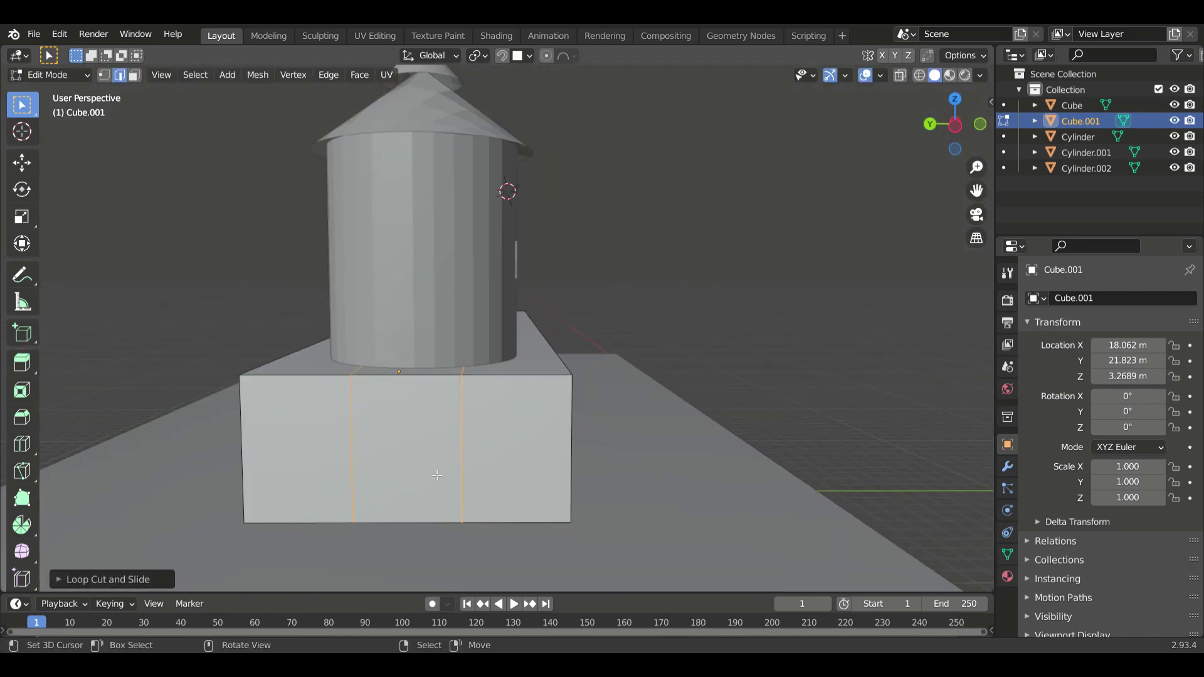
Isolate the wall box and slide one edge loop along its length (Y).
key("KP_Divide")
left_click(431, 442, "alt")
key("g")
key("y")
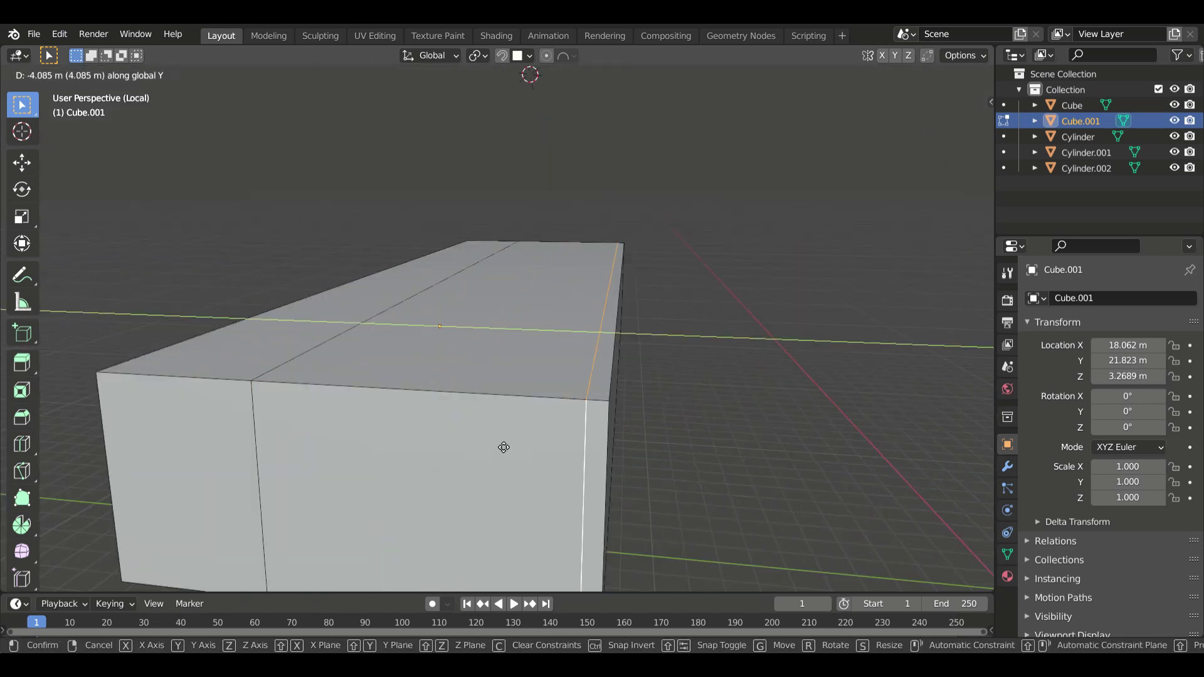
left_click(490, 443)
middle_click_drag(490, 443, 703, 442)
Slide a second edge loop along Y and return to the full scene.
key("g")
key("y")
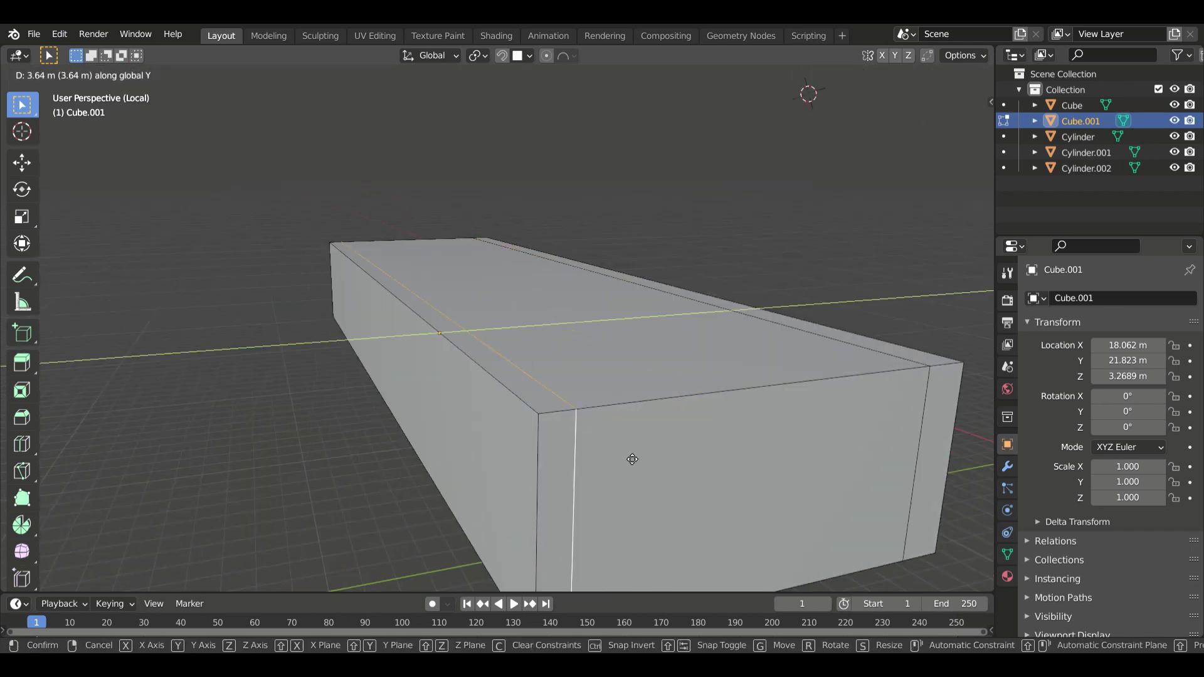
left_click(631, 457)
mouse_move(631, 457)
middle_mouse_down()
mouse_move(363, 319)
mouse_move(437, 473)
middle_mouse_up()
key("KP_Divide")
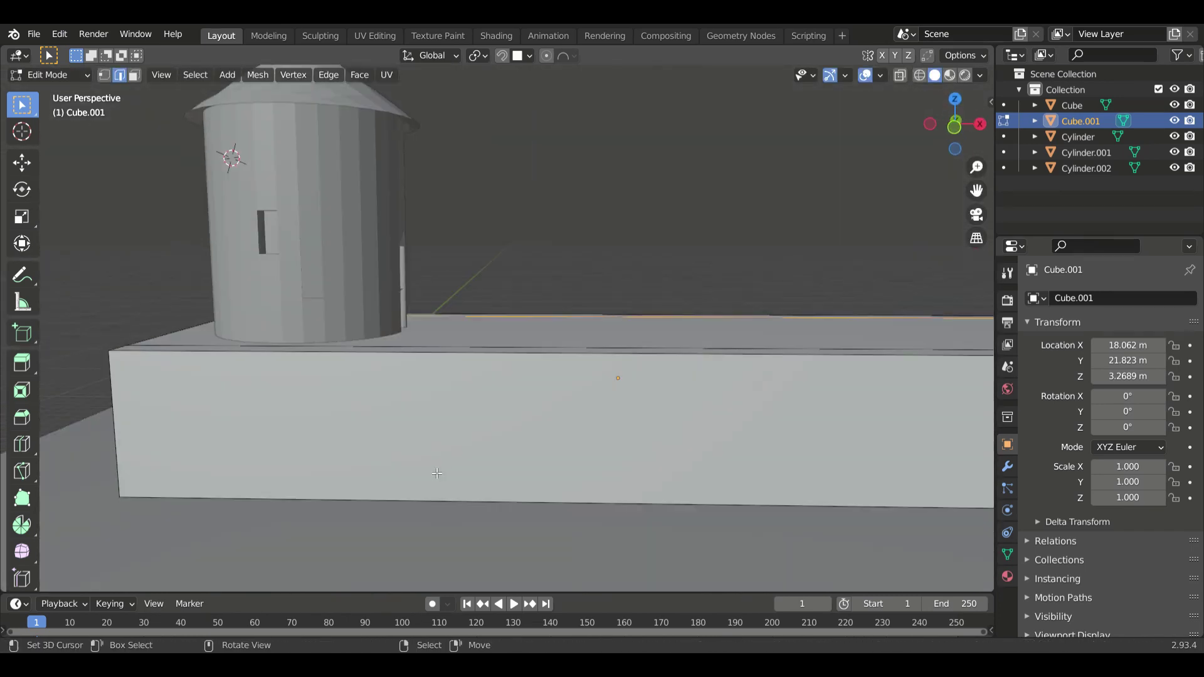
Leave Edit Mode and select the tower cylinder with its roof pieces.
scroll(361, 374, "down", 2)
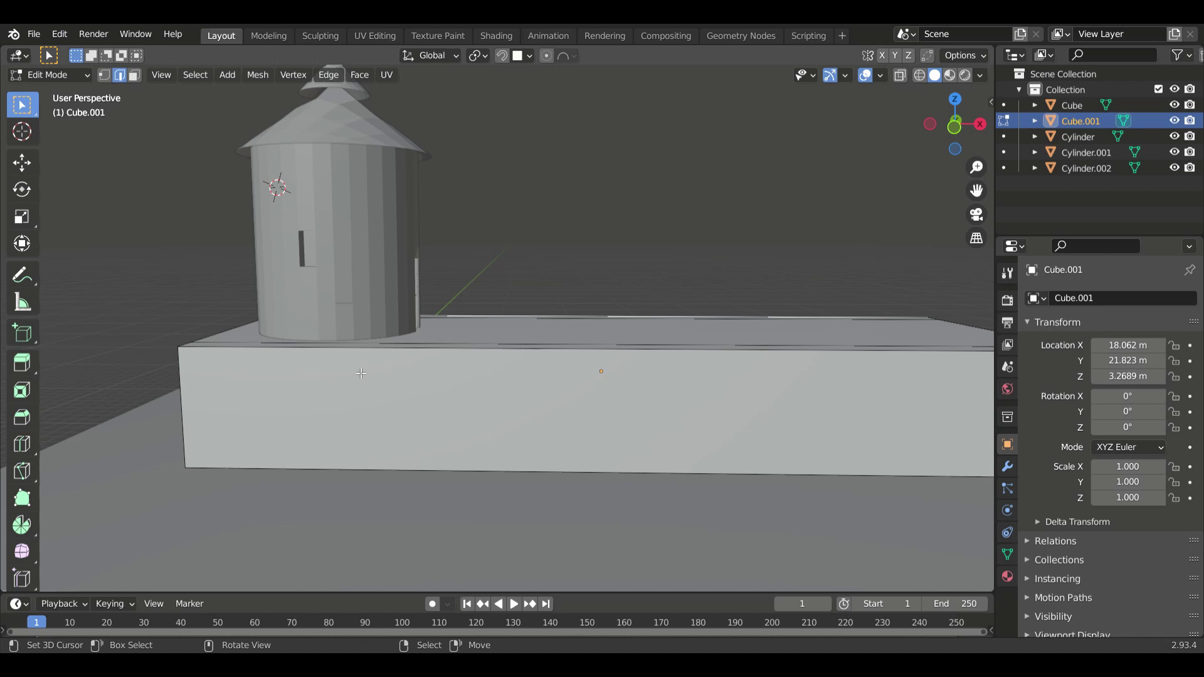
key("Tab")
left_click(366, 221)
left_click(391, 201, "shift")
Raise the tower and its roof pieces vertically onto the wall.
key("g")
key("z")
left_click(391, 157)
middle_click_drag(391, 156, 514, 428)
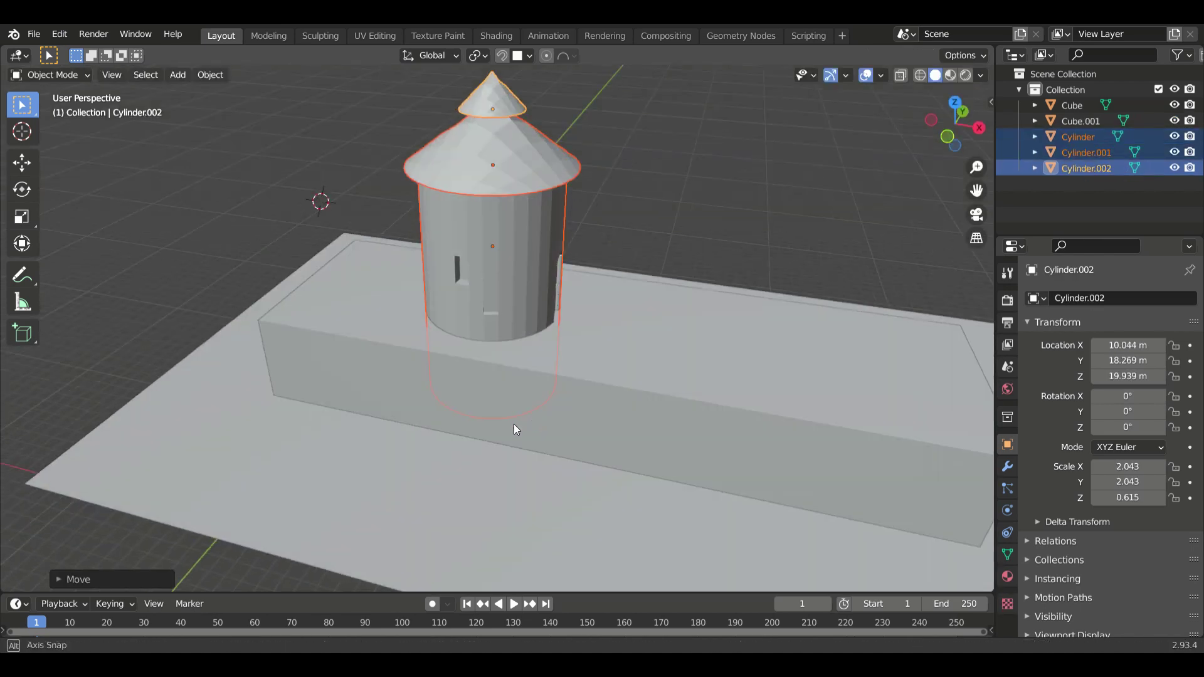
Edit the wall box mesh and reposition one of its edge loops.
left_click(513, 429)
key("Tab")
middle_click_drag(678, 343, 592, 376)
key("g")
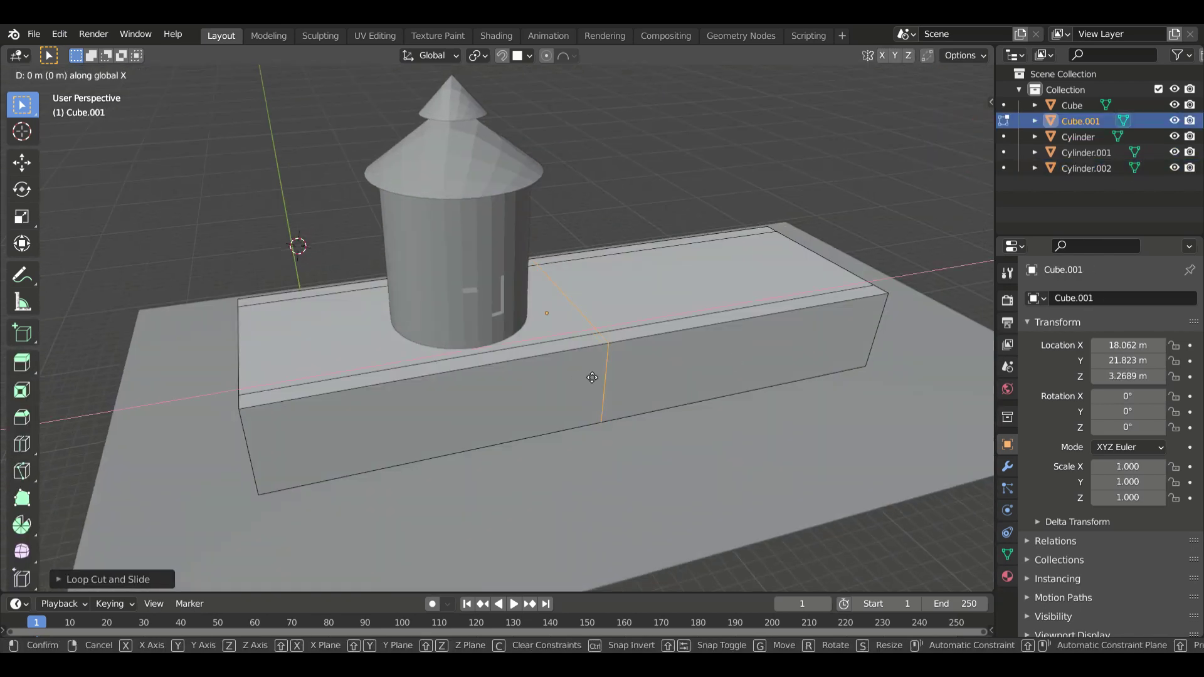
left_click(463, 463)
middle_click_drag(463, 463, 485, 449)
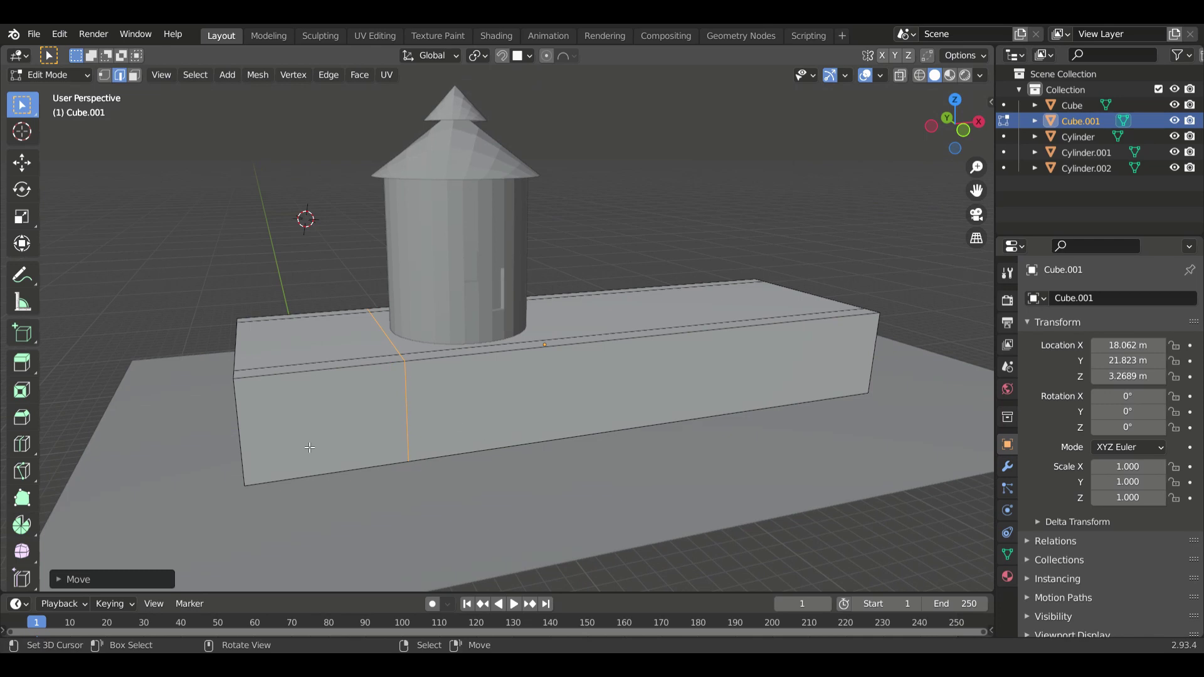
mouse_move(307, 448)
middle_mouse_down()
mouse_move(307, 426)
mouse_move(281, 444)
middle_mouse_up()
Extrude the wall's top edge strips upward into thin rims.
key("3")
left_click(311, 425)
middle_click_drag(351, 496, 580, 463)
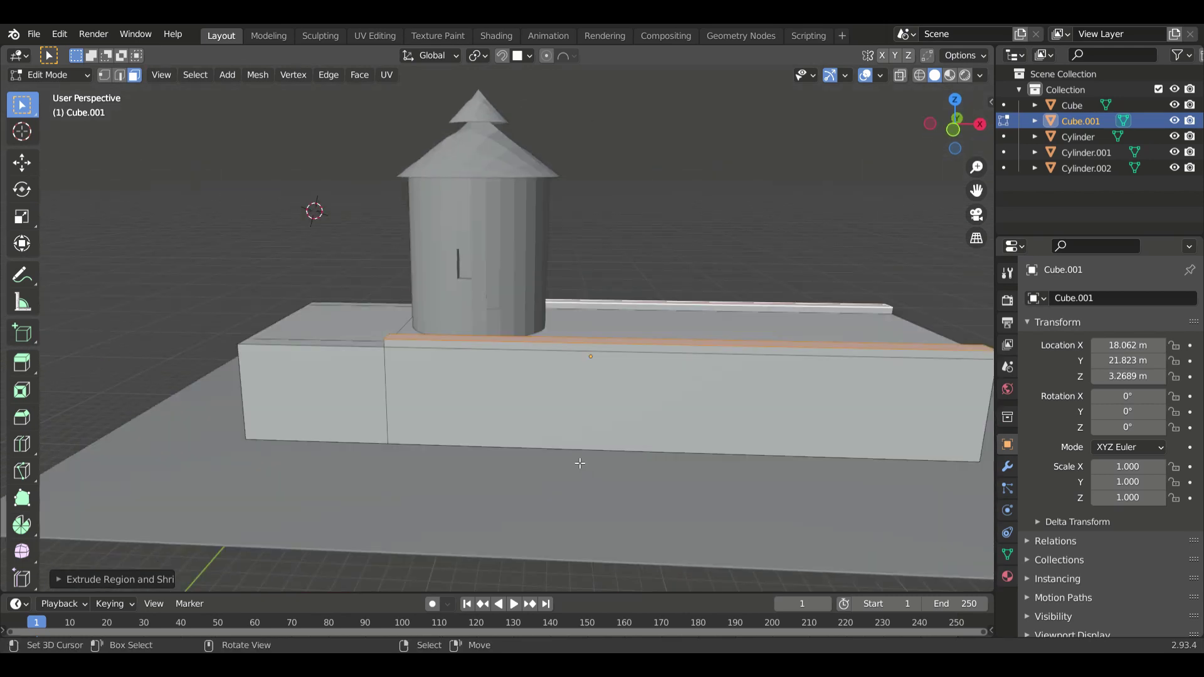
middle_click_drag(579, 463, 598, 399)
middle_click_drag(437, 399, 756, 440)
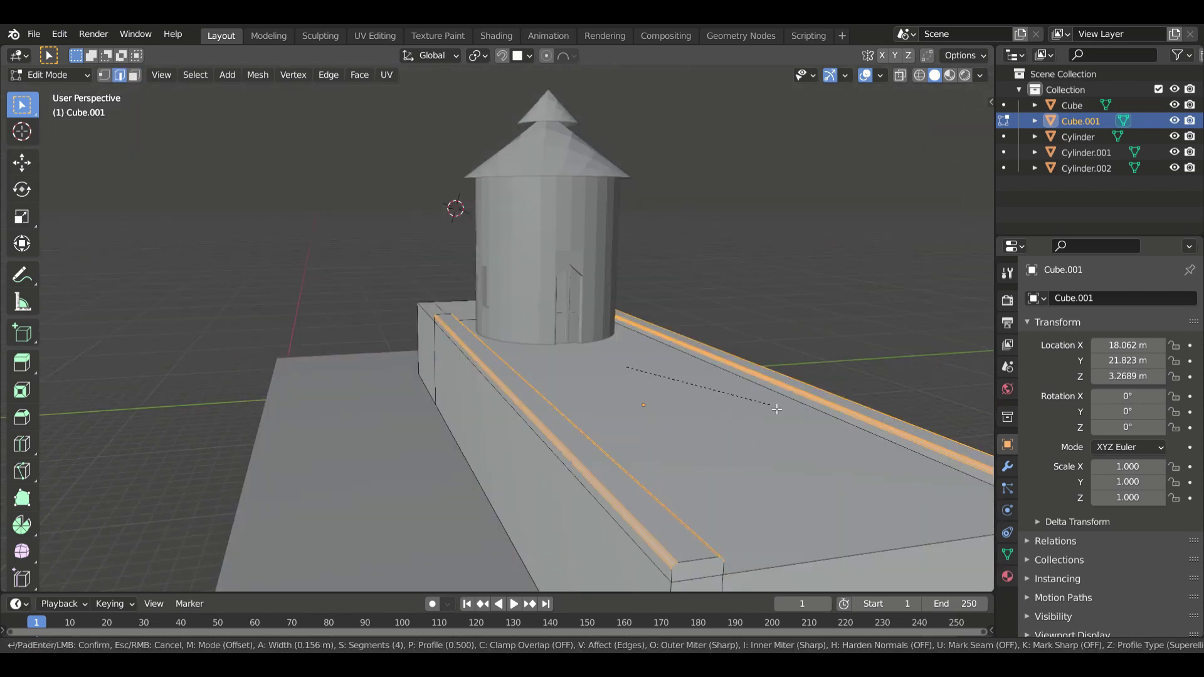
Cancel the zero-width bevel and cut a vertical edge loop across the wall.
right_click(685, 464)
middle_click_drag(684, 464, 740, 347)
scroll(741, 347, "up", 2)
key("ctrl+r")
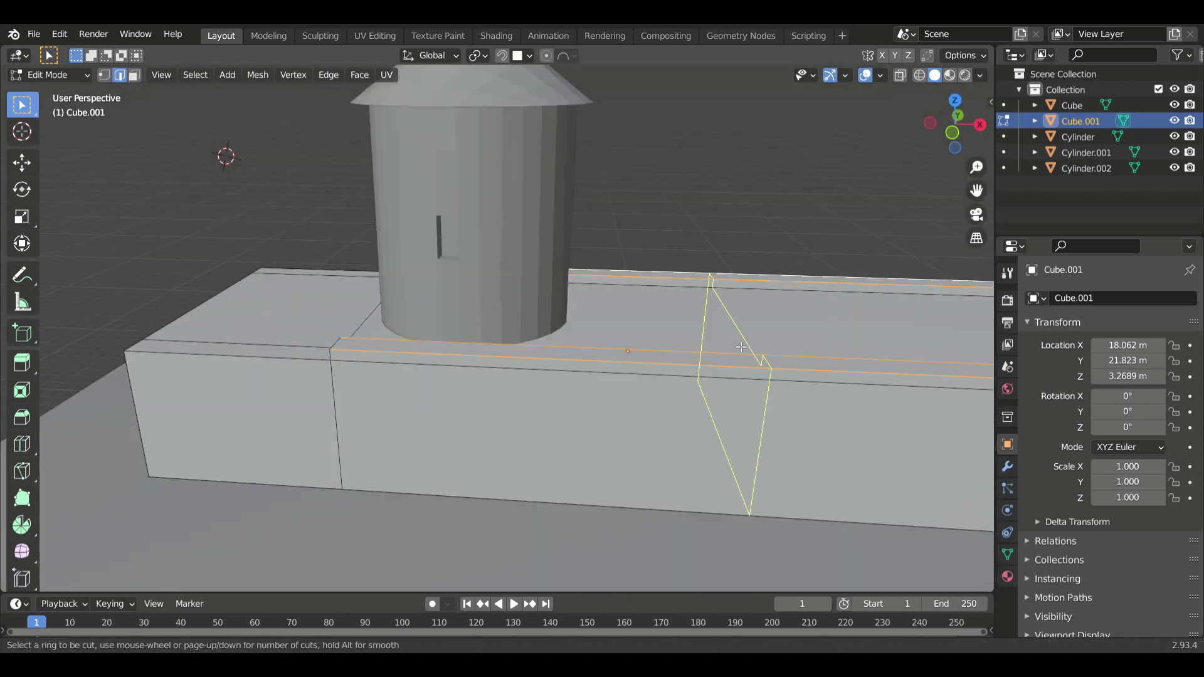
left_click(741, 347)
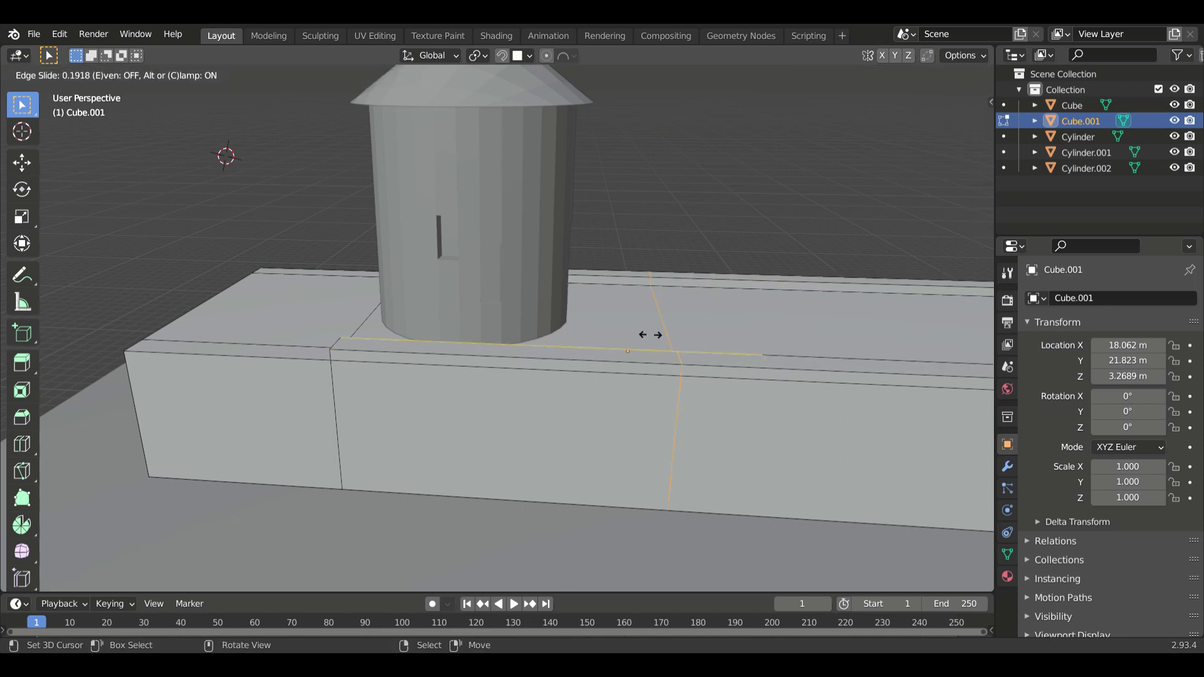
left_click(639, 333)
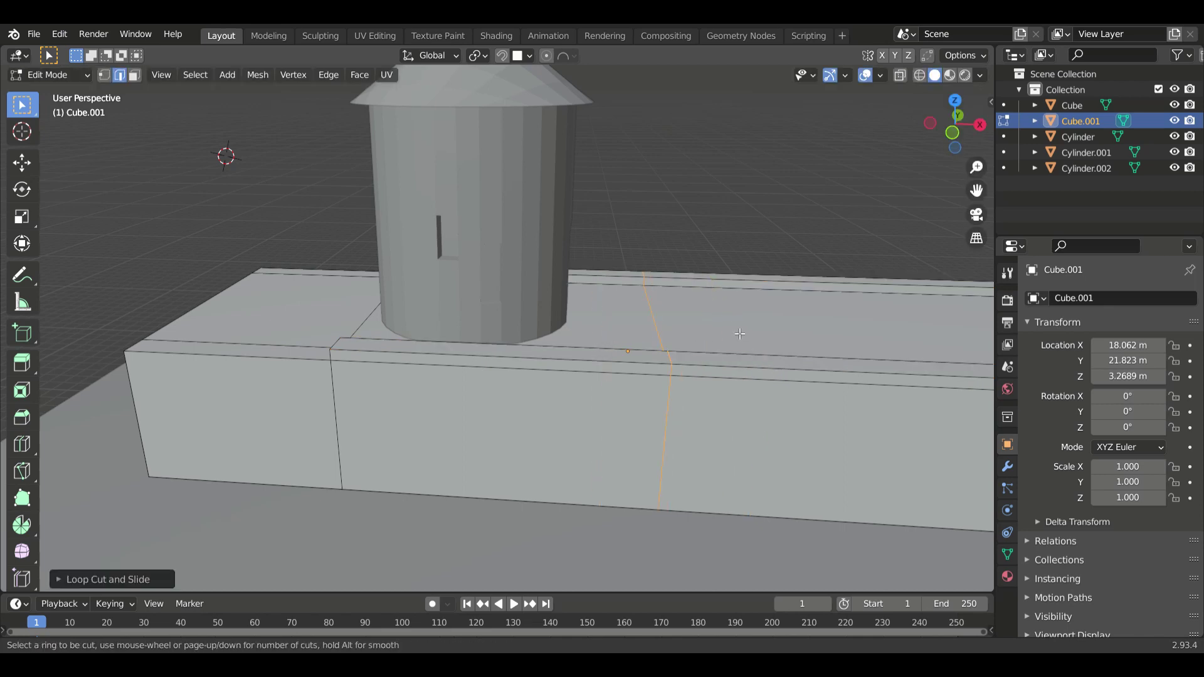
left_click(551, 296)
mouse_move(550, 296)
middle_mouse_down()
mouse_move(758, 445)
mouse_move(713, 362)
middle_mouse_up()
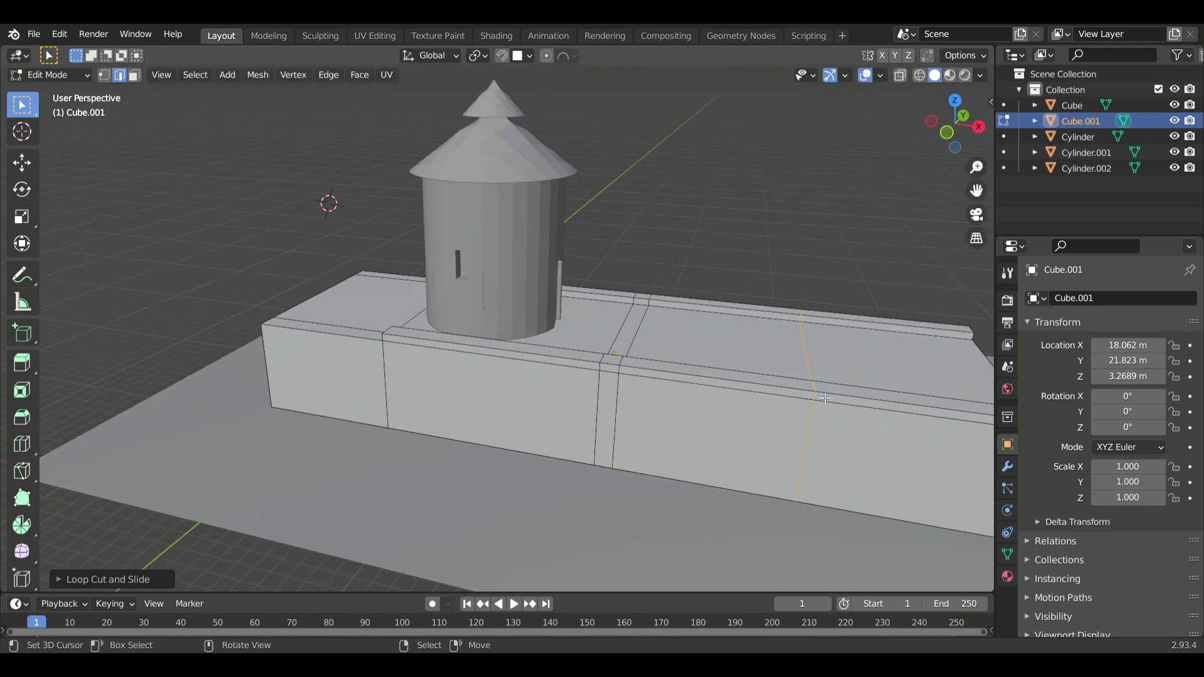
Slide the new loop along the X axis.
key("g")
key("x")
left_click(739, 396)
Cut another loop near the wall's right end and slide it along X.
key("ctrl+r")
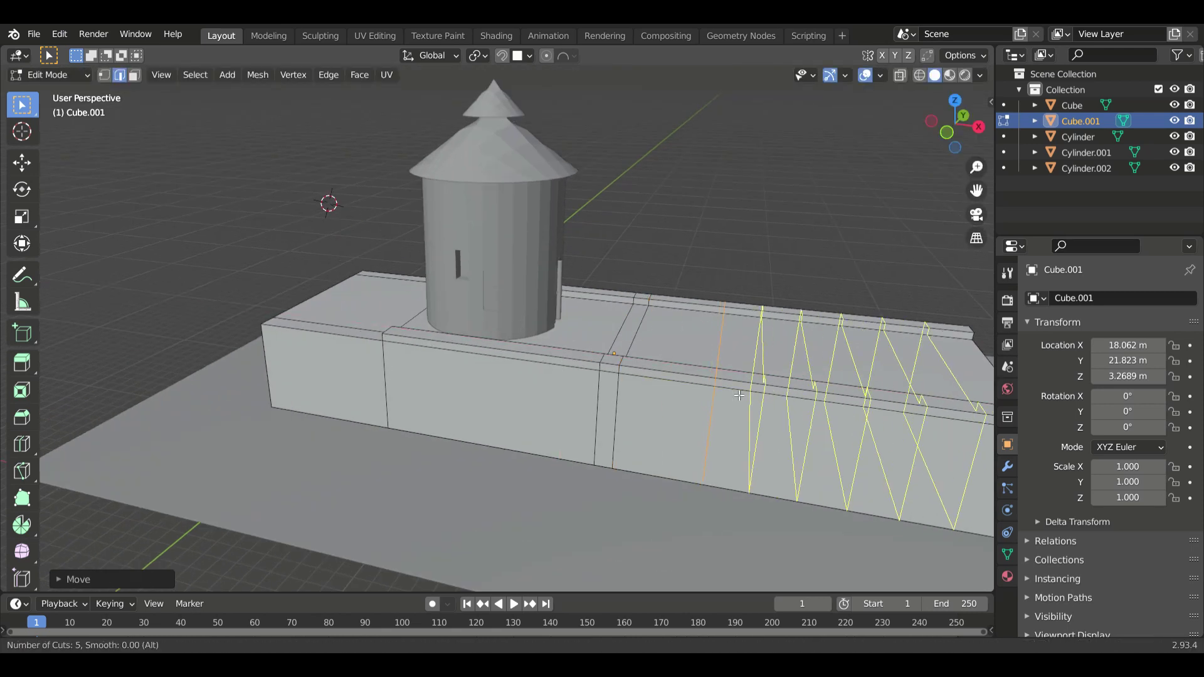
scroll(764, 426, "down", 3)
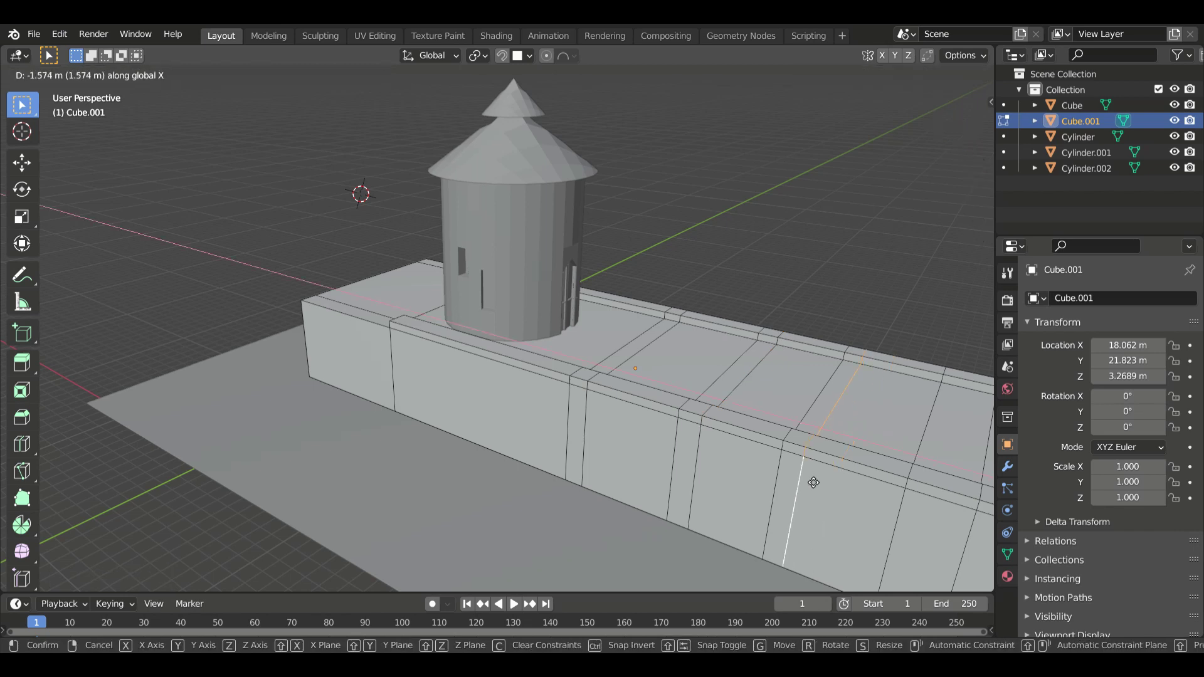
middle_click_drag(807, 483, 803, 453)
left_click(802, 453)
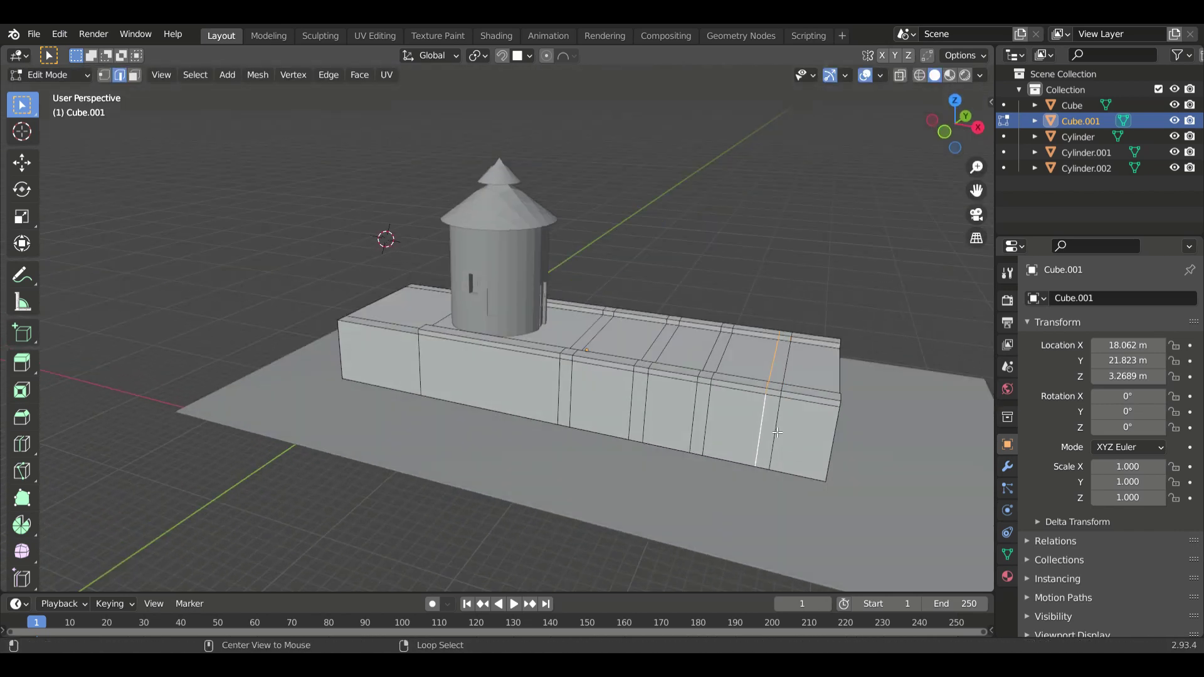
key("g")
key("x")
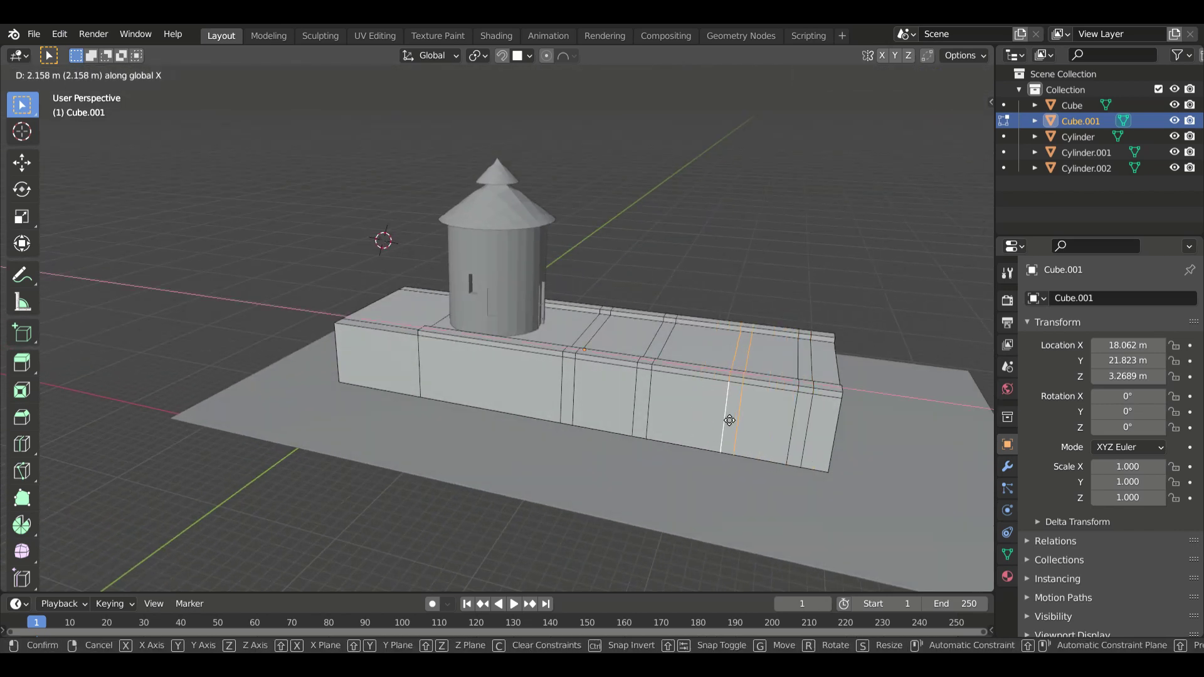
left_click(720, 420)
middle_click_drag(720, 420, 538, 501)
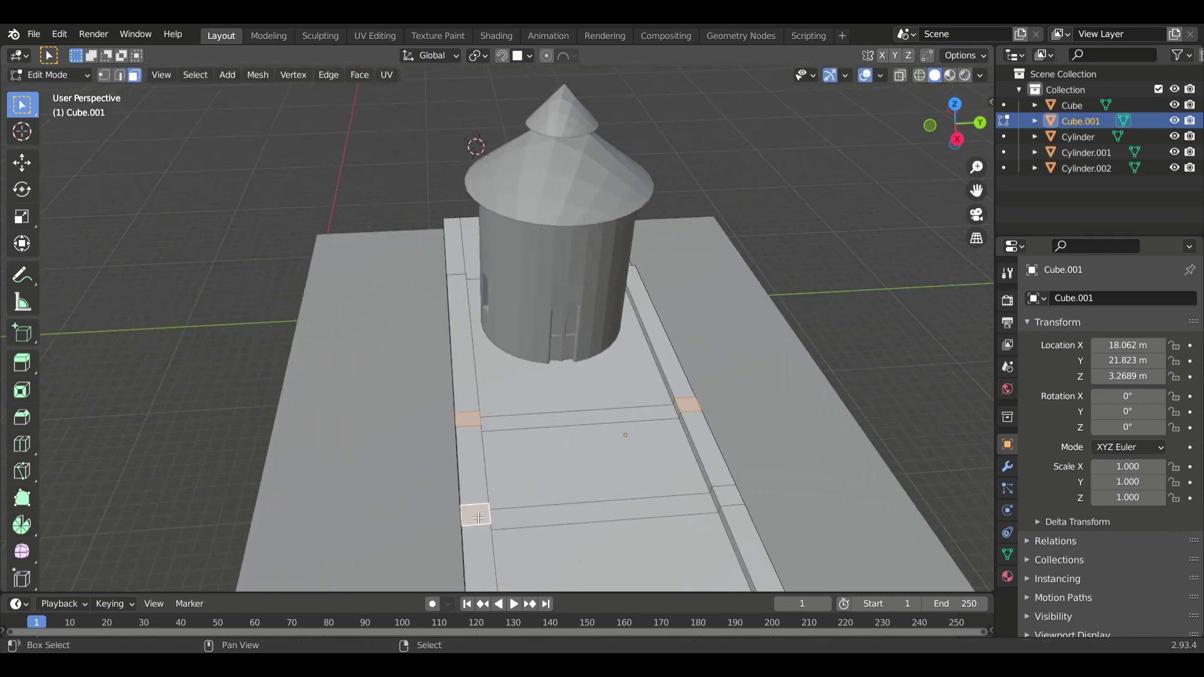
Extrude the small top squares upward into posts and select a post edge.
left_click(731, 470)
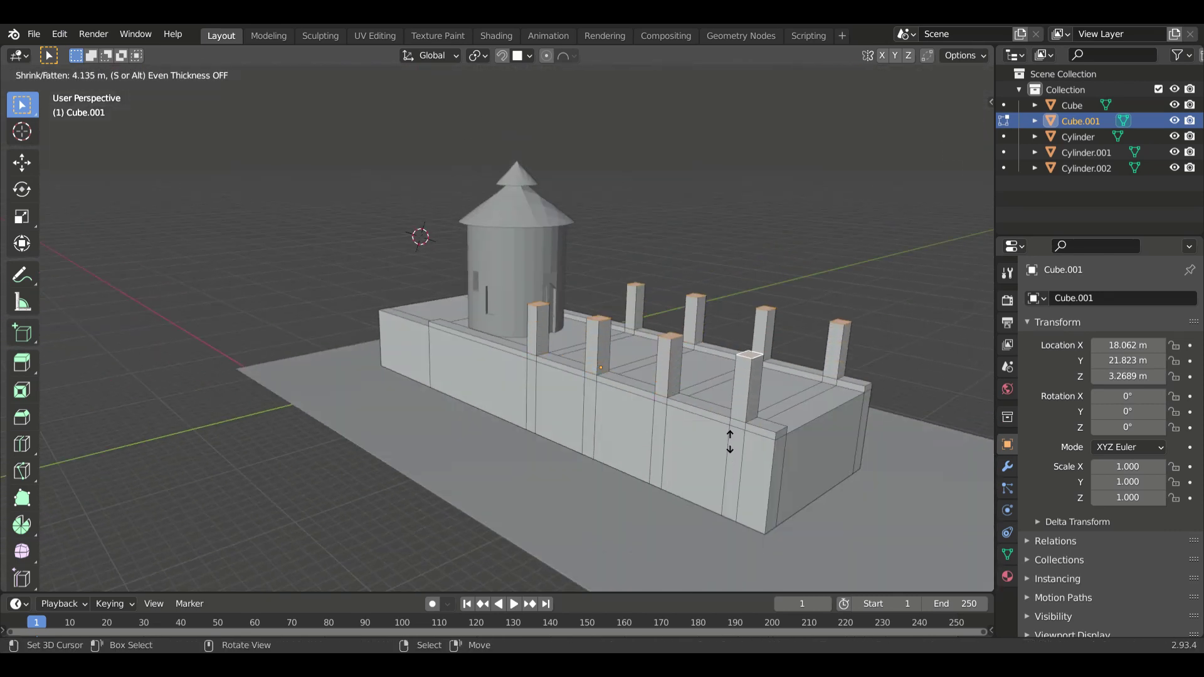
key("2")
mouse_move(735, 438)
middle_mouse_down()
mouse_move(689, 421)
mouse_move(789, 429)
middle_mouse_up()
scroll(678, 416, "up", 3)
left_click(678, 416)
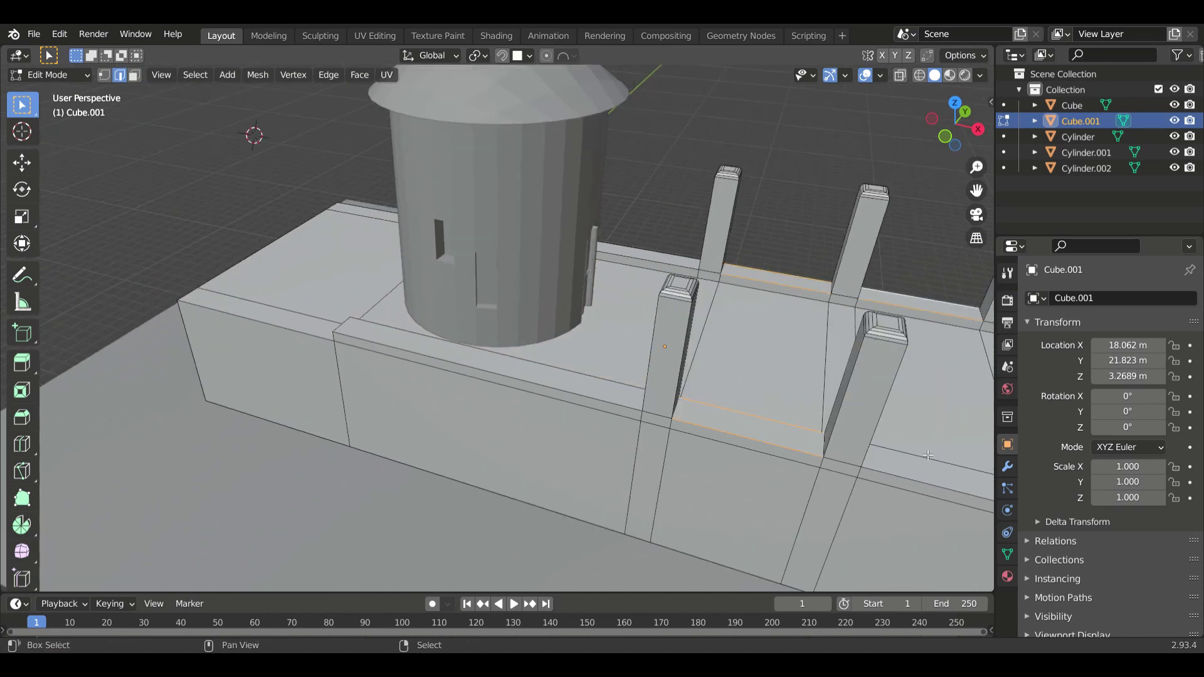
scroll(928, 454, "down", 5)
Bevel the walkway post edges.
mouse_move(927, 455)
middle_mouse_down()
mouse_move(756, 559)
mouse_move(660, 459)
mouse_move(662, 404)
mouse_move(792, 444)
mouse_move(753, 457)
middle_mouse_up()
scroll(756, 560, "up", 3)
left_click(673, 464)
scroll(662, 405, "down", 5)
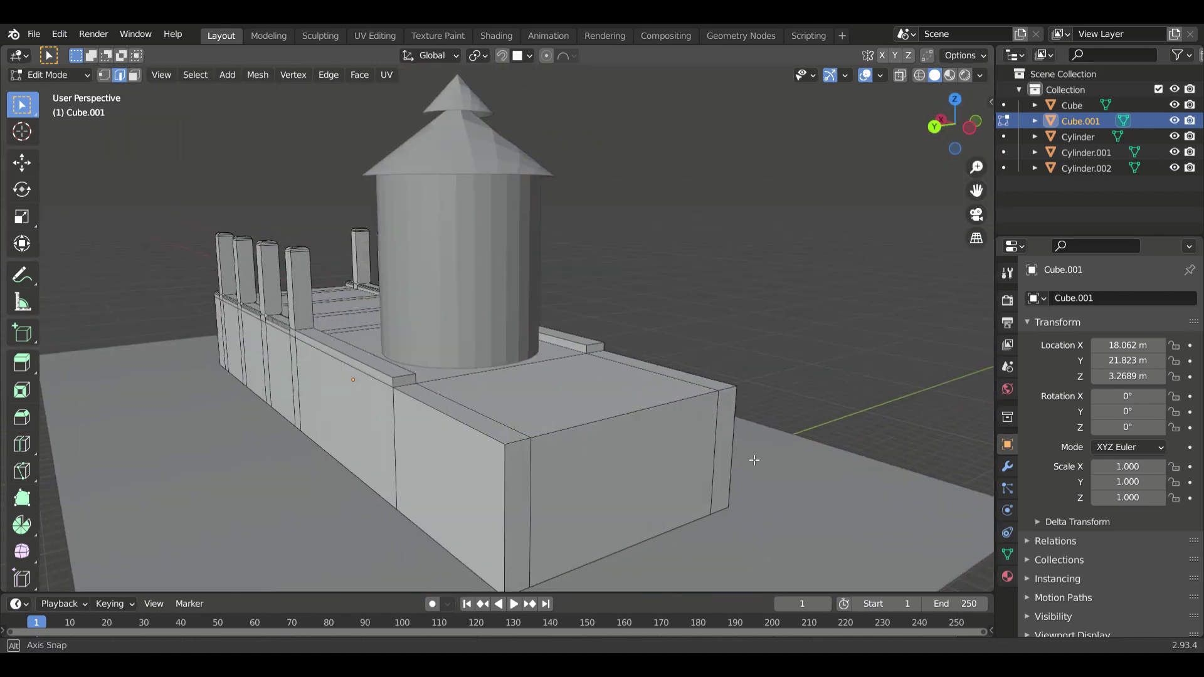
Select the wall block's front end face in face mode.
key("3")
left_click(612, 480)
middle_click_drag(612, 481, 435, 479)
Bevel the wall block's top front edge with a custom 7-segment stepped profile.
key("2")
key("x")
left_click(435, 479)
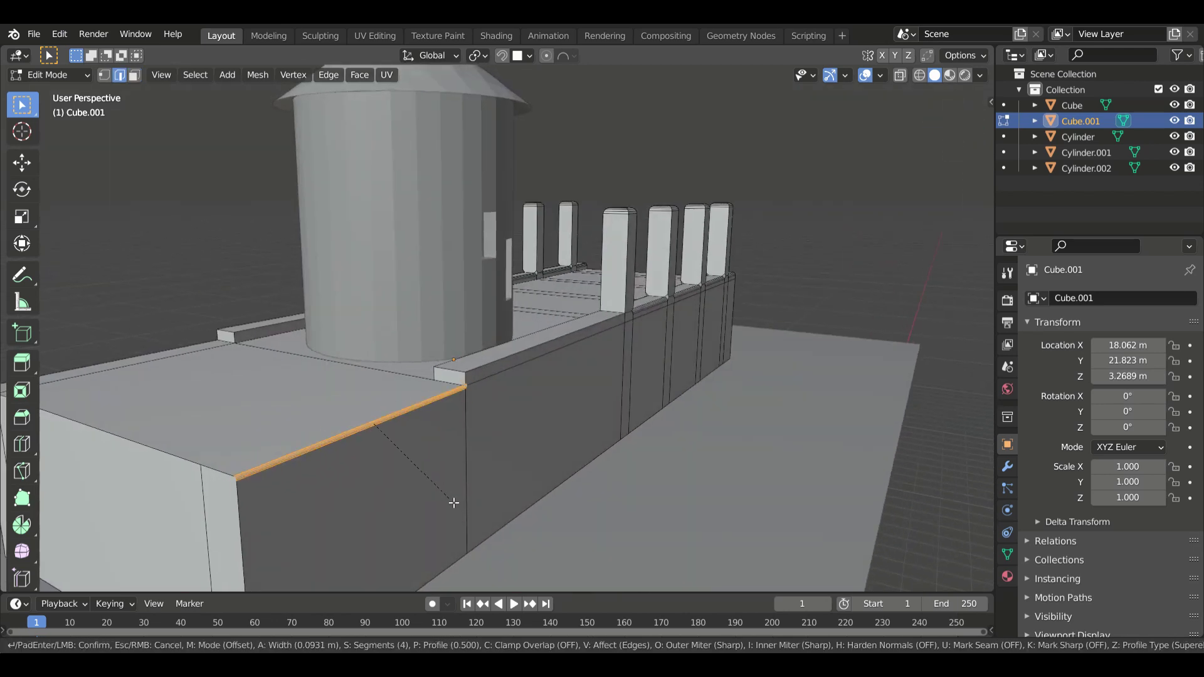
scroll(493, 589, "up", 3)
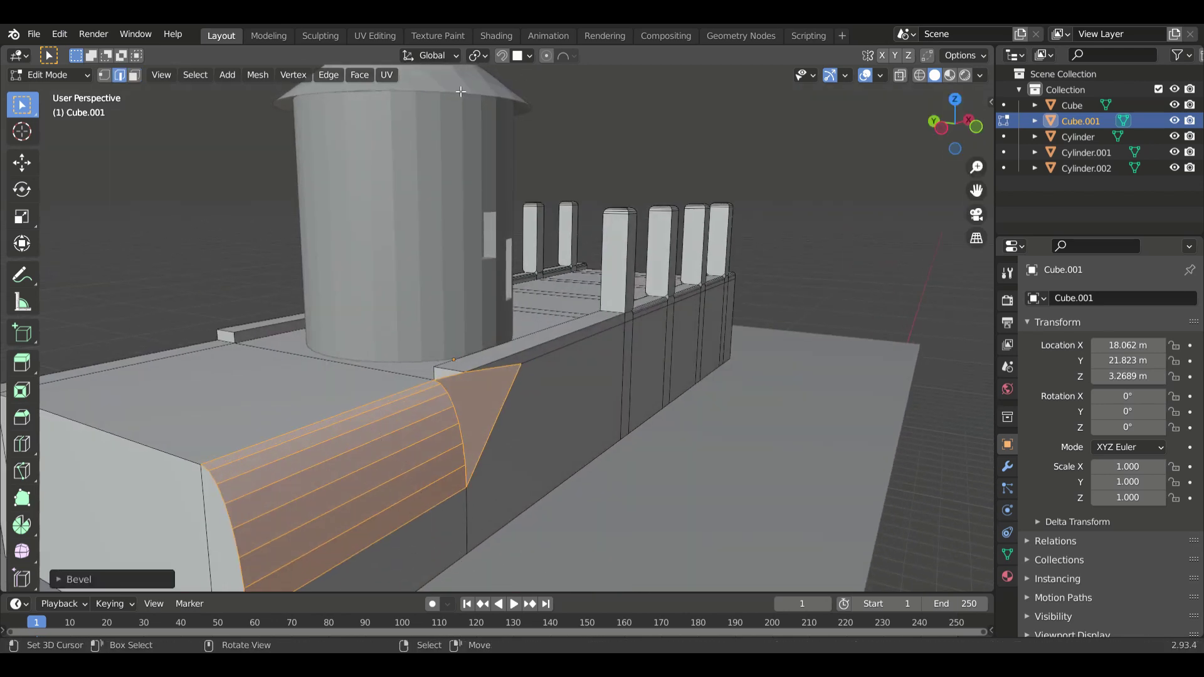
left_click(78, 579)
left_click(236, 577)
left_click_drag(235, 161, 251, 161)
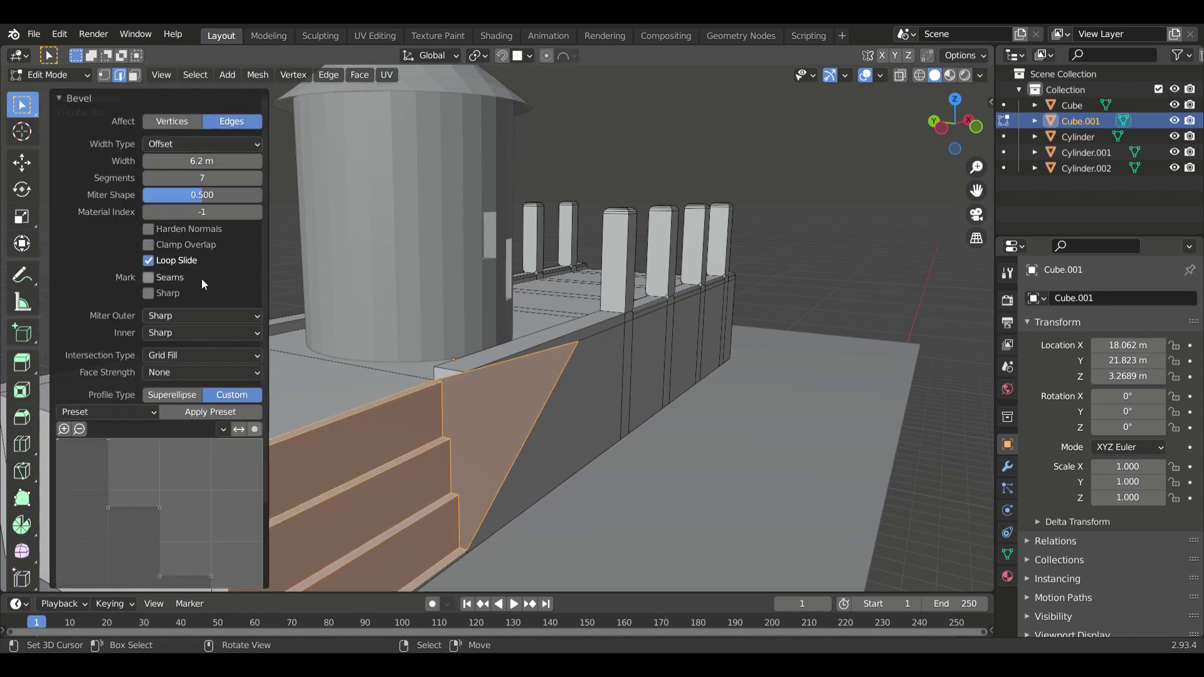
Select the new step faces and push them outward.
middle_click_drag(288, 351, 311, 417)
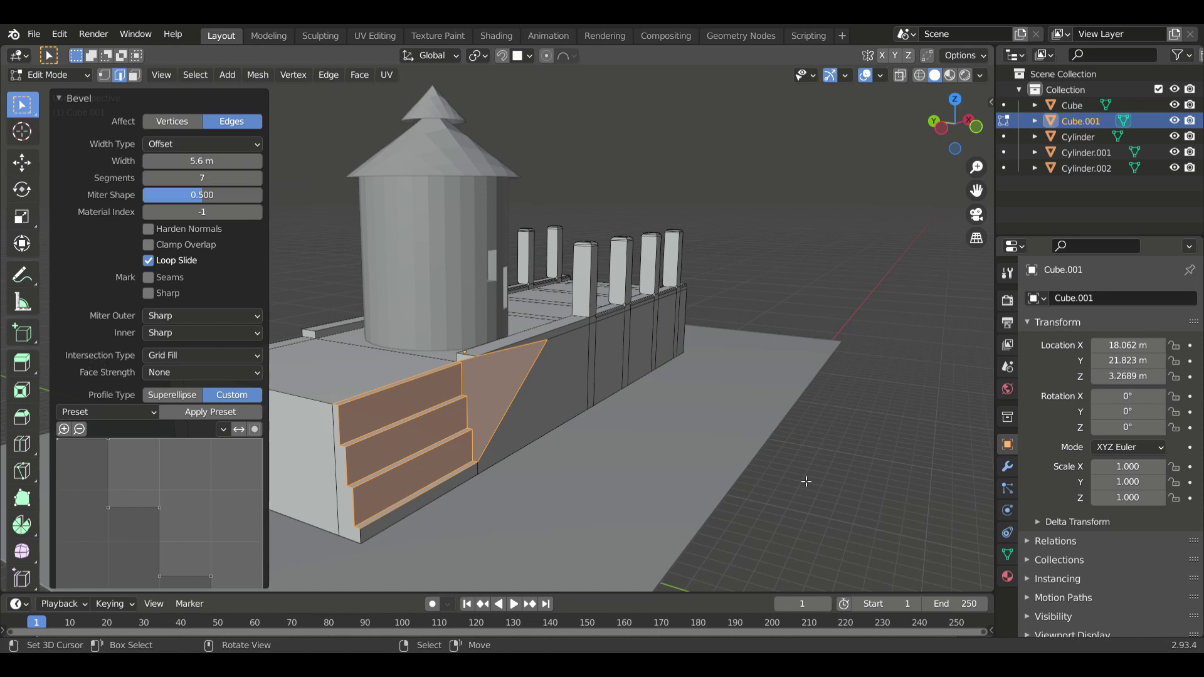
key("3")
left_click(412, 516)
left_click(402, 392, "ctrl")
key("alt+s")
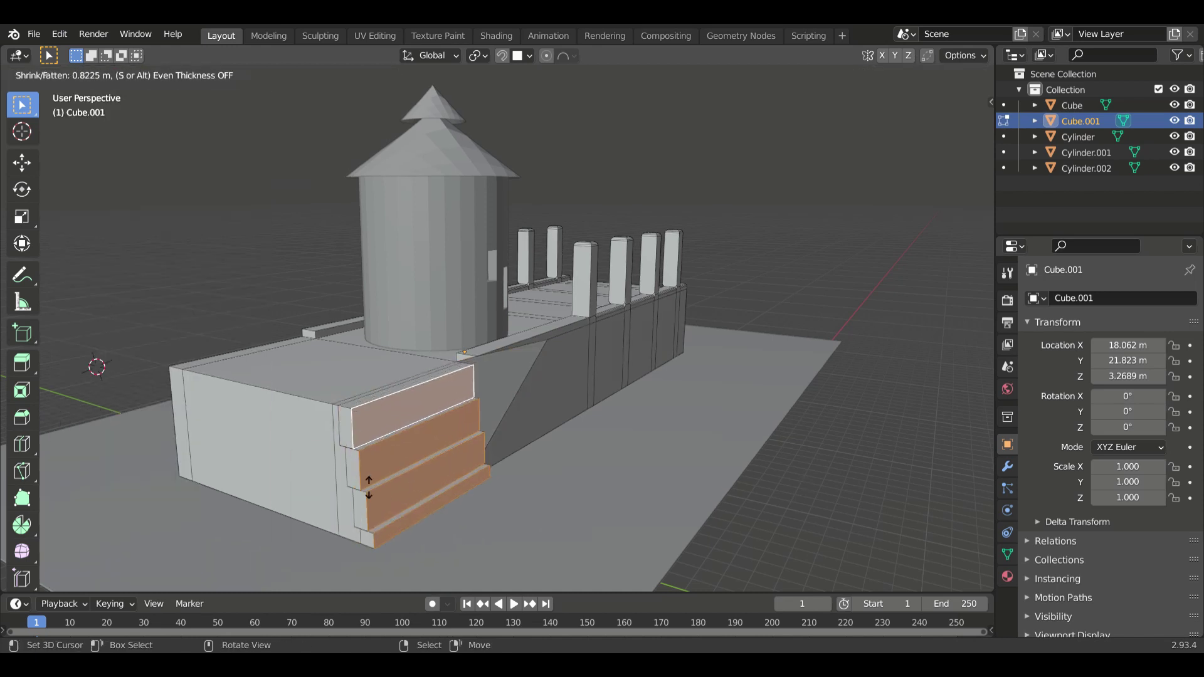
left_click(397, 476)
middle_click_drag(397, 475, 539, 514)
Move the thin step side faces along Y to shape the stairs.
left_click(556, 533)
key("g")
key("y")
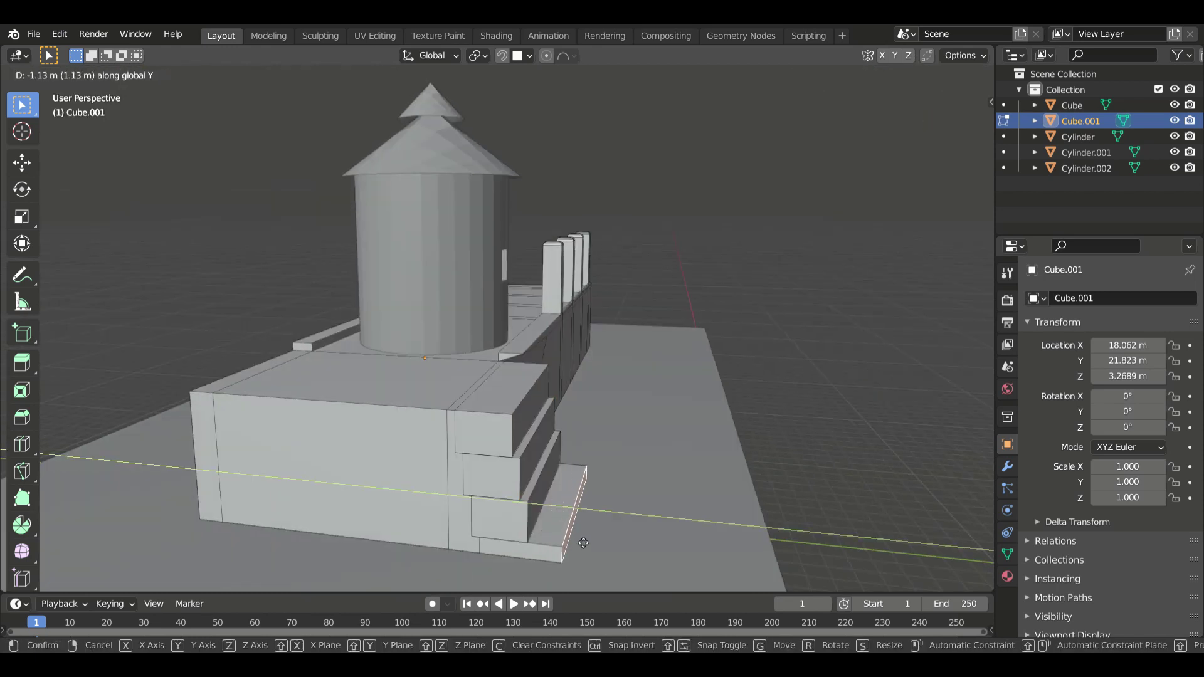
left_click(558, 502)
key("g")
key("y")
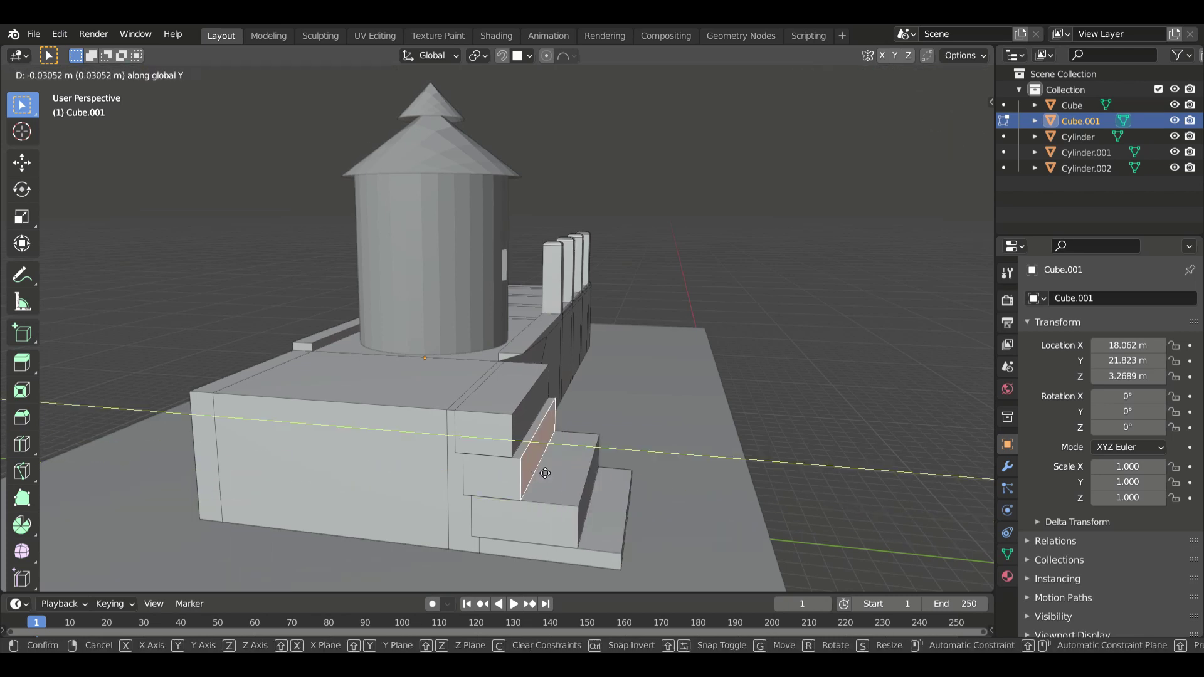
left_click(567, 466)
mouse_move(567, 466)
middle_mouse_down()
mouse_move(420, 453)
mouse_move(565, 420)
middle_mouse_up()
scroll(579, 416, "up", 5)
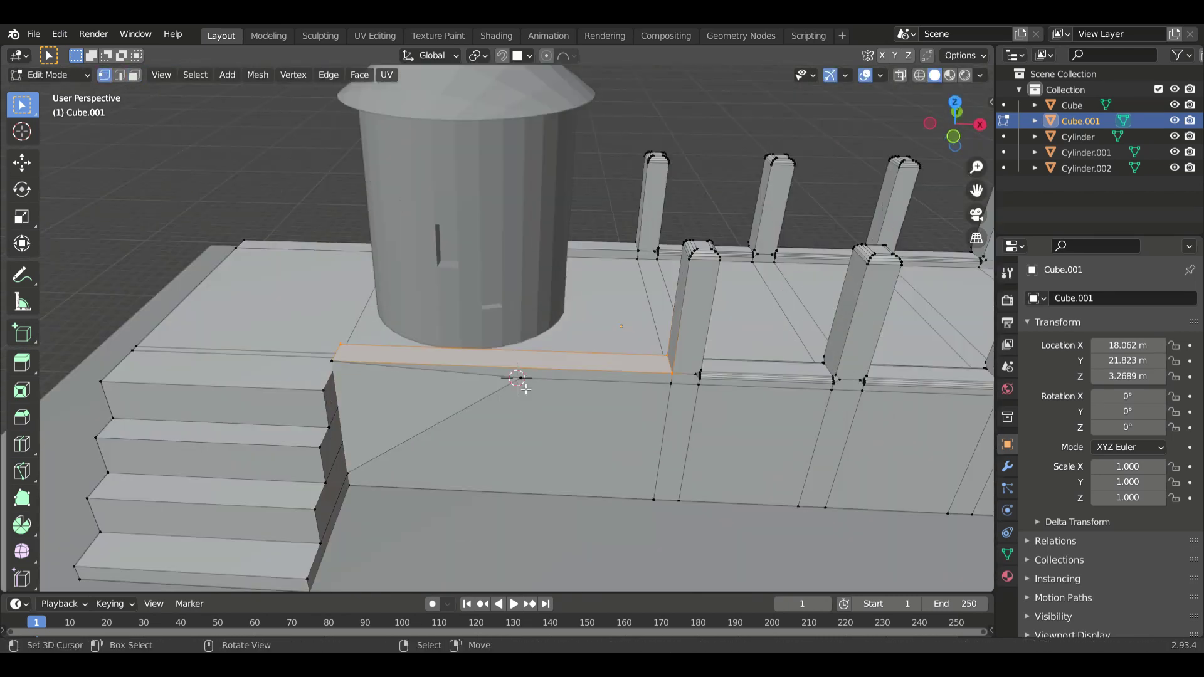
Shift the selected walkway geometry along the X axis.
scroll(525, 389, "down", 5)
key("g")
key("x")
left_click(439, 418)
Add 22 evenly centred loop cuts across the walkway as plank strips.
scroll(539, 351, "up", 5)
mouse_move(539, 351)
middle_mouse_down()
mouse_move(627, 357)
mouse_move(580, 344)
middle_mouse_up()
key("ctrl+r")
scroll(580, 343, "up", 4)
left_click(580, 344)
right_click(618, 457)
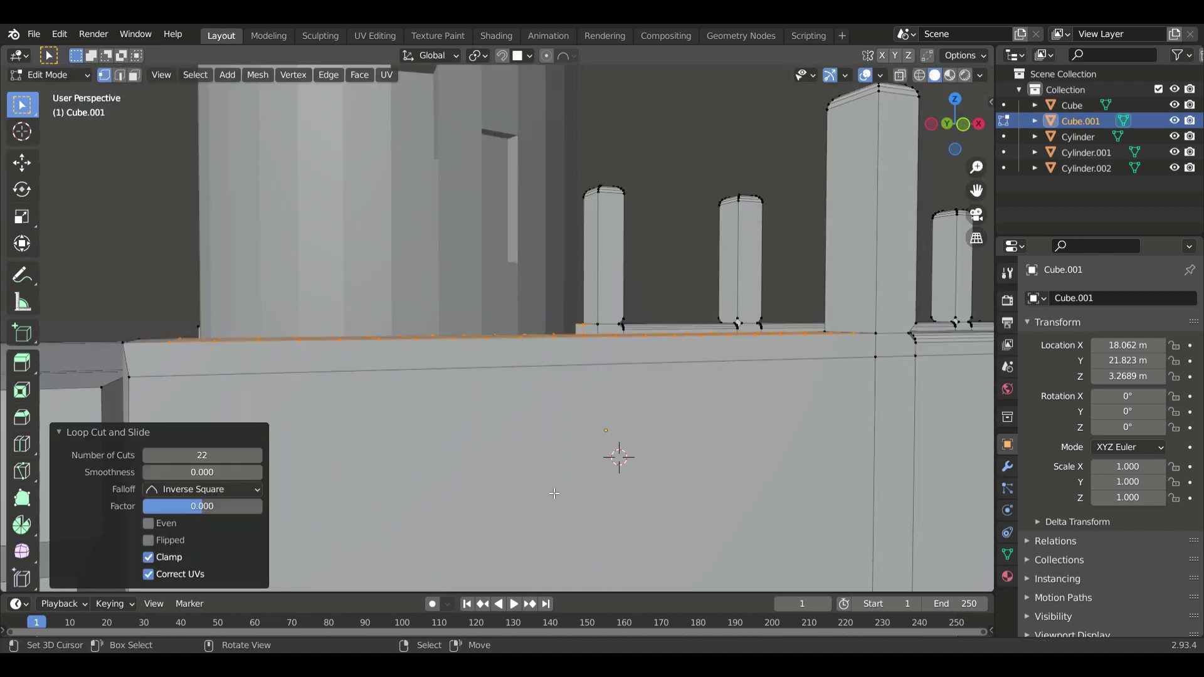
mouse_move(618, 457)
middle_mouse_down()
mouse_move(648, 432)
mouse_move(595, 521)
mouse_move(682, 411)
middle_mouse_up()
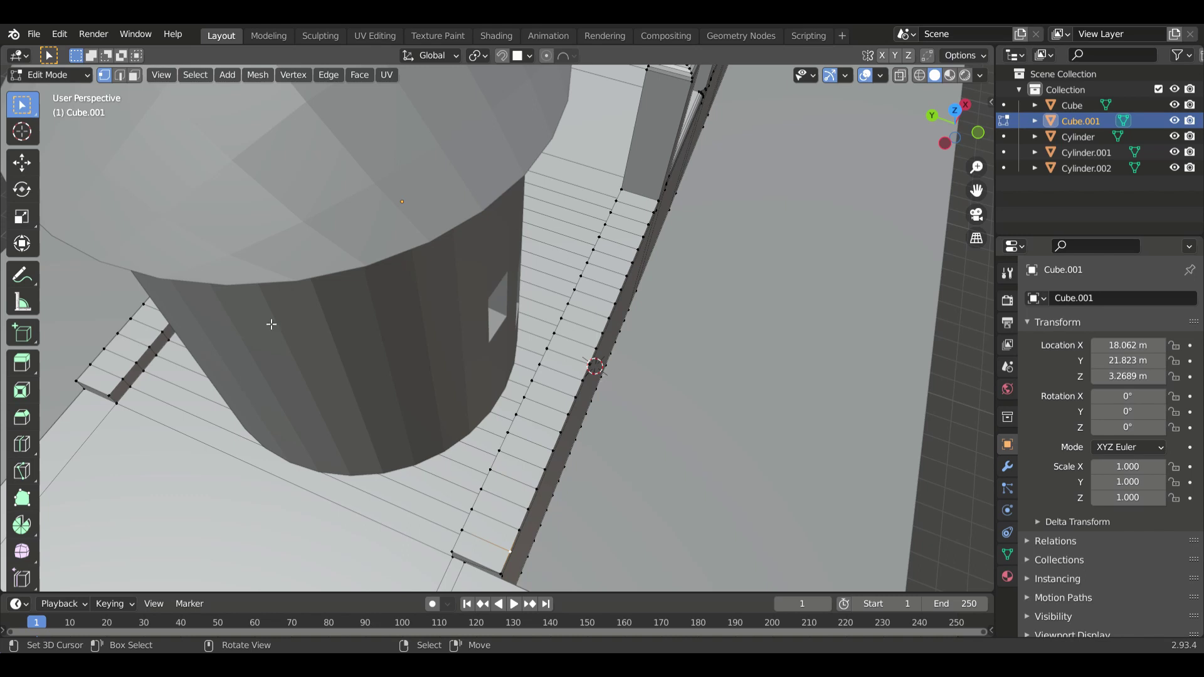
Try a move and toggle proportional editing, cancelling both.
key("g")
key("Escape")
key("g")
key("o")
key("Escape")
Start another loop cut on the wall, check it from above, and return to Object Mode.
middle_click_drag(600, 378, 539, 427)
middle_click_drag(567, 353, 562, 503)
key("ctrl+r")
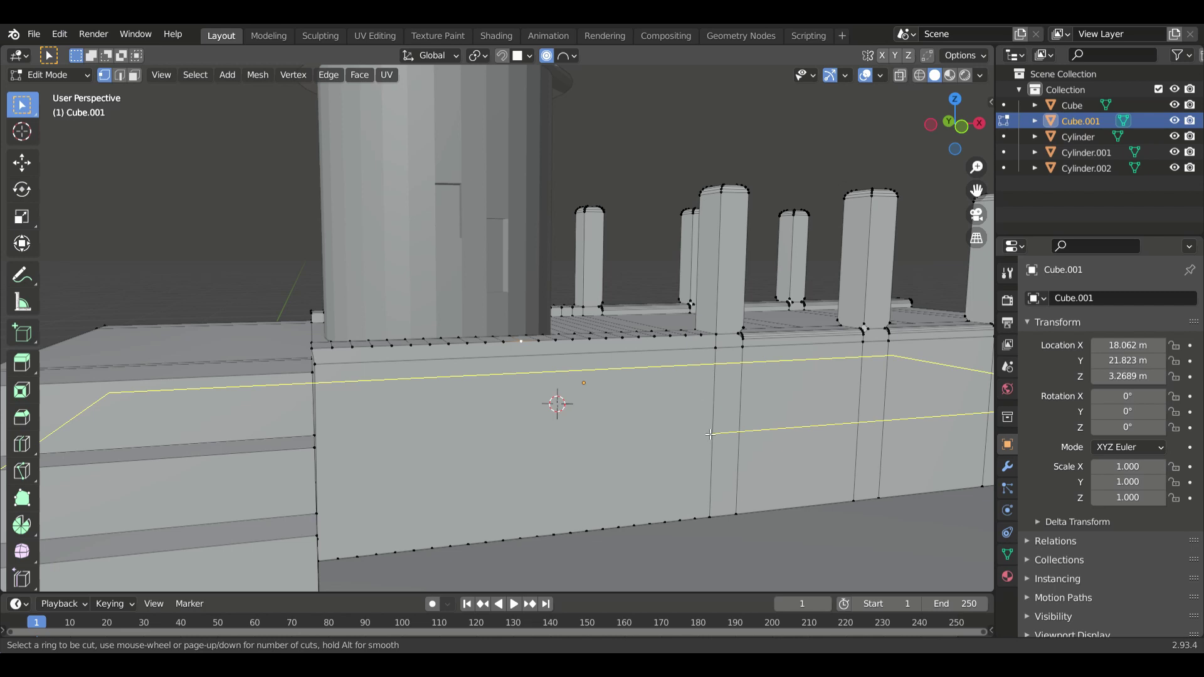
mouse_move(709, 434)
middle_mouse_down()
mouse_move(698, 540)
mouse_move(746, 514)
middle_mouse_up()
key("Tab")
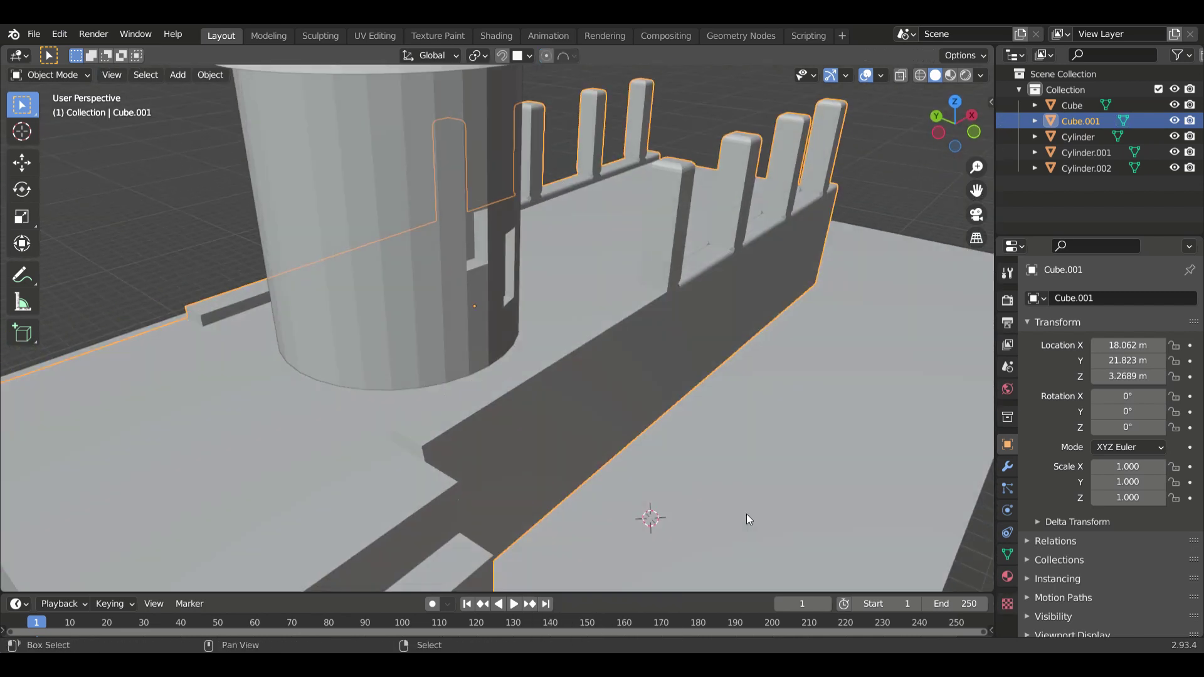
Add a cylinder and widen it in X and Y while keeping its height.
key("shift+a")
left_click(815, 414)
left_click(598, 509)
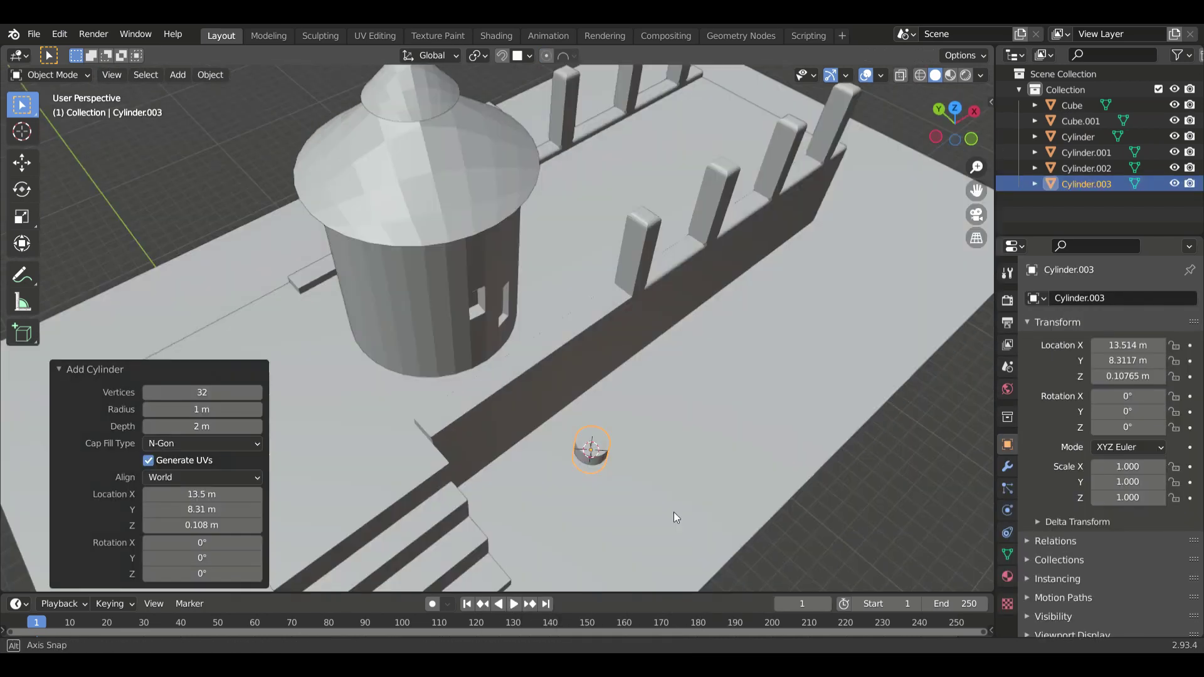
mouse_move(673, 512)
middle_mouse_down()
mouse_move(618, 482)
mouse_move(487, 458)
middle_mouse_up()
key("s")
key("shift+z")
left_click(745, 497)
Raise the cylinder's top face vertically in Edit Mode.
key("Tab")
left_click(618, 403)
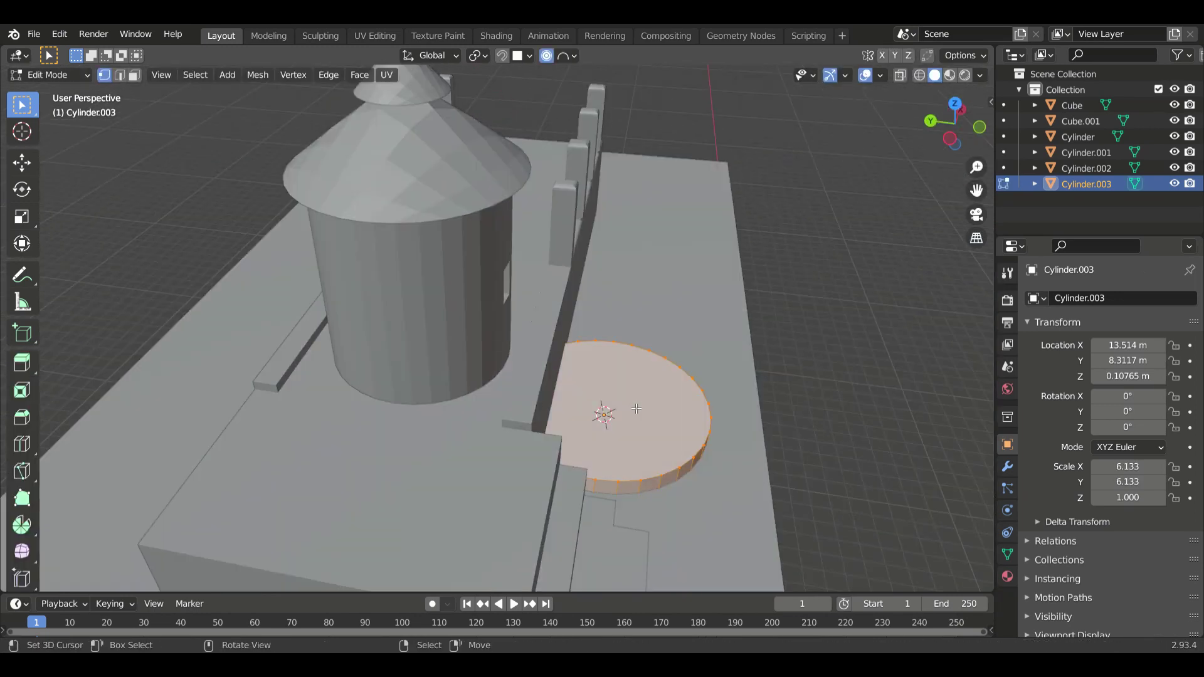
key("g")
key("z")
left_click(608, 406)
key("Tab")
mouse_move(608, 406)
middle_mouse_down()
mouse_move(772, 536)
mouse_move(564, 439)
middle_mouse_up()
Move the cylinder along X beside the stairs.
key("g")
key("x")
left_click(510, 524)
mouse_move(509, 523)
middle_mouse_down()
mouse_move(678, 457)
mouse_move(491, 383)
middle_mouse_up()
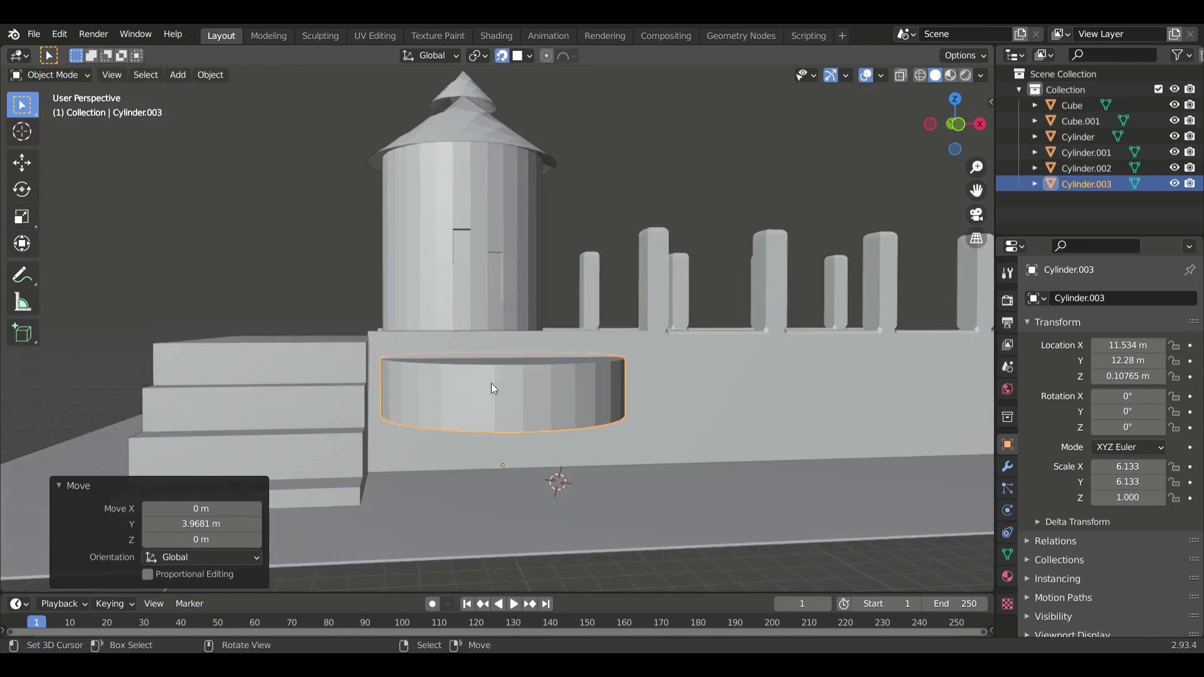
Lower the cylinder into the ground, using local view to isolate it.
left_click(464, 392)
key("KP_Divide")
left_click(358, 306)
key("g")
key("KP_Divide")
mouse_move(411, 441)
middle_mouse_down()
mouse_move(615, 463)
mouse_move(638, 475)
mouse_move(531, 470)
mouse_move(642, 480)
middle_mouse_up()
left_click(638, 474)
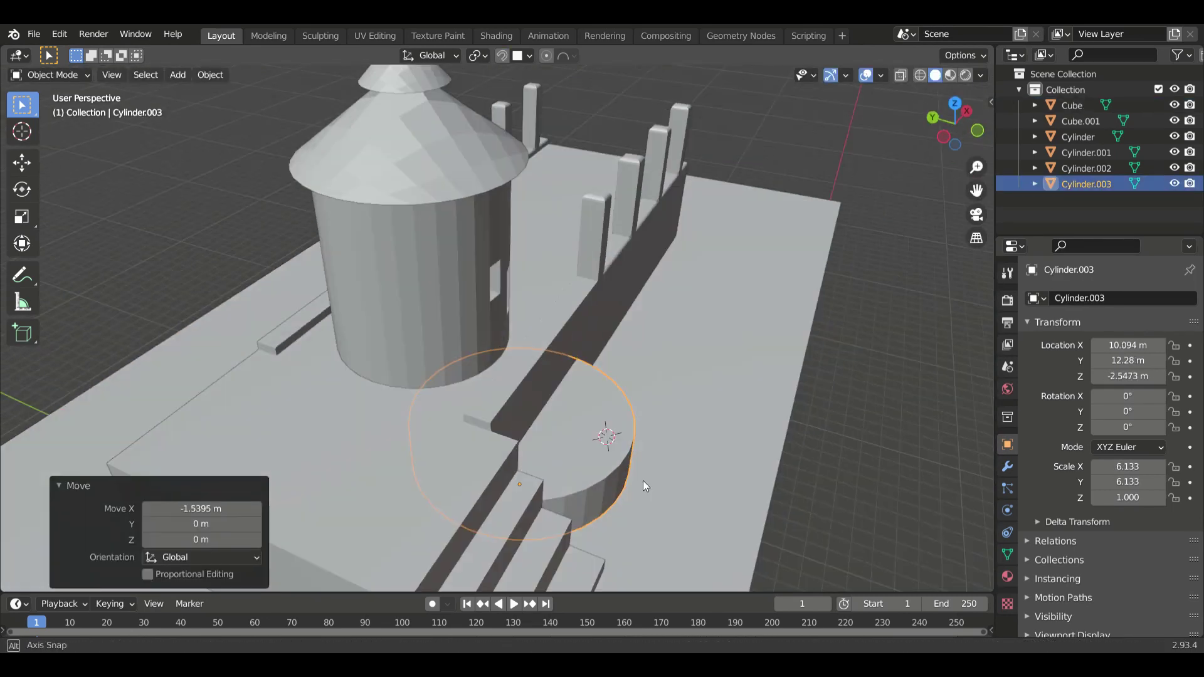
Readjust the cylinder's top face height along Z.
scroll(642, 480, "up", 3)
key("Tab")
mouse_move(622, 355)
middle_mouse_down()
mouse_move(658, 439)
mouse_move(521, 384)
middle_mouse_up()
key("w")
key("g")
key("z")
left_click(677, 415)
scroll(677, 414, "down", 5)
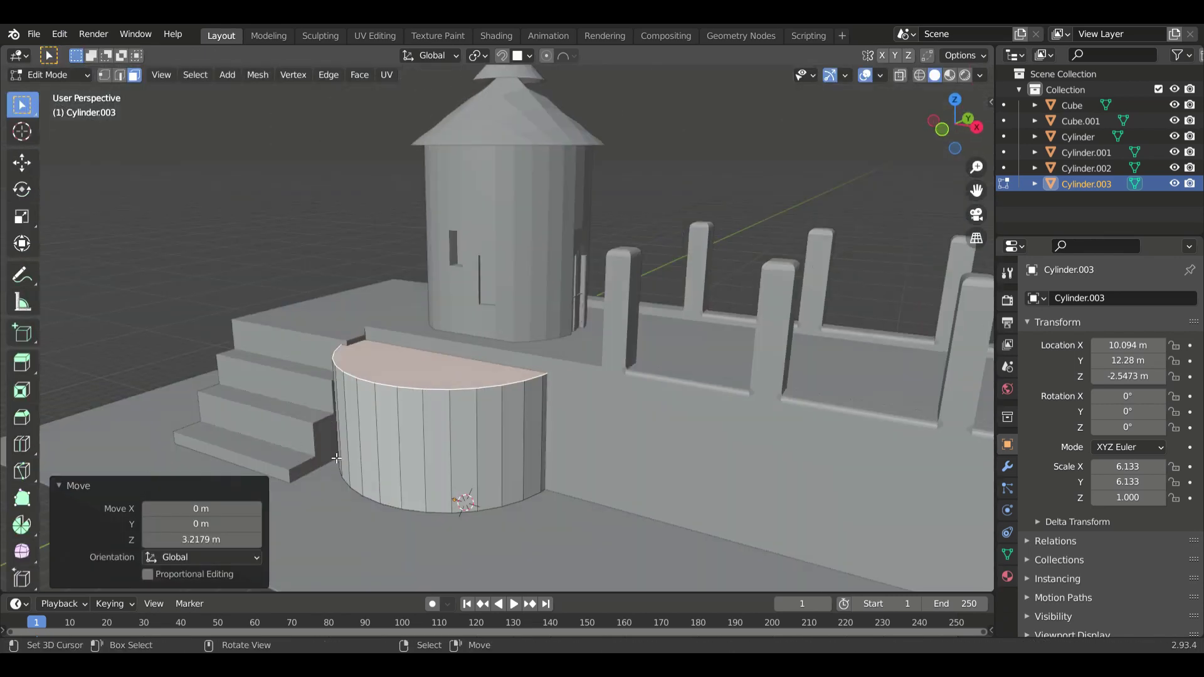
Extend the bottom step of the stairs along X beside the bastion.
left_click(462, 502)
middle_click_drag(462, 503, 552, 495)
key("g")
key("x")
left_click(315, 480)
key("g")
key("x")
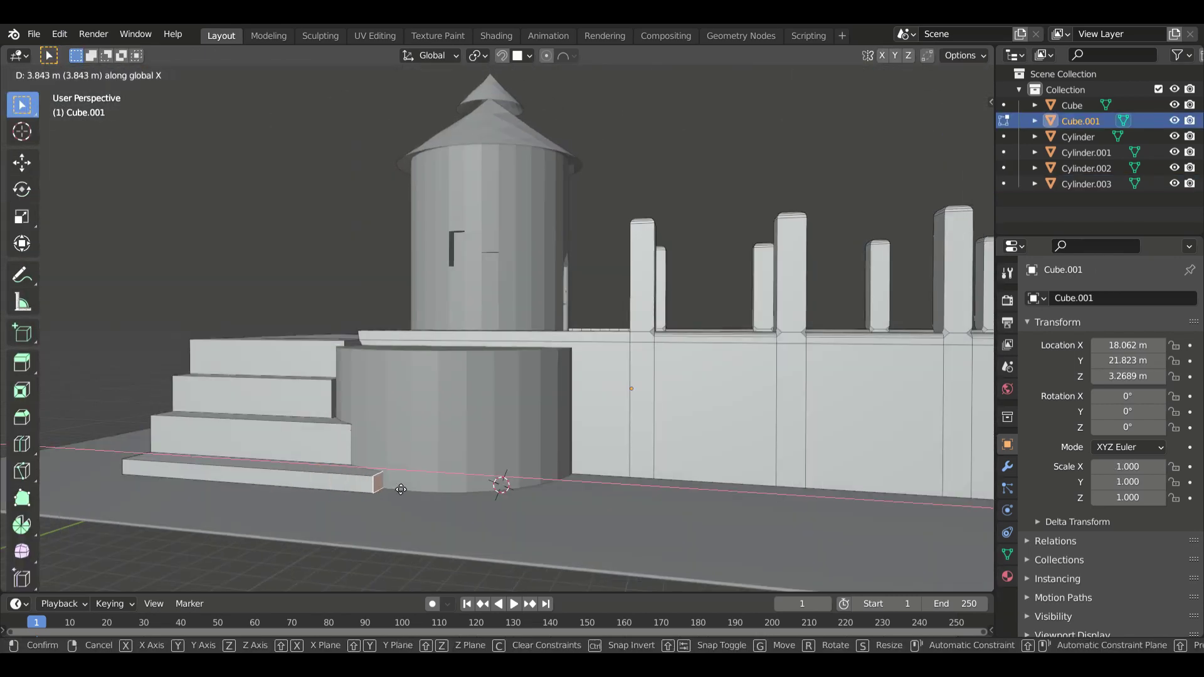
left_click(414, 480)
mouse_move(414, 480)
middle_mouse_down()
mouse_move(490, 552)
mouse_move(547, 477)
mouse_move(657, 477)
mouse_move(649, 450)
middle_mouse_up()
Enlarge the bastion cylinder to 7.081 in X and Y and reposition it along X.
key("Tab")
left_click(657, 477)
key("s")
key("shift+z")
left_click(683, 480)
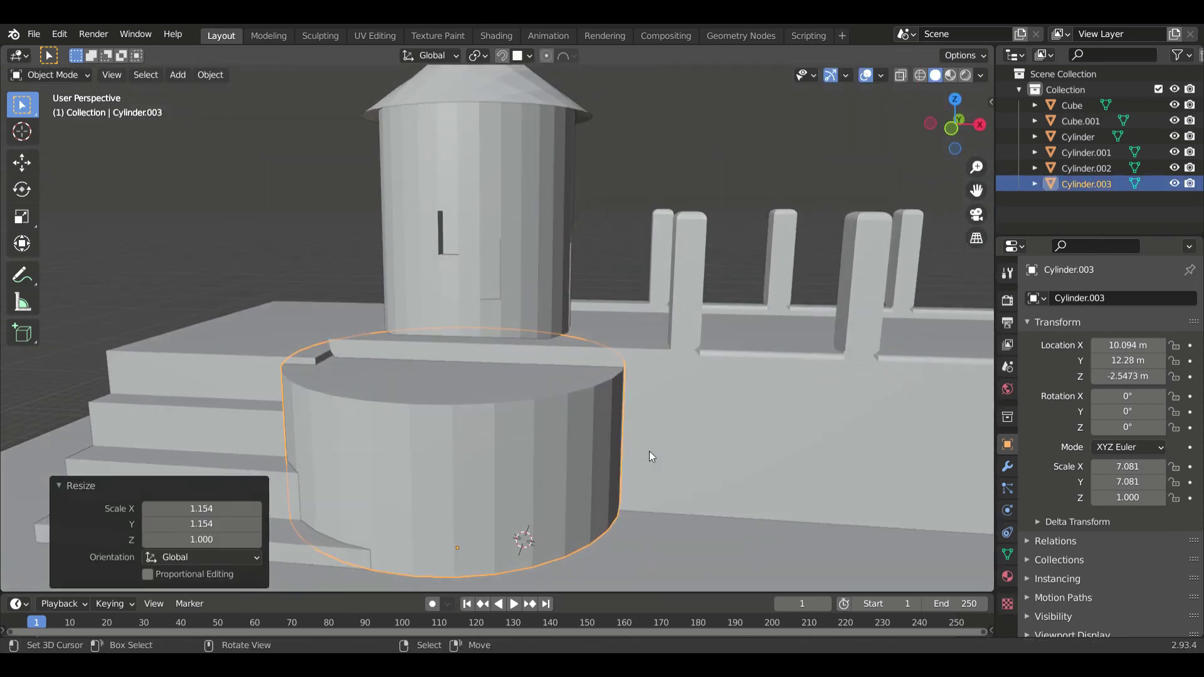
key("g")
key("x")
left_click(649, 450)
scroll(205, 349, "down", 3)
Add two loop cuts to the stairs and wall mesh, then switch to edge selection.
mouse_move(206, 349)
middle_mouse_down()
mouse_move(461, 459)
mouse_move(636, 496)
mouse_move(577, 560)
middle_mouse_up()
left_click(461, 464)
key("Tab")
left_click(618, 489)
scroll(618, 490, "up", 3)
key("2")
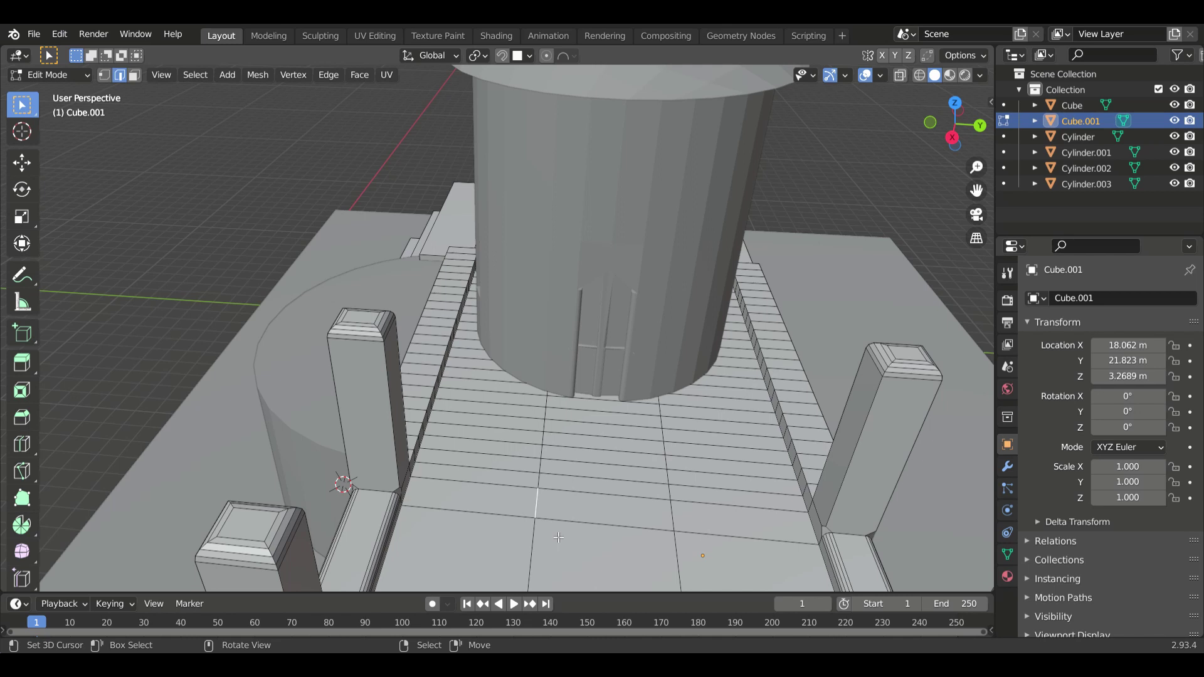
Dissolve the stray edges along the walkway.
key("x")
left_click(540, 511)
left_click(676, 499)
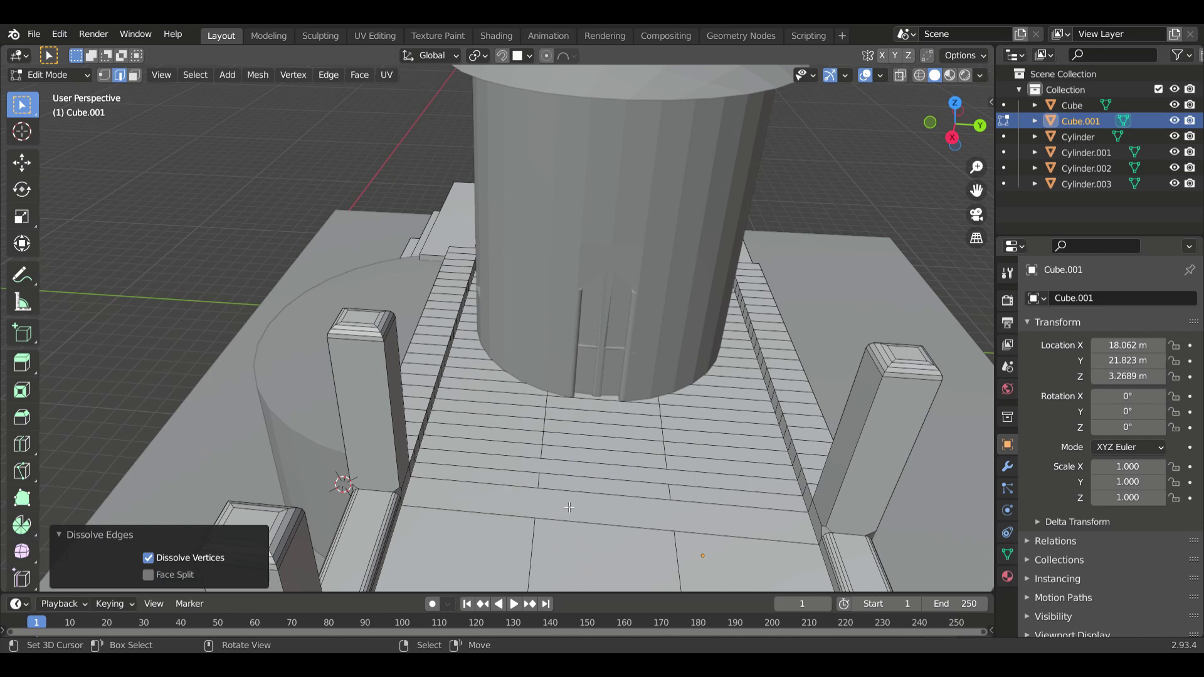
middle_click_drag(618, 558, 617, 543)
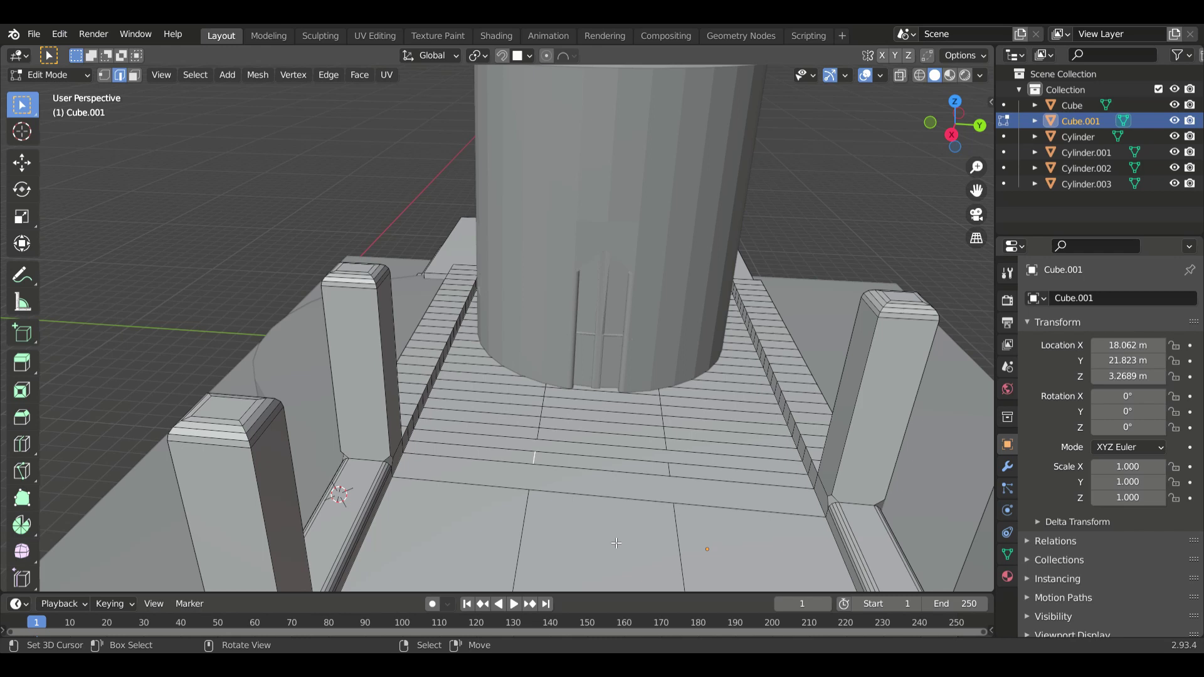
Extrude two walkway floor faces upward by 2.68 m into wall blocks.
left_click(695, 474, "shift")
middle_click_drag(695, 474, 727, 537)
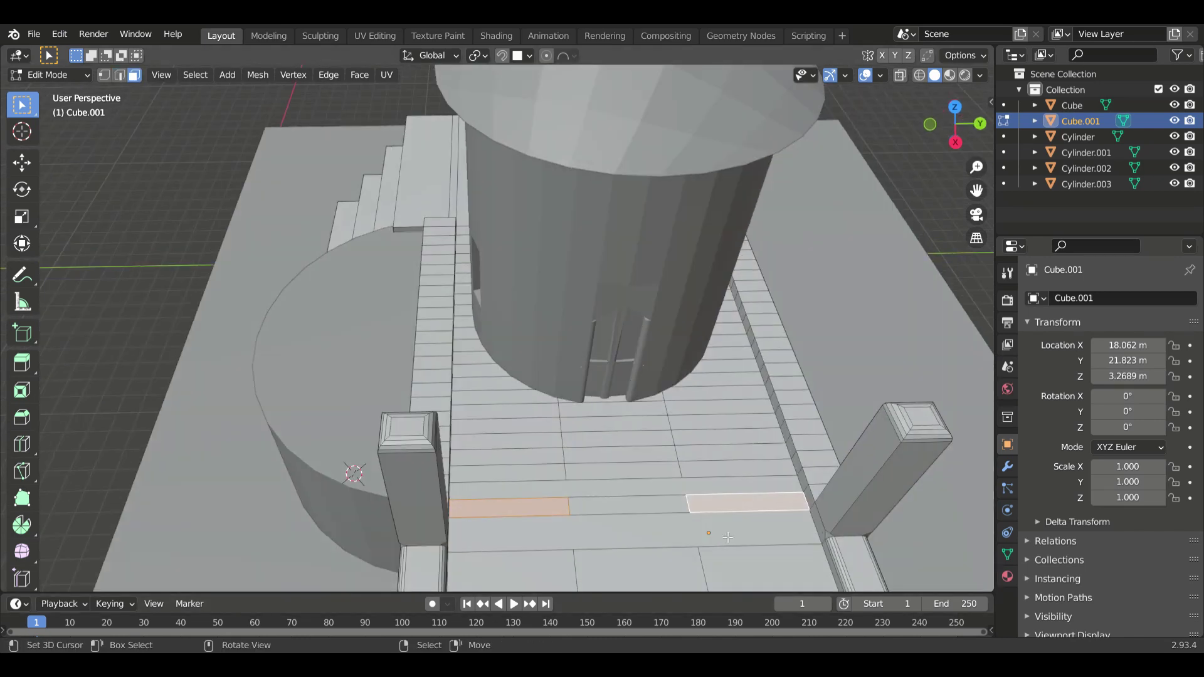
left_click(734, 494)
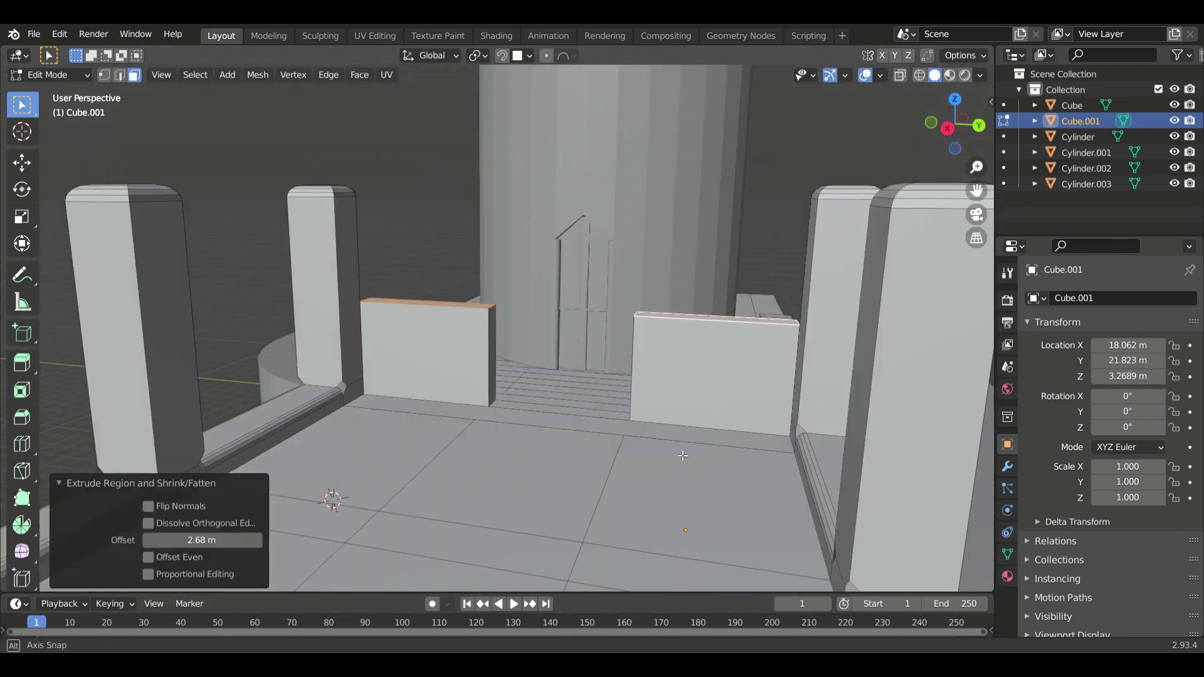
mouse_move(734, 494)
middle_mouse_down()
mouse_move(602, 467)
mouse_move(394, 395)
mouse_move(466, 330)
middle_mouse_up()
Bevel the end edges of the left wall block.
left_click(539, 414)
key("ctrl+b")
key("Escape")
left_click(396, 356, "shift")
key("ctrl+b")
left_click(376, 351)
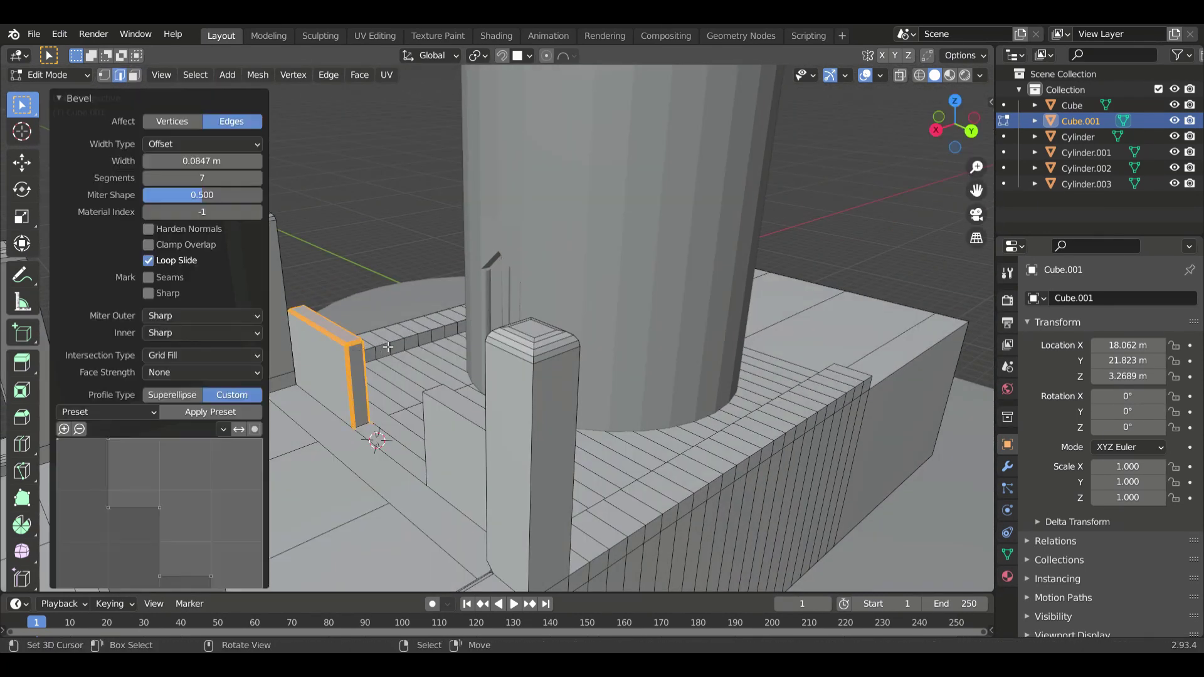
key("alt+a")
middle_click_drag(438, 408, 744, 436)
Bevel additional edges around the wall block.
left_click(732, 365, "shift")
middle_click_drag(732, 364, 754, 405)
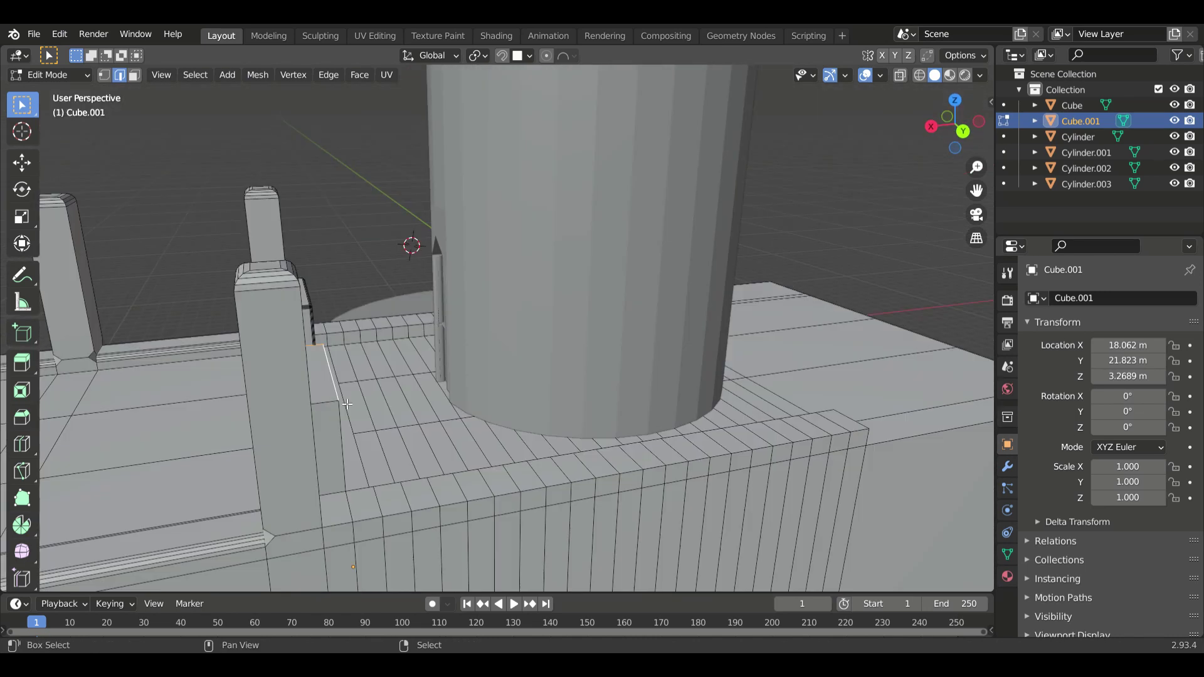
left_click(860, 376)
key("alt+a")
middle_click_drag(861, 377, 504, 451)
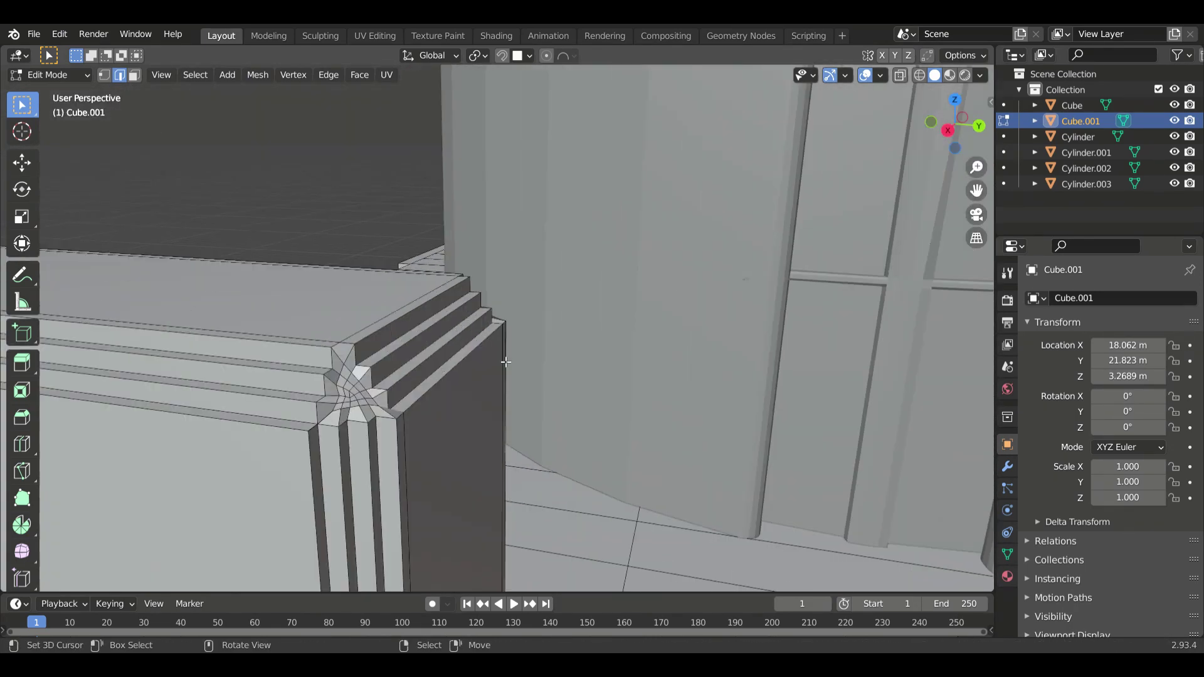
mouse_move(384, 459)
middle_mouse_down()
mouse_move(477, 439)
mouse_move(670, 482)
mouse_move(834, 407)
mouse_move(719, 424)
middle_mouse_up()
key("ctrl+b")
left_click(476, 439)
key("alt+a")
Bevel the right wall block's edges and zoom out to view the whole structure.
left_click(834, 407, "alt")
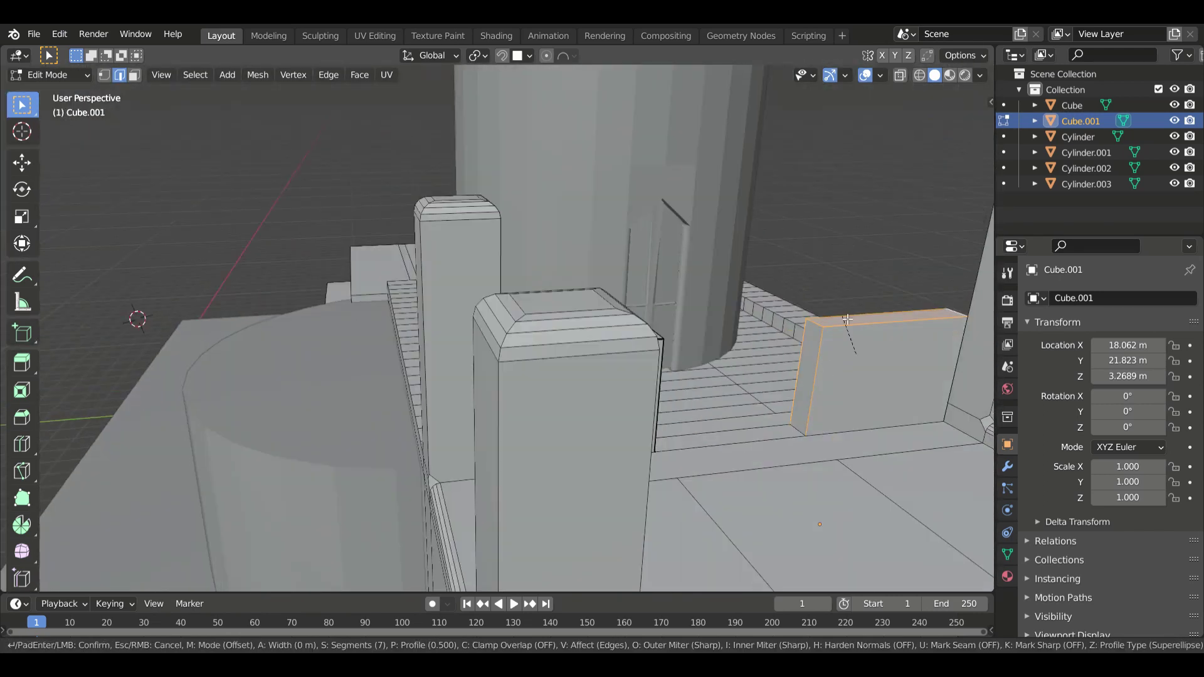
left_click(847, 319)
key("alt+a")
middle_click_drag(847, 319, 827, 352)
scroll(827, 351, "down", 4)
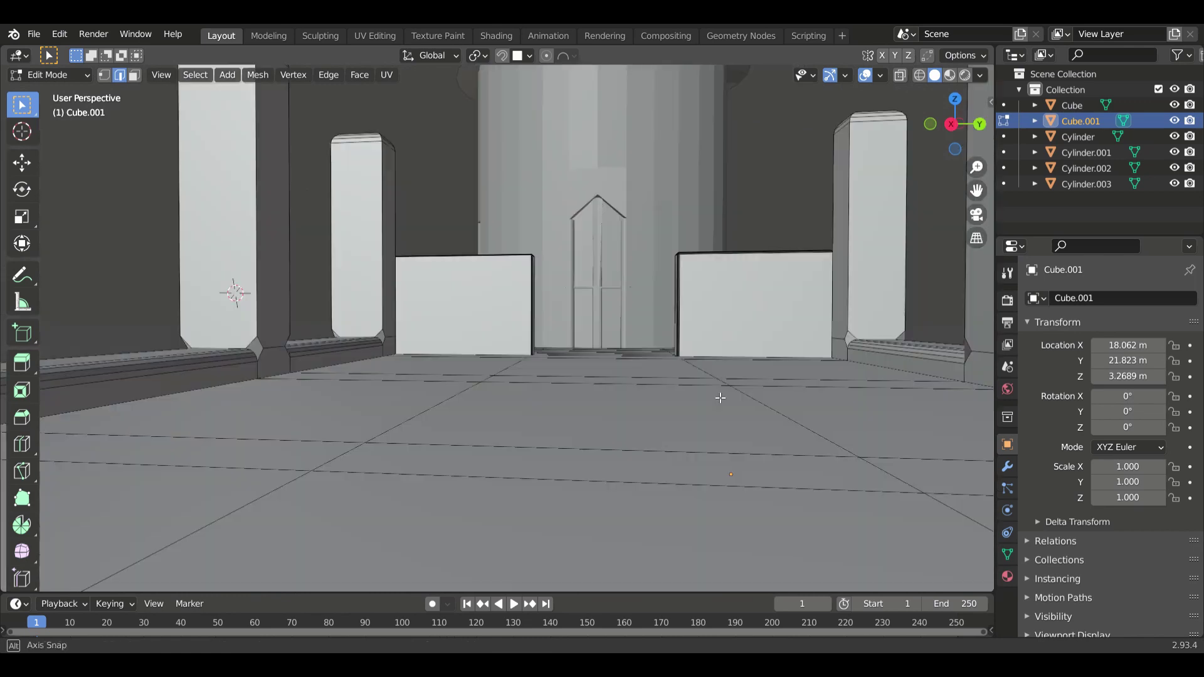
scroll(701, 449, "down", 2)
mouse_move(625, 439)
middle_mouse_down()
mouse_move(740, 498)
mouse_move(713, 450)
middle_mouse_up()
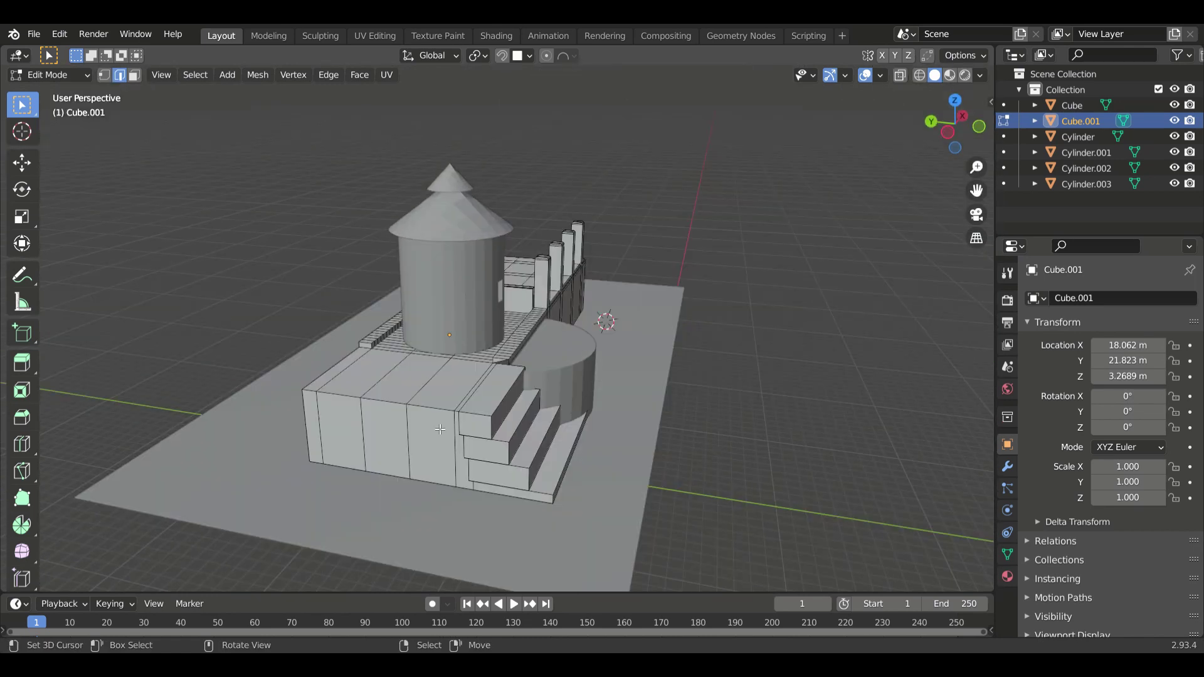
Extrude a strip of faces on the block's end.
key("Tab")
mouse_move(440, 429)
middle_mouse_down()
mouse_move(456, 385)
mouse_move(477, 408)
mouse_move(586, 452)
mouse_move(663, 540)
middle_mouse_up()
key("Tab")
left_click(502, 439)
left_click(565, 429)
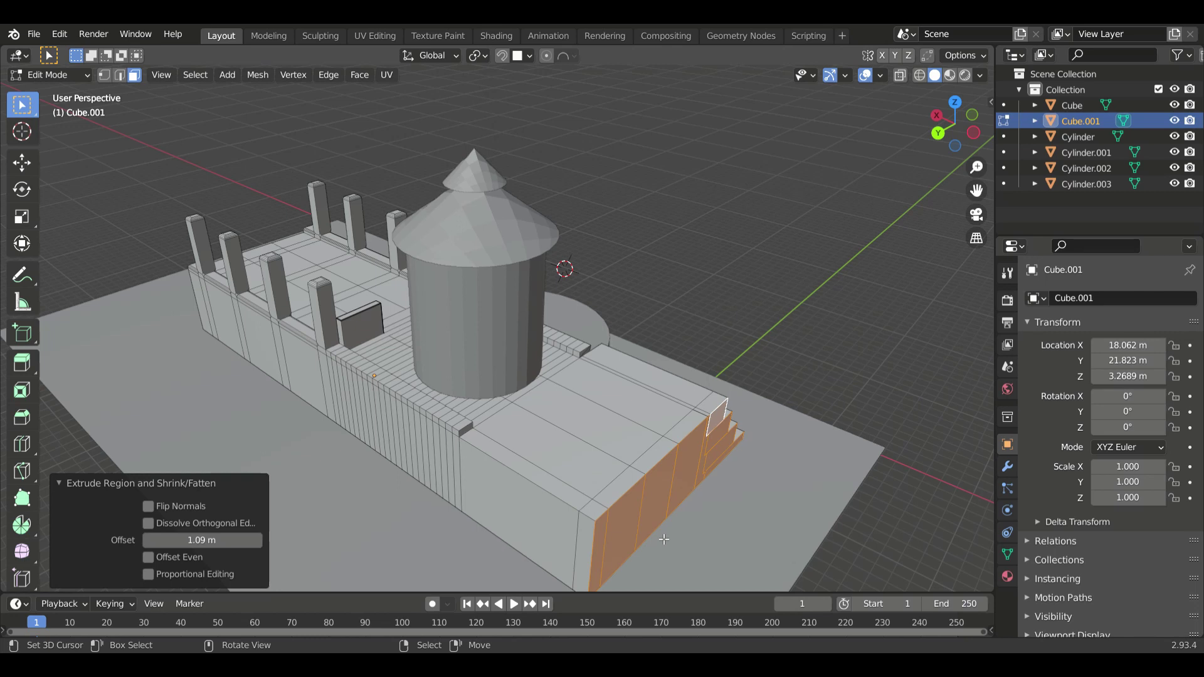
Extrude the front wall's top faces along normals into a tall enclosing wall.
left_click(519, 466)
middle_click_drag(652, 463, 757, 583)
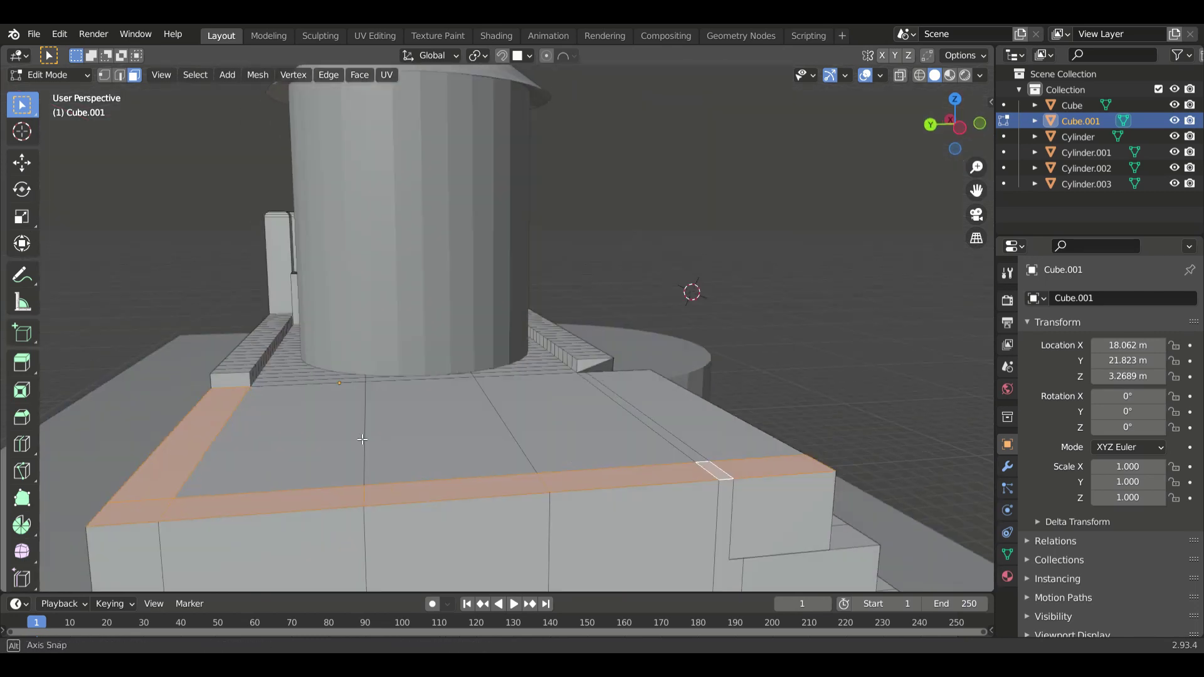
key("alt+e")
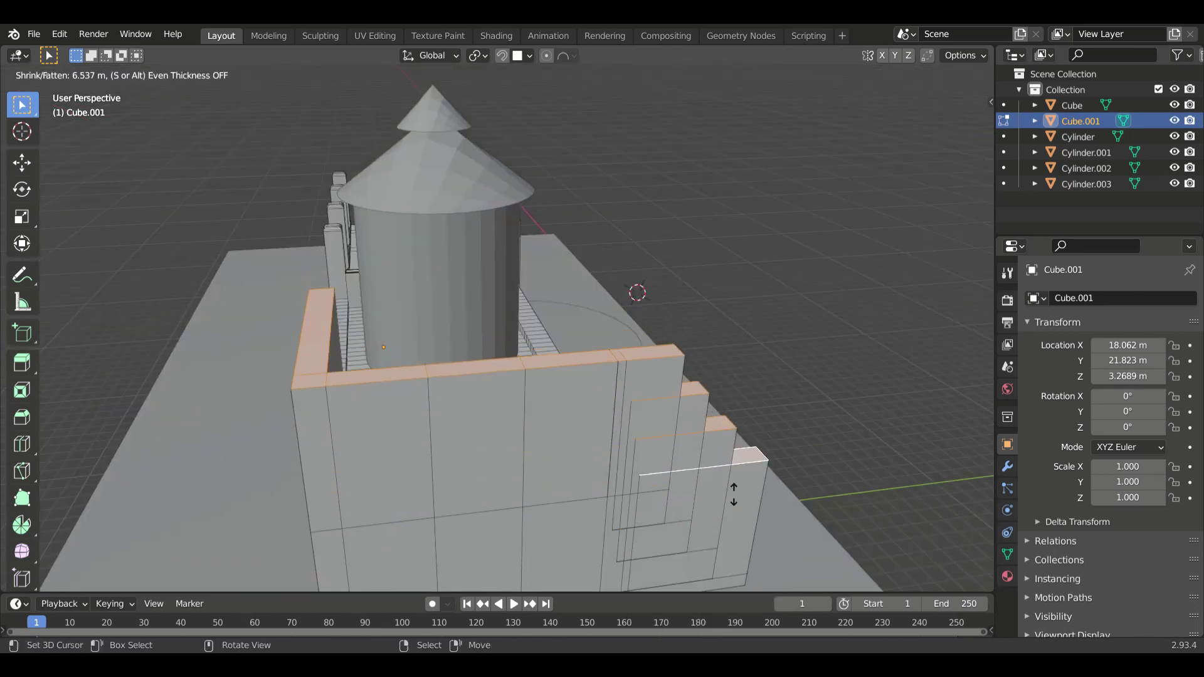
left_click(734, 492)
mouse_move(733, 491)
middle_mouse_down()
mouse_move(804, 487)
mouse_move(534, 469)
middle_mouse_up()
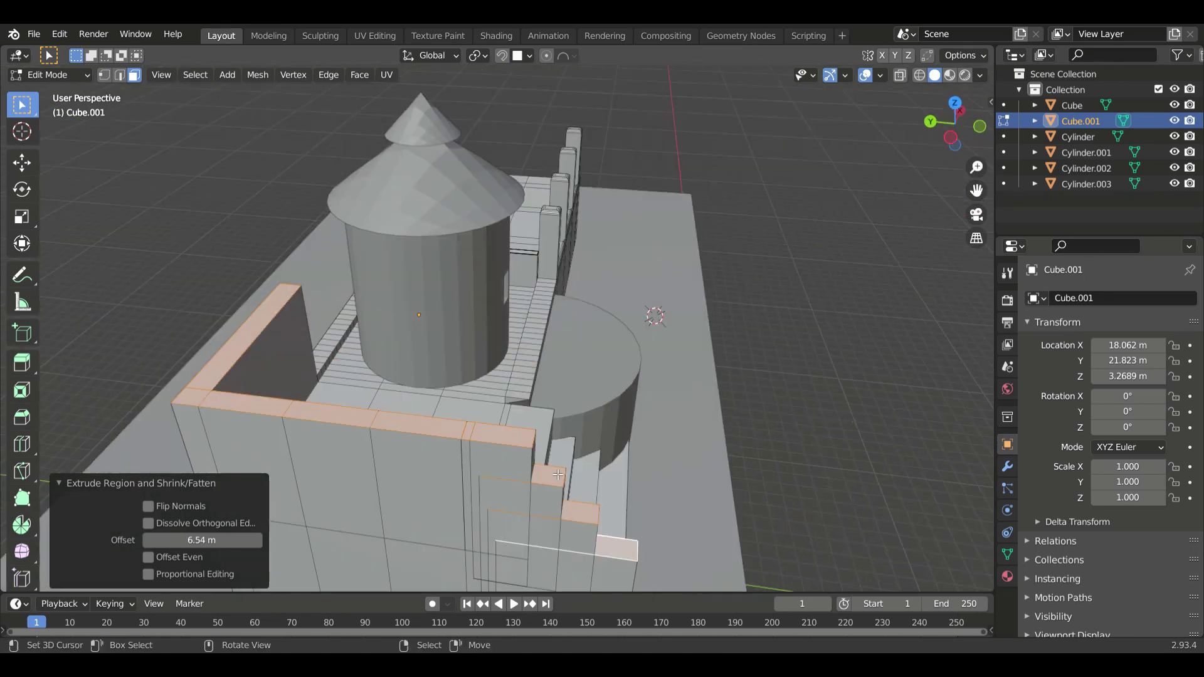
Extrude the small step top faces beside the stairs, cancelling the offset.
left_click(534, 469)
key("alt+e")
left_click(534, 469)
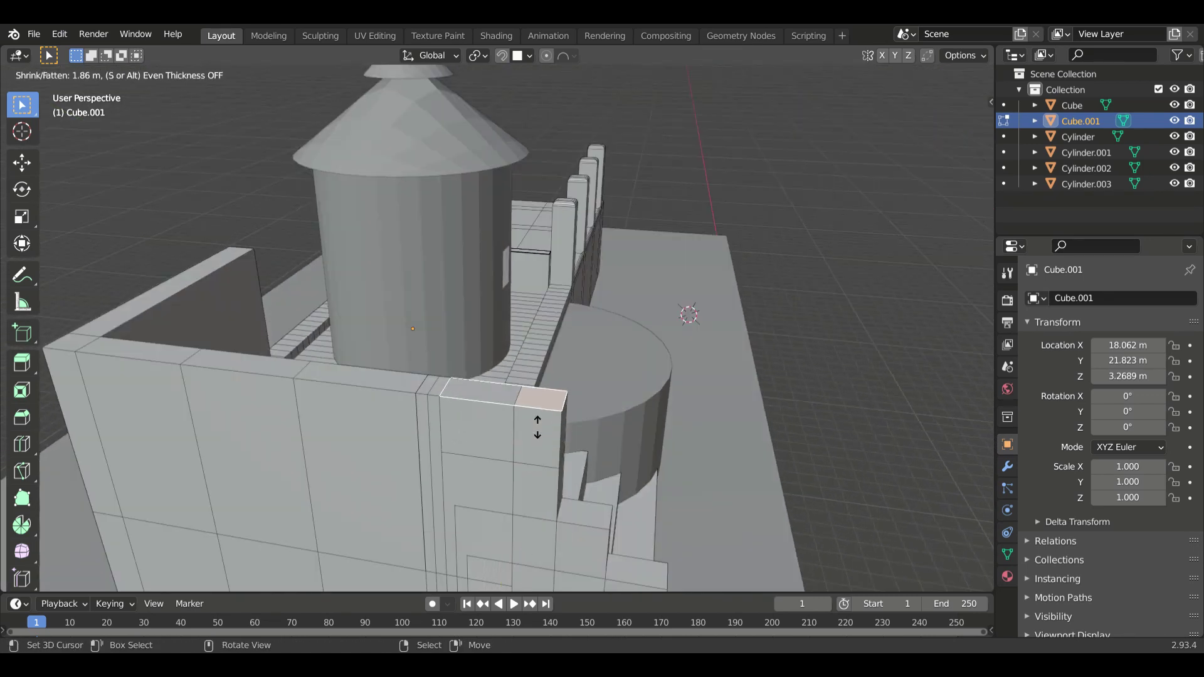
right_click(537, 427)
mouse_move(537, 427)
middle_mouse_down()
mouse_move(664, 401)
mouse_move(717, 408)
middle_mouse_up()
Finish four vertical loop cuts on the outer wall near the stairs and exit Edit Mode.
key("2")
mouse_move(896, 482)
middle_mouse_down()
mouse_move(429, 538)
mouse_move(285, 359)
middle_mouse_up()
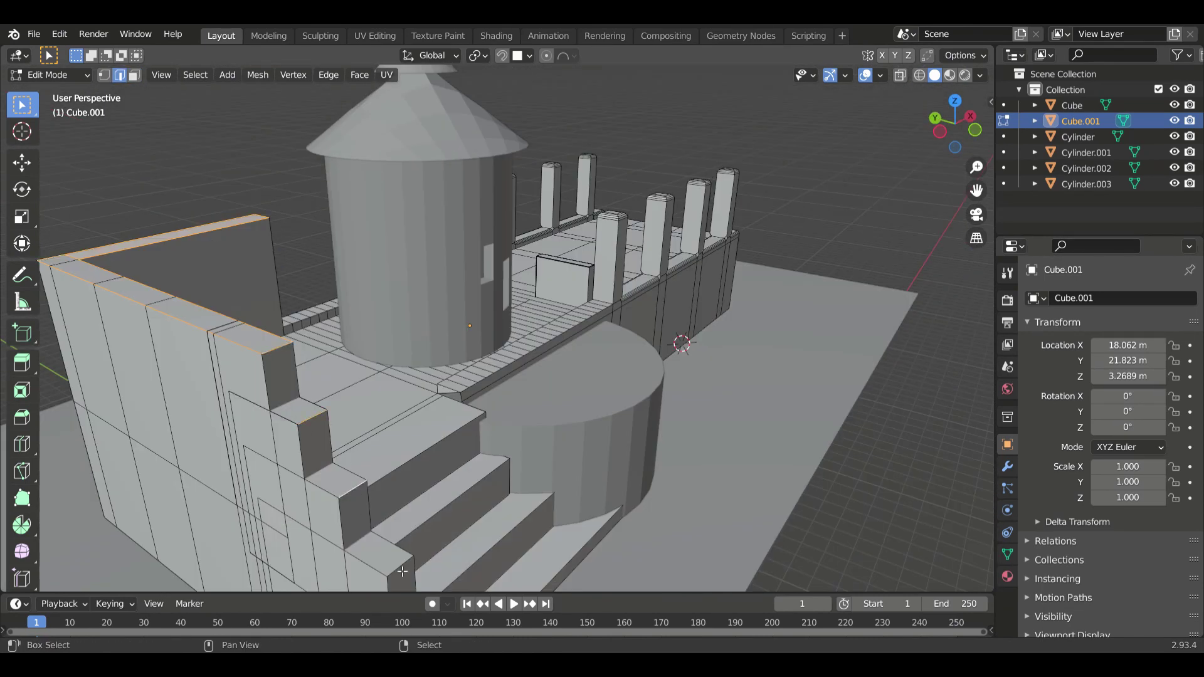
mouse_move(402, 571)
middle_mouse_down()
mouse_move(481, 543)
mouse_move(482, 490)
mouse_move(383, 456)
mouse_move(457, 408)
mouse_move(626, 389)
mouse_move(464, 397)
middle_mouse_up()
left_click(484, 550)
key("Tab")
key("Tab")
scroll(625, 389, "up", 5)
Add vertical loop cuts across the tall wall and slide them into place.
double_click(469, 407)
key("ctrl+r")
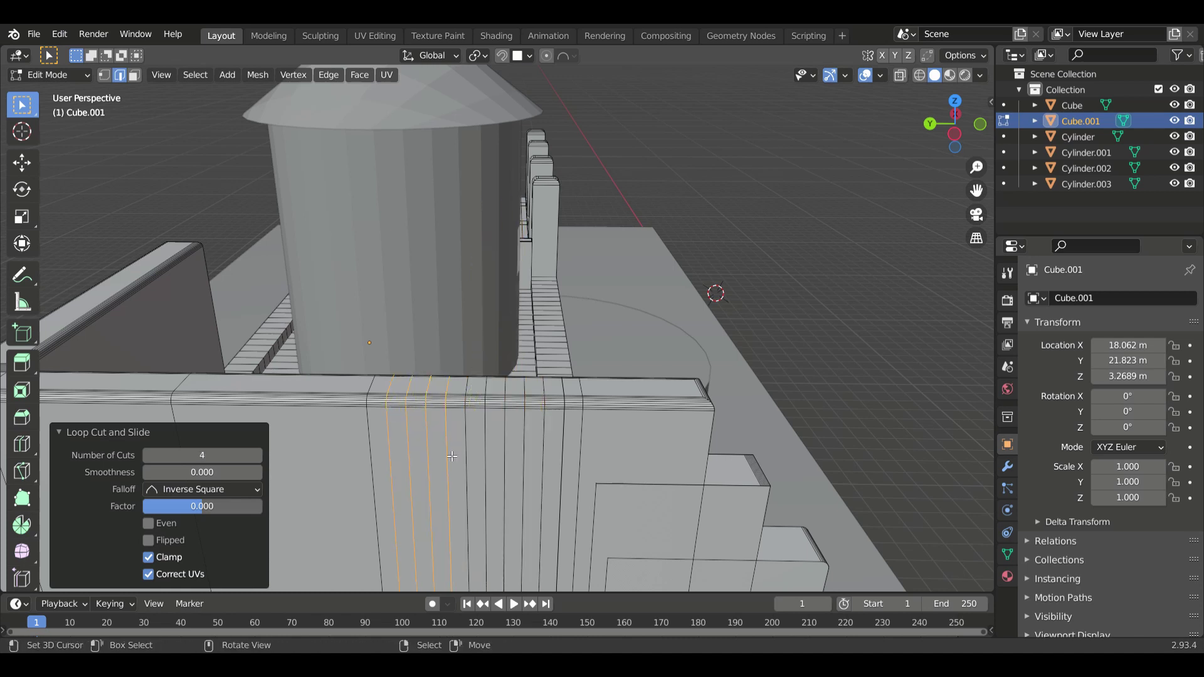
scroll(452, 456, "down", 2)
middle_click_drag(452, 456, 384, 448)
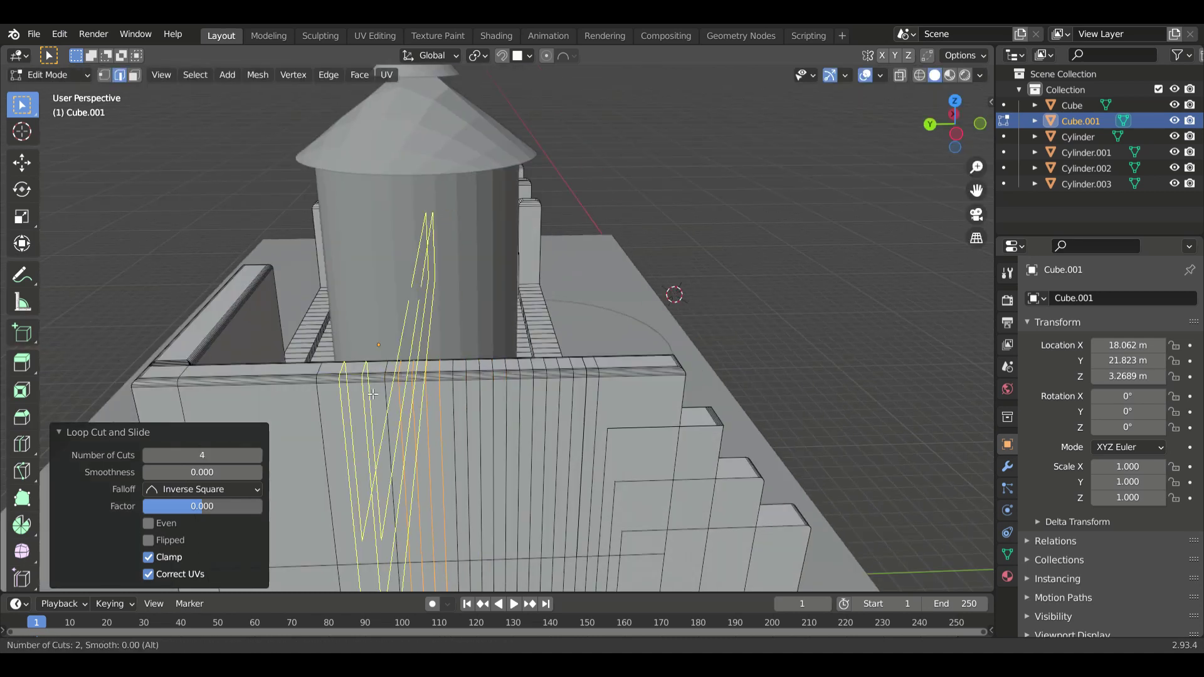
left_click(417, 391)
mouse_move(372, 394)
middle_mouse_down()
mouse_move(416, 391)
mouse_move(384, 408)
mouse_move(543, 428)
middle_mouse_up()
Select the wall-top faces and scale them down.
left_click(383, 407)
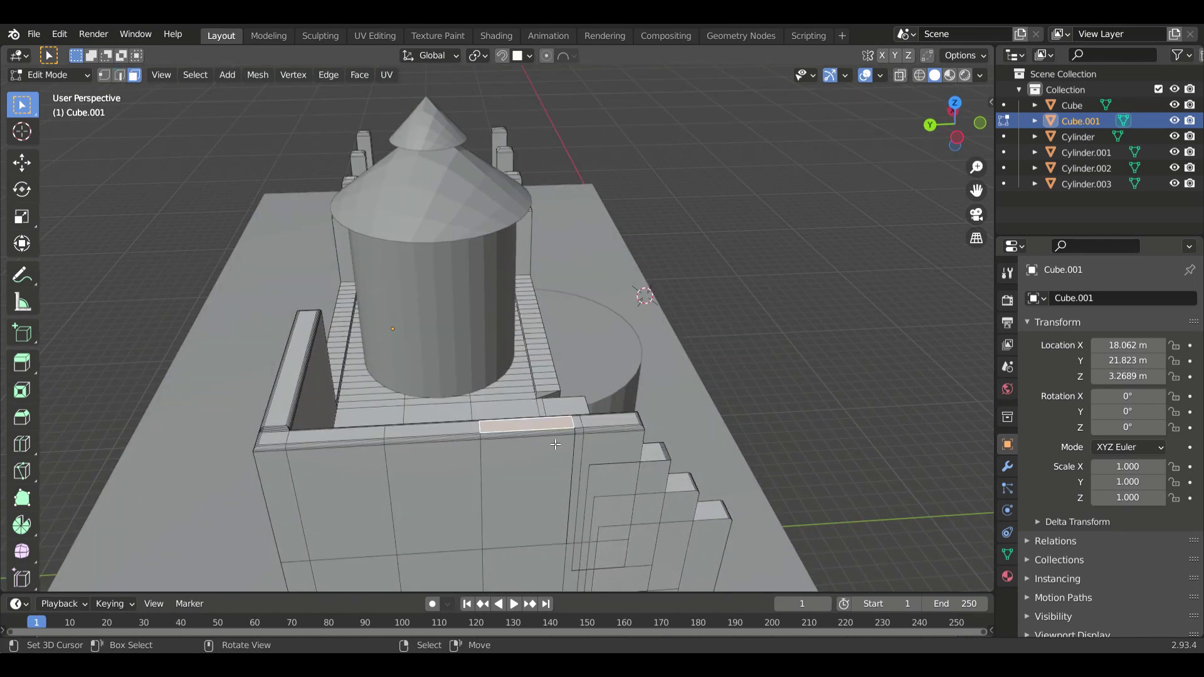
key("3")
right_click(539, 399)
key("s")
left_click(470, 363)
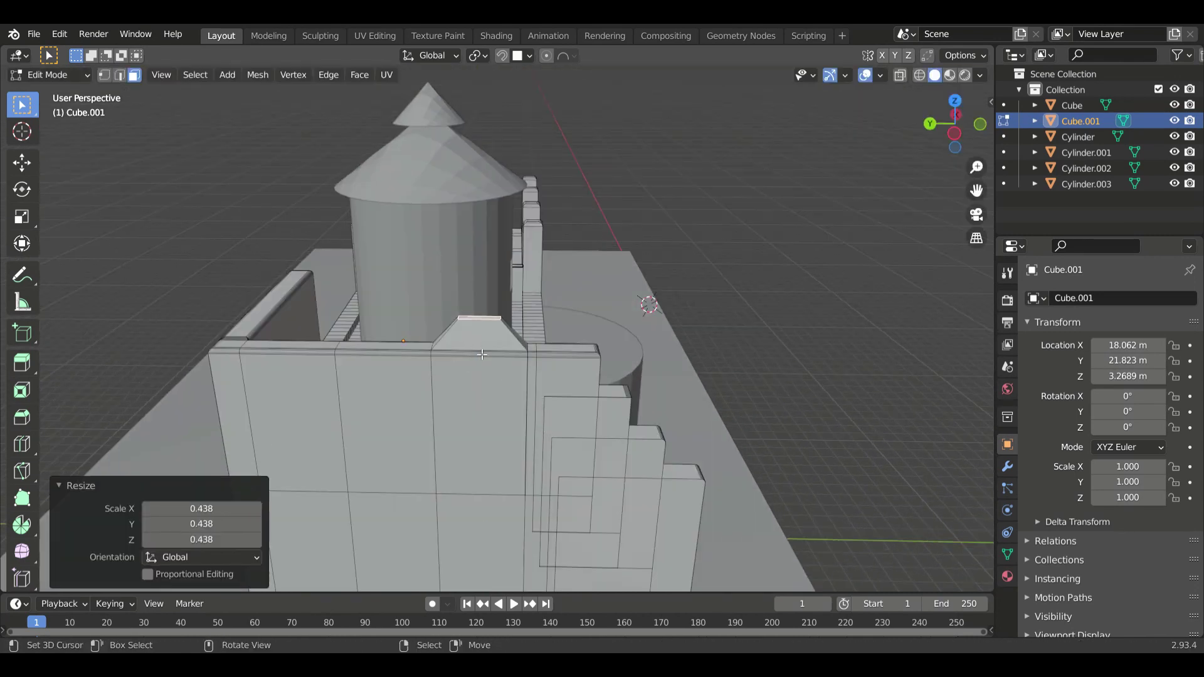
mouse_move(470, 362)
middle_mouse_down()
mouse_move(491, 414)
mouse_move(719, 368)
mouse_move(555, 376)
middle_mouse_up()
left_click(491, 414, "ctrl")
left_click(715, 351)
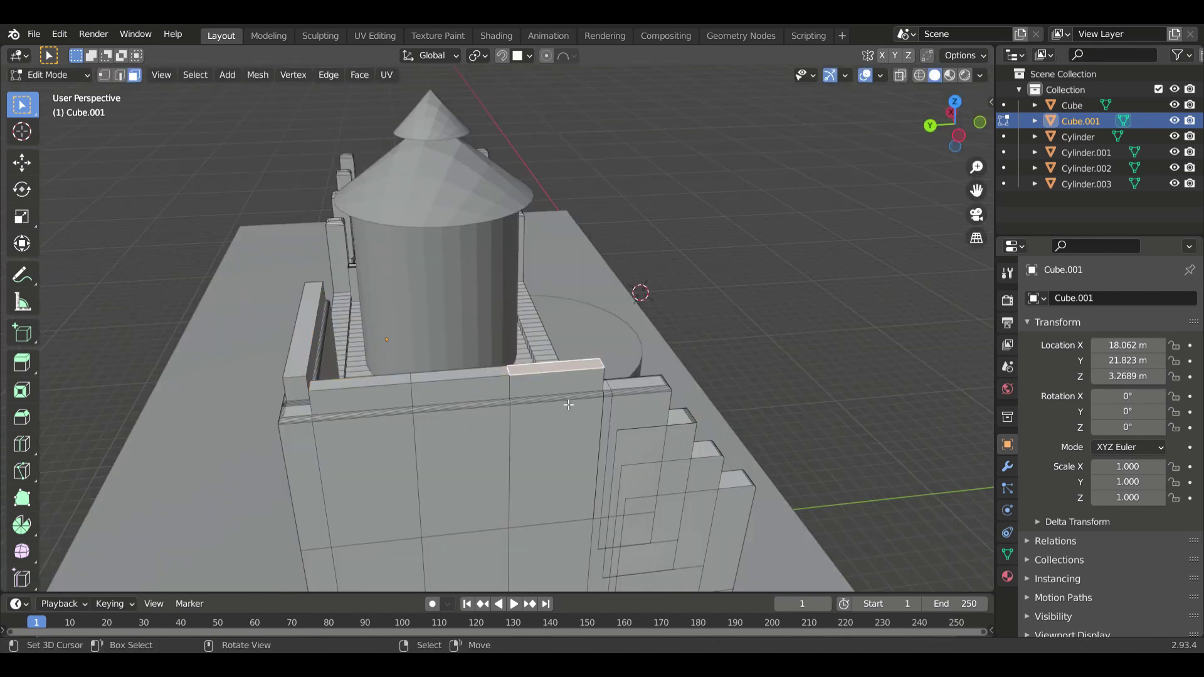
Extrude alternating wall-top sections upward into battlement merlons.
key("e")
left_click(562, 386)
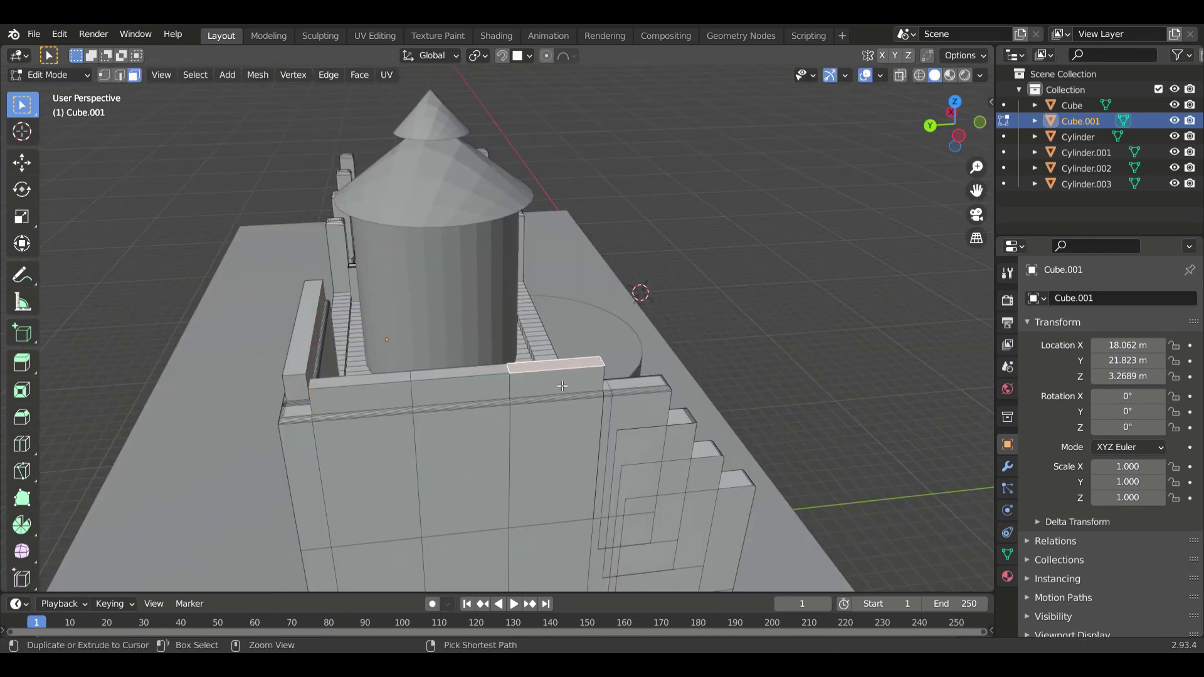
left_click(582, 380)
left_click(461, 389)
key("e")
left_click(361, 390)
key("e")
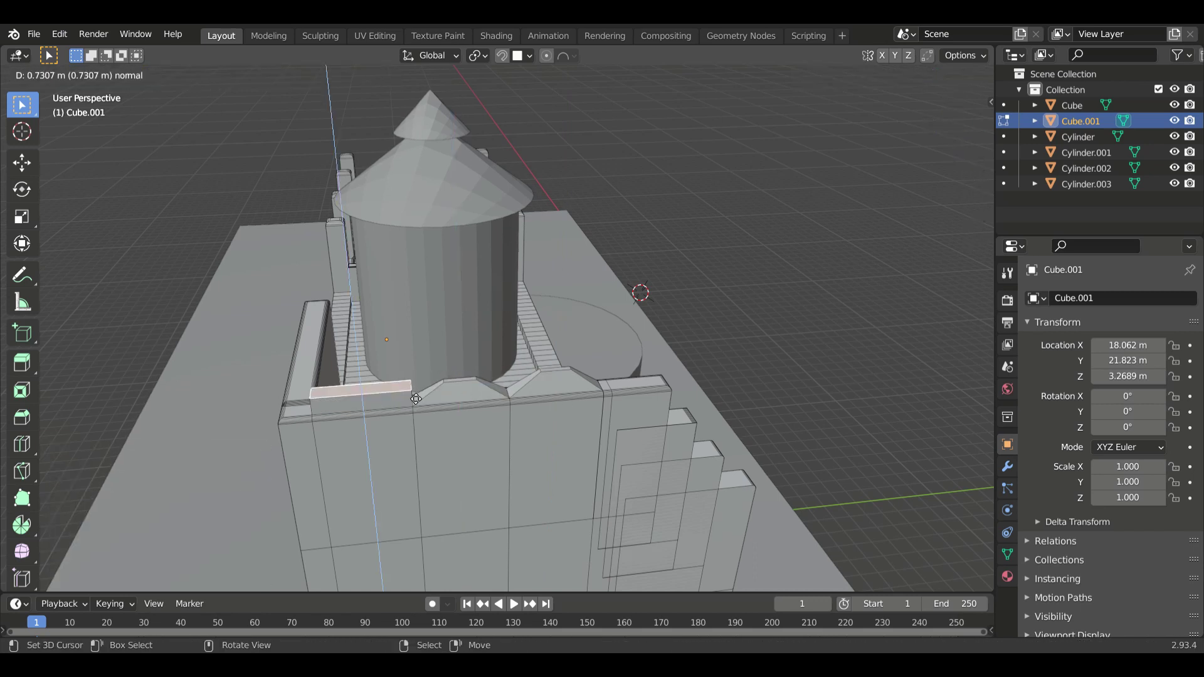
left_click(417, 395)
mouse_move(417, 395)
middle_mouse_down()
mouse_move(614, 393)
mouse_move(677, 412)
middle_mouse_up()
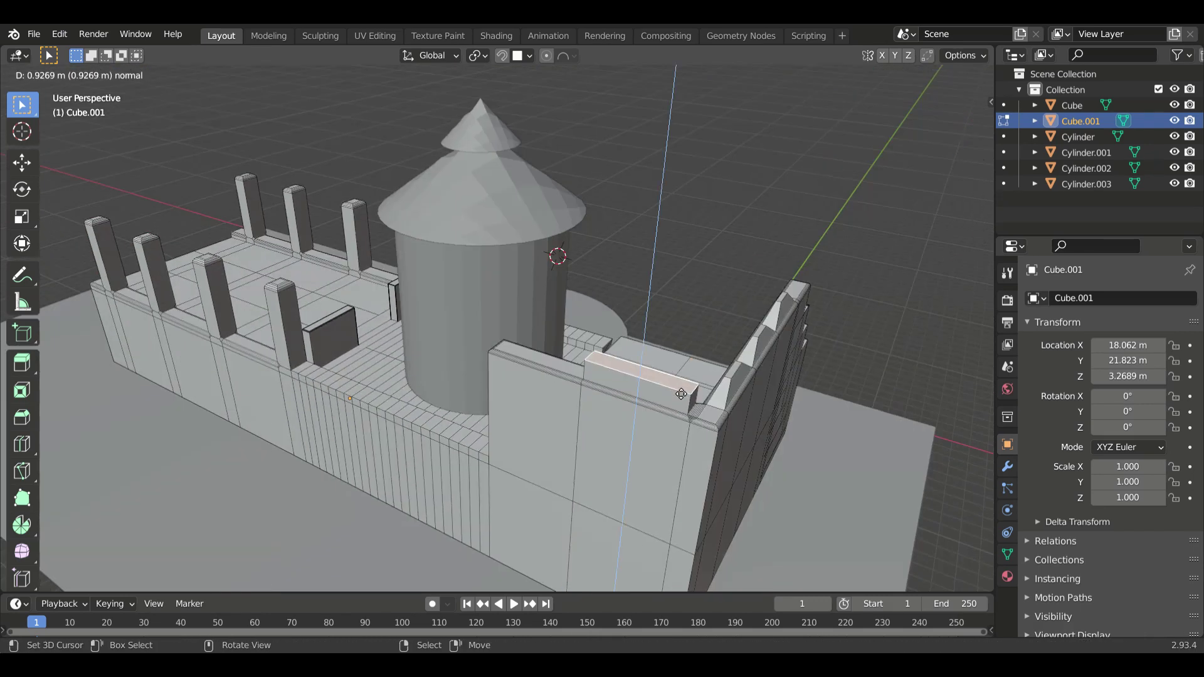
left_click(681, 393)
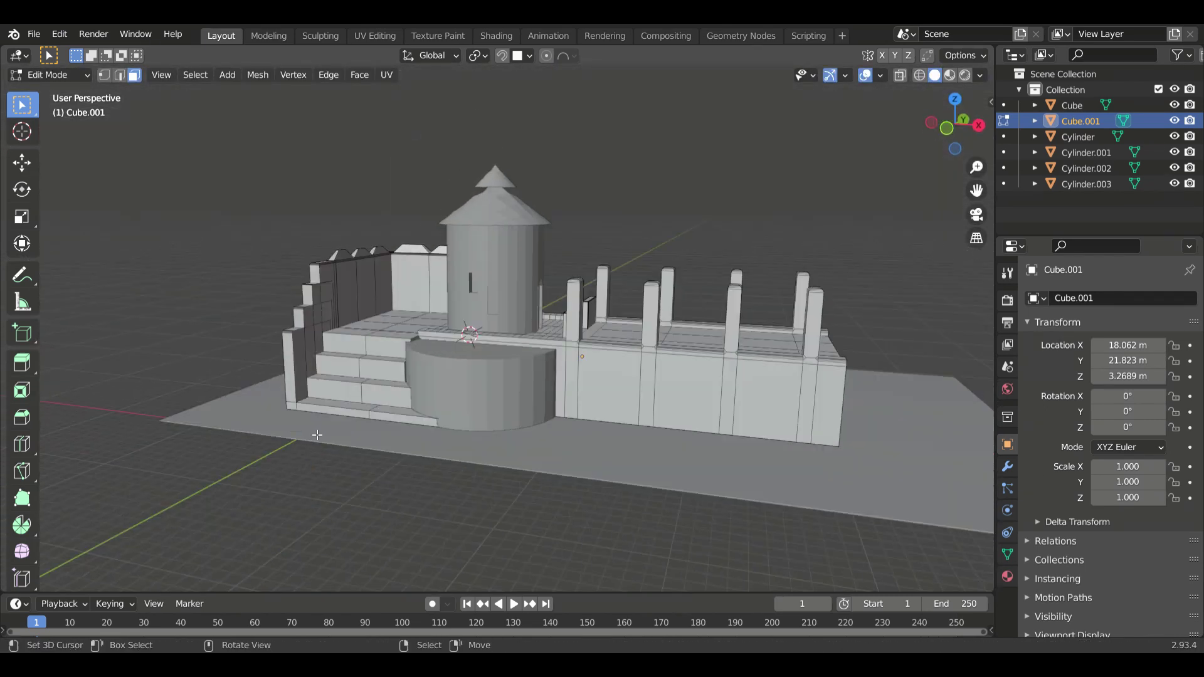
Select the ground slab and add a centred loop cut across it.
key("Tab")
middle_click_drag(316, 435, 497, 512)
left_click(811, 495)
key("Tab")
key("ctrl+r")
left_click(879, 359)
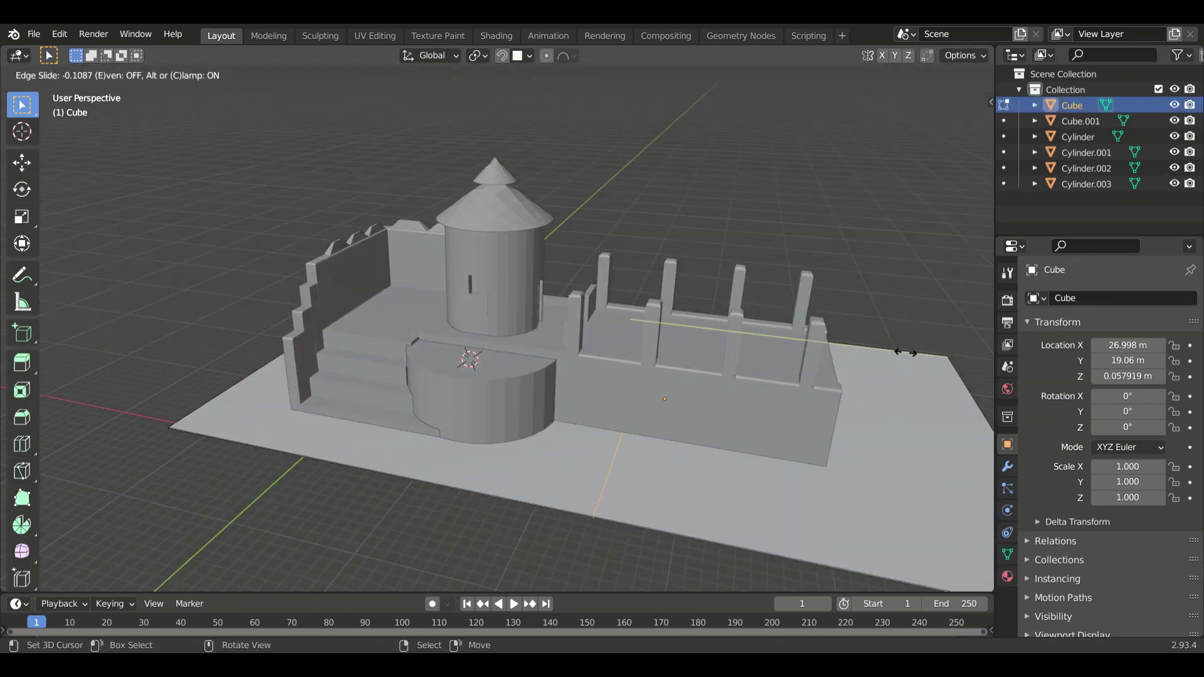
right_click(905, 352)
middle_click_drag(904, 353, 928, 425)
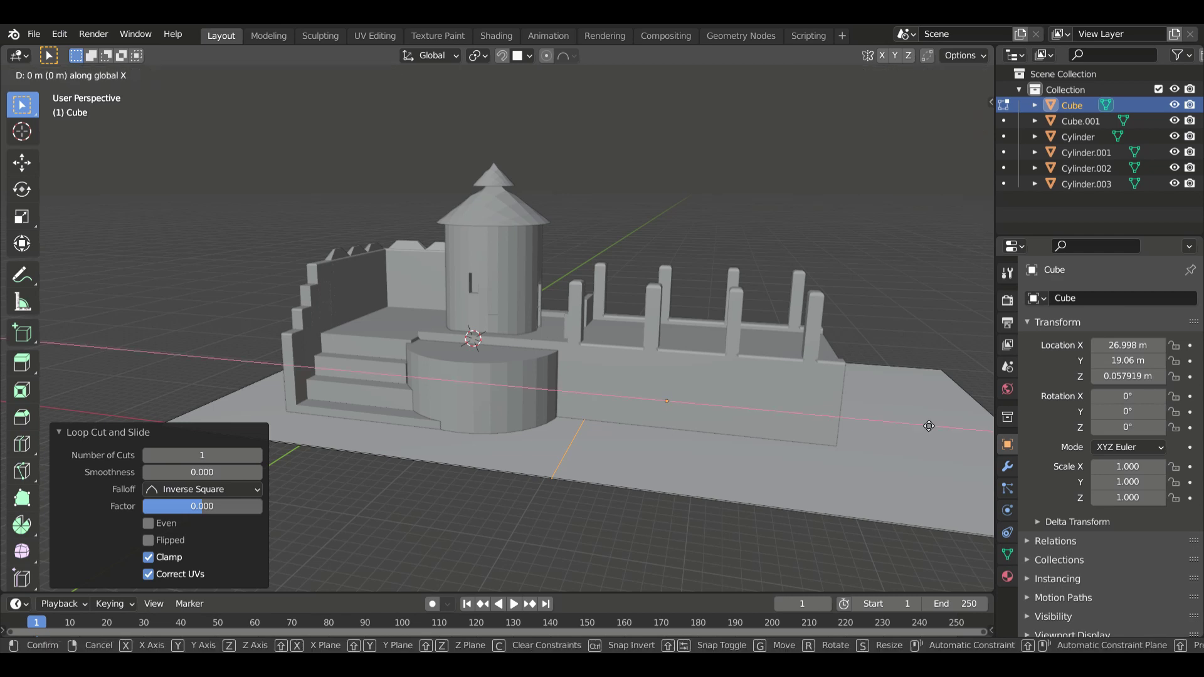
left_click(165, 445)
Extrude the ground's edge outward and move it along Y.
middle_click_drag(728, 463, 755, 487)
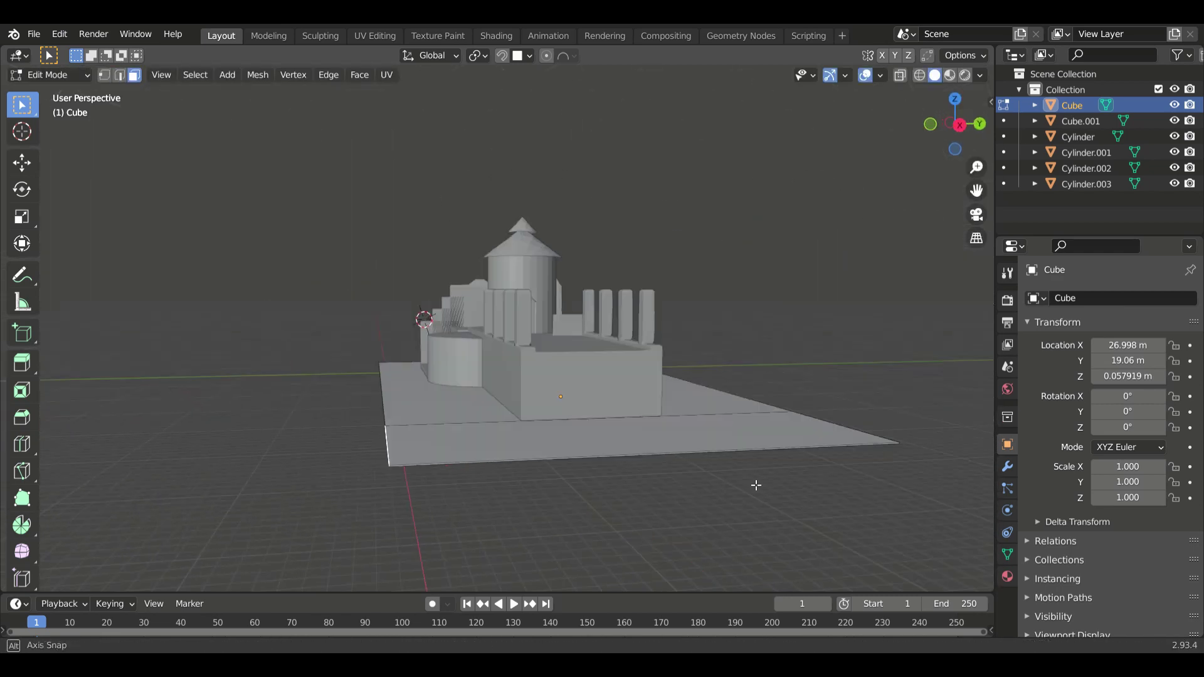
scroll(232, 430, "up", 10)
scroll(232, 430, "down", 10)
key("alt+e")
middle_click_drag(350, 526, 420, 484)
left_click(360, 516)
key("g")
key("y")
left_click(628, 537)
Stretch the extruded ground strip 32.787 m along Y.
scroll(509, 146, "down", 3)
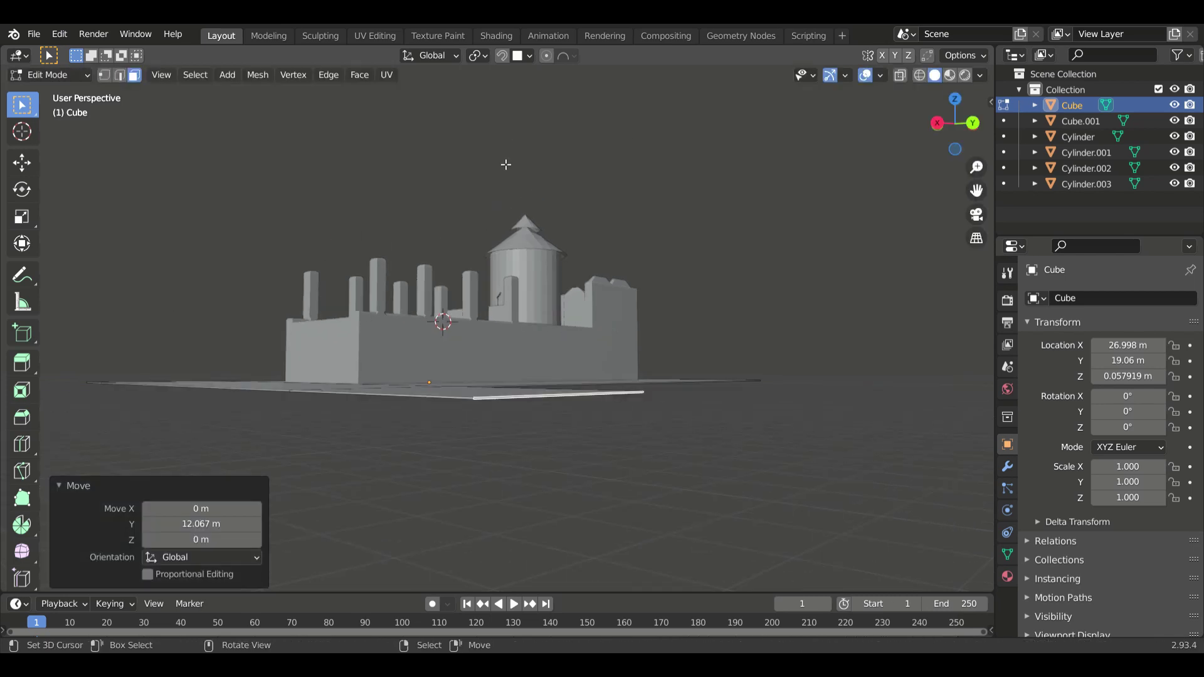
middle_click_drag(506, 164, 760, 470)
key("g")
left_click(491, 543)
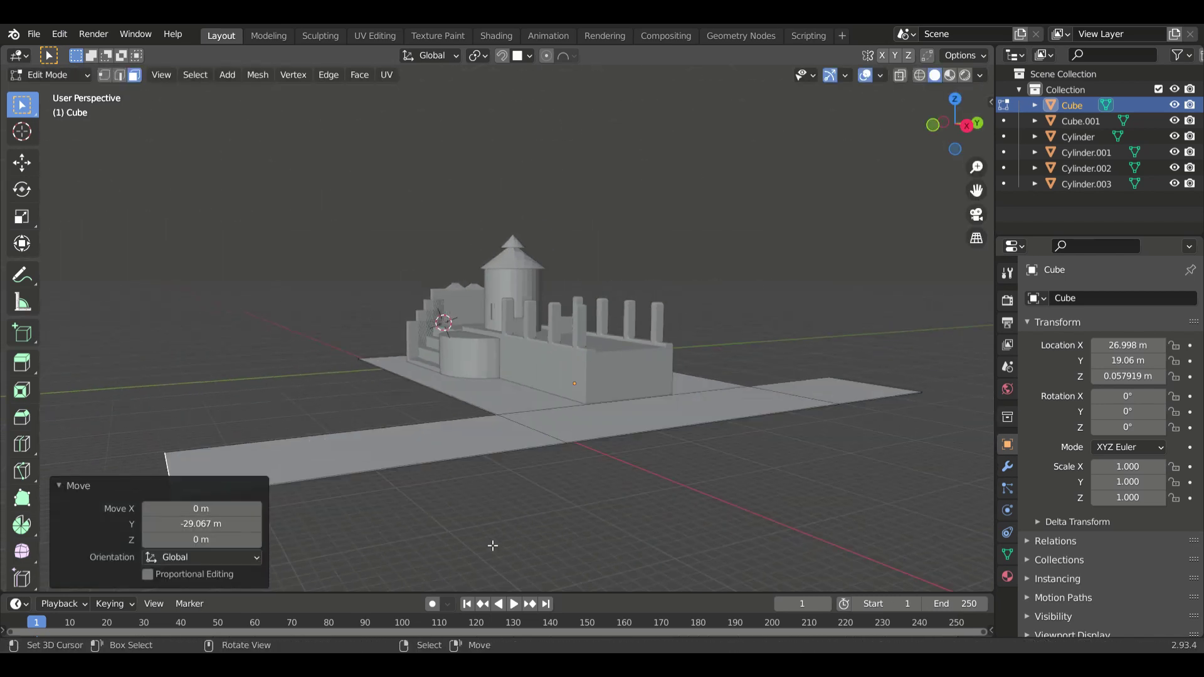
scroll(444, 395, "up", 3)
scroll(445, 396, "down", 4)
key("g")
key("y")
left_click(689, 439)
Exit Edit Mode on the ground and bring up the Add menu.
middle_click_drag(690, 439, 823, 509)
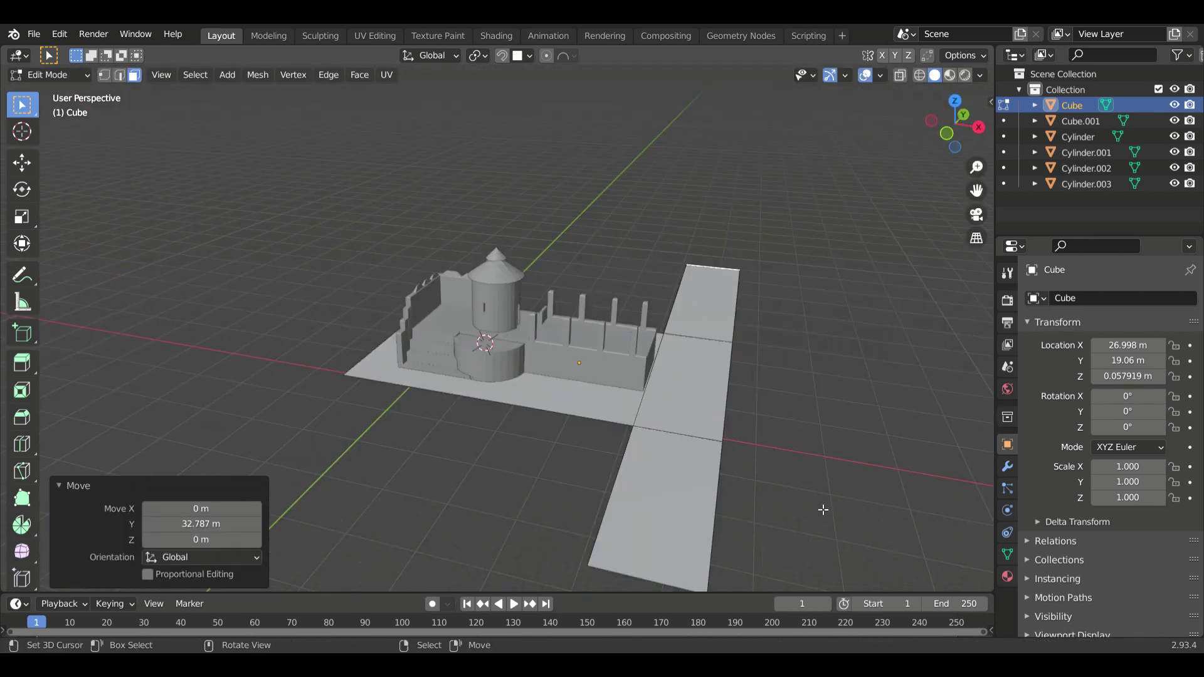
scroll(823, 509, "up", 2)
key("shift+a")
key("Escape")
key("Tab")
key("shift+a")
Add a cube beside the castle wall and stretch it into a bar.
left_click(847, 328)
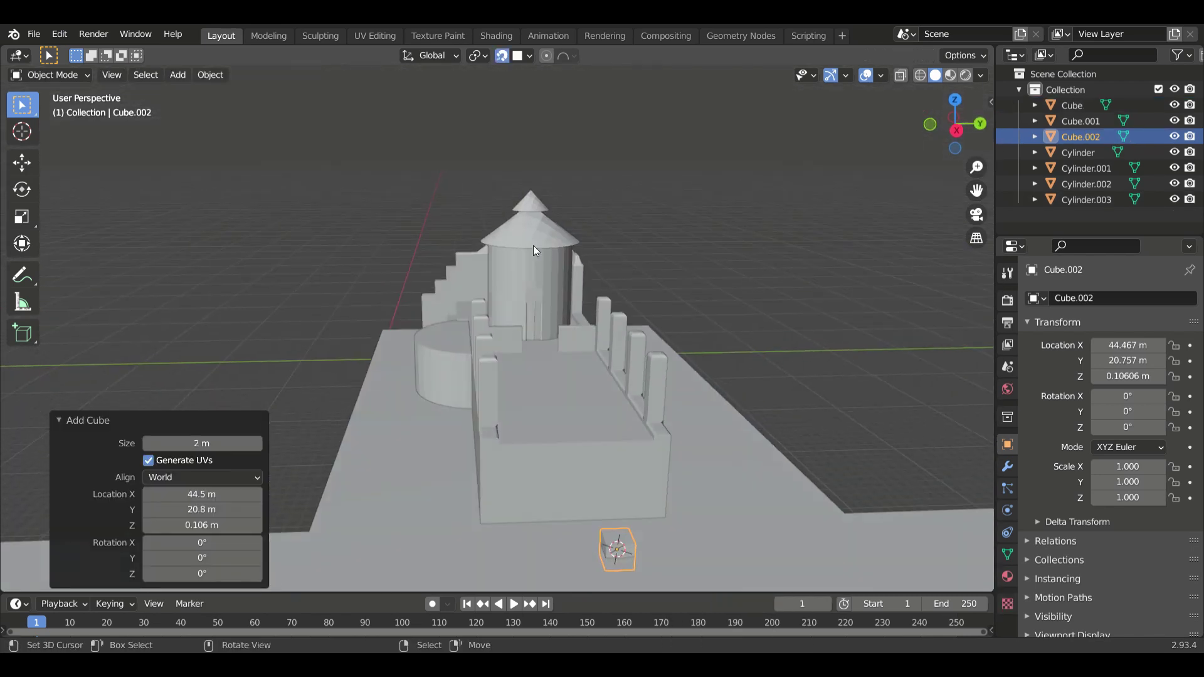
key("g")
left_click(627, 545)
middle_click_drag(627, 545, 672, 515)
key("Tab")
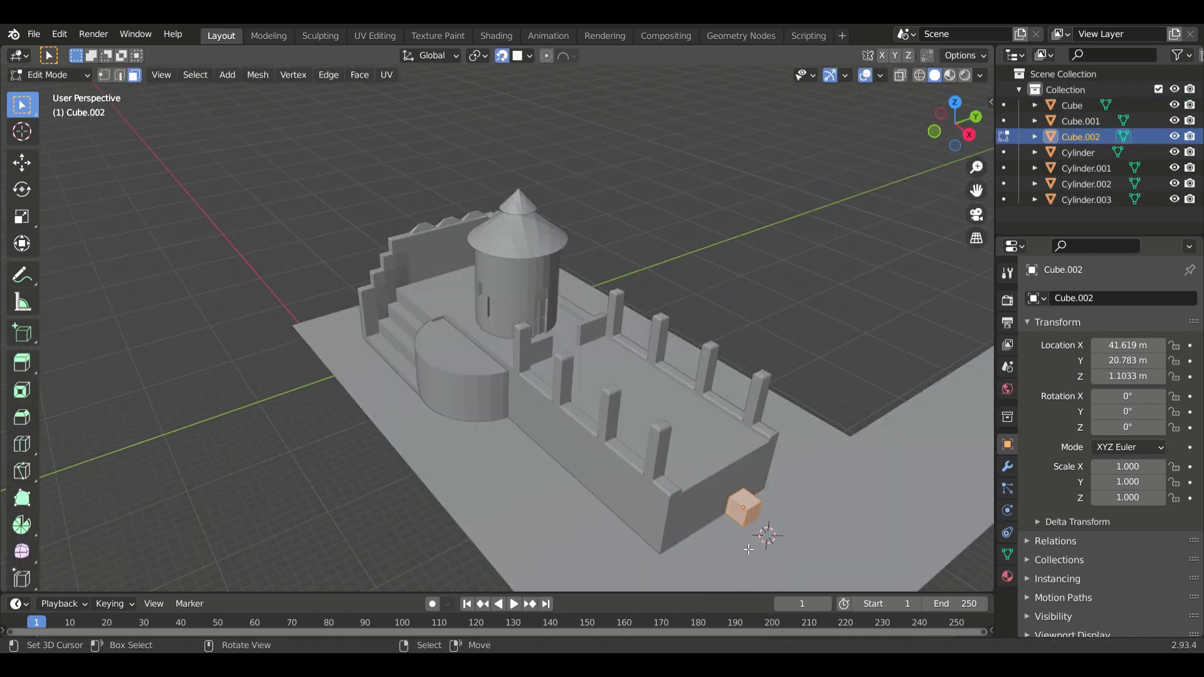
middle_click_drag(748, 549, 770, 517)
key("g")
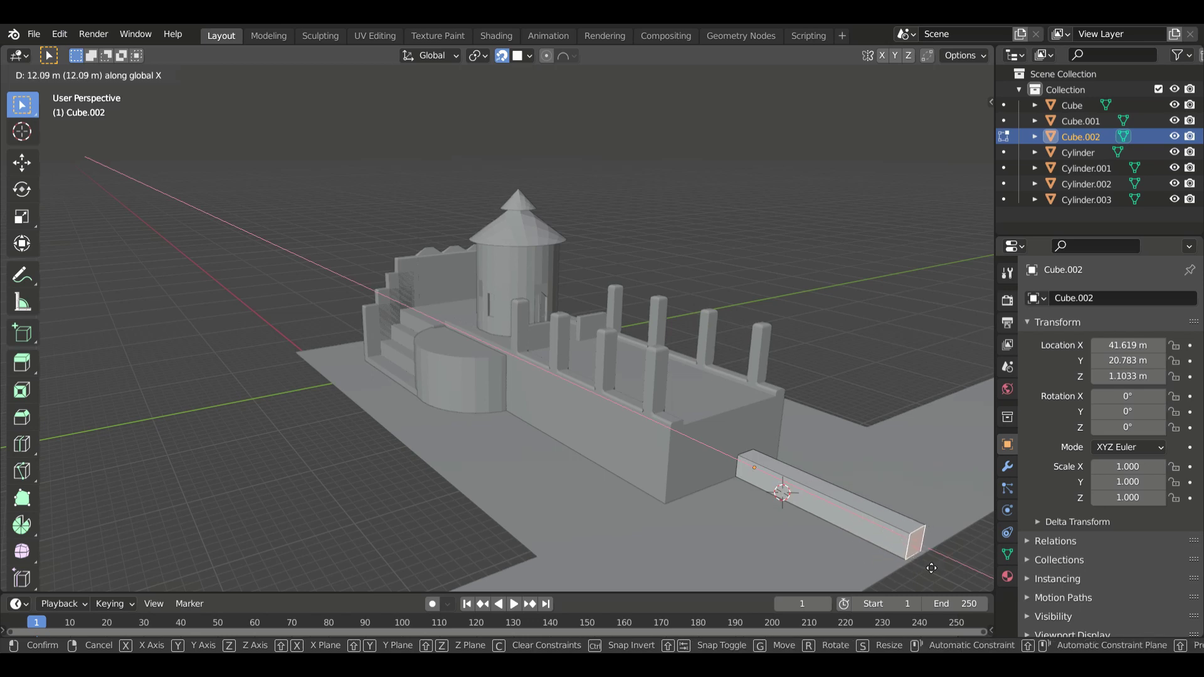
left_click(931, 568)
Widen the bar into a flat slab and raise its top face along Z.
middle_click_drag(931, 568, 801, 542)
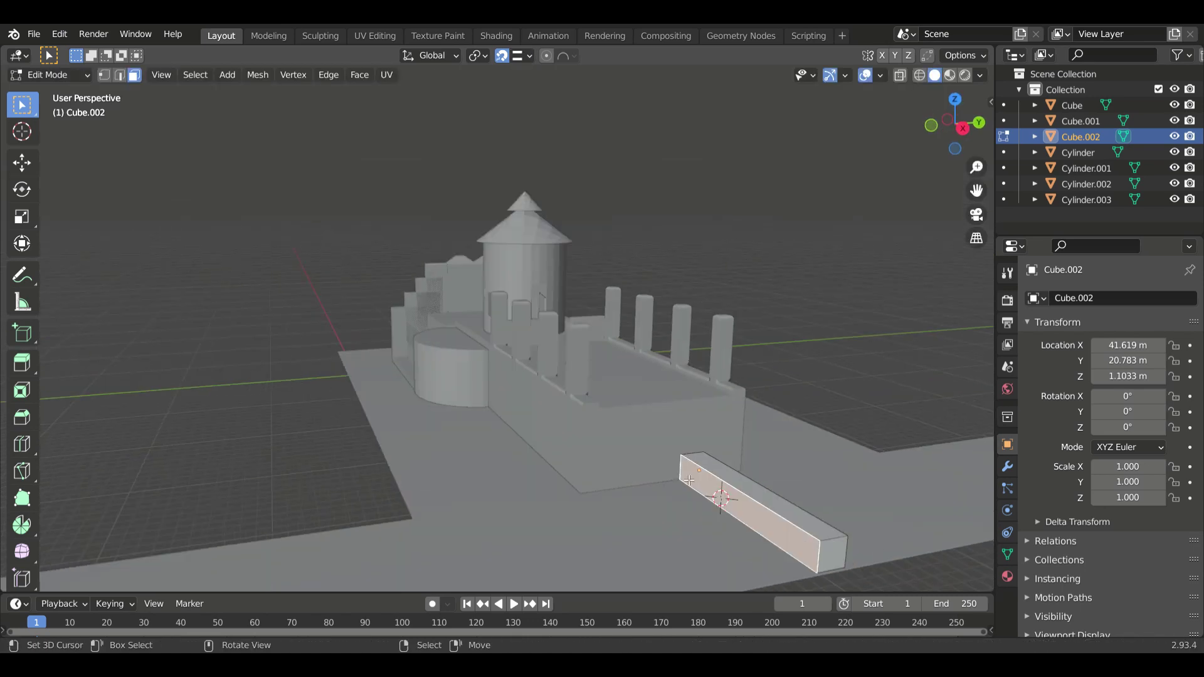
key("g")
left_click(720, 492)
middle_click_drag(720, 491, 663, 460)
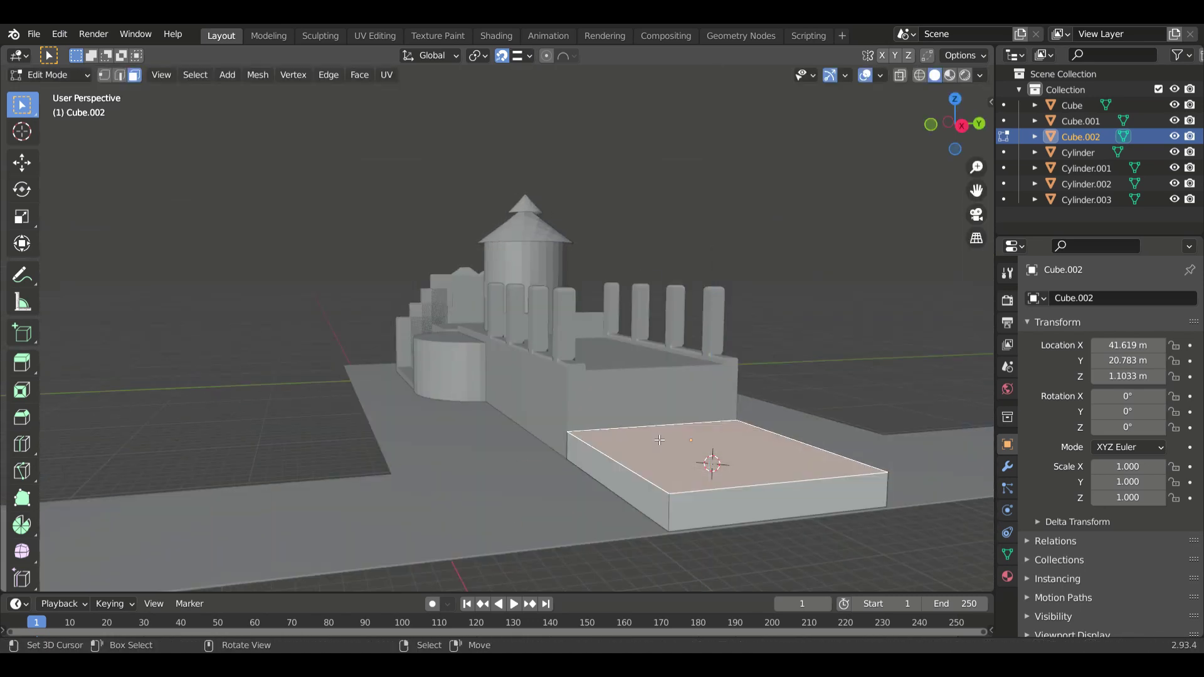
key("g")
key("z")
left_click(703, 464)
key("shift+Tab")
key("g")
key("z")
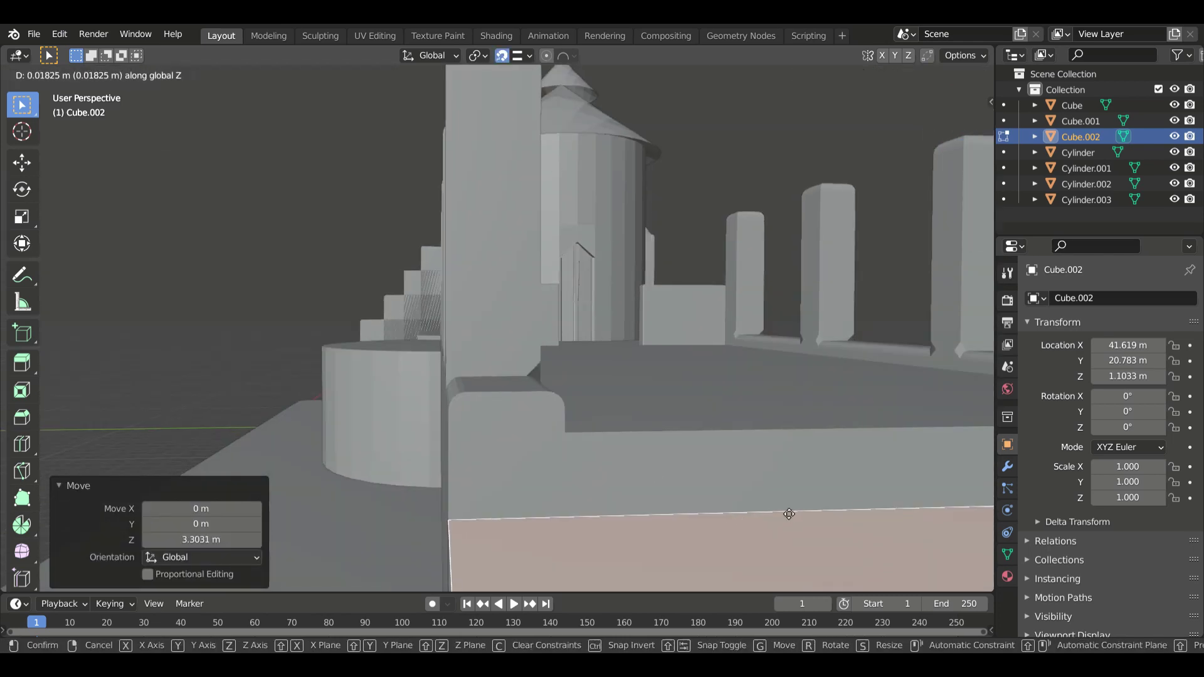
left_click(787, 510)
Extend both end faces along Y into a long road bar, 46.77 m.
mouse_move(787, 510)
middle_mouse_down()
mouse_move(581, 518)
mouse_move(390, 449)
middle_mouse_up()
key("g")
key("y")
left_click(417, 398)
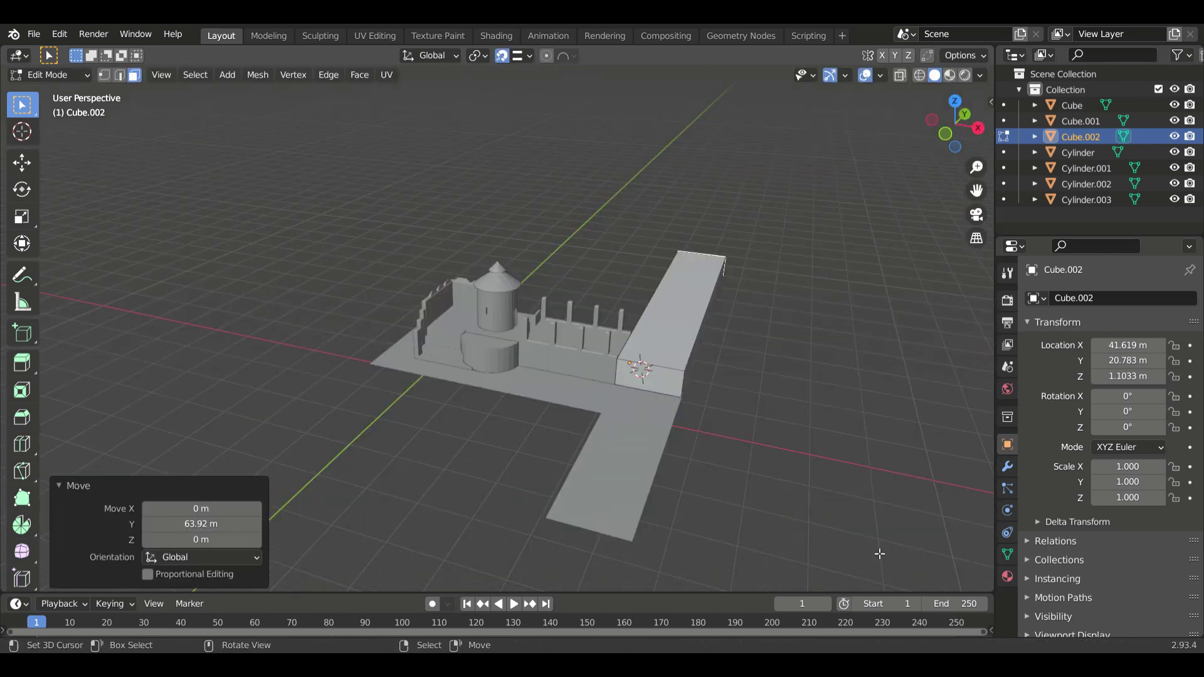
middle_click_drag(417, 398, 670, 363)
key("g")
key("y")
left_click(679, 508)
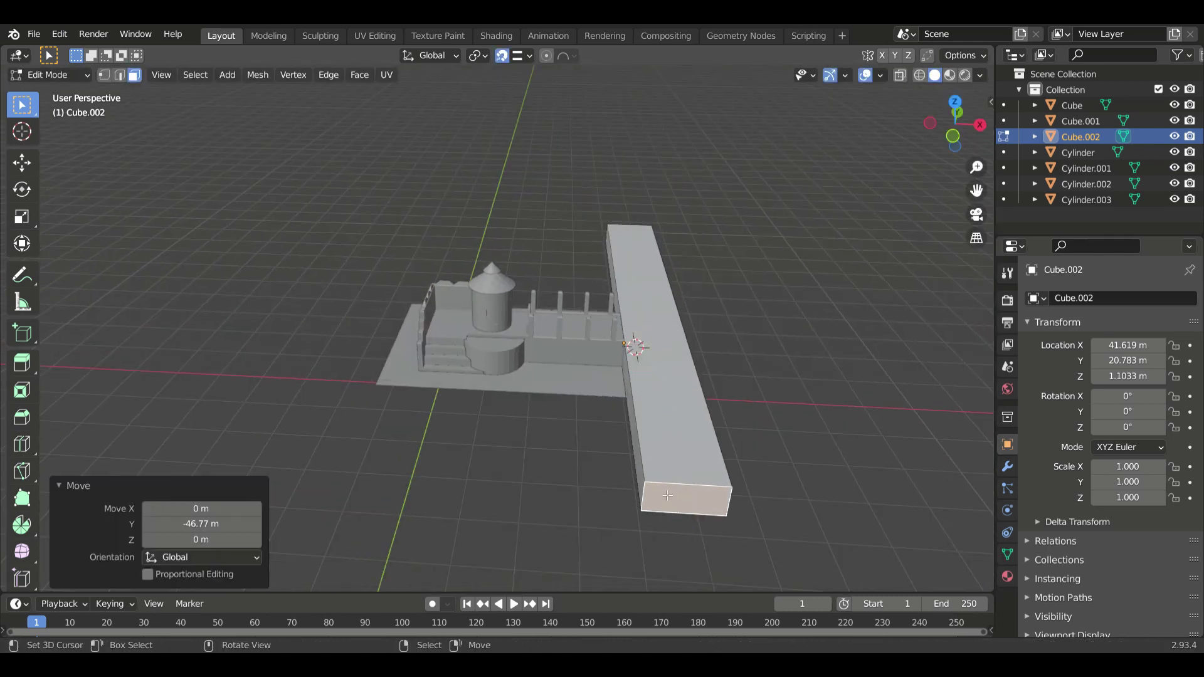
mouse_move(667, 495)
middle_mouse_down()
mouse_move(640, 368)
mouse_move(755, 398)
middle_mouse_up()
Add a loop cut along the road bar and move the edge loop along X.
key("ctrl+r")
left_click(747, 393)
key("2")
left_click(505, 56)
middle_click_drag(696, 264, 721, 276)
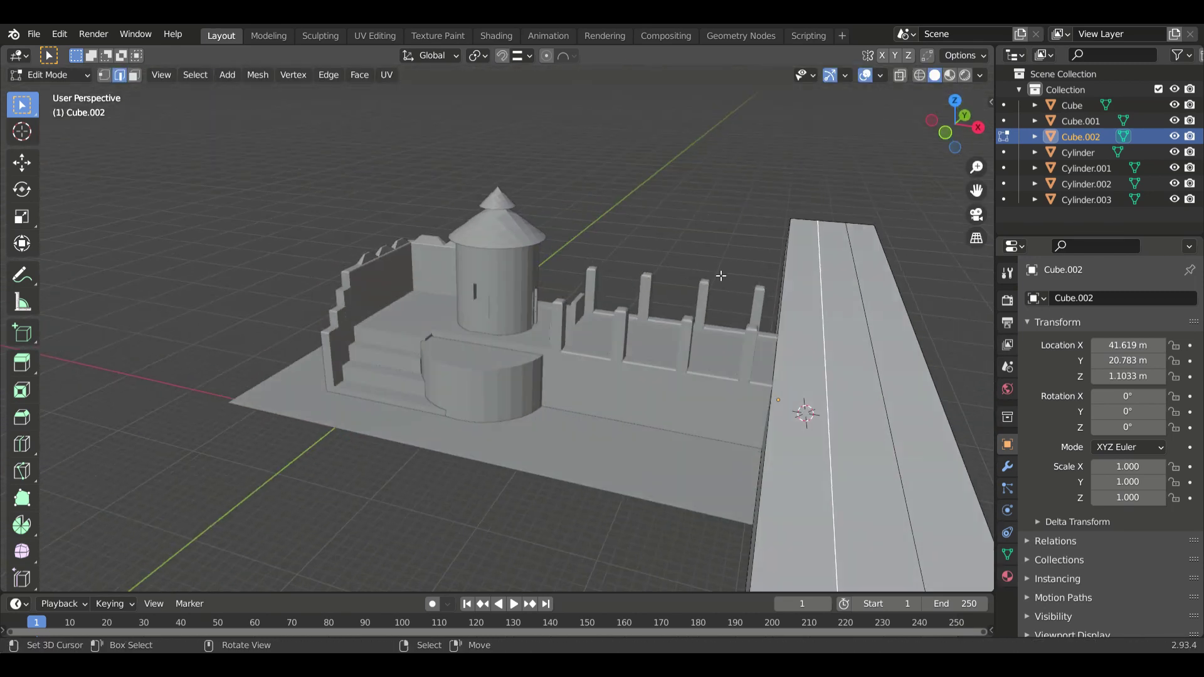
key("g")
key("x")
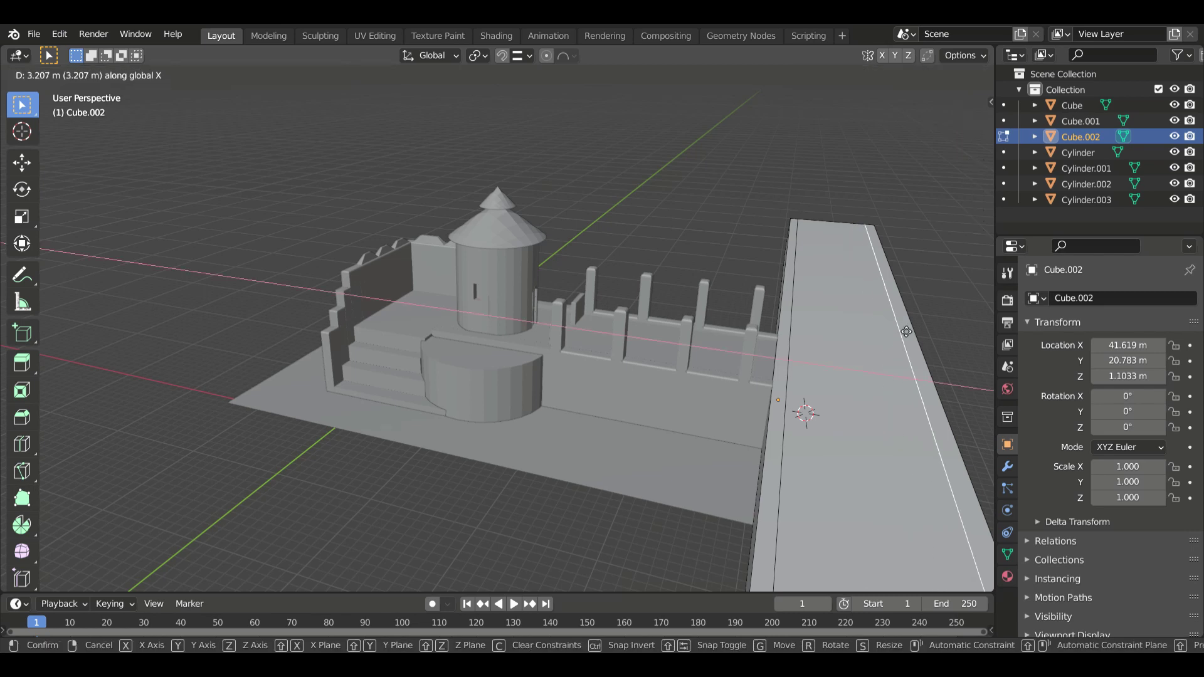
left_click(906, 331)
mouse_move(906, 332)
middle_mouse_down()
mouse_move(910, 483)
mouse_move(629, 459)
middle_mouse_up()
left_click(907, 473)
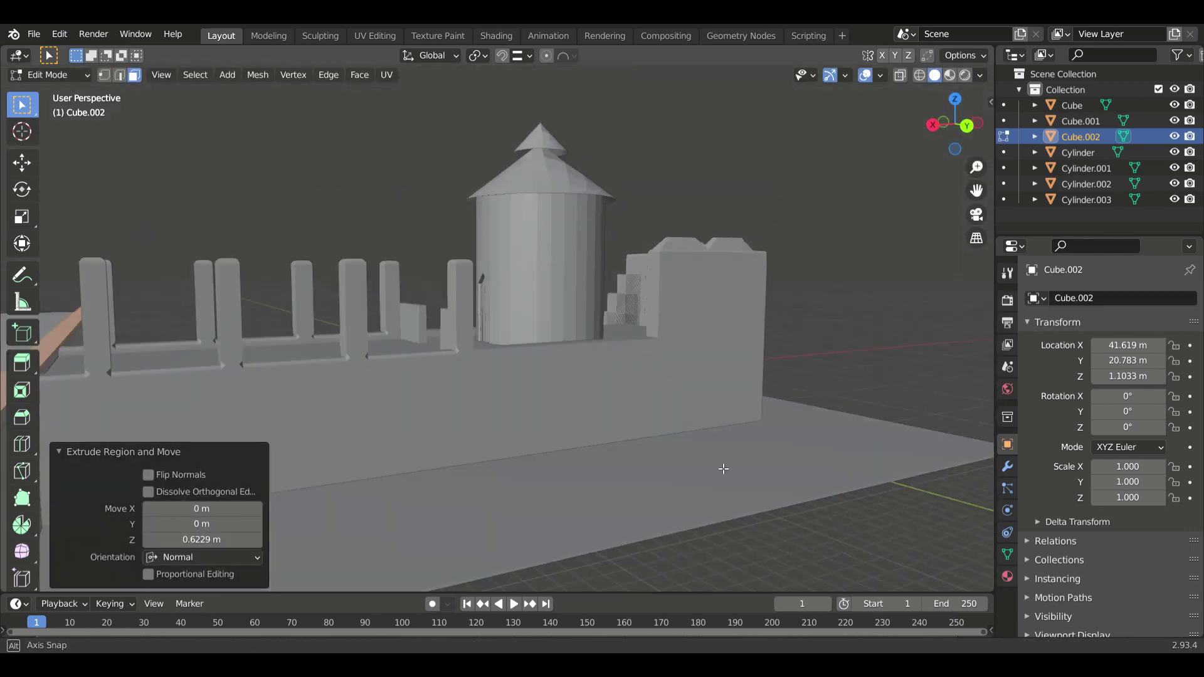
Slide the new edge loop along the road strip.
key("g")
left_click(632, 479)
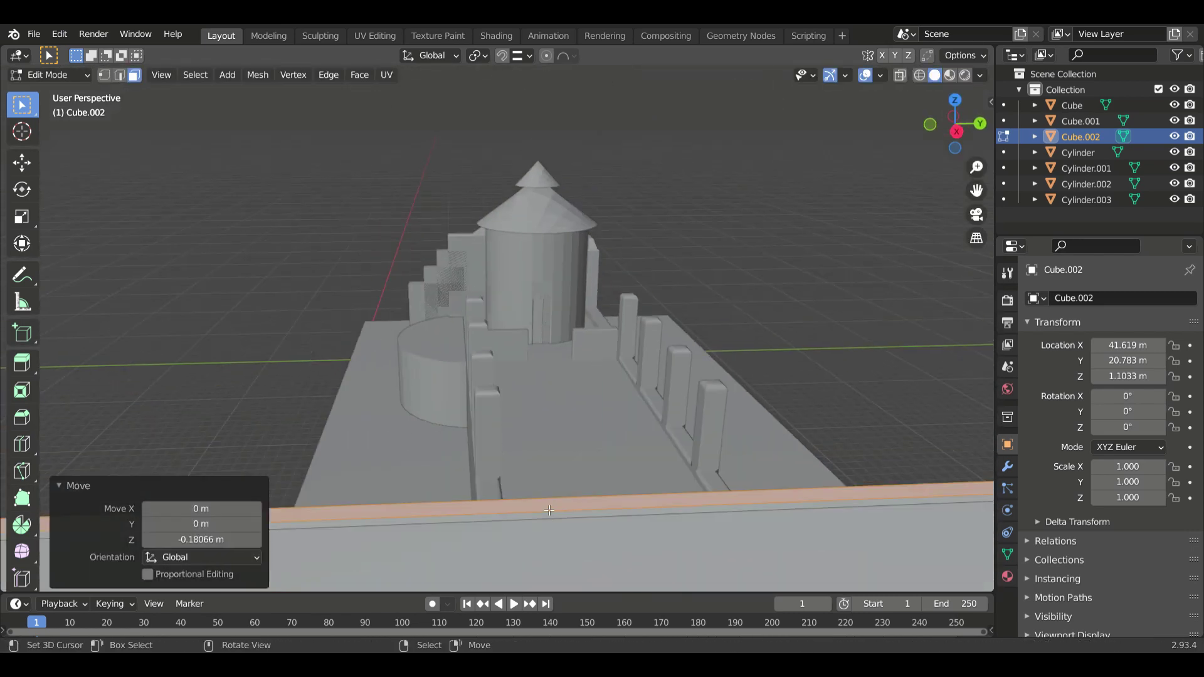
middle_click_drag(631, 478, 570, 436)
key("g")
key("g")
left_click(828, 422)
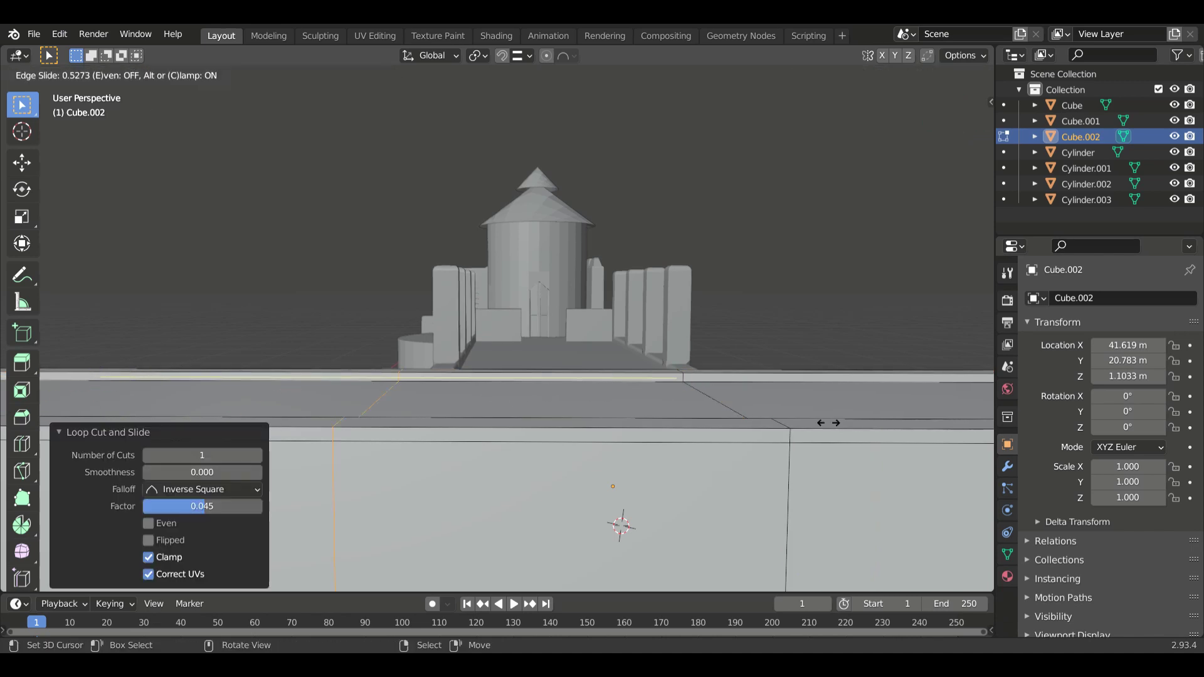
mouse_move(827, 422)
middle_mouse_down()
mouse_move(566, 499)
mouse_move(627, 326)
middle_mouse_up()
Delete a face near the castle from the strip with Only Faces.
left_click(567, 500)
key("3")
left_click(778, 571)
key("x")
left_click(626, 212)
Bevel the strip's side edges into thin raised kerbs.
middle_click_drag(625, 212, 773, 422)
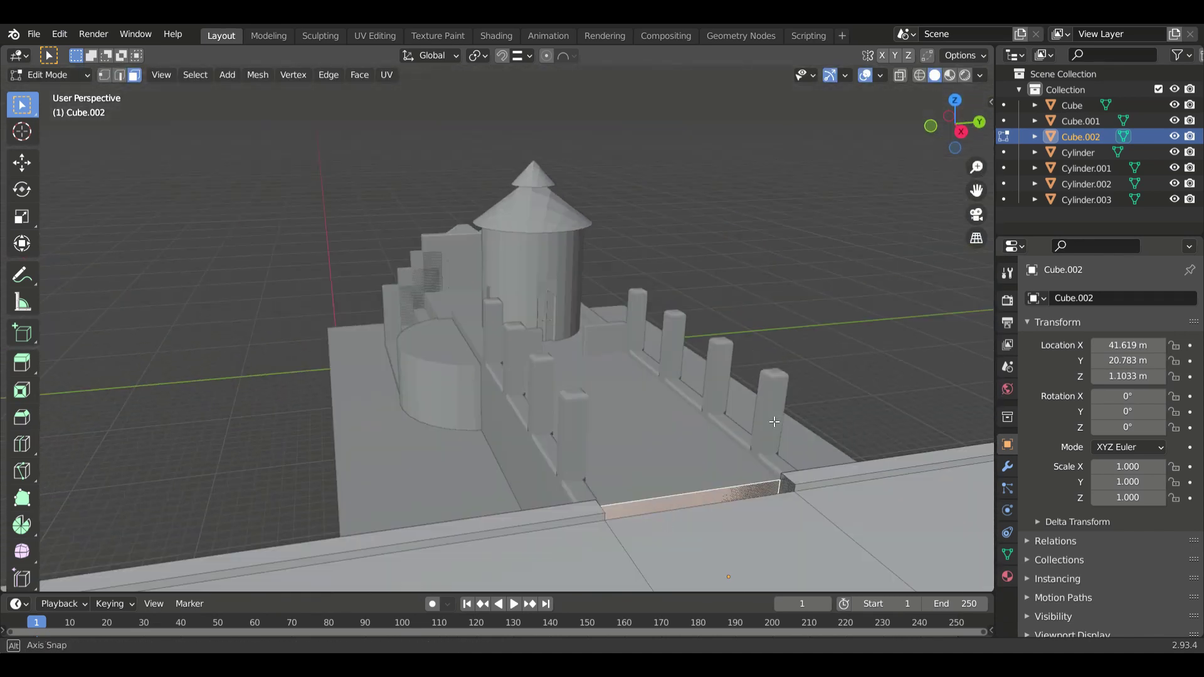
middle_click_drag(695, 497, 755, 549)
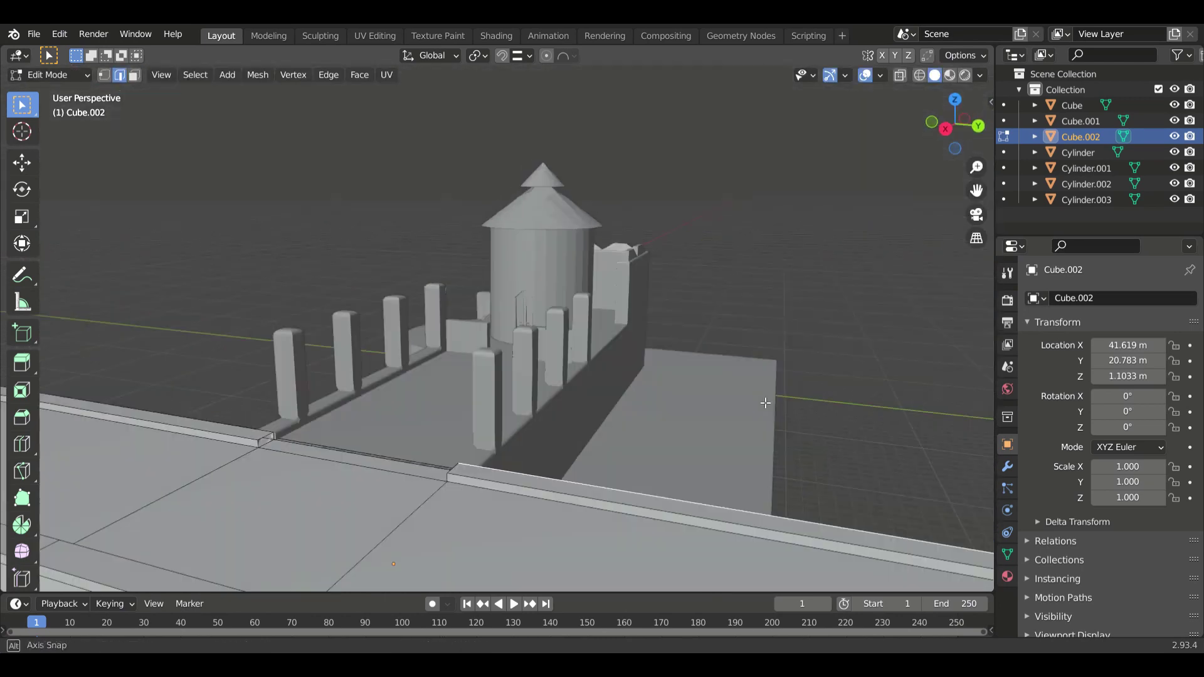
mouse_move(832, 503)
middle_mouse_down()
mouse_move(709, 347)
mouse_move(349, 492)
mouse_move(545, 430)
middle_mouse_up()
scroll(709, 348, "down", 5)
scroll(710, 347, "up", 2)
scroll(764, 471, "down", 4)
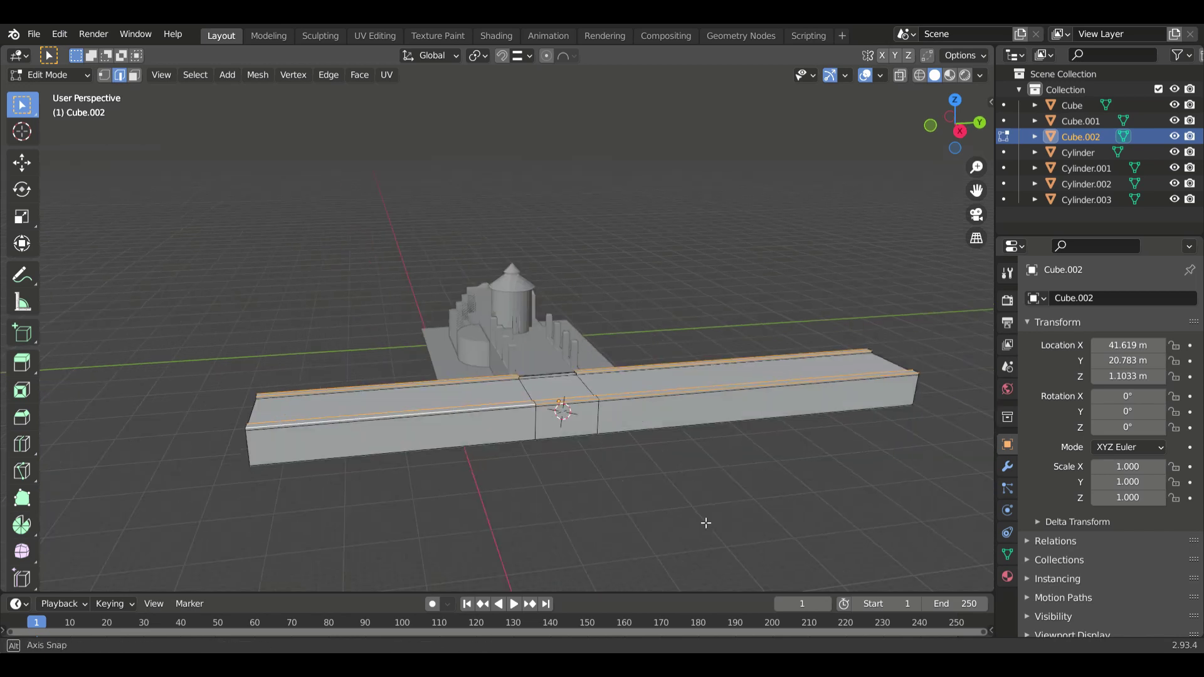
middle_click_drag(765, 471, 627, 521)
scroll(608, 533, "up", 4)
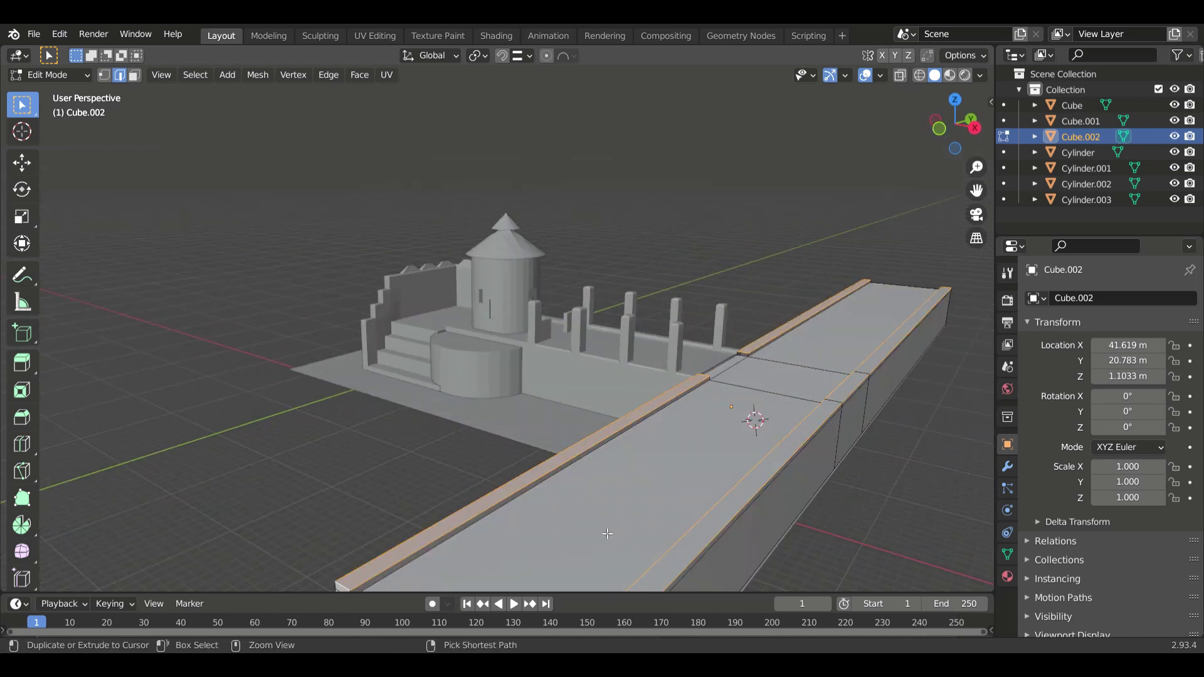
left_click(731, 94)
middle_click_drag(731, 94, 591, 415)
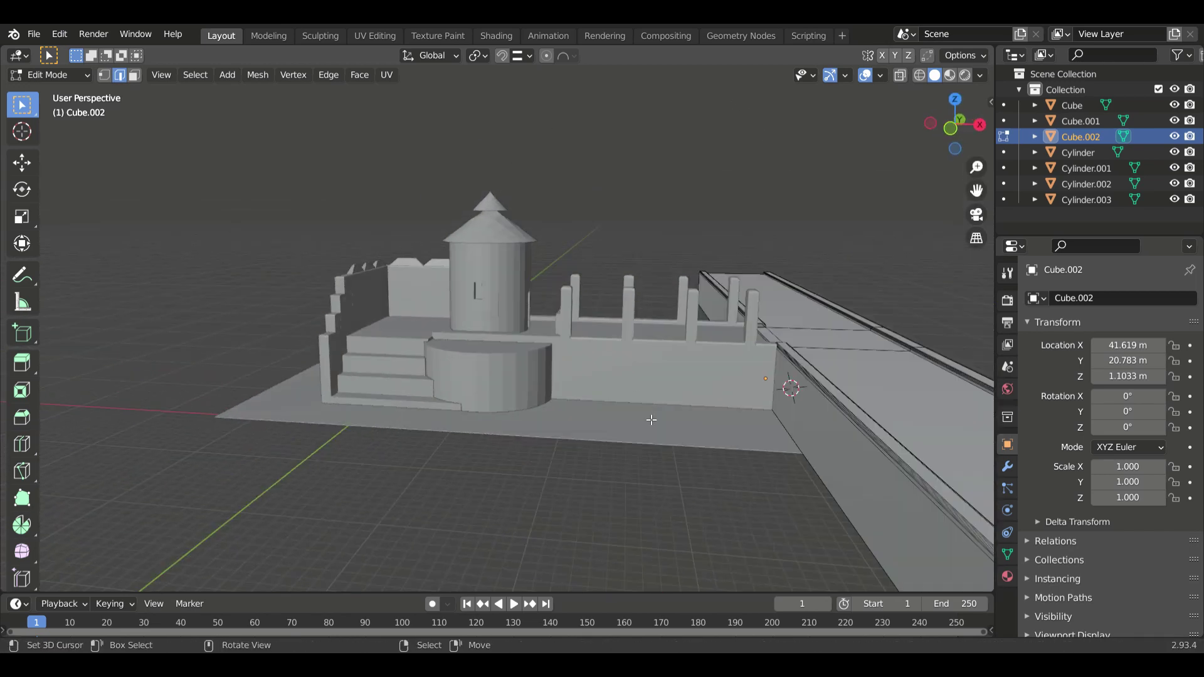
scroll(591, 415, "down", 2)
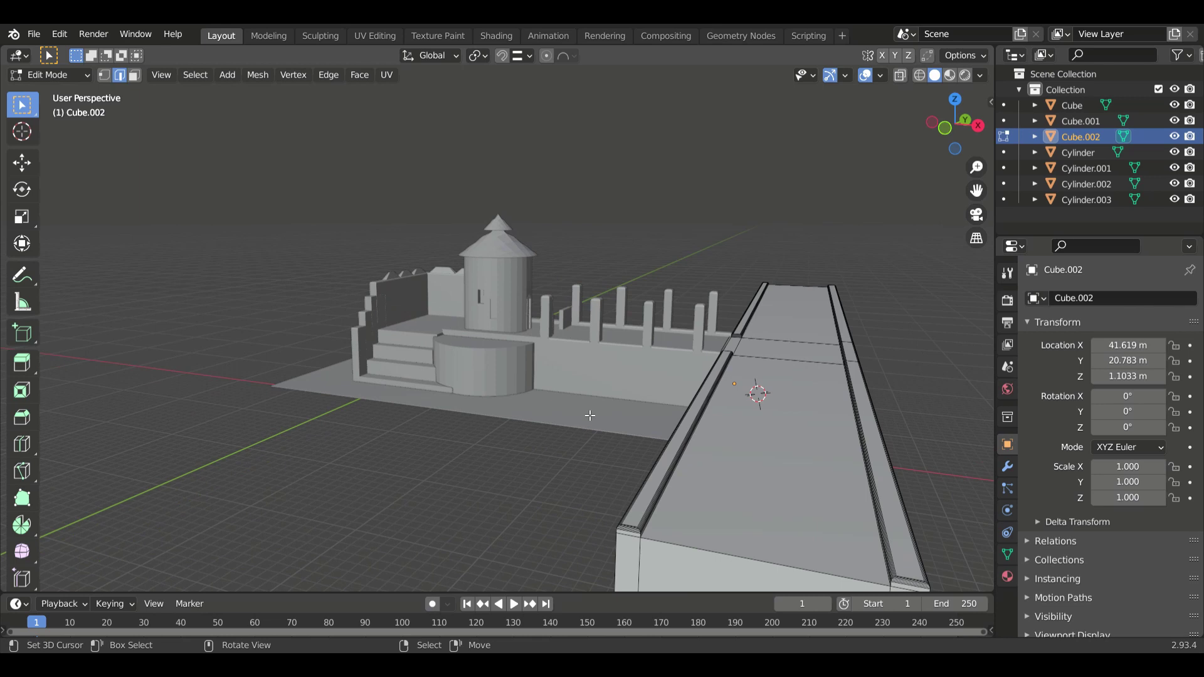
Add a new cube and move it vertically to the wall's height.
key("Tab")
scroll(673, 511, "up", 5)
left_click(674, 512)
key("shift+a")
left_click(756, 333)
key("g")
key("z")
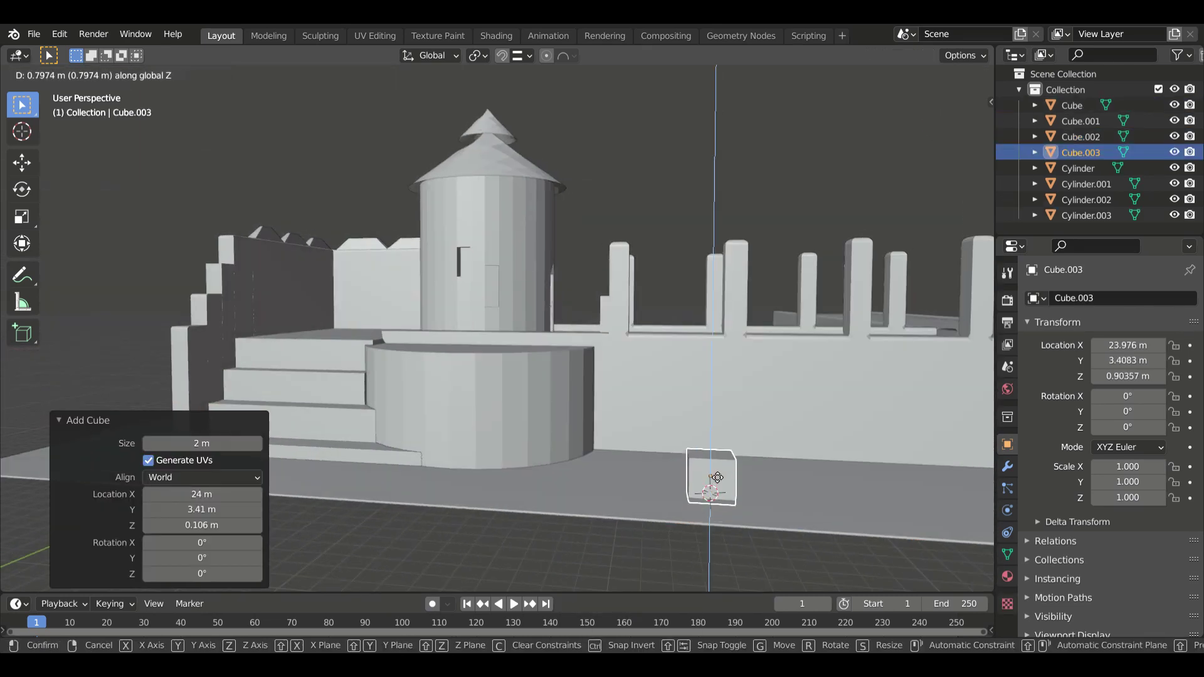
left_click(717, 477)
Loop cut the cube 3 times and raise its top into an arch with proportional editing.
key("Tab")
key("ctrl+r")
left_click(760, 511)
right_click(783, 515)
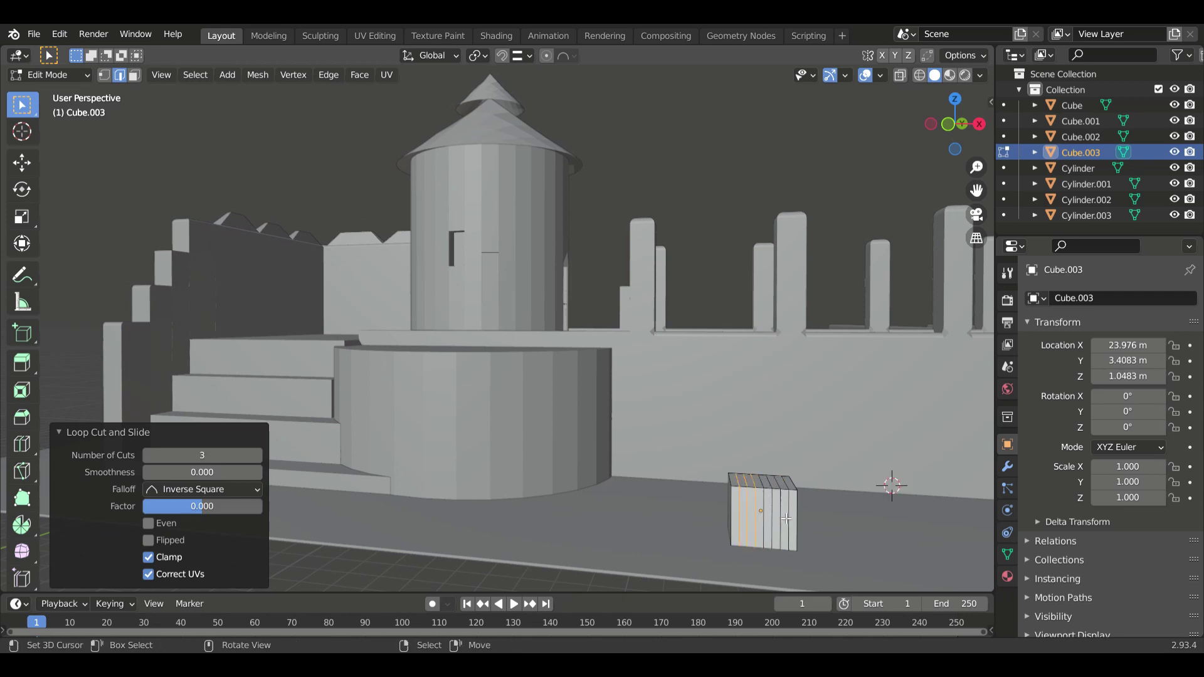
middle_click_drag(787, 518, 803, 488)
key("1")
key("o")
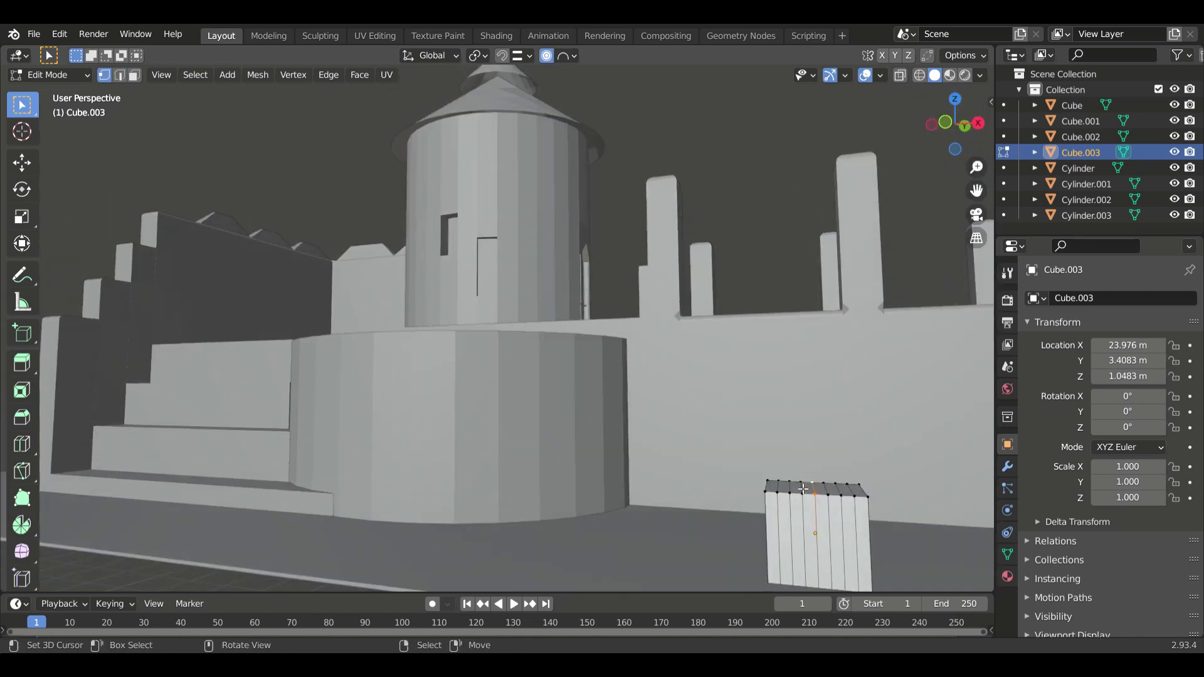
left_click(822, 408)
middle_click_drag(822, 414, 840, 529)
scroll(840, 530, "down", 3)
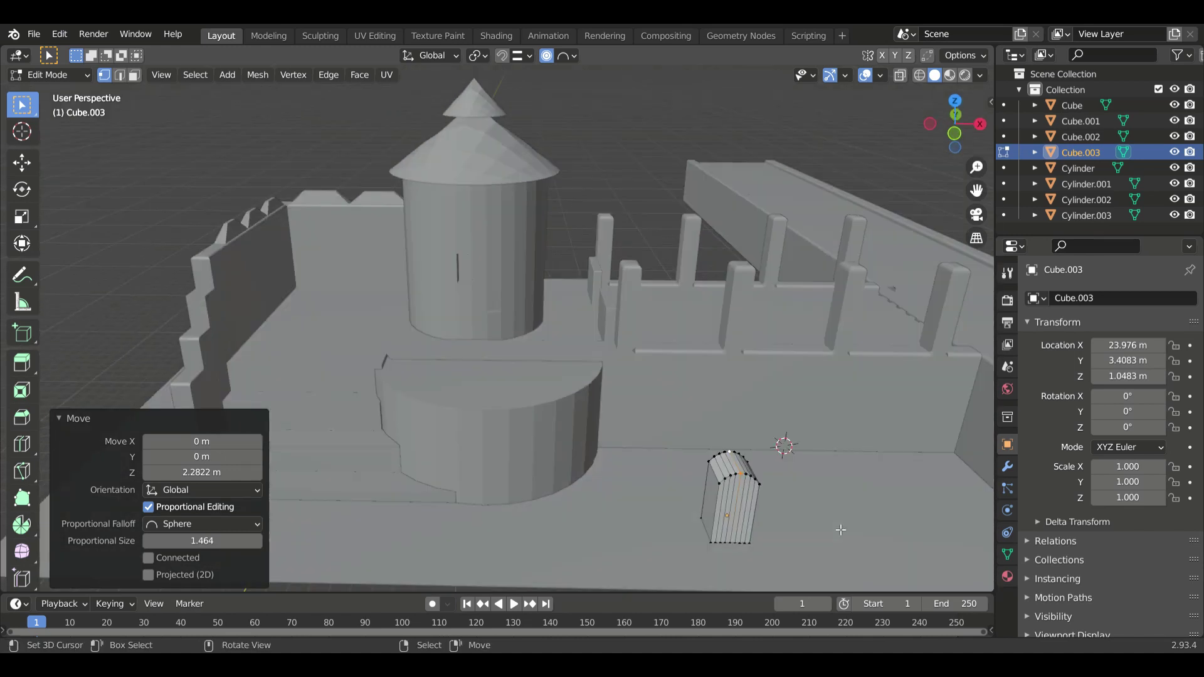
Move the arched cutter cube into the castle's front wall.
key("Tab")
scroll(841, 530, "down", 5)
left_click(758, 423)
left_click(705, 432)
left_click_drag(704, 431, 646, 387)
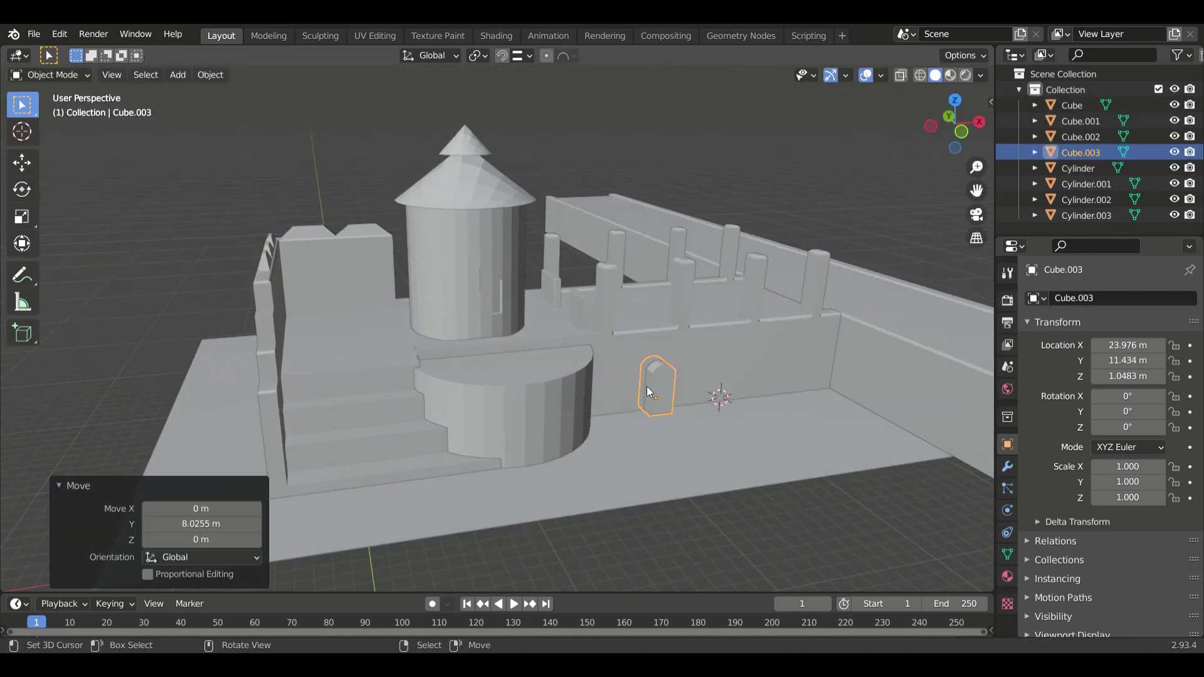
Give the wall Cube.001 a Boolean Difference modifier using Cube.003.
left_click(627, 378)
left_click(1007, 466)
left_click(1110, 297)
left_click(912, 383)
Try the Bounds viewport display style, then restore the wall's textured display.
scroll(915, 439, "up", 2)
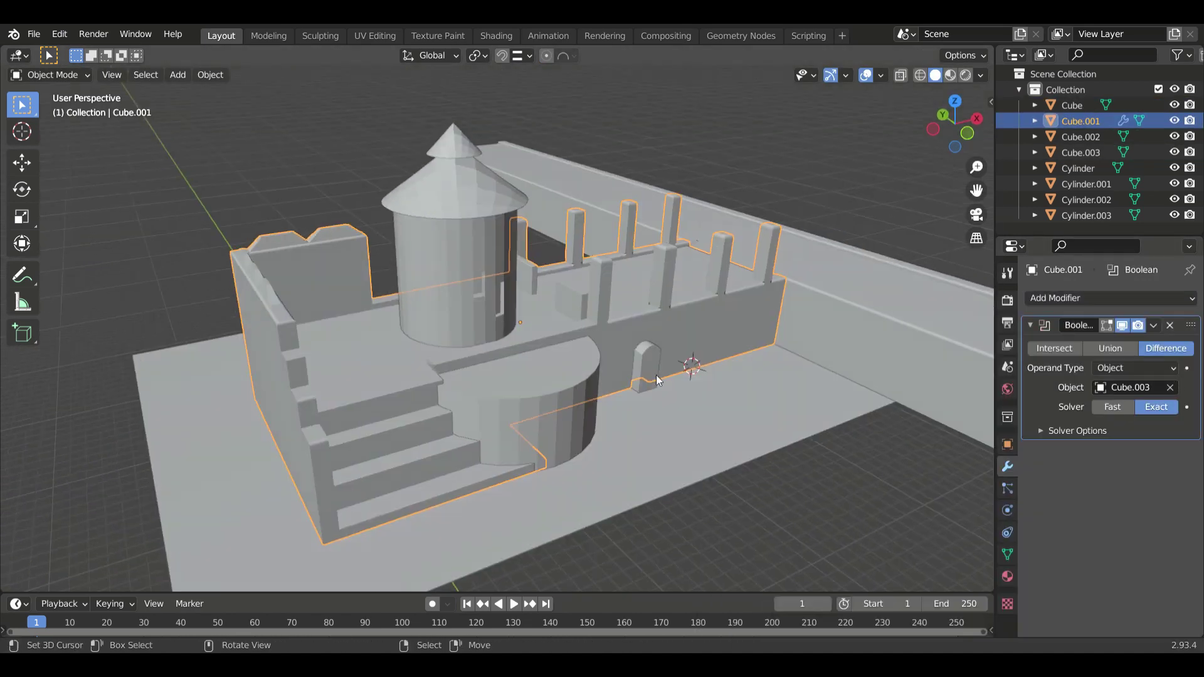
scroll(923, 481, "up", 2)
left_click(1006, 445)
scroll(1071, 532, "down", 5)
left_click(1070, 532)
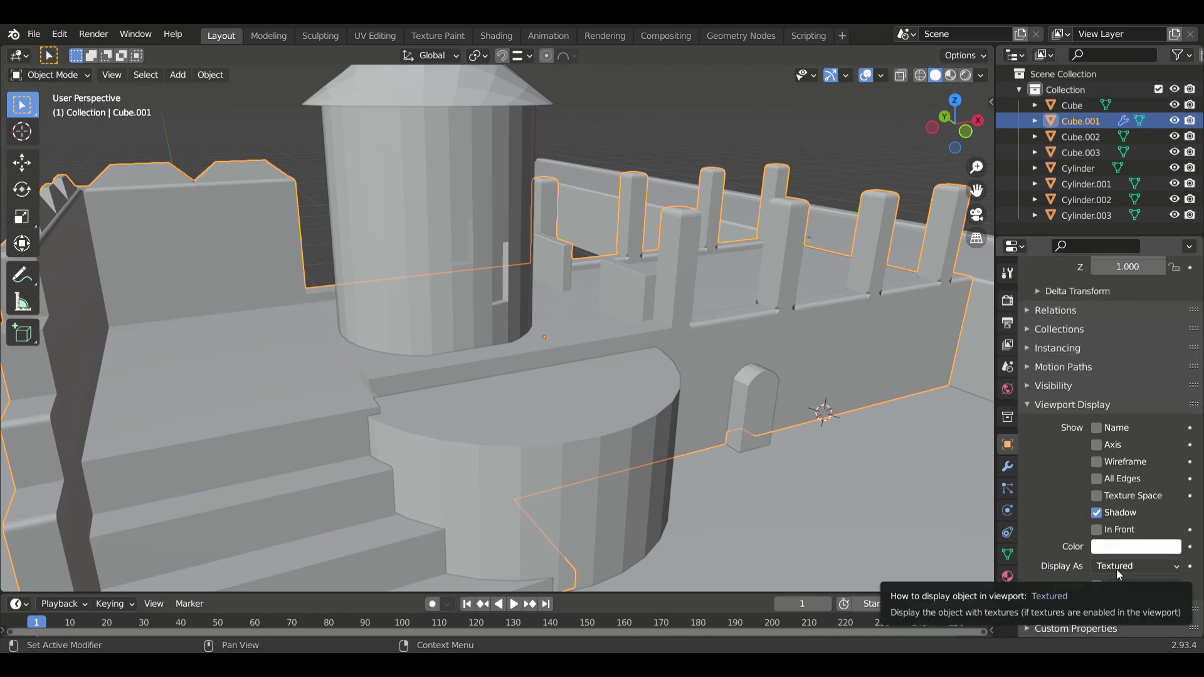
left_click(1116, 570)
left_click(1120, 550)
left_click(1122, 498)
Narrow the door cutter along Y and shift it along the wall on X.
mouse_move(941, 439)
middle_mouse_down()
mouse_move(790, 496)
mouse_move(809, 461)
mouse_move(734, 439)
middle_mouse_up()
scroll(823, 479, "up", 1)
left_click(780, 464)
key("s")
key("y")
left_click(834, 501)
scroll(818, 477, "up", 2)
left_click(830, 473)
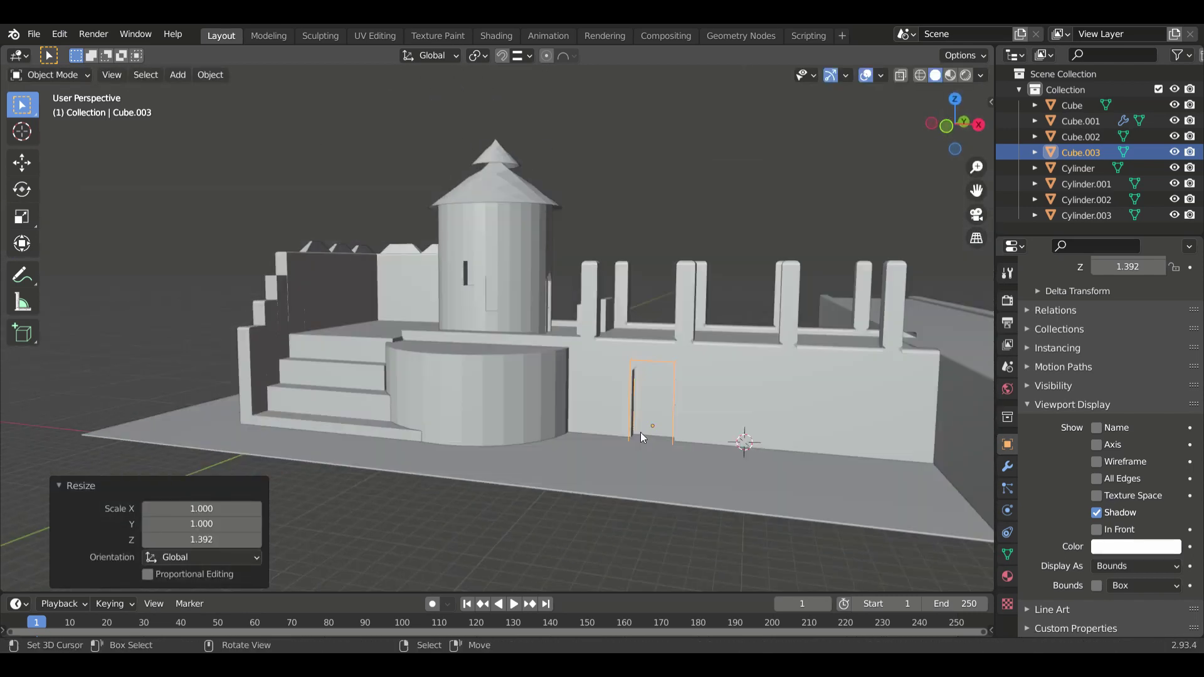
key("g")
key("x")
left_click(701, 476)
mouse_move(700, 476)
middle_mouse_down()
mouse_move(671, 449)
mouse_move(712, 478)
middle_mouse_up()
key("Return")
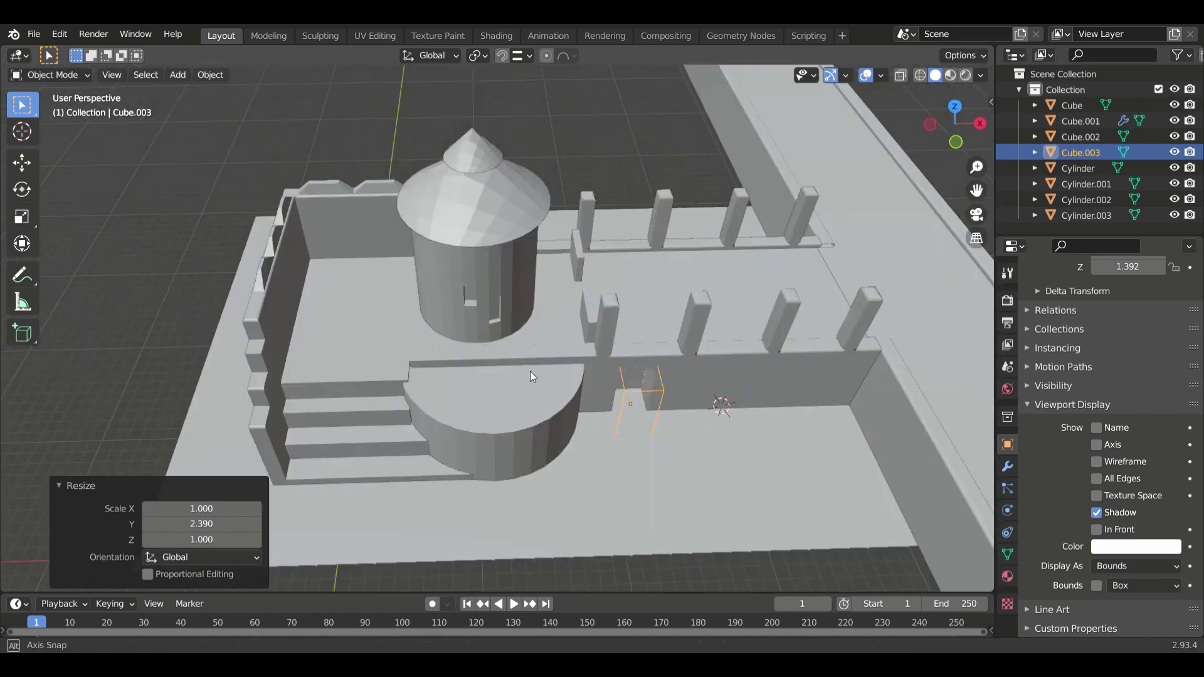
Isolate the cutter and push its front face outward along Y to deepen it.
key("KP_Divide")
key("Tab")
key("c")
left_click_drag(351, 377, 372, 411)
key("Escape")
middle_click_drag(372, 411, 439, 408)
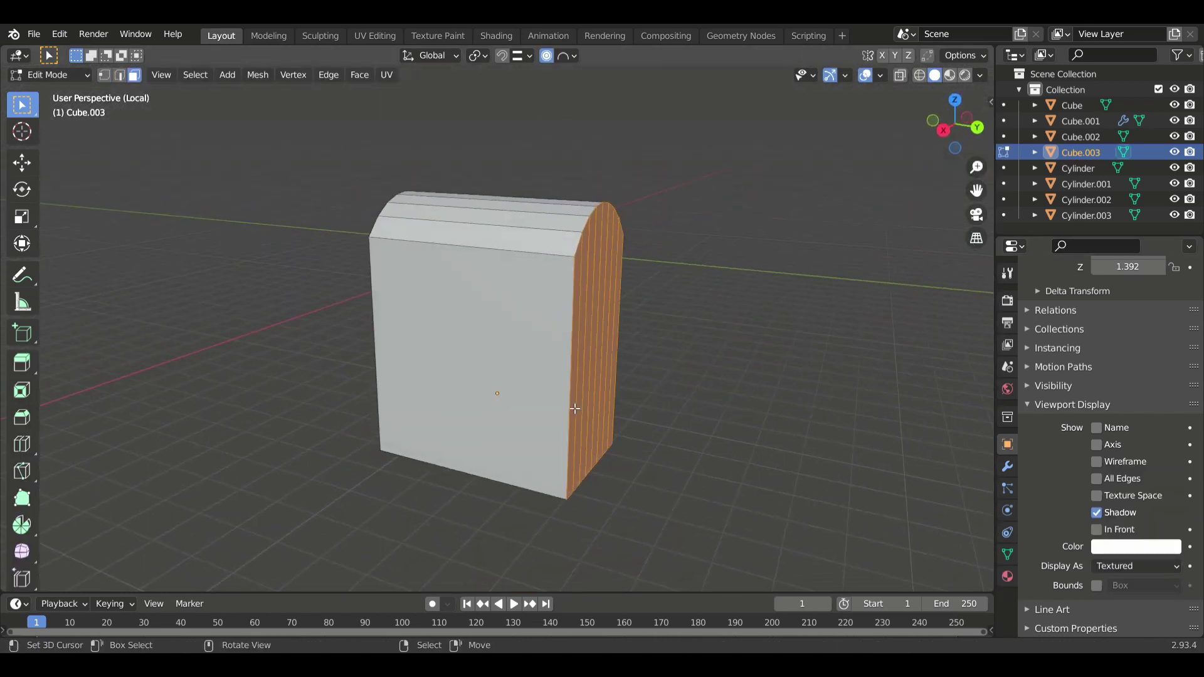
key("g")
key("y")
left_click(476, 414)
key("KP_Divide")
mouse_move(721, 451)
middle_mouse_down()
mouse_move(737, 467)
mouse_move(690, 451)
middle_mouse_up()
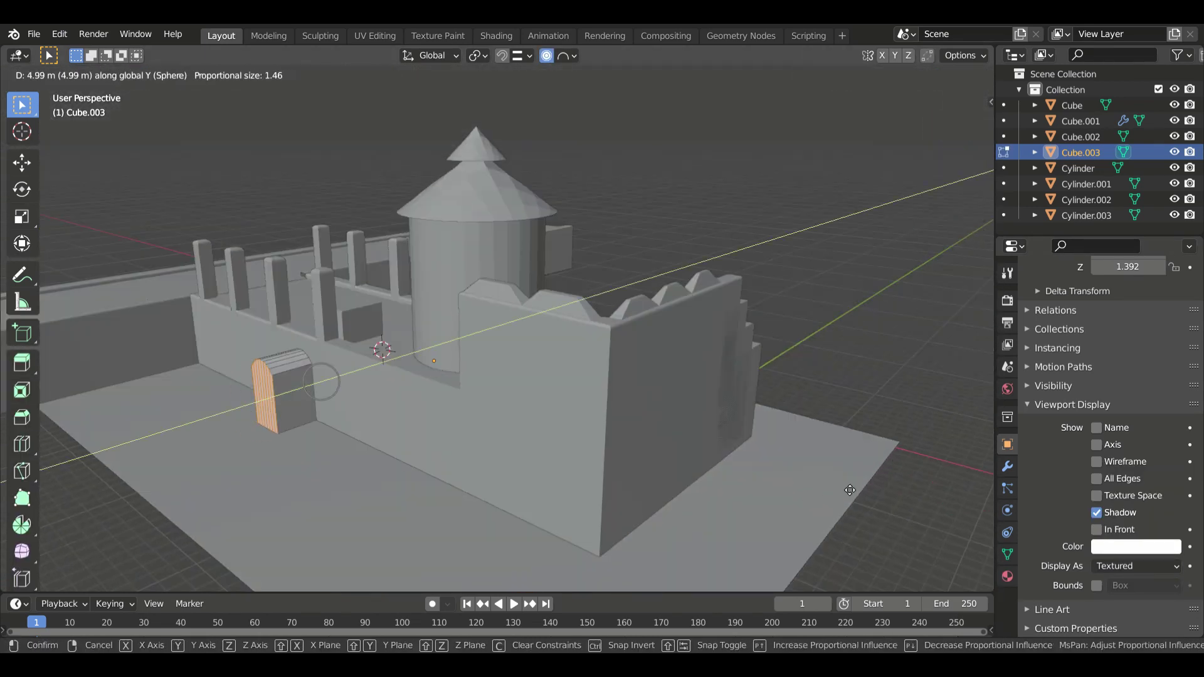
Set the door cutter's viewport display to Bounds.
left_click(1136, 566)
left_click(1113, 549)
middle_click_drag(909, 552, 995, 574)
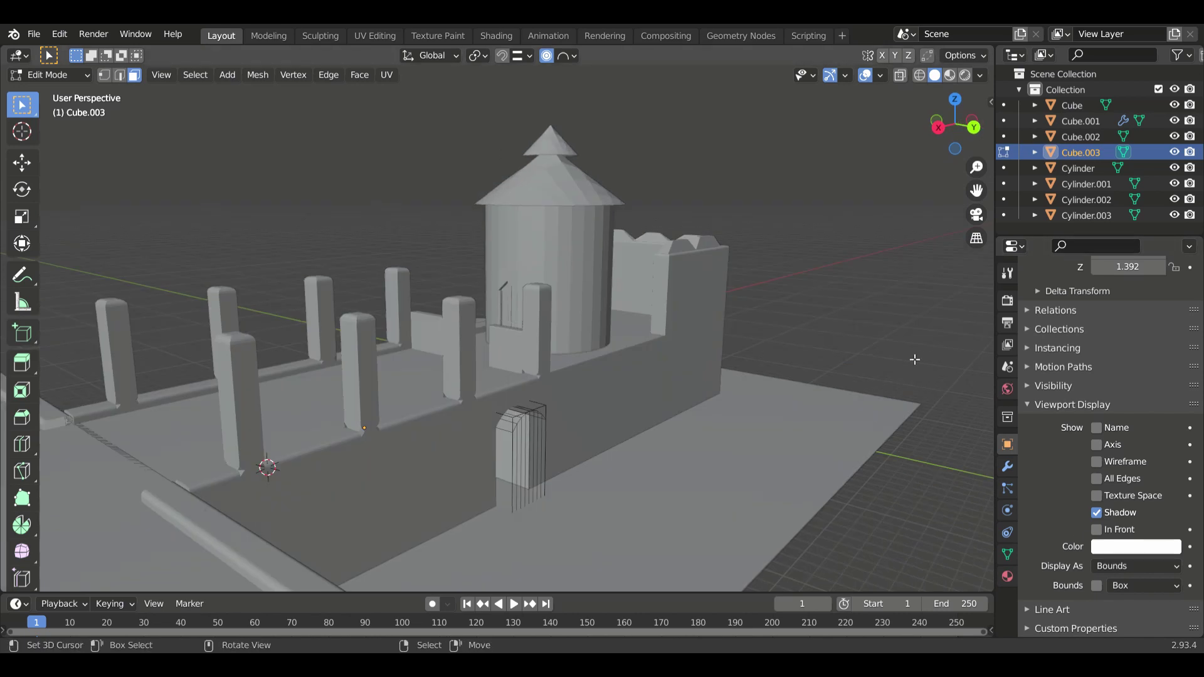
key("Tab")
middle_click_drag(564, 408, 439, 439)
scroll(376, 458, "up", 3)
scroll(392, 472, "down", 2)
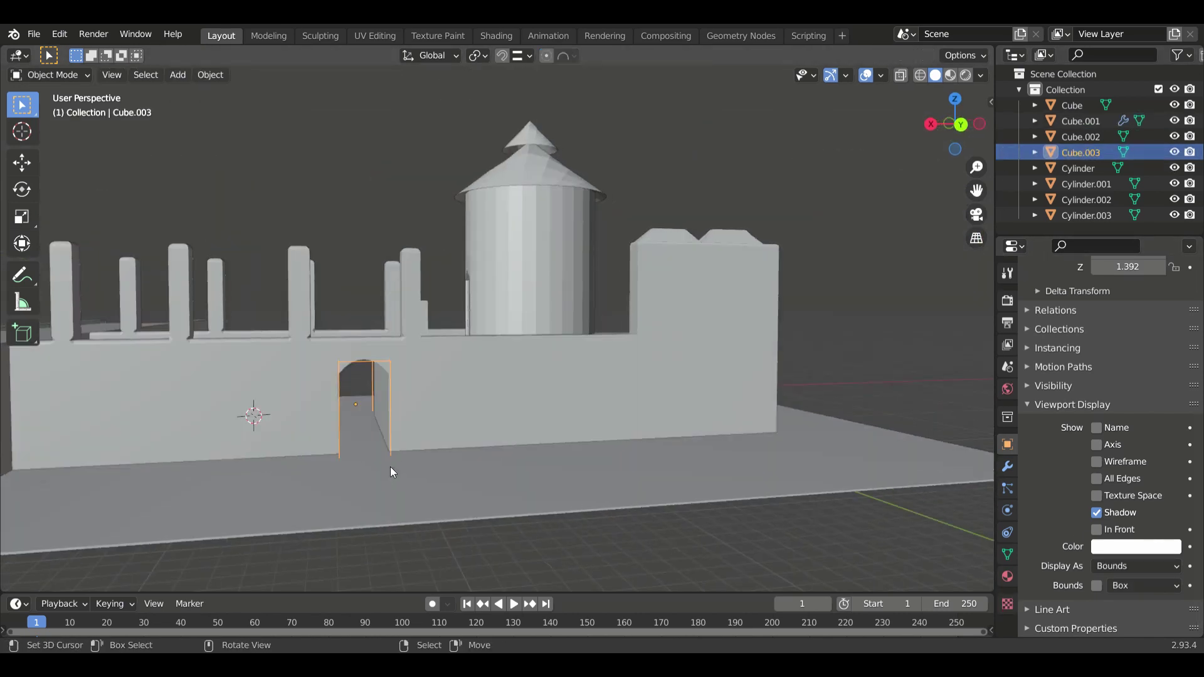
Place two duplicate cutters further along the wall.
left_click(309, 461)
left_click(221, 452)
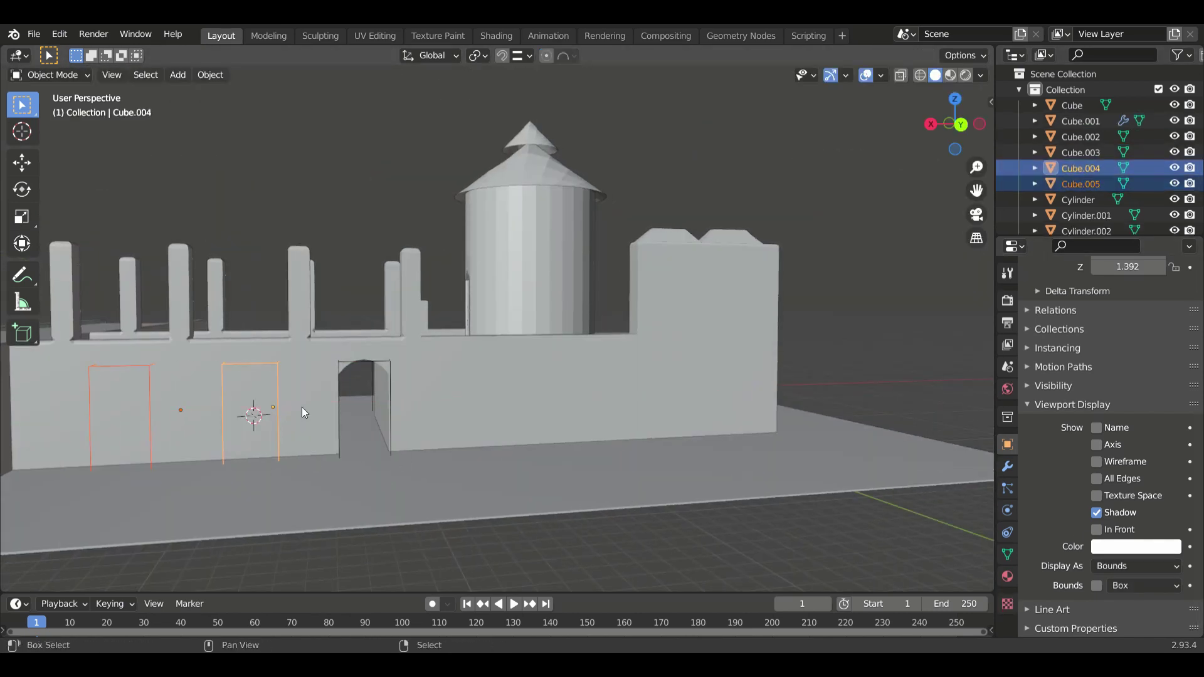
mouse_move(221, 452)
middle_mouse_down()
mouse_move(376, 439)
mouse_move(354, 493)
middle_mouse_up()
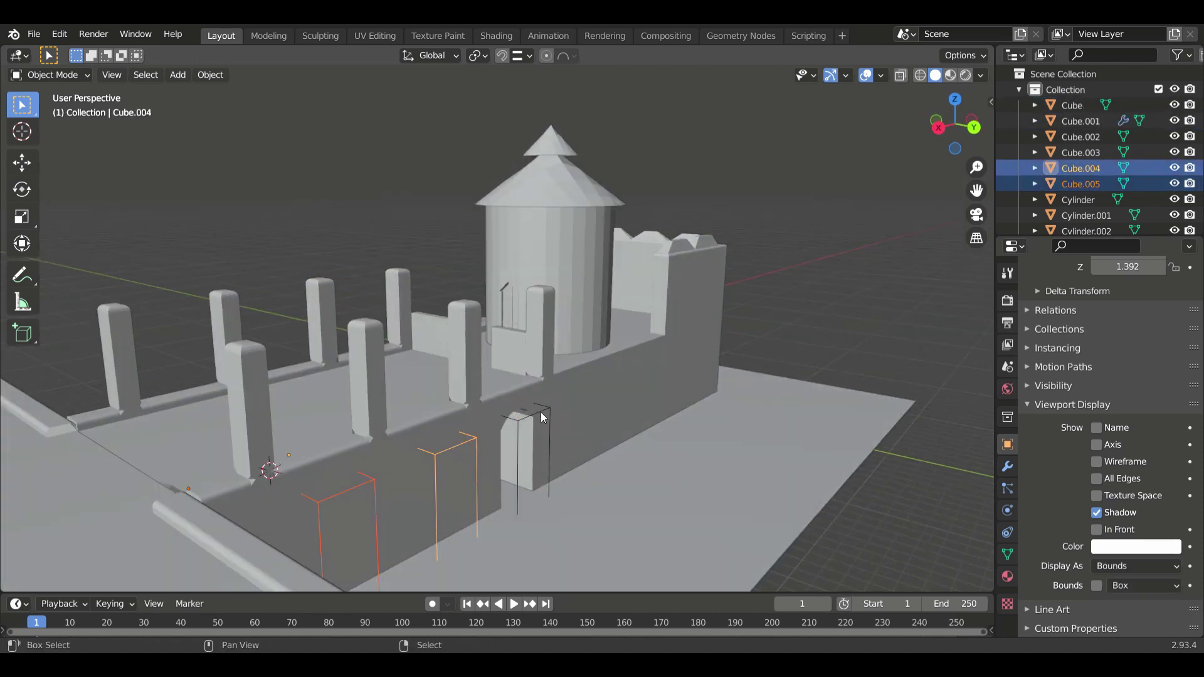
scroll(1123, 215, "down", 2)
Switch the wall's Boolean to Collection mode using Collection 2 and hide the cutters.
left_click(1080, 125)
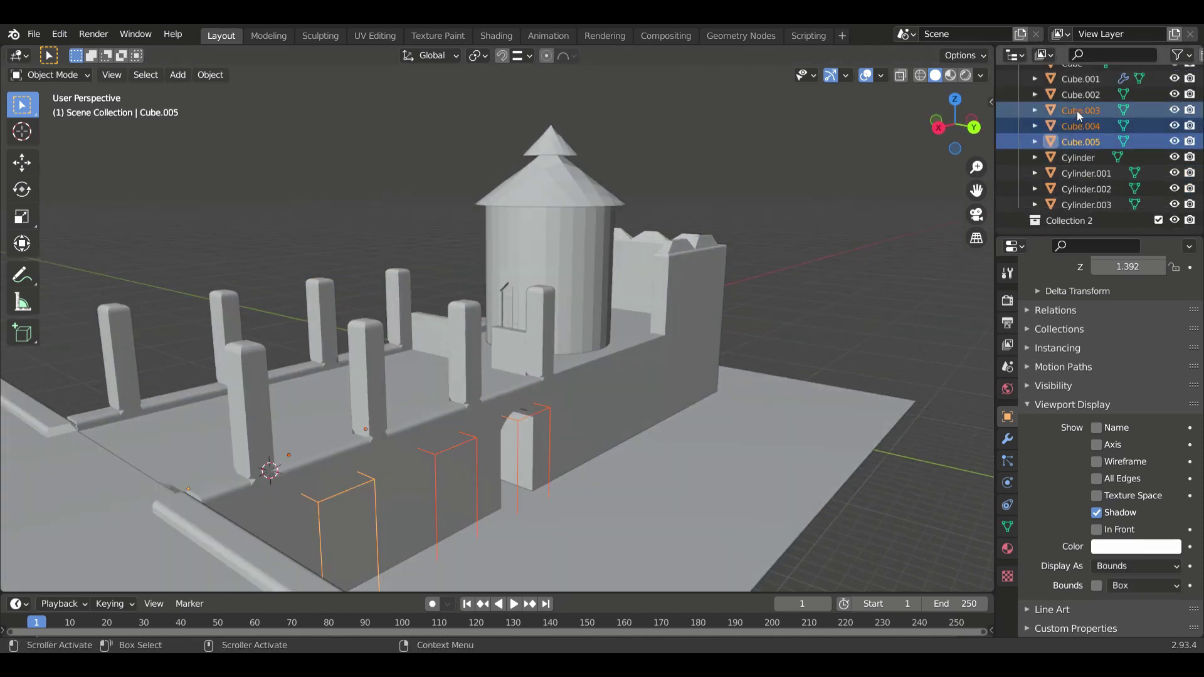
left_click(1123, 120)
left_click(1135, 368)
left_click(1129, 388)
left_click(1135, 388)
left_click(1122, 407)
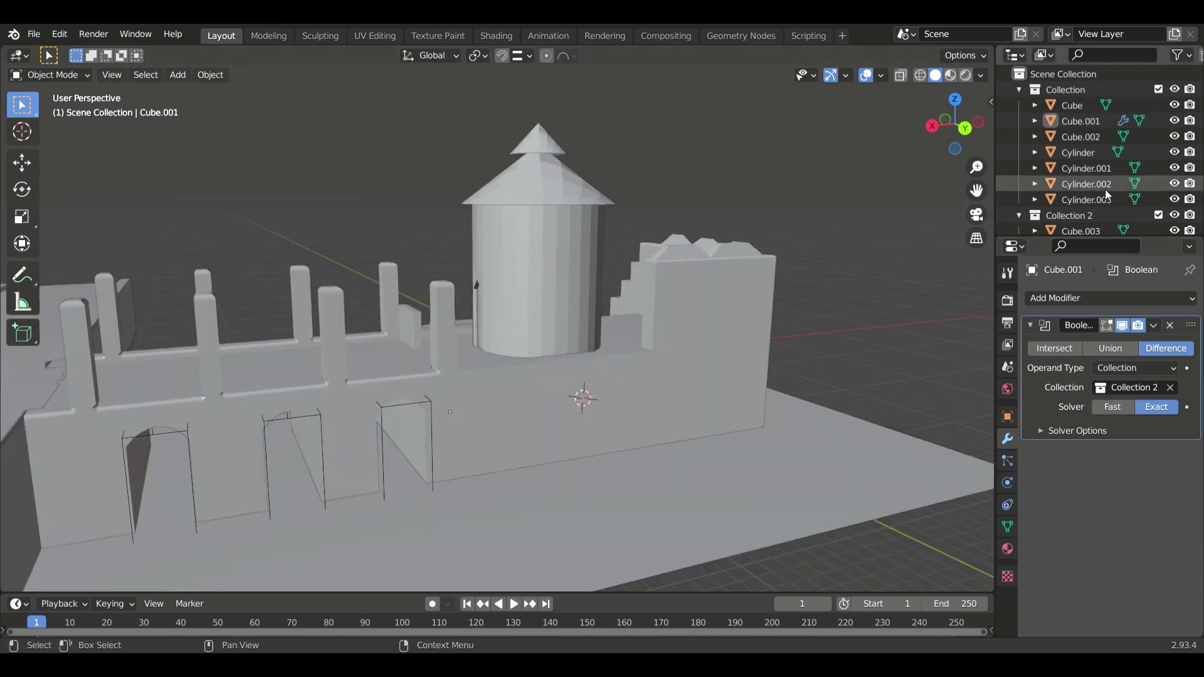
Bring up the Add menu to start adding a sphere.
mouse_move(627, 314)
middle_mouse_down()
mouse_move(517, 291)
mouse_move(676, 436)
mouse_move(426, 427)
middle_mouse_up()
scroll(307, 375, "up", 3)
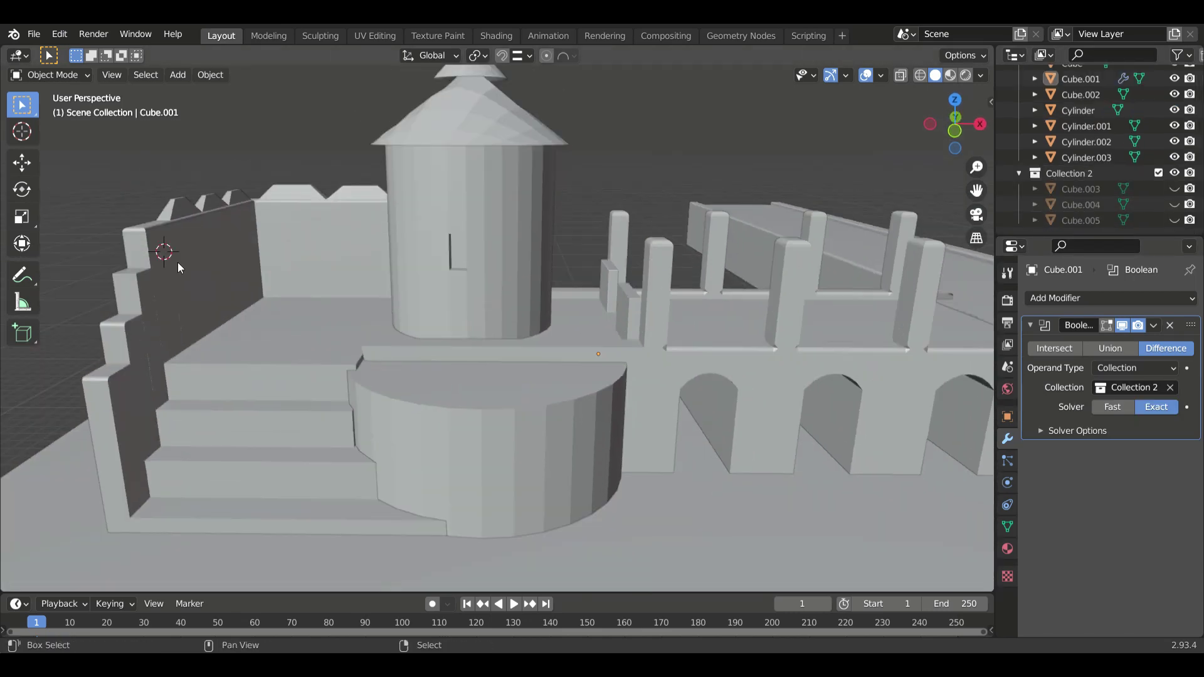
key("shift+a")
left_click(242, 293)
Add a UV sphere, isolate it, and select its lower faces in face mode.
key("s")
left_click(89, 267)
scroll(272, 303, "down", 3)
key("KP_Divide")
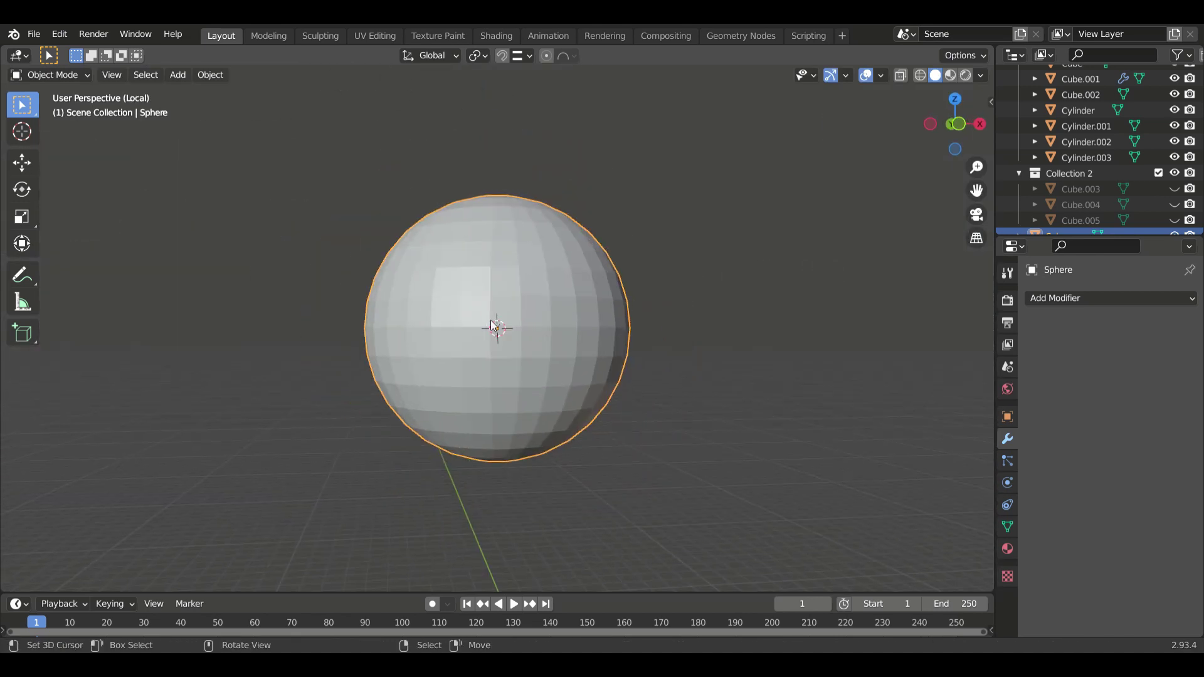
scroll(493, 327, "down", 2)
key("Tab")
key("3")
left_click_drag(538, 359, 542, 362)
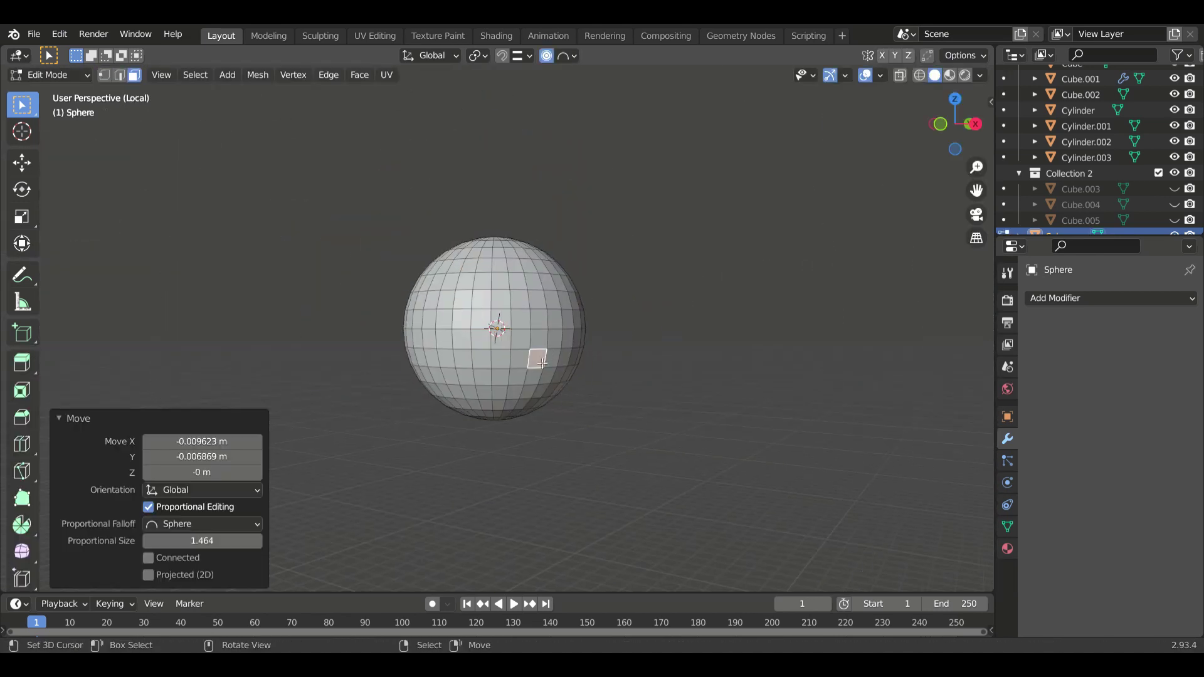
key("Escape")
key("alt+a")
key("Escape")
Stretch the sphere's lower half downward into an egg shape and return to the scene.
middle_click_drag(504, 423, 675, 439)
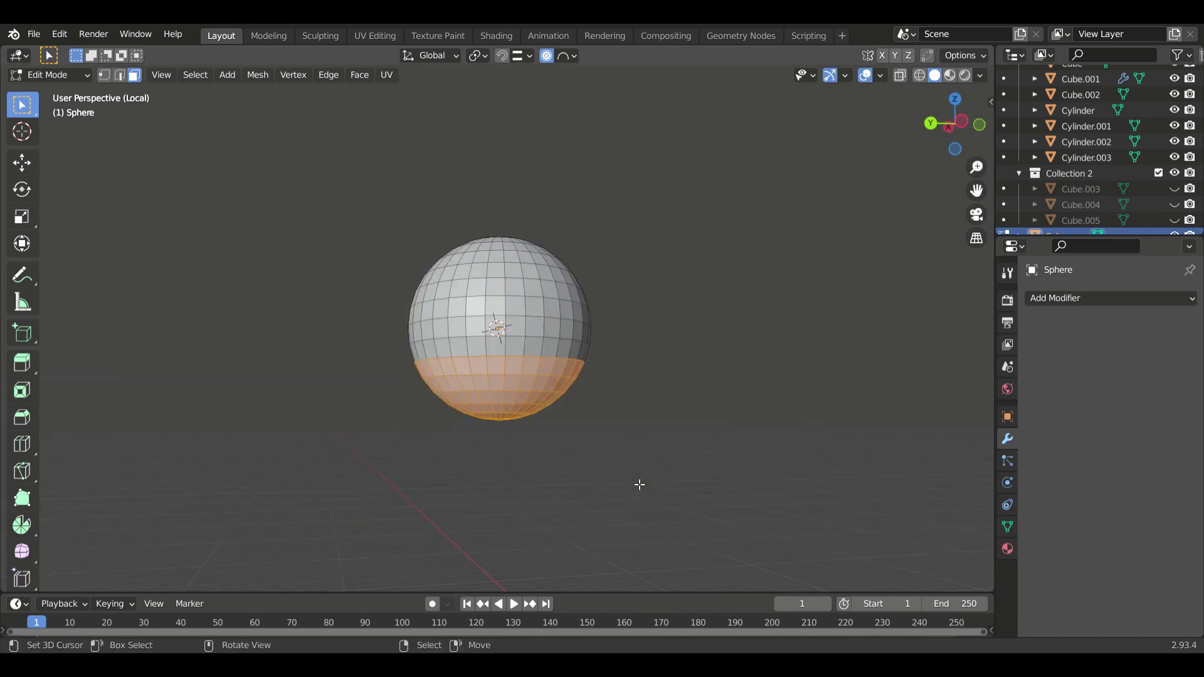
key("g")
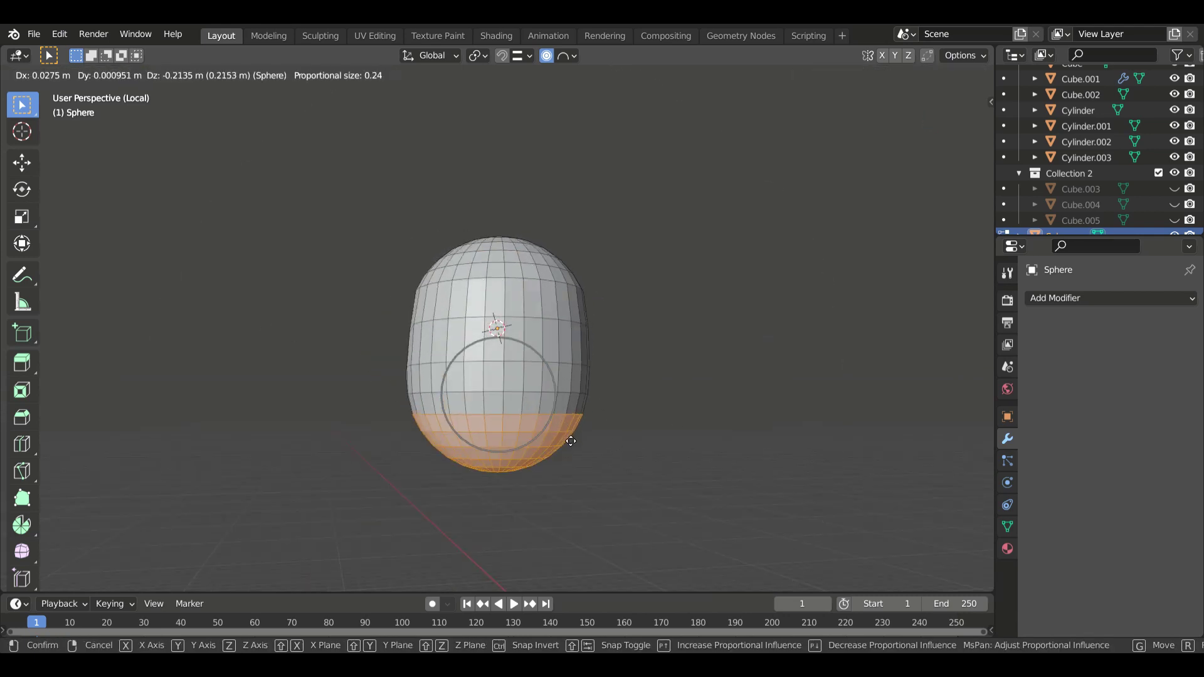
key("Escape")
key("KP_Divide")
key("Tab")
key("KP_Decimal")
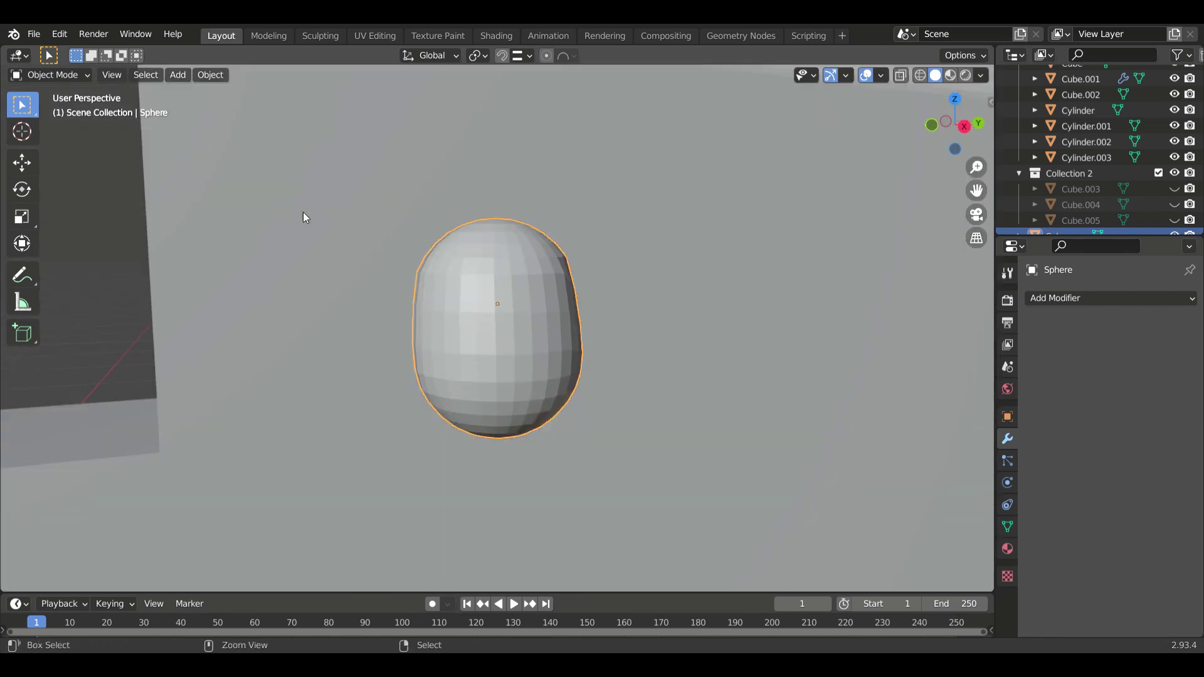
key("Tab")
key("Tab")
mouse_move(309, 216)
middle_mouse_down()
mouse_move(507, 343)
mouse_move(716, 393)
middle_mouse_up()
scroll(506, 342, "down", 3)
Duplicate the egg-shaped stud along Y and slide a copy along the wall on X.
key("shift+d")
key("y")
left_click(564, 351)
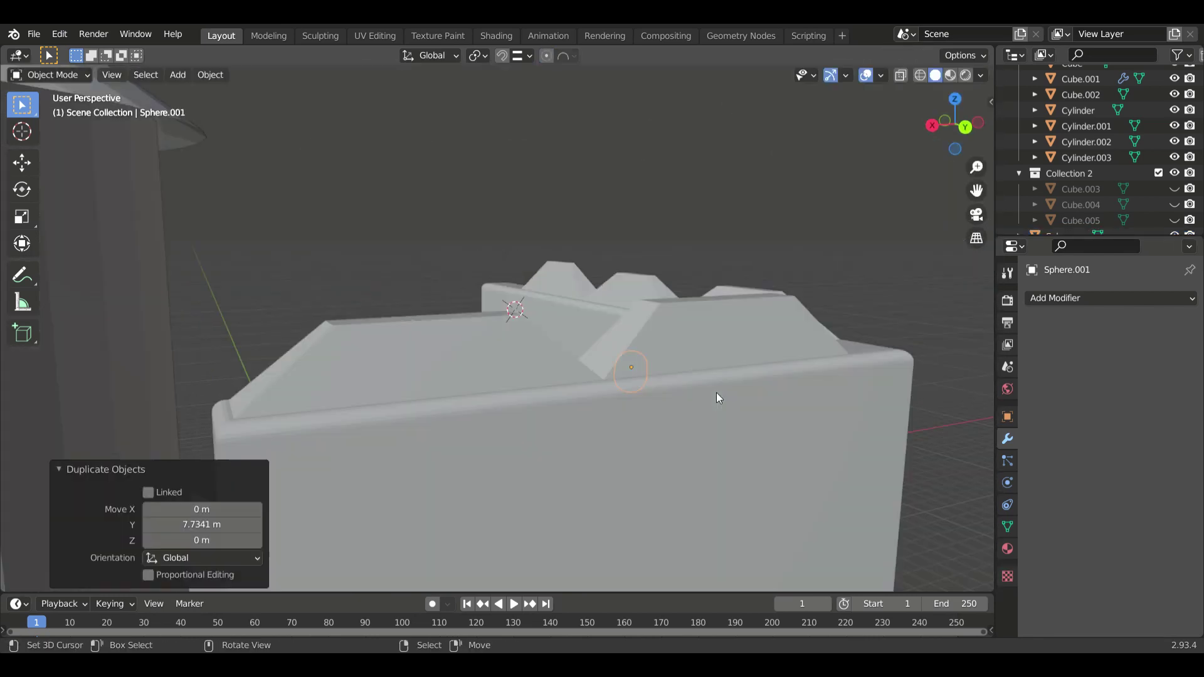
key("shift+d")
key("y")
key("g")
key("x")
left_click(897, 344)
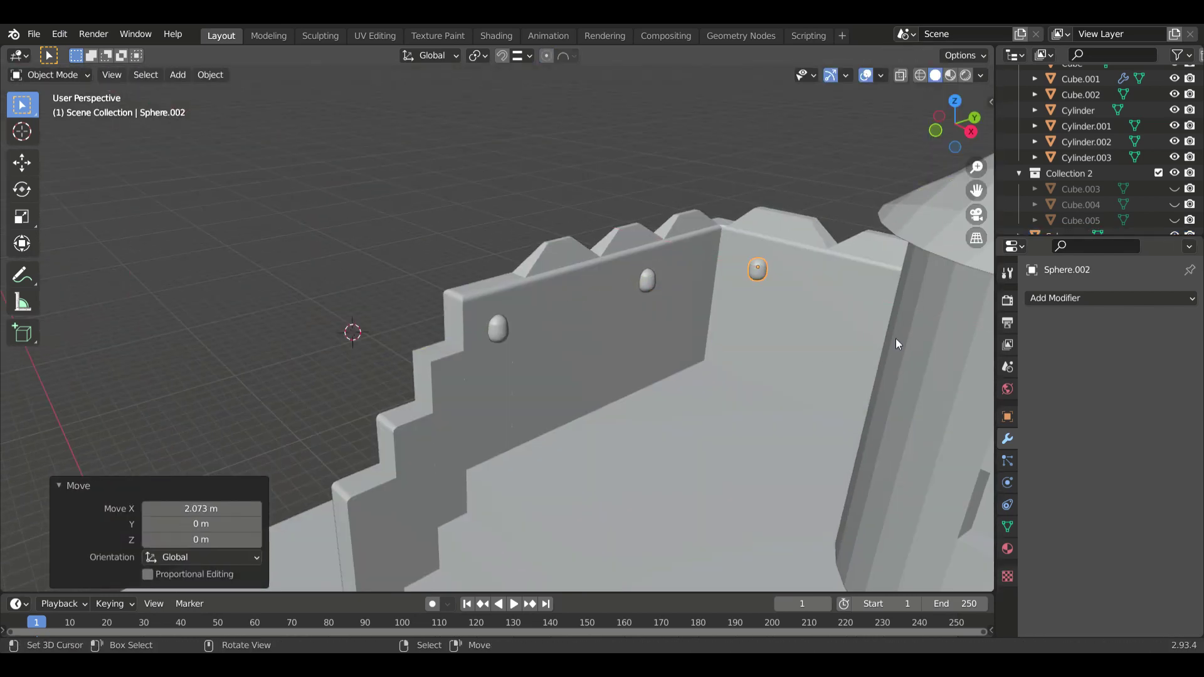
middle_click_drag(895, 337, 550, 220)
Add another stud copy further along the wall on X.
key("shift+d")
key("x")
left_click(626, 216)
scroll(616, 200, "up", 2)
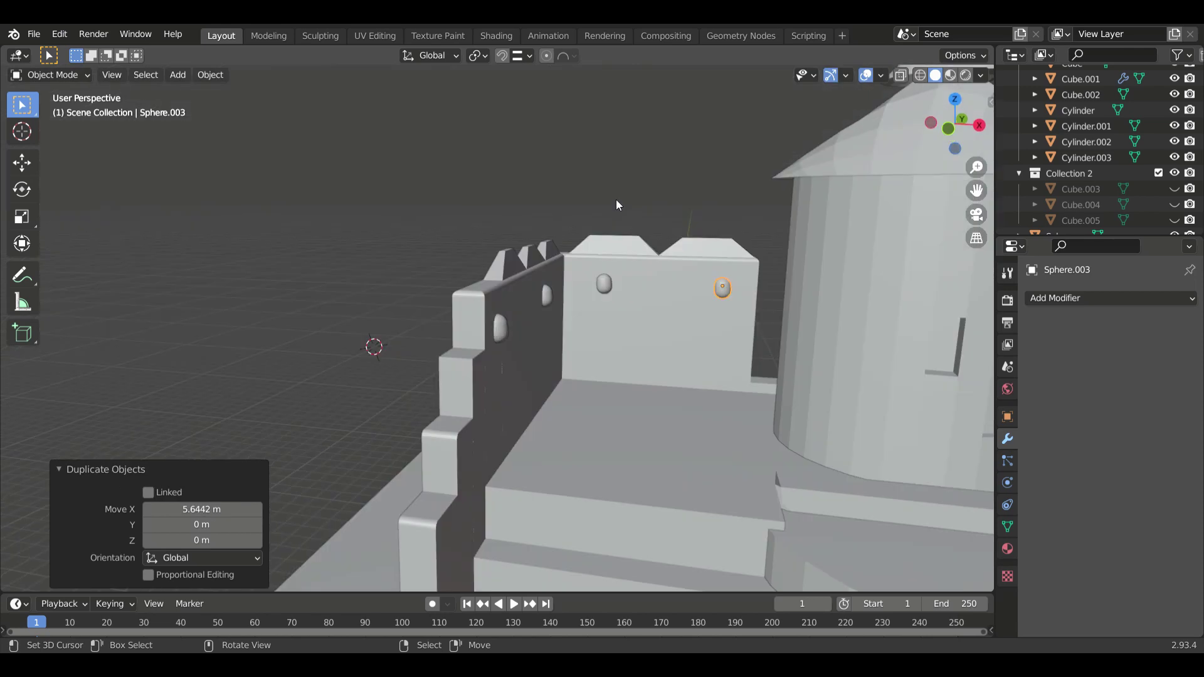
scroll(615, 200, "down", 4)
mouse_move(637, 329)
middle_mouse_down()
mouse_move(630, 518)
mouse_move(725, 505)
middle_mouse_up()
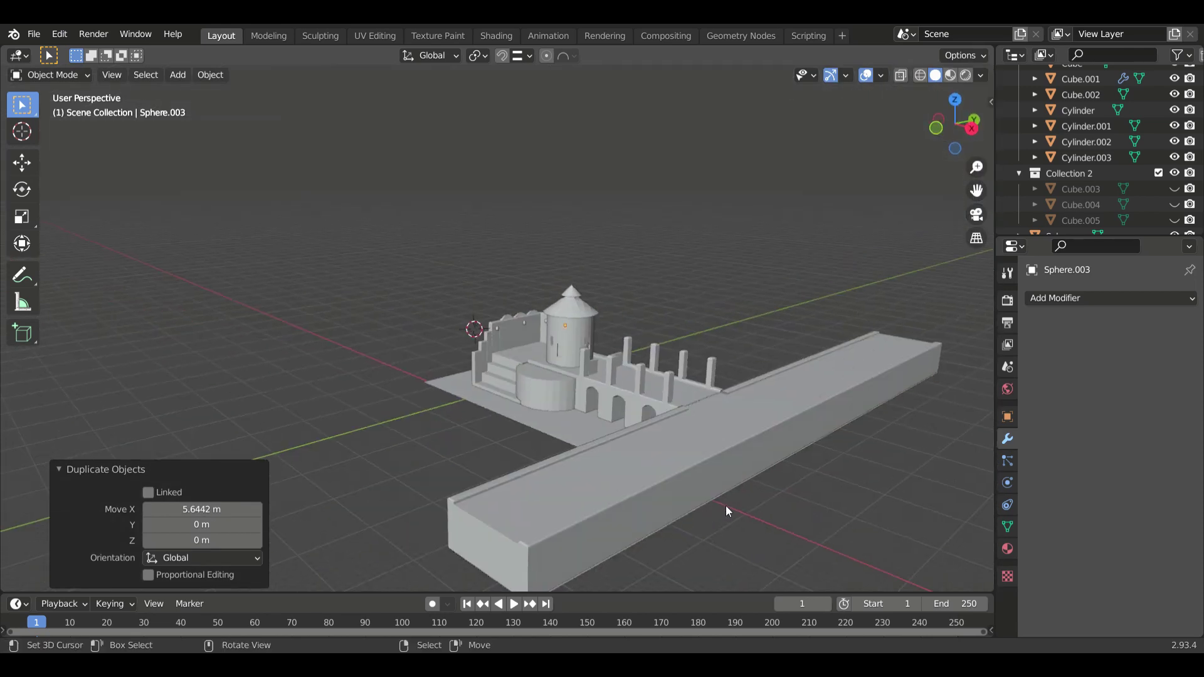
scroll(798, 514, "up", 3)
mouse_move(799, 520)
middle_mouse_down()
mouse_move(873, 524)
mouse_move(511, 498)
mouse_move(600, 555)
middle_mouse_up()
Add a plane on the courtyard ground and scale it thin along Y into a strip.
right_click(511, 492, "shift")
key("shift+a")
key("s")
key("y")
left_click(600, 554)
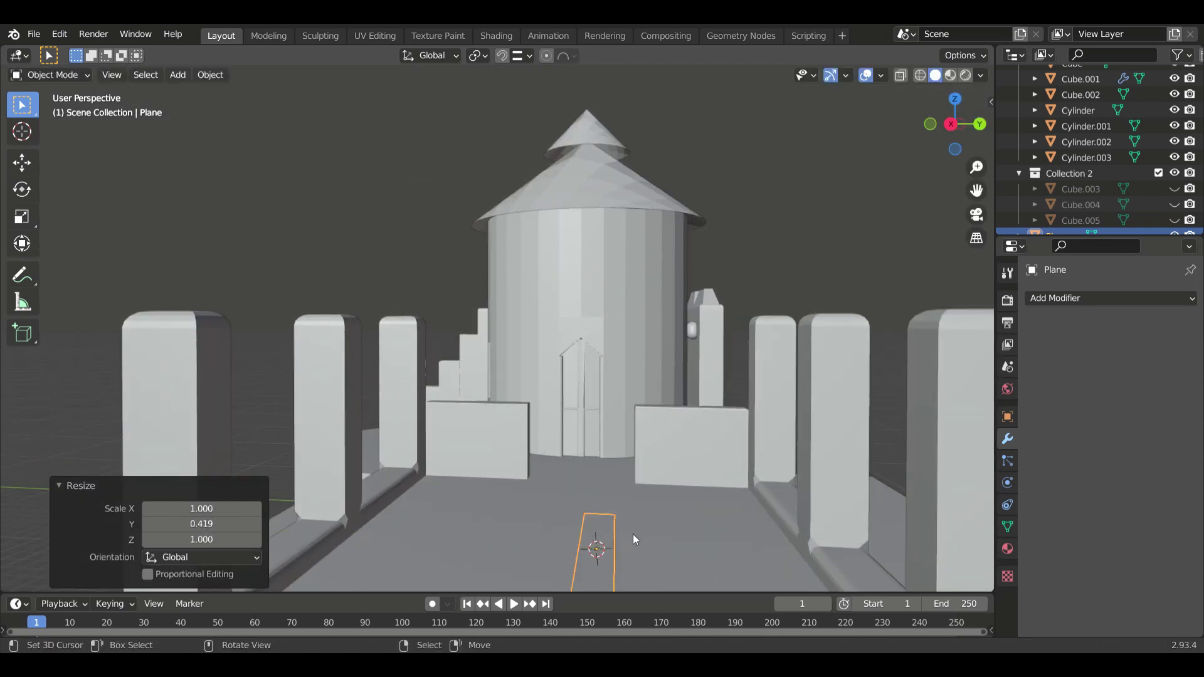
left_click(639, 528)
scroll(630, 533, "down", 3)
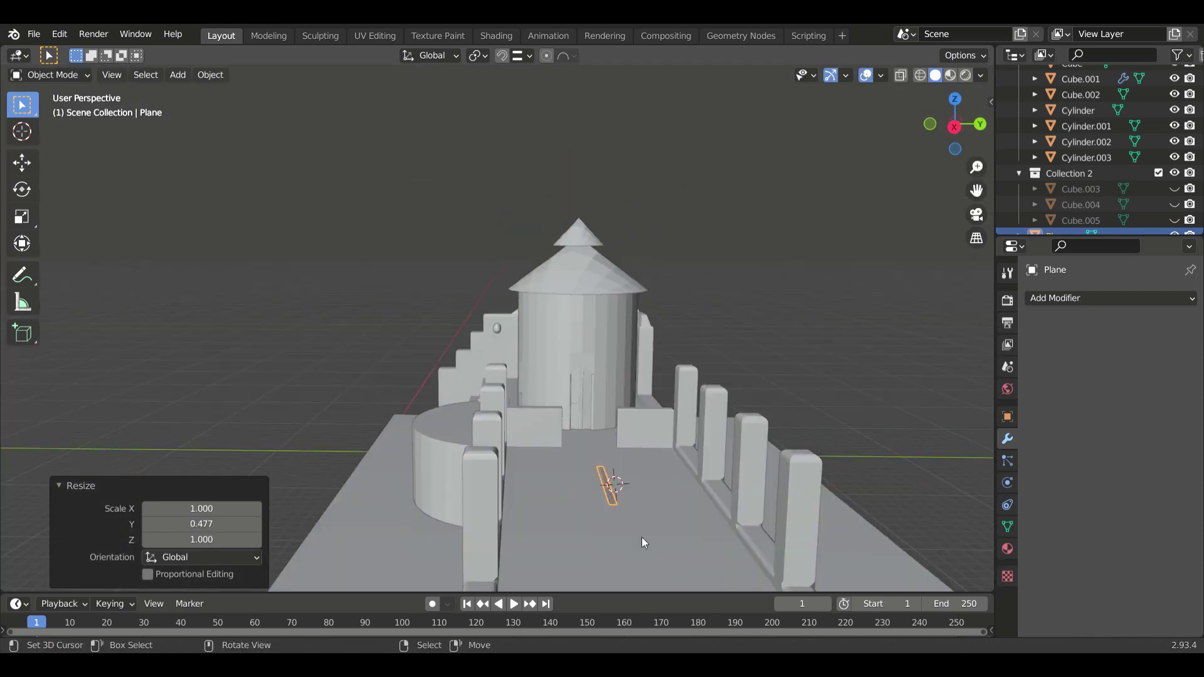
Give the thin strip an Array modifier with a 1.5 offset factor to form dashes.
key("g")
left_click(641, 537)
middle_click_drag(642, 537, 664, 545)
key("q")
left_click(909, 341)
left_click(1173, 415)
left_click(1173, 415)
left_click(1173, 415)
scroll(818, 457, "down", 3)
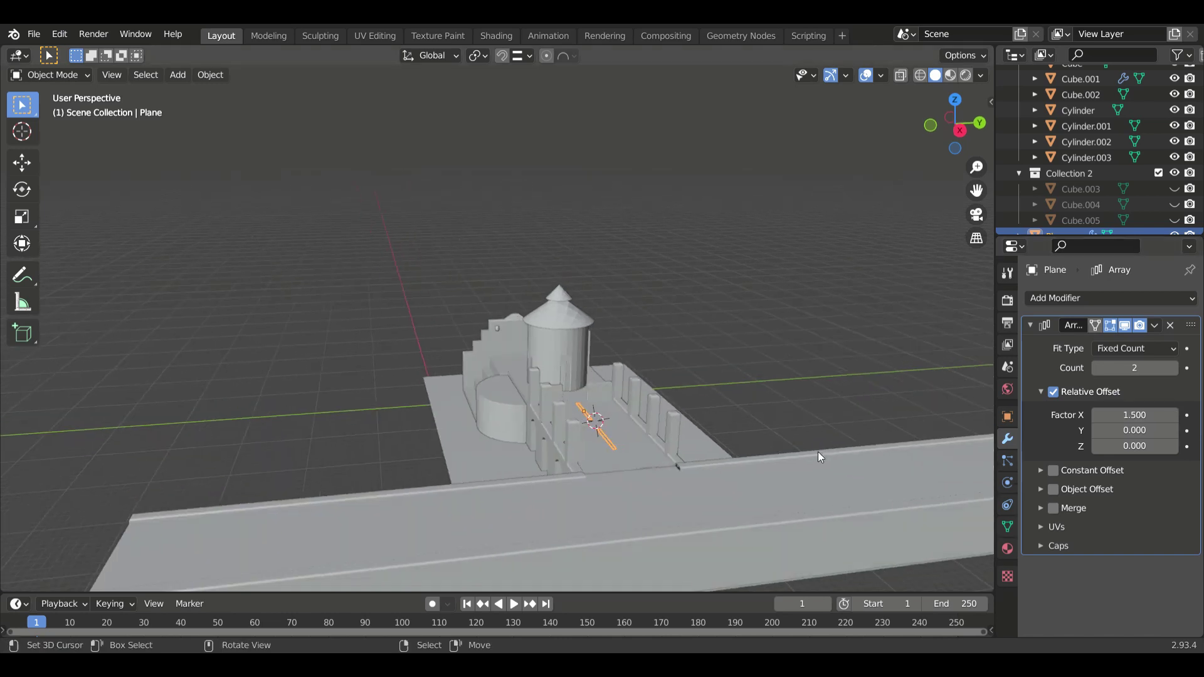
scroll(652, 489, "up", 2)
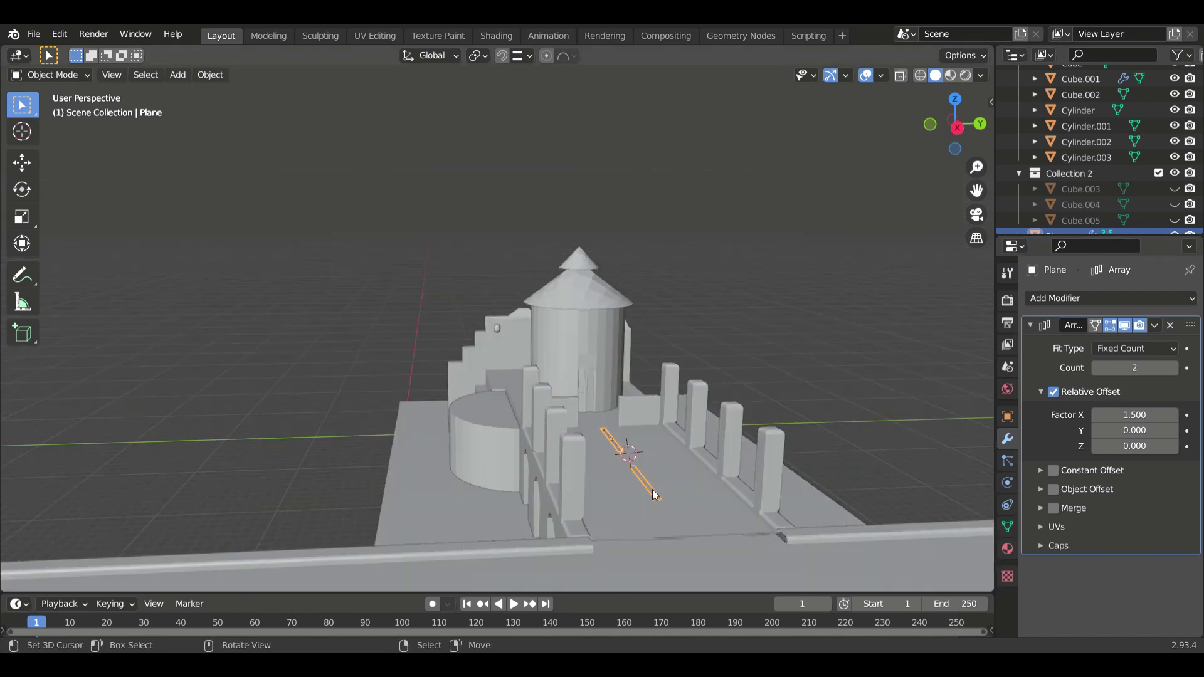
left_click(656, 492)
Duplicate the dashed strip and shift the copy along X toward the road.
key("shift+d")
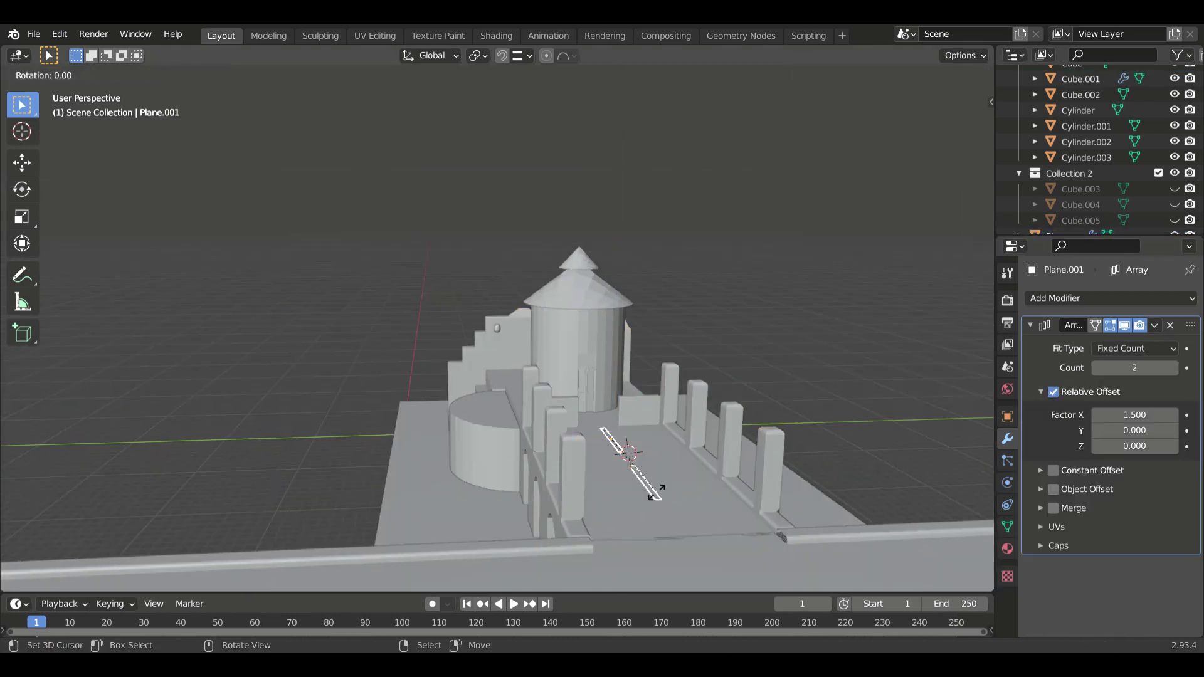
left_click(655, 492)
key("g")
key("x")
left_click(891, 439)
scroll(686, 378, "up", 4)
scroll(639, 320, "up", 2)
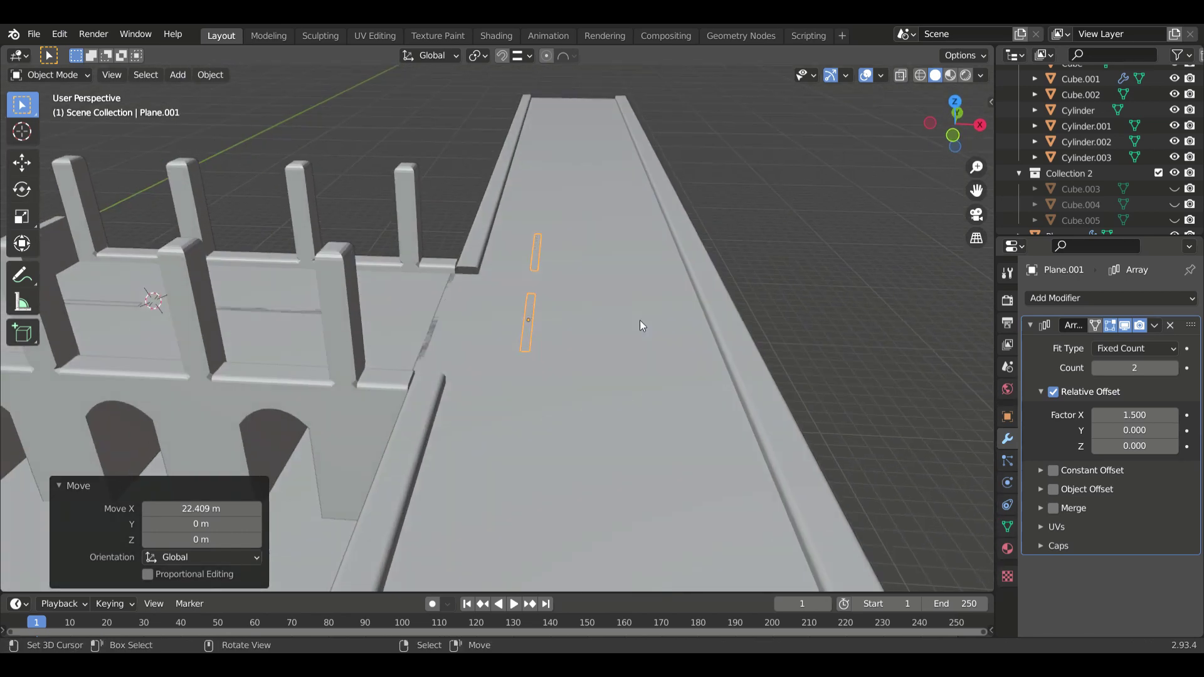
Position the dashes on the road, sliding them along X and then along its length.
key("g")
key("x")
left_click(665, 323)
scroll(696, 329, "down", 3)
scroll(636, 298, "down", 2)
key("g")
key("y")
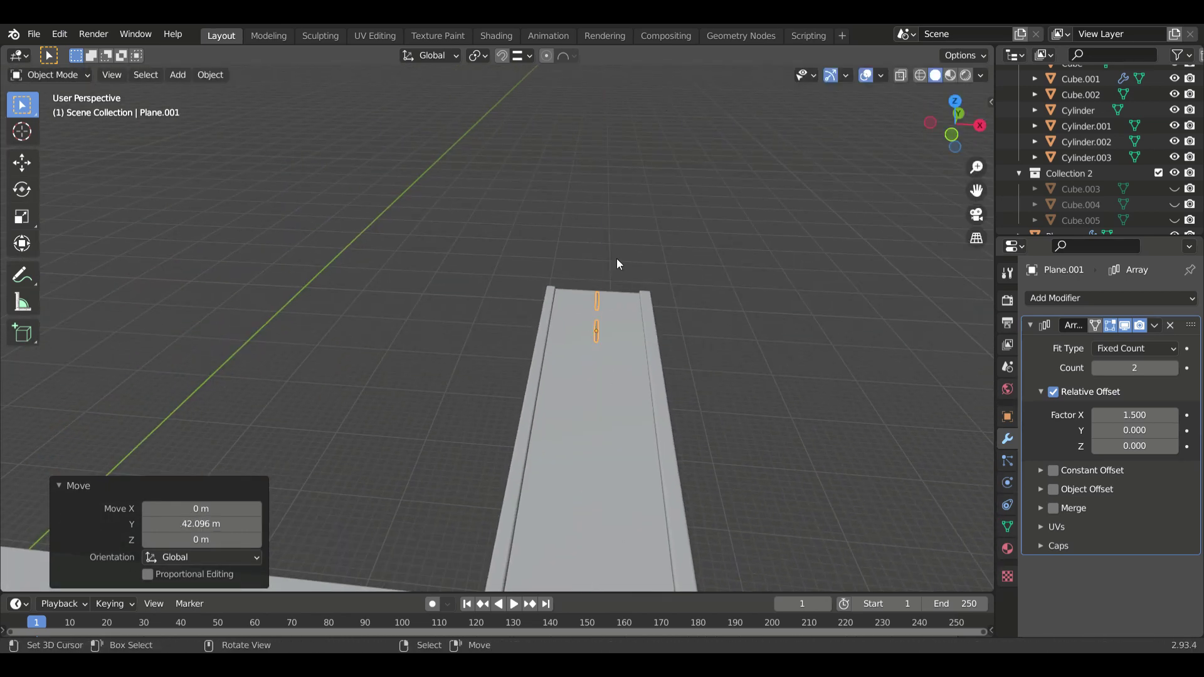
Raise the array count to 13 so the dashes run the full road length.
left_click_drag(1100, 369, 1113, 369)
scroll(731, 451, "down", 3)
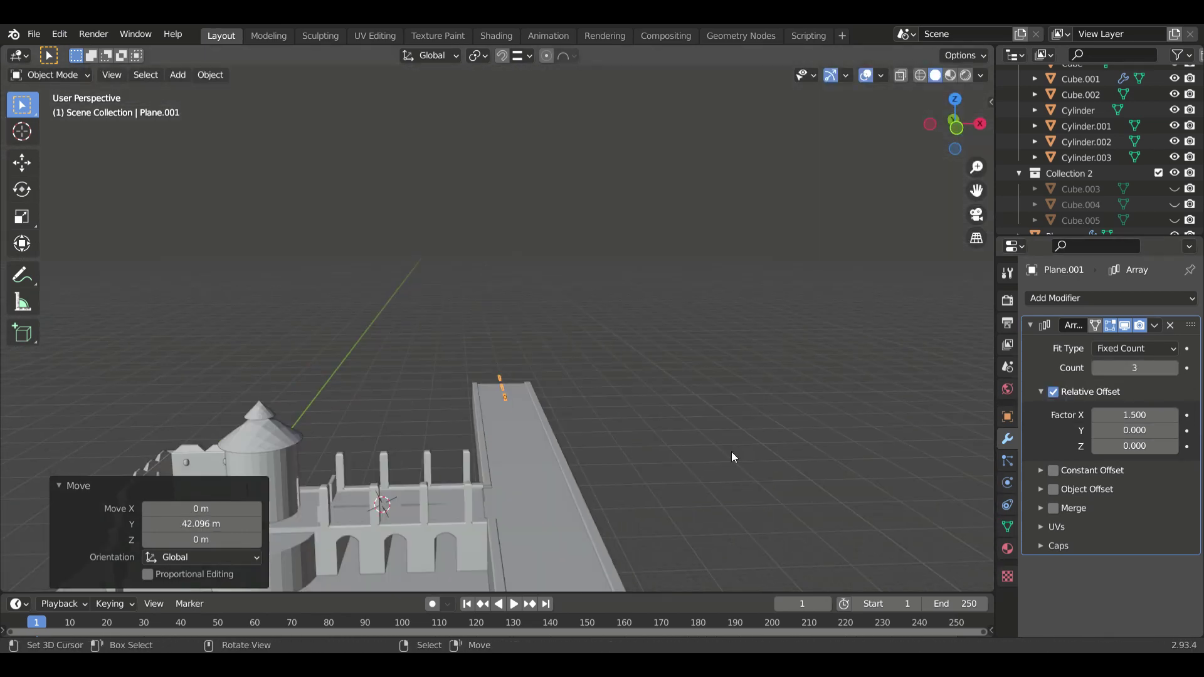
key("g")
key("y")
left_click(640, 514)
scroll(667, 483, "up", 3)
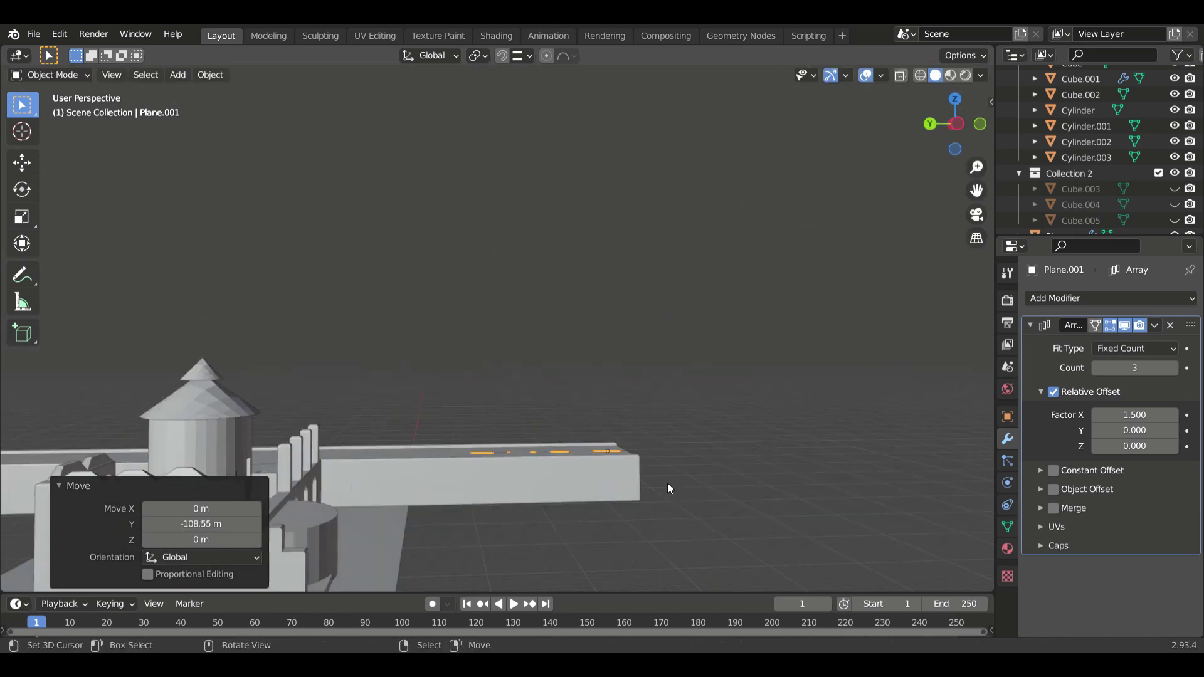
scroll(664, 539, "up", 3)
scroll(701, 533, "down", 5)
left_click_drag(1122, 368, 1160, 368)
middle_click_drag(627, 476, 676, 498)
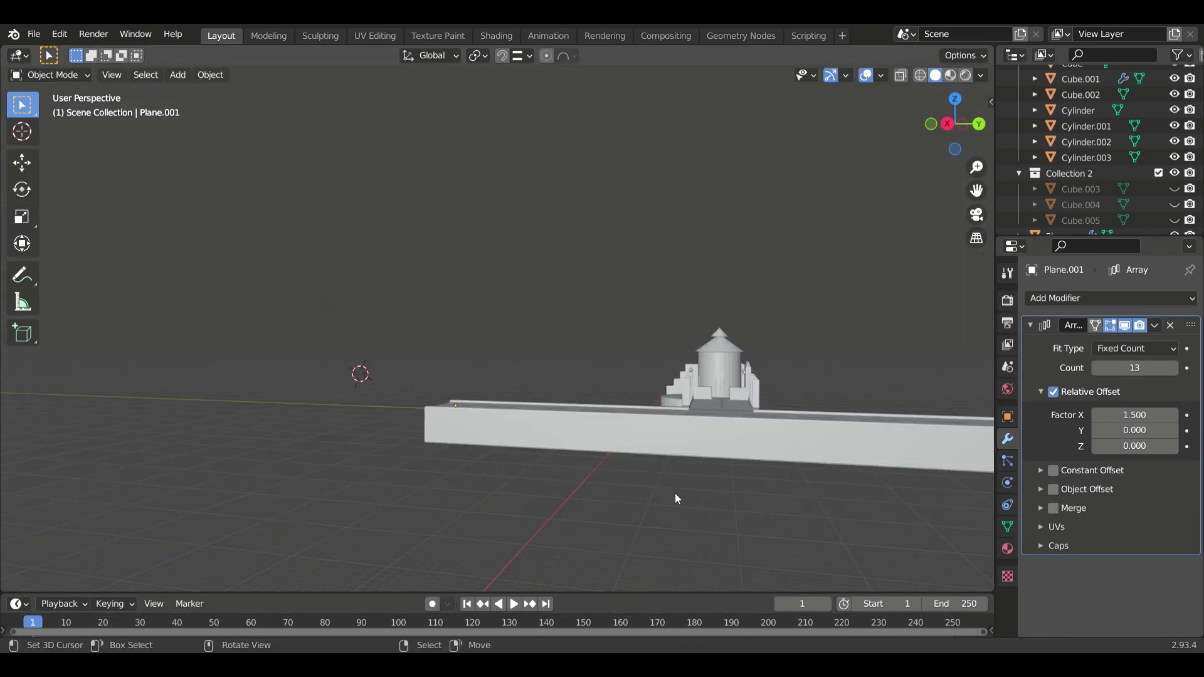
scroll(674, 497, "up", 5)
Copy a round stud and place it beside the tower, raised along Z.
left_click(862, 347)
key("g")
key("x")
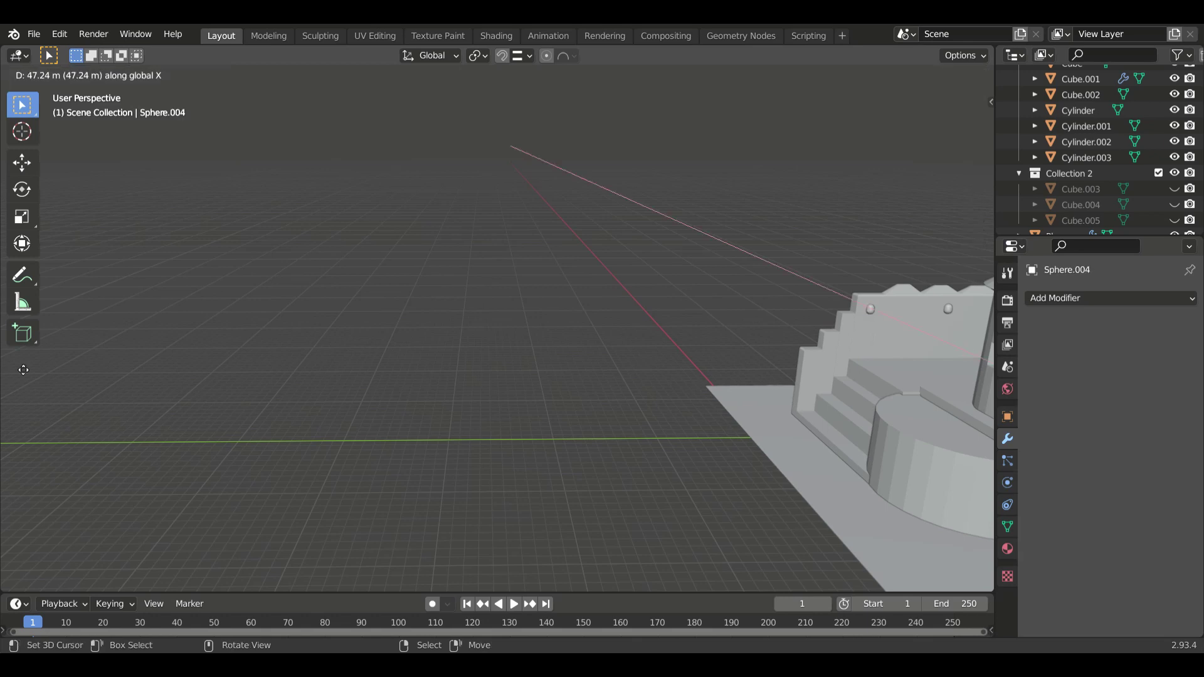
right_click(653, 284)
mouse_move(652, 284)
middle_mouse_down()
mouse_move(856, 385)
mouse_move(966, 422)
middle_mouse_up()
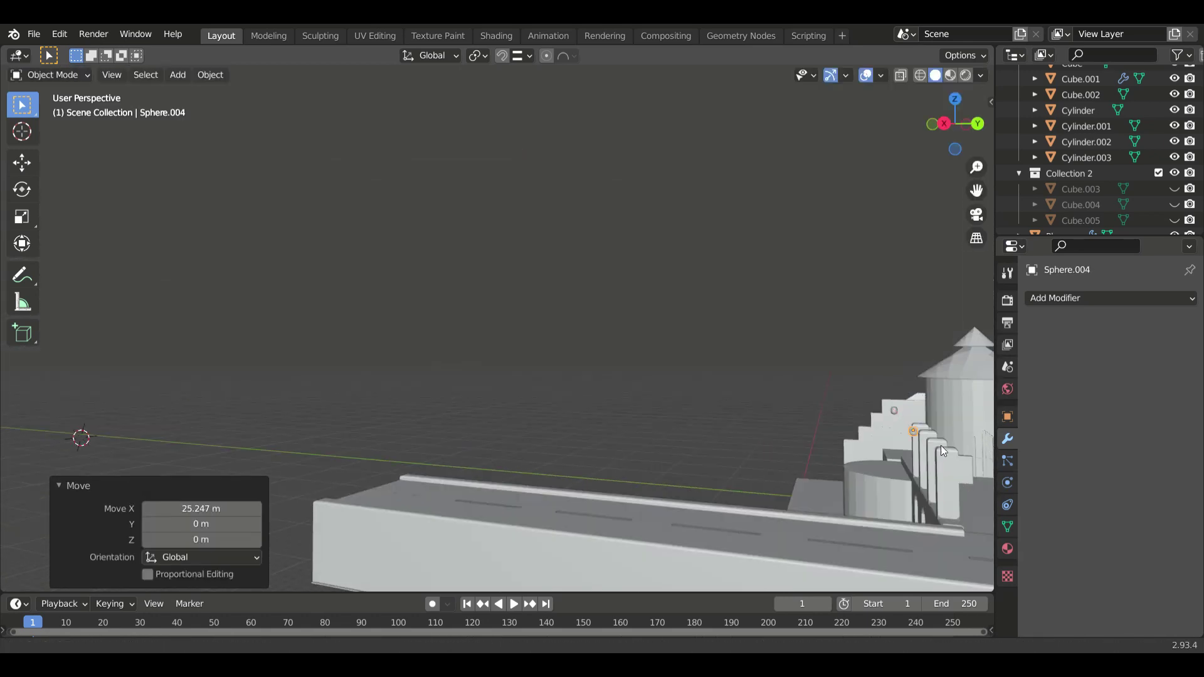
scroll(943, 450, "up", 3)
mouse_move(784, 519)
middle_mouse_down()
mouse_move(758, 558)
mouse_move(659, 533)
middle_mouse_up()
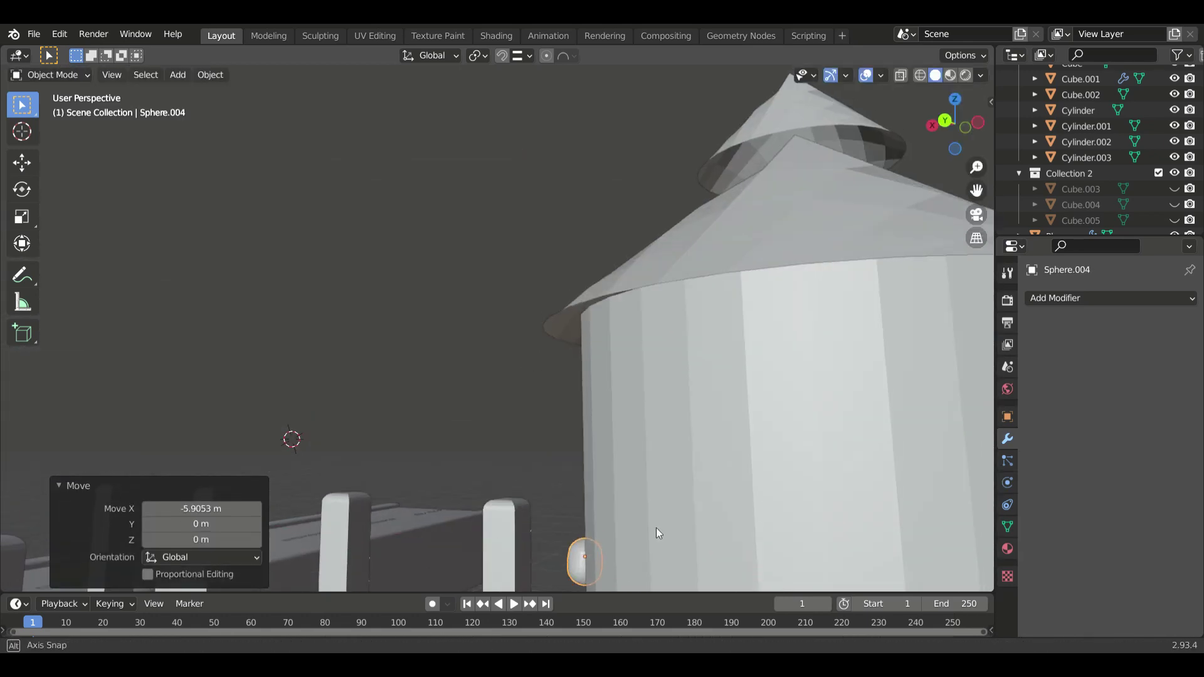
scroll(656, 533, "down", 3)
key("g")
key("z")
left_click(877, 440)
mouse_move(877, 440)
middle_mouse_down()
mouse_move(927, 479)
mouse_move(700, 559)
mouse_move(845, 498)
middle_mouse_up()
Select the road's end face in Edit Mode and lower it along Z.
left_click(700, 560)
key("Tab")
key("3")
left_click(845, 498)
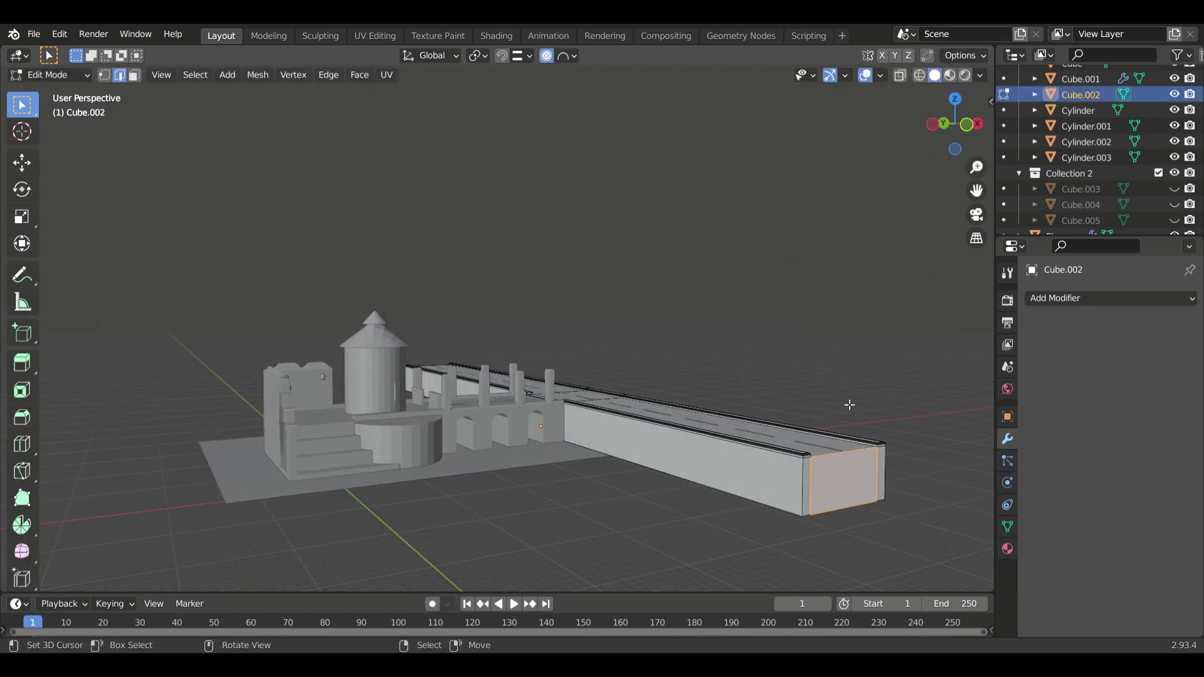
key("g")
mouse_move(849, 404)
middle_mouse_down()
mouse_move(891, 497)
mouse_move(846, 502)
middle_mouse_up()
key("g")
key("z")
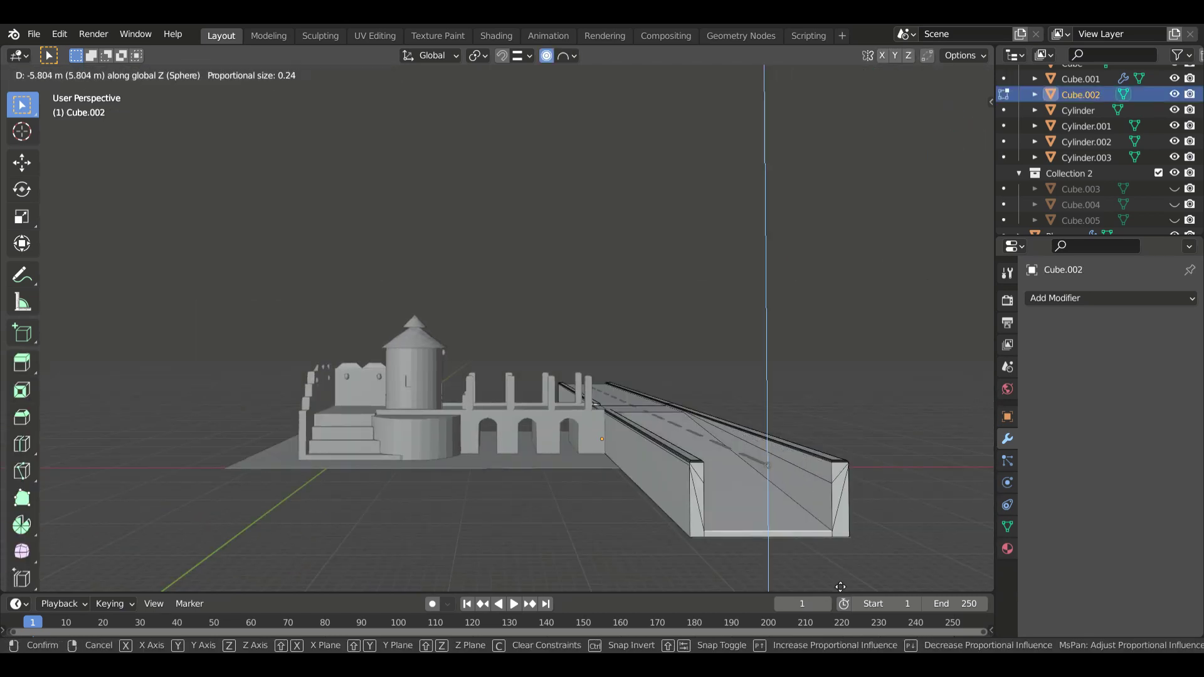
left_click(839, 572)
Lower the road's end further along Z into a slope and exit Edit Mode.
mouse_move(839, 573)
middle_mouse_down()
mouse_move(806, 522)
mouse_move(877, 464)
middle_mouse_up()
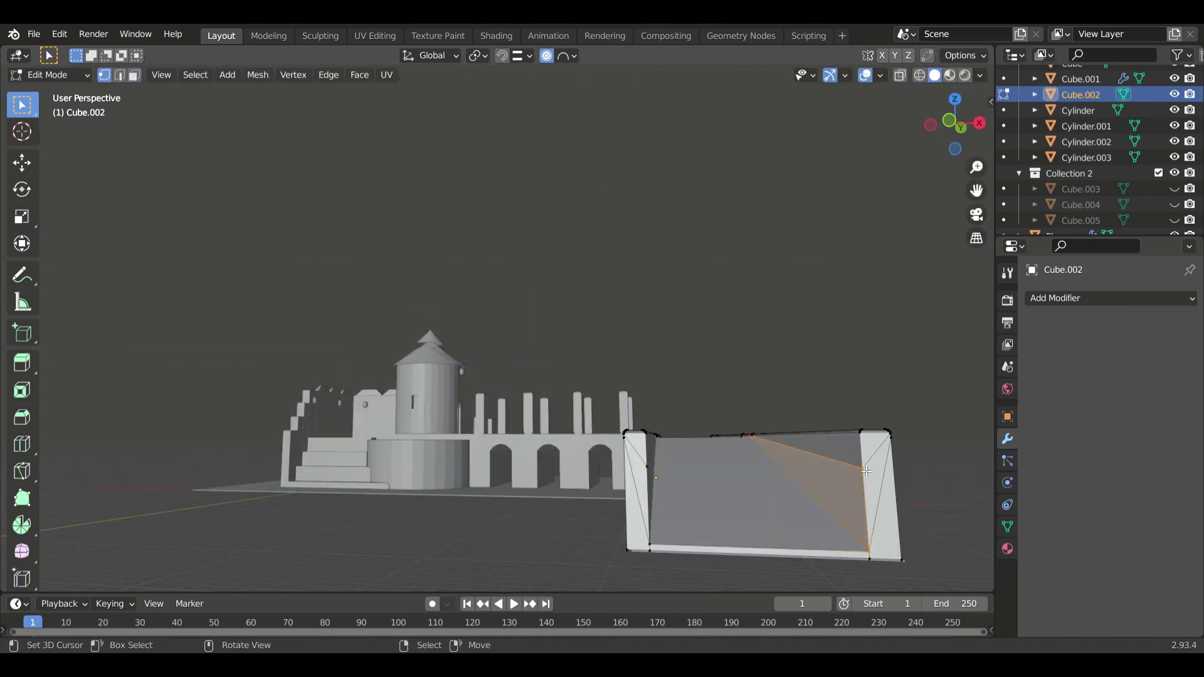
key("g")
key("z")
left_click(654, 450)
middle_click_drag(654, 450, 531, 481)
key("g")
key("z")
left_click(530, 524)
middle_click_drag(530, 524, 581, 511)
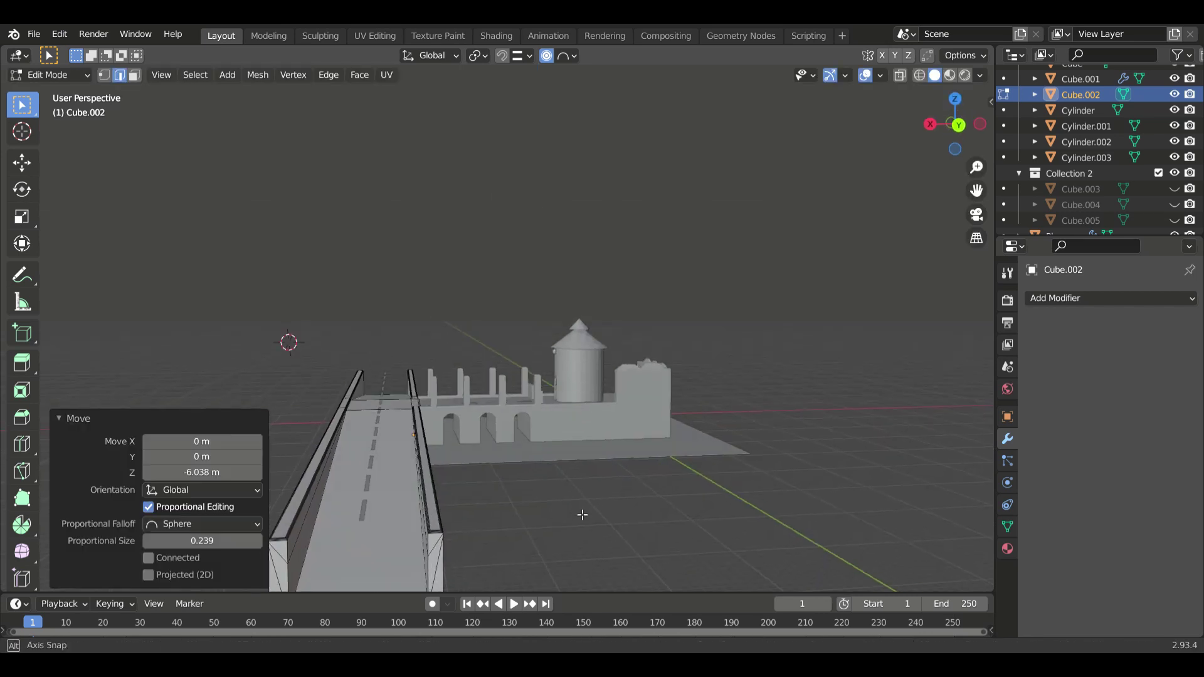
key("Tab")
Reduce the dashes to 5, then tilt and lower them to follow the slope.
left_click(389, 411)
middle_click_drag(494, 547, 464, 585)
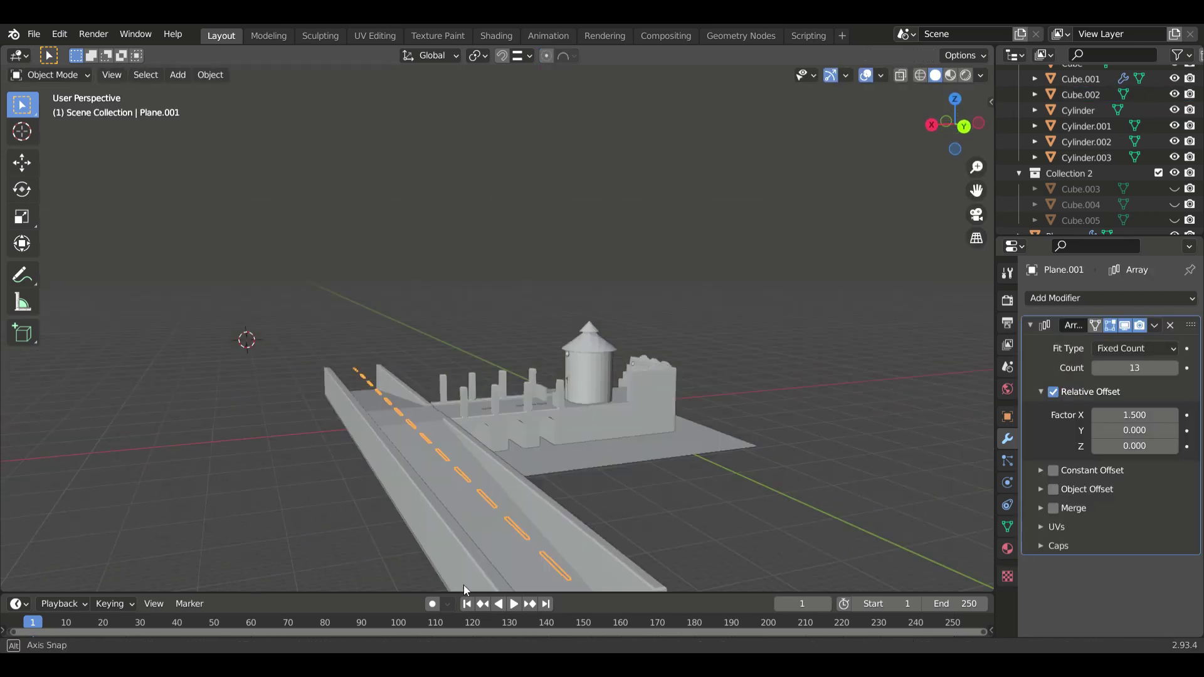
left_click_drag(1134, 369, 1104, 368)
middle_click_drag(564, 439, 347, 483)
key("r")
left_click(429, 555)
key("g")
key("z")
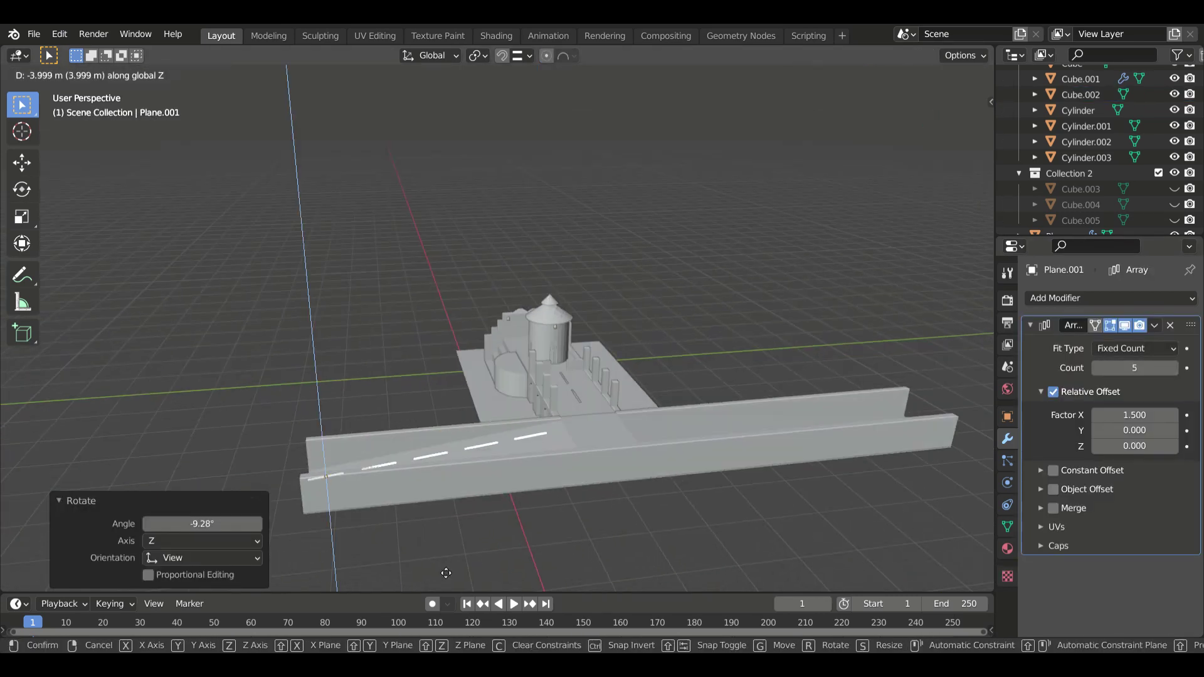
left_click(443, 570)
mouse_move(444, 570)
middle_mouse_down()
mouse_move(681, 504)
mouse_move(680, 541)
mouse_move(838, 556)
mouse_move(816, 586)
middle_mouse_up()
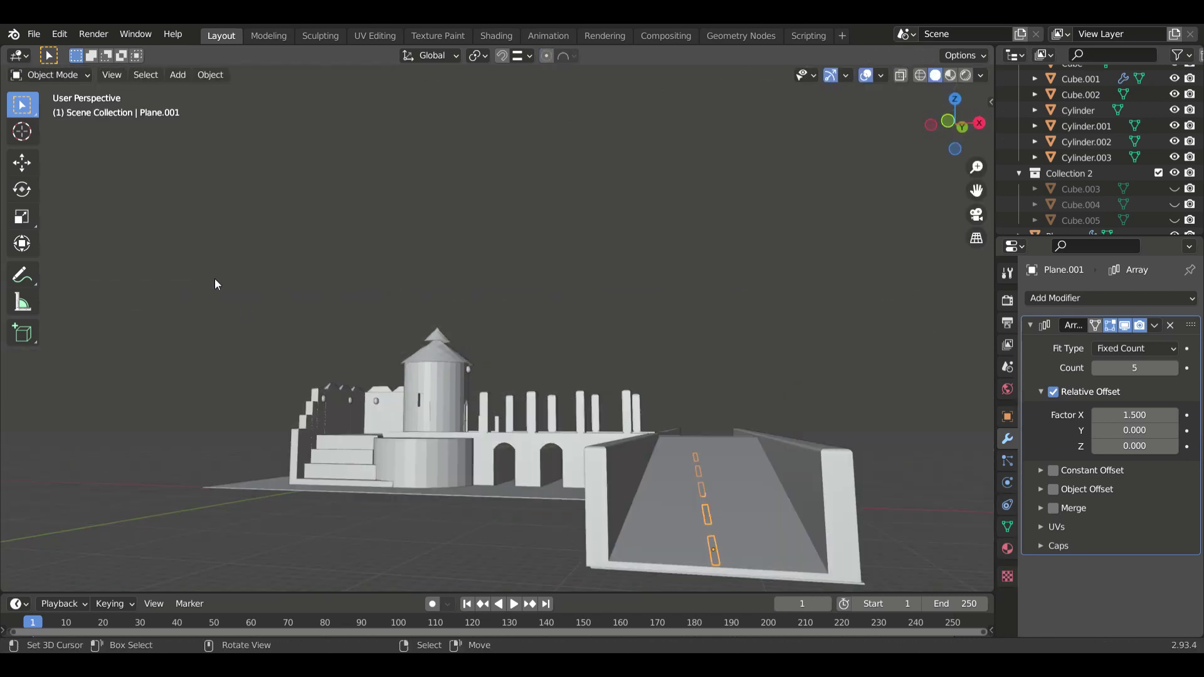
Add a loop cut to the road, shifting its geometry 1.2817 m.
left_click(657, 500)
mouse_move(657, 500)
middle_mouse_down()
mouse_move(691, 562)
mouse_move(708, 529)
mouse_move(709, 555)
mouse_move(717, 546)
mouse_move(695, 548)
mouse_move(659, 518)
middle_mouse_up()
left_click(693, 567)
key("Tab")
left_click(701, 568)
left_click(720, 546)
left_click(707, 550)
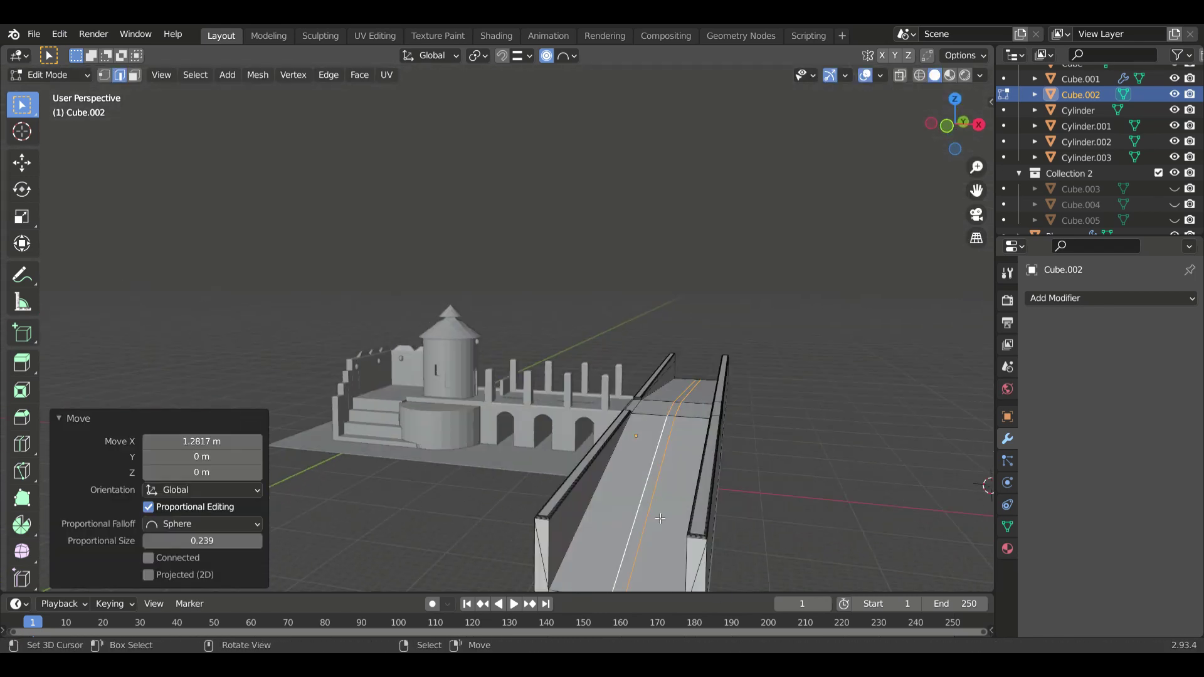
Cut a second lengthwise loop along the road, sliding it off-centre.
left_click(657, 546)
left_click(669, 554)
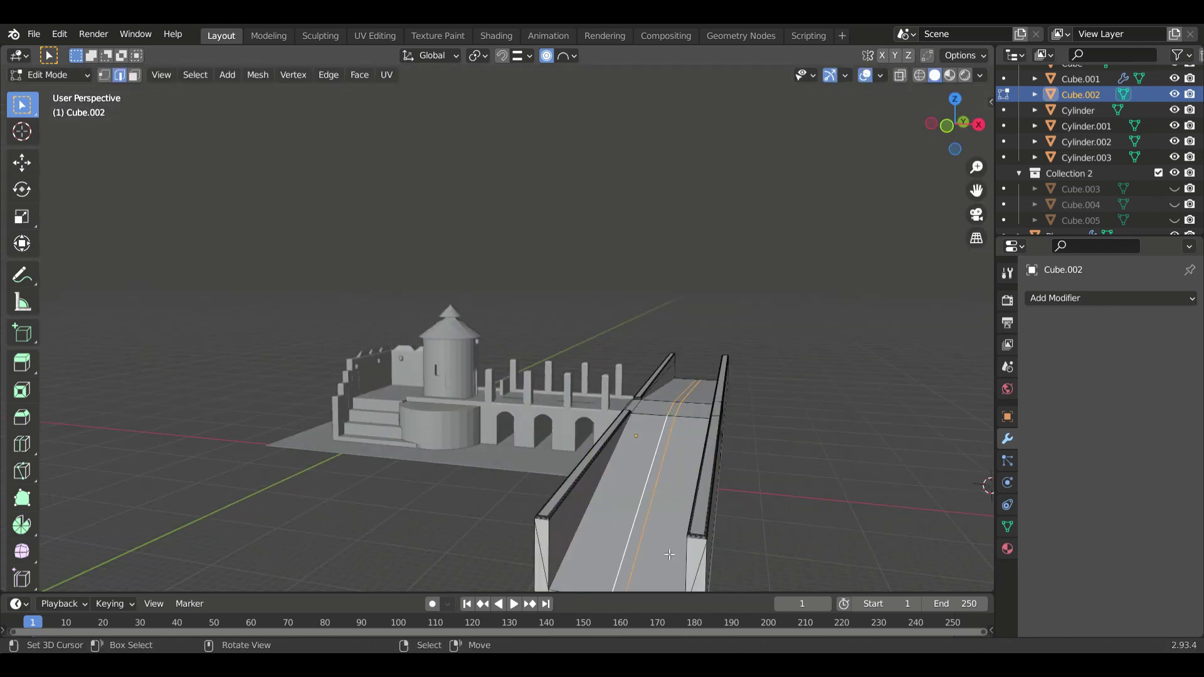
left_click(648, 507)
mouse_move(649, 506)
middle_mouse_down()
mouse_move(771, 411)
mouse_move(475, 492)
mouse_move(386, 409)
middle_mouse_up()
scroll(772, 411, "down", 4)
scroll(475, 492, "up", 4)
Leave the road's Edit Mode and select the castle wall block for editing.
key("3")
key("Tab")
left_click(627, 527)
key("Tab")
middle_click_drag(627, 528, 631, 509)
key("Tab")
left_click(556, 495)
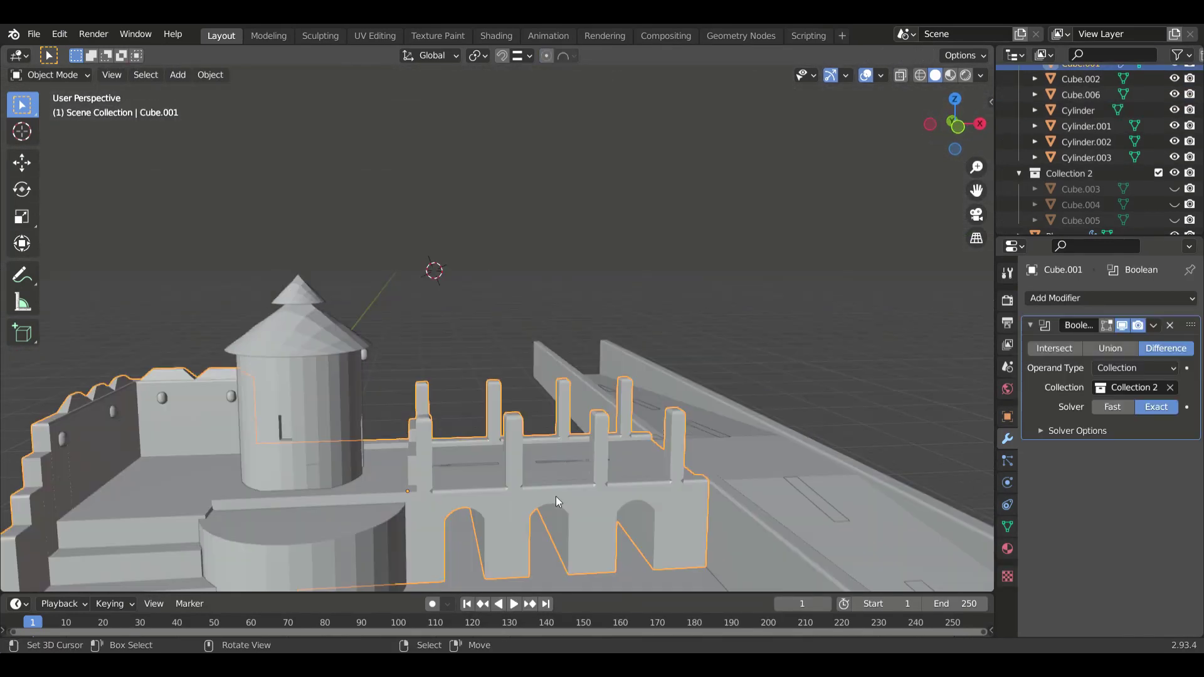
middle_click_drag(556, 495, 290, 462)
Paint-select the wall posts and separate them into their own object.
key("Tab")
key("c")
left_click(289, 462)
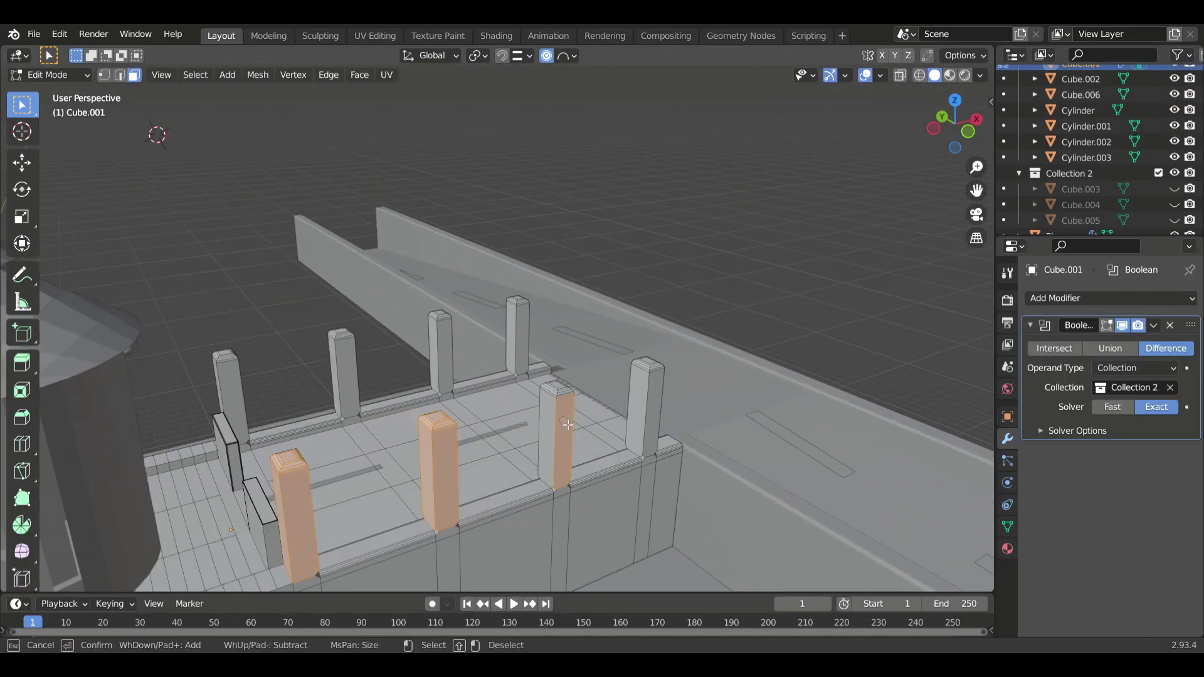
middle_click_drag(276, 479, 503, 480)
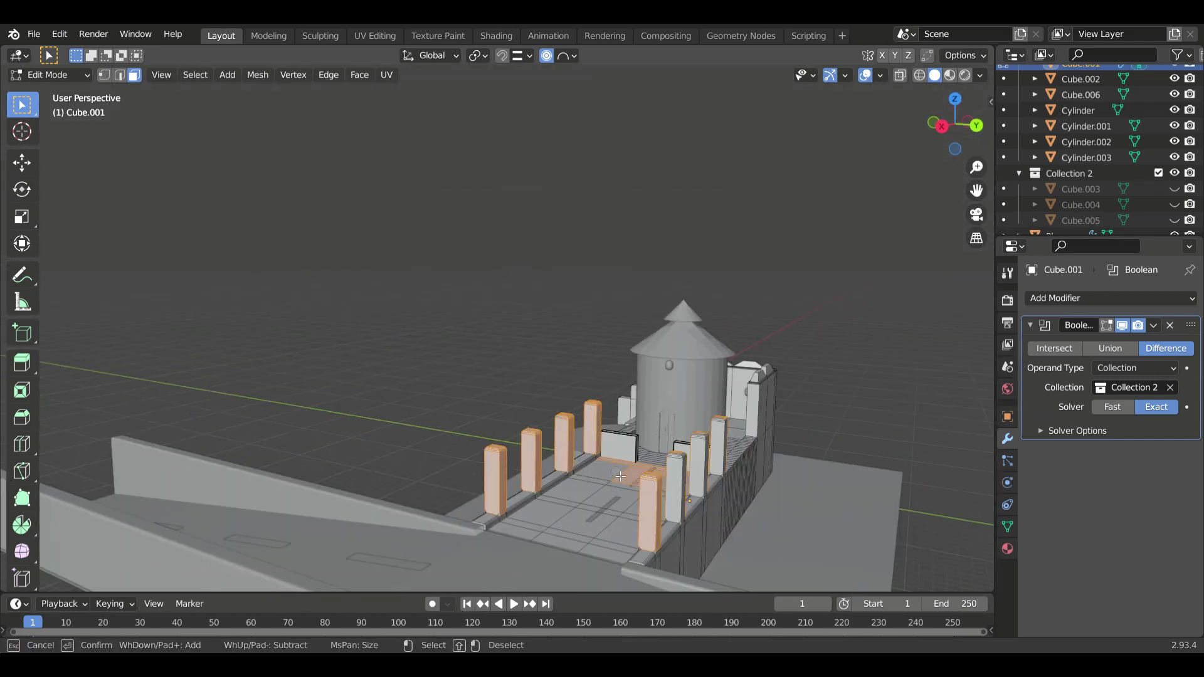
key("Escape")
middle_click_drag(716, 475, 839, 566)
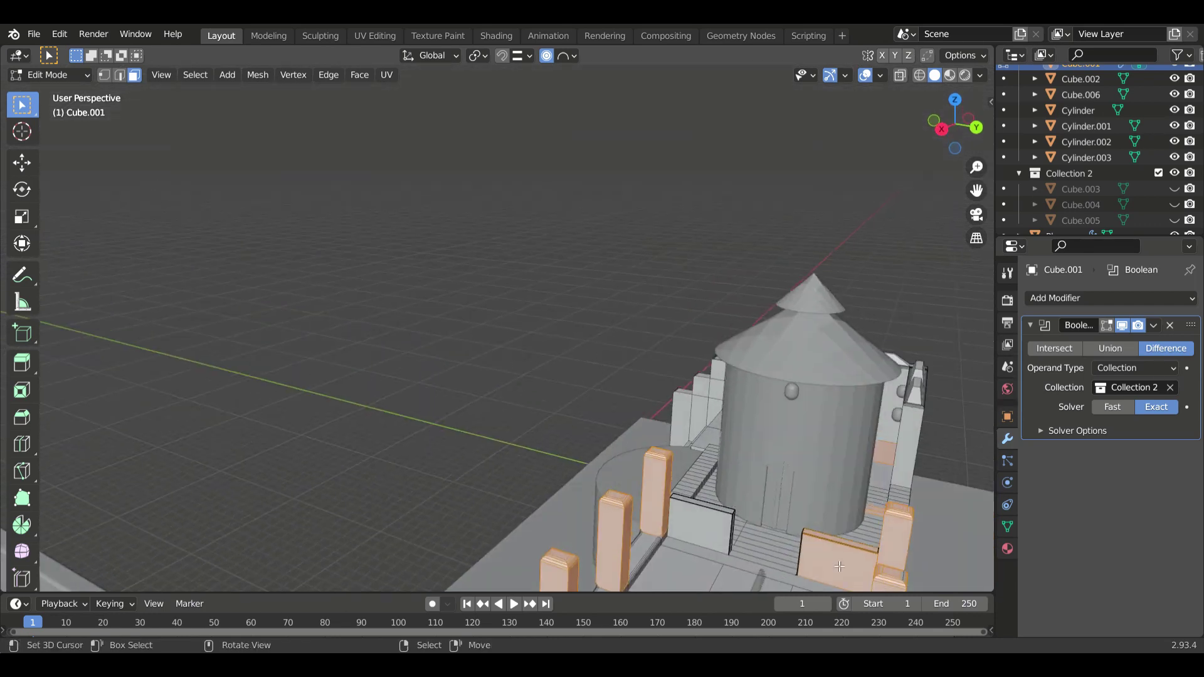
middle_click_drag(964, 553, 726, 538)
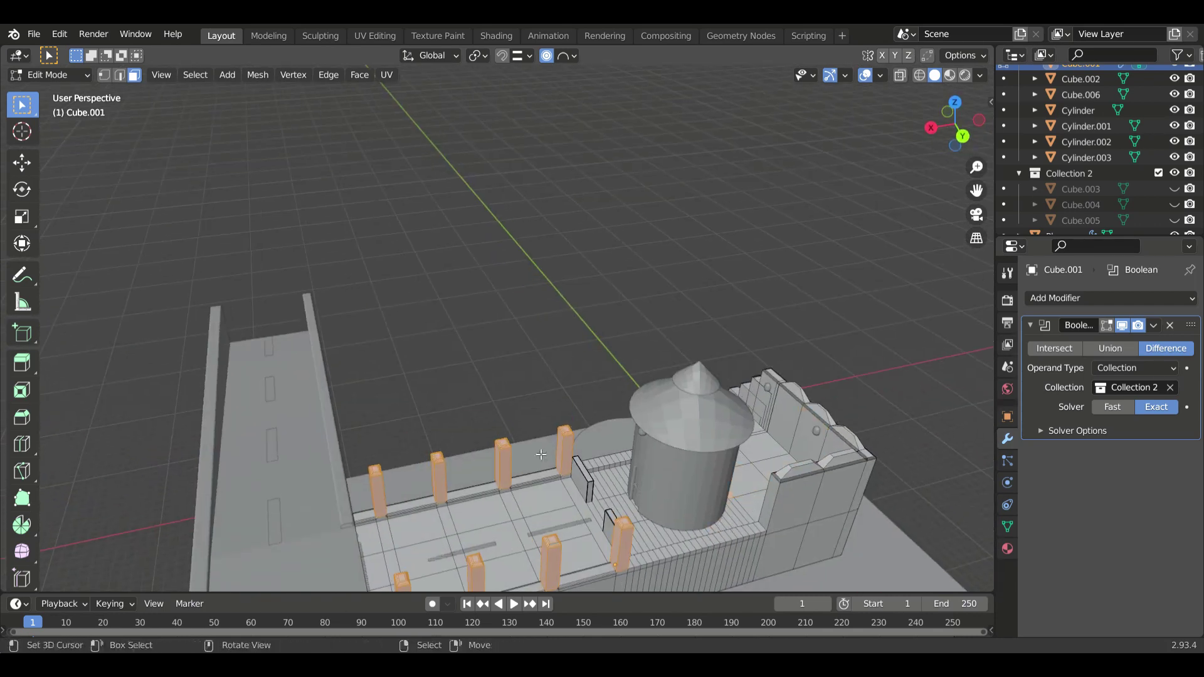
mouse_move(540, 454)
middle_mouse_down()
mouse_move(718, 377)
mouse_move(173, 471)
mouse_move(289, 568)
middle_mouse_up()
key("F3")
key("Return")
key("Tab")
Select the courtyard's floor and stair faces and separate them with P > Selection.
left_click(173, 471)
key("Tab")
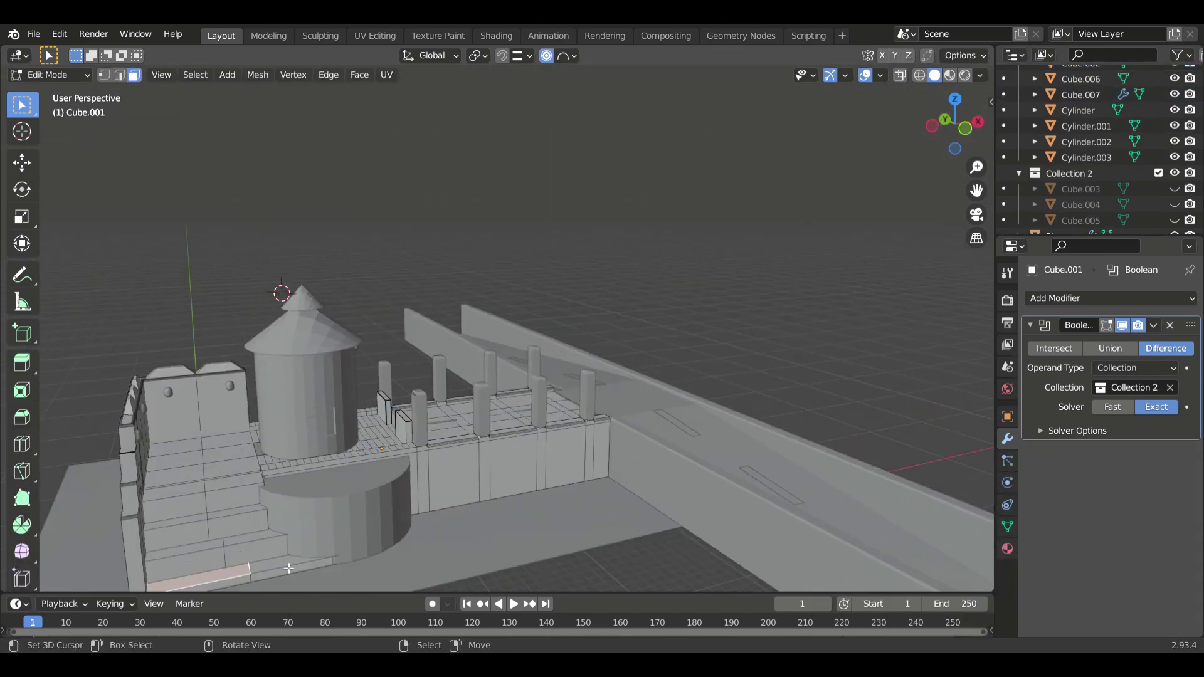
mouse_move(219, 503)
middle_mouse_down()
mouse_move(621, 527)
mouse_move(599, 572)
middle_mouse_up()
key("c")
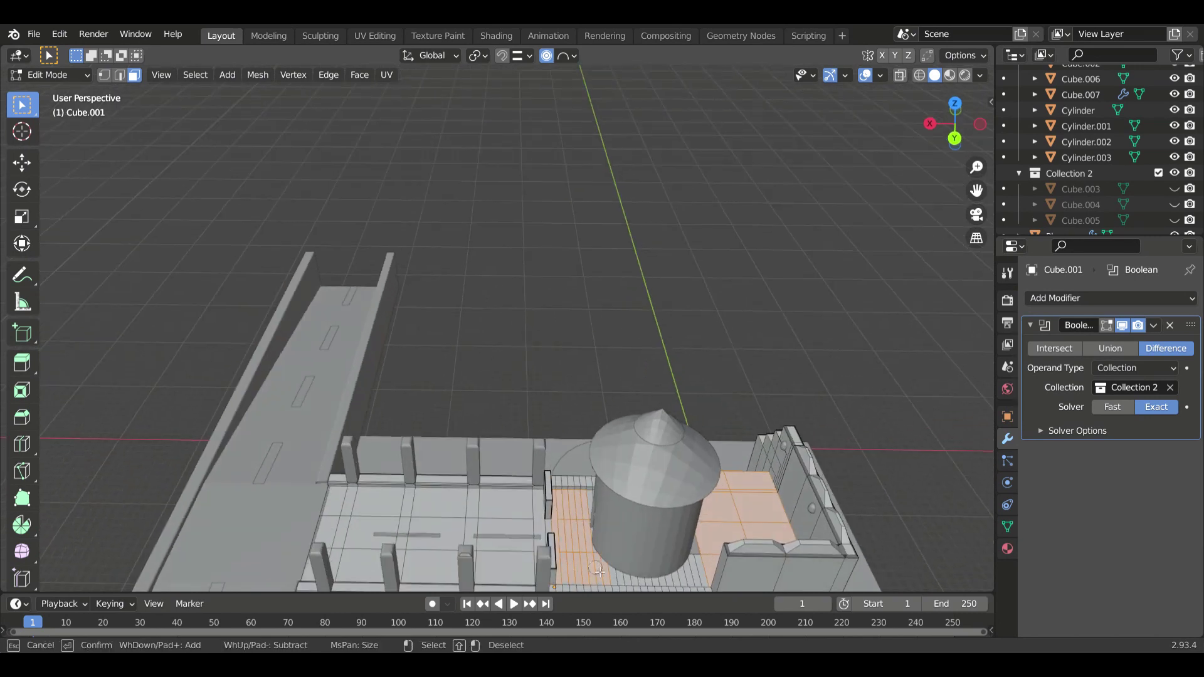
middle_click_drag(700, 557, 364, 226)
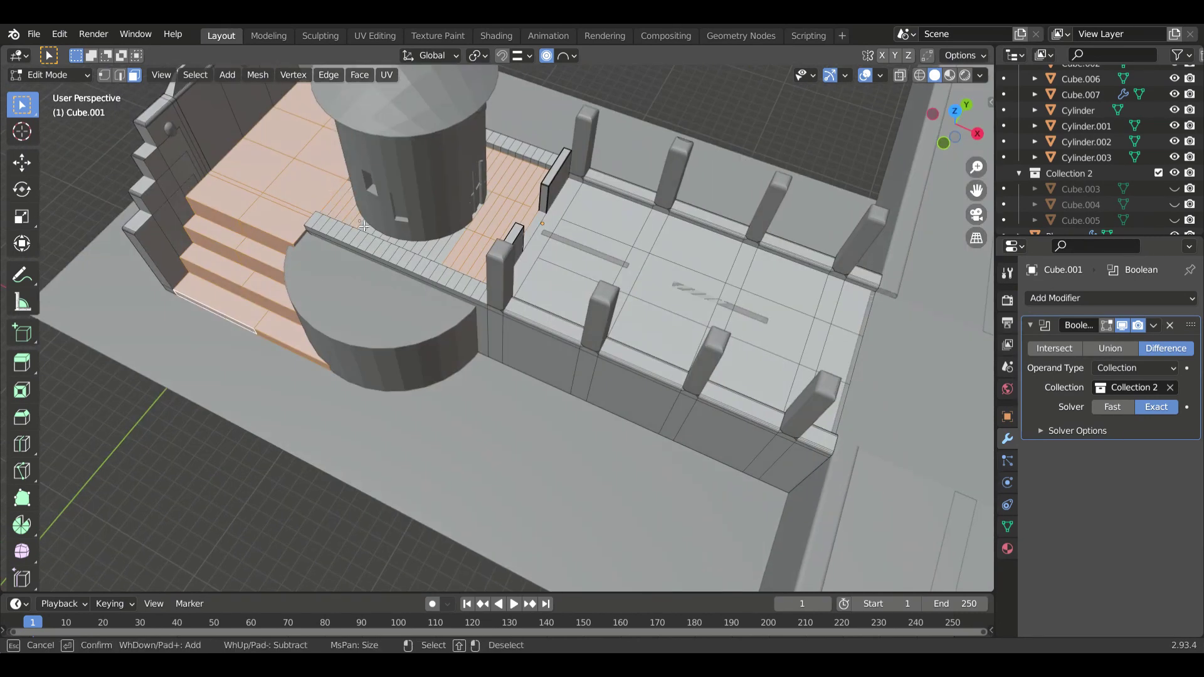
scroll(633, 273, "down", 3)
middle_click_drag(633, 274, 676, 397)
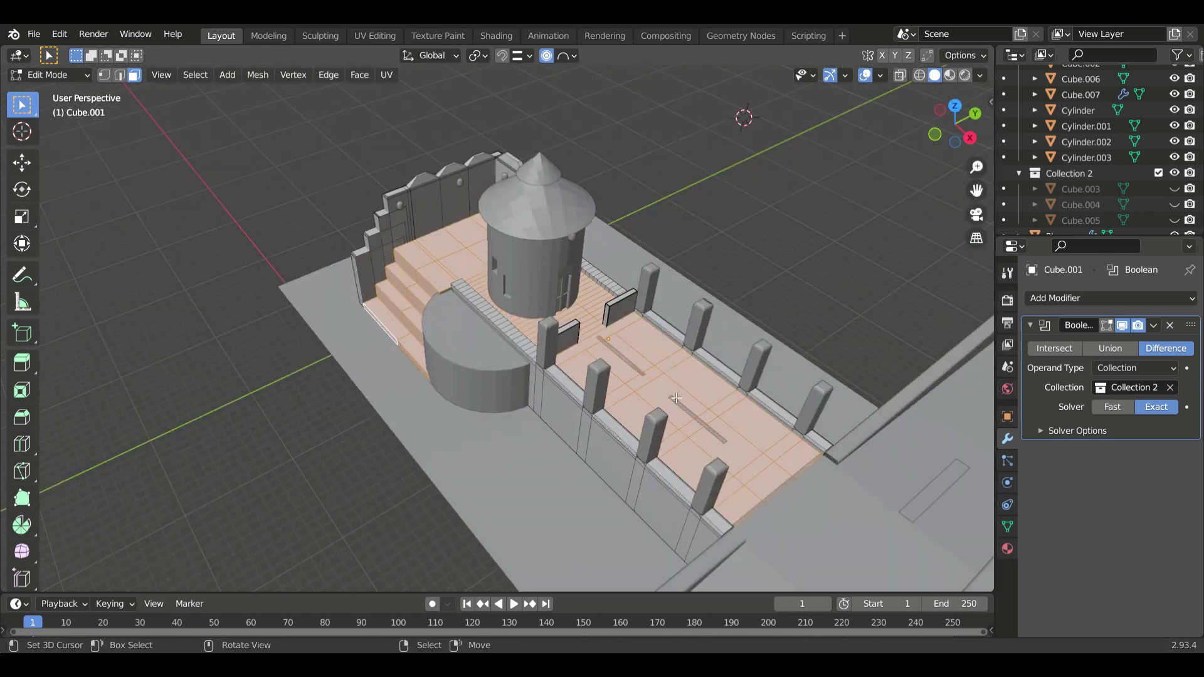
mouse_move(282, 340)
middle_mouse_down()
mouse_move(163, 511)
mouse_move(326, 307)
mouse_move(384, 333)
mouse_move(450, 319)
mouse_move(665, 439)
middle_mouse_up()
key("p")
left_click(210, 514)
key("Tab")
key("Tab")
Circle-select the road surface faces in Edit Mode.
key("alt+q")
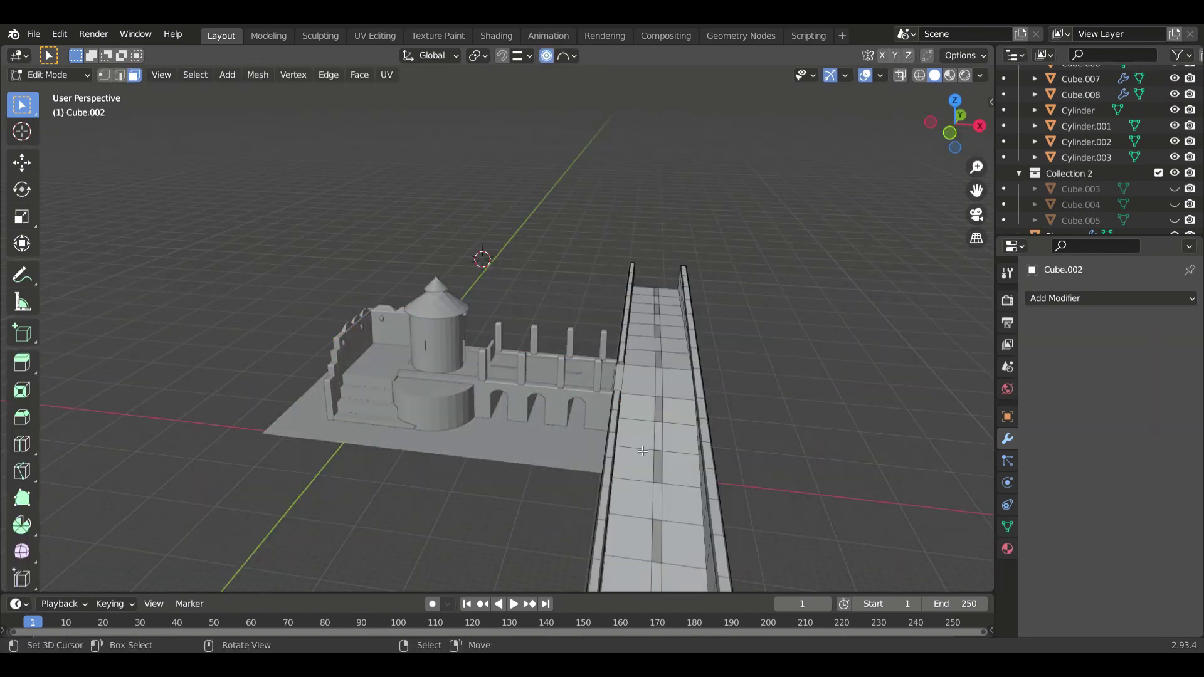
key("c")
left_click(668, 452)
mouse_move(783, 488)
middle_mouse_down()
mouse_move(736, 518)
mouse_move(449, 532)
middle_mouse_up()
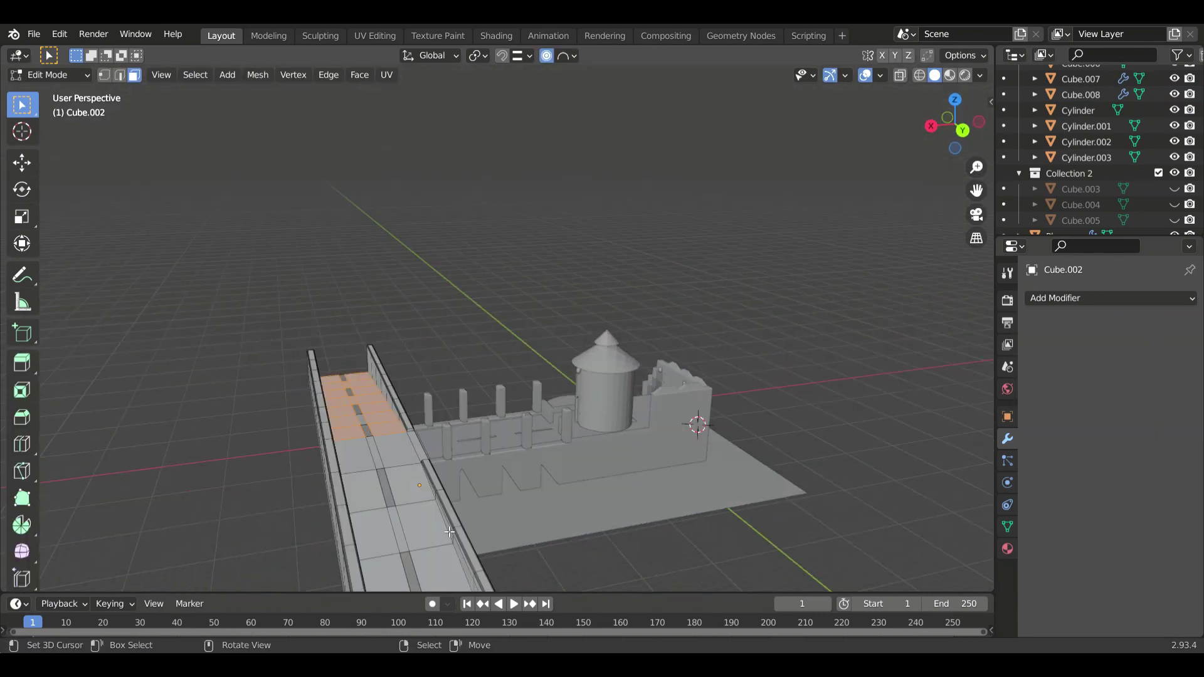
left_click_drag(377, 511, 389, 540)
key("Escape")
scroll(371, 549, "down", 3)
middle_click_drag(371, 549, 511, 529)
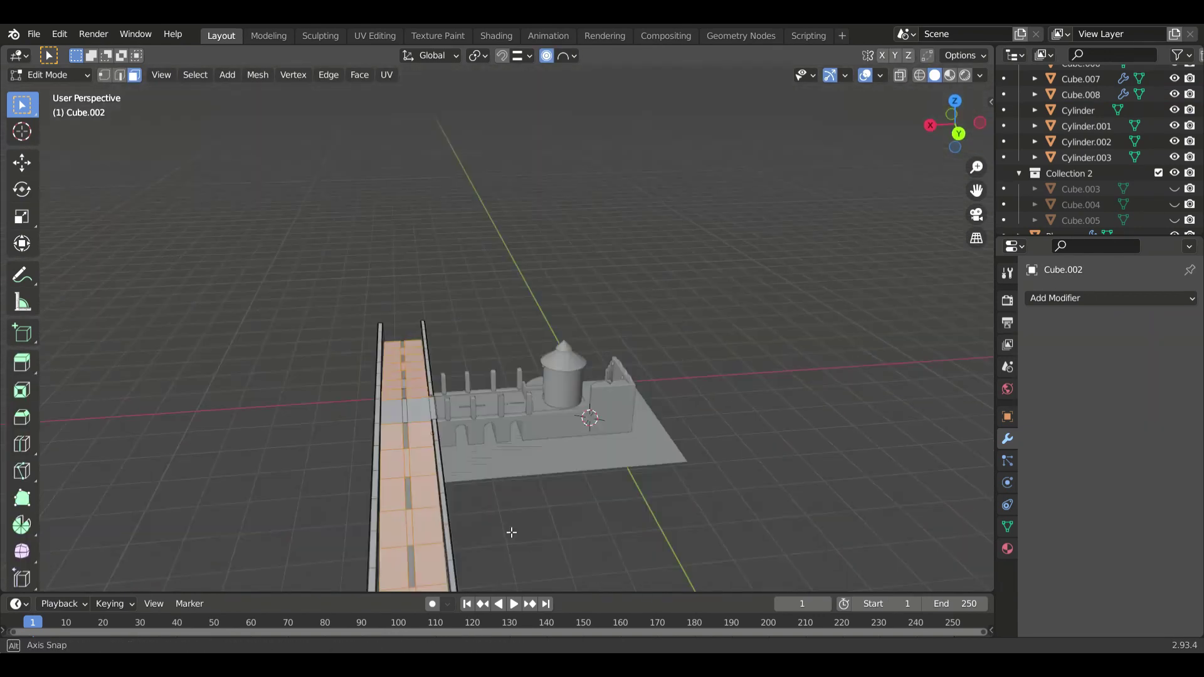
scroll(519, 524, "up", 3)
Separate the selected road faces into their own object.
key("Tab")
scroll(520, 524, "down", 3)
mouse_move(597, 494)
middle_mouse_down()
mouse_move(559, 484)
mouse_move(551, 287)
middle_mouse_up()
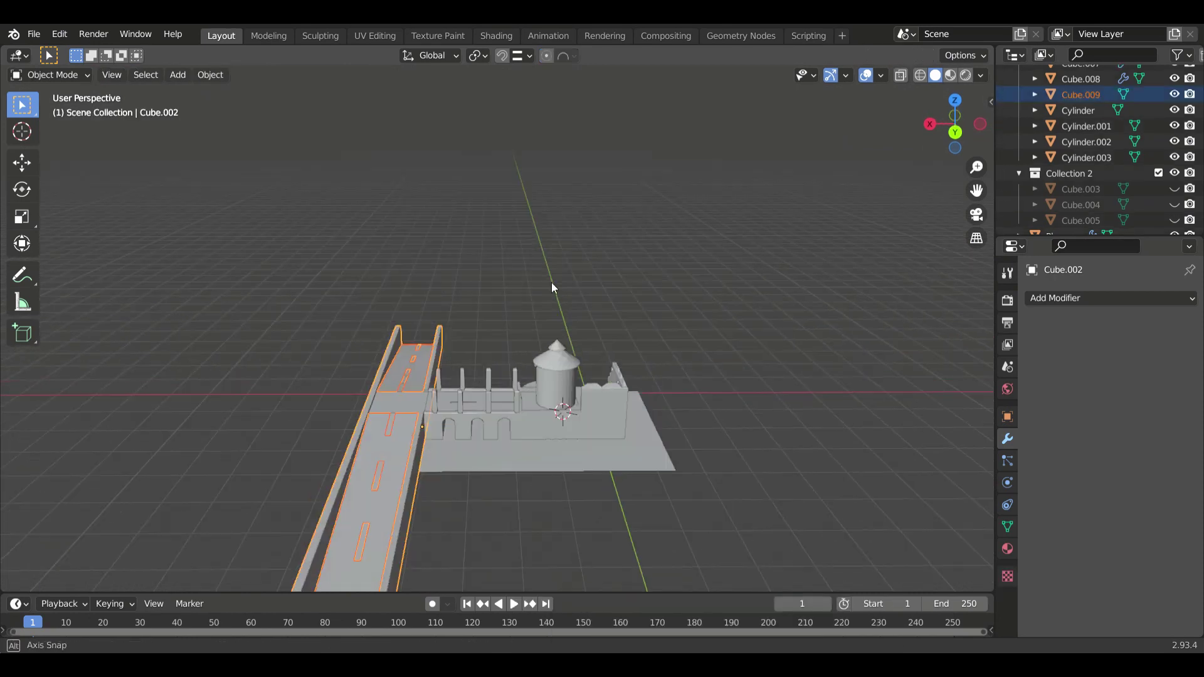
left_click(553, 330)
mouse_move(553, 329)
middle_mouse_down()
mouse_move(612, 415)
mouse_move(717, 494)
mouse_move(450, 480)
mouse_move(455, 518)
mouse_move(415, 524)
middle_mouse_up()
scroll(717, 494, "up", 5)
Move the ground Cube's geometry along Y with proportional editing.
left_click(570, 575)
key("Tab")
key("g")
key("y")
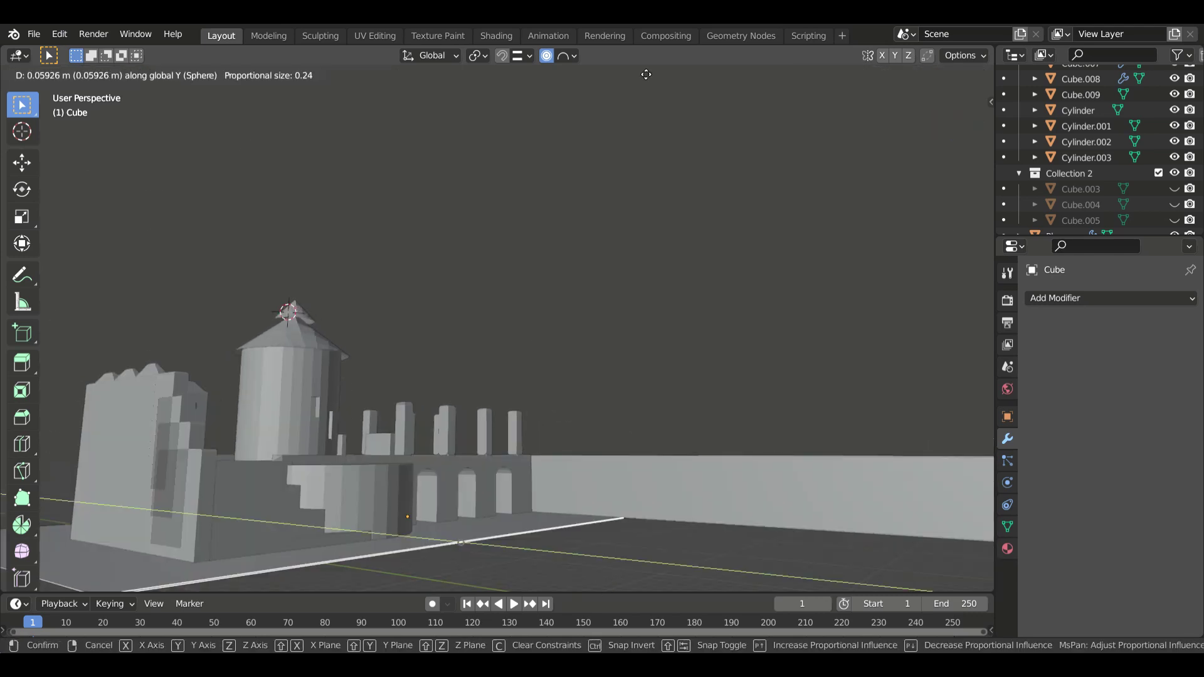
left_click(689, 439)
scroll(689, 439, "down", 3)
middle_click_drag(690, 439, 832, 390)
Set the ground's proportional Y move to -9.6688 m.
key("g")
key("y")
left_click(921, 430)
middle_click_drag(922, 430, 390, 489)
scroll(389, 489, "up", 3)
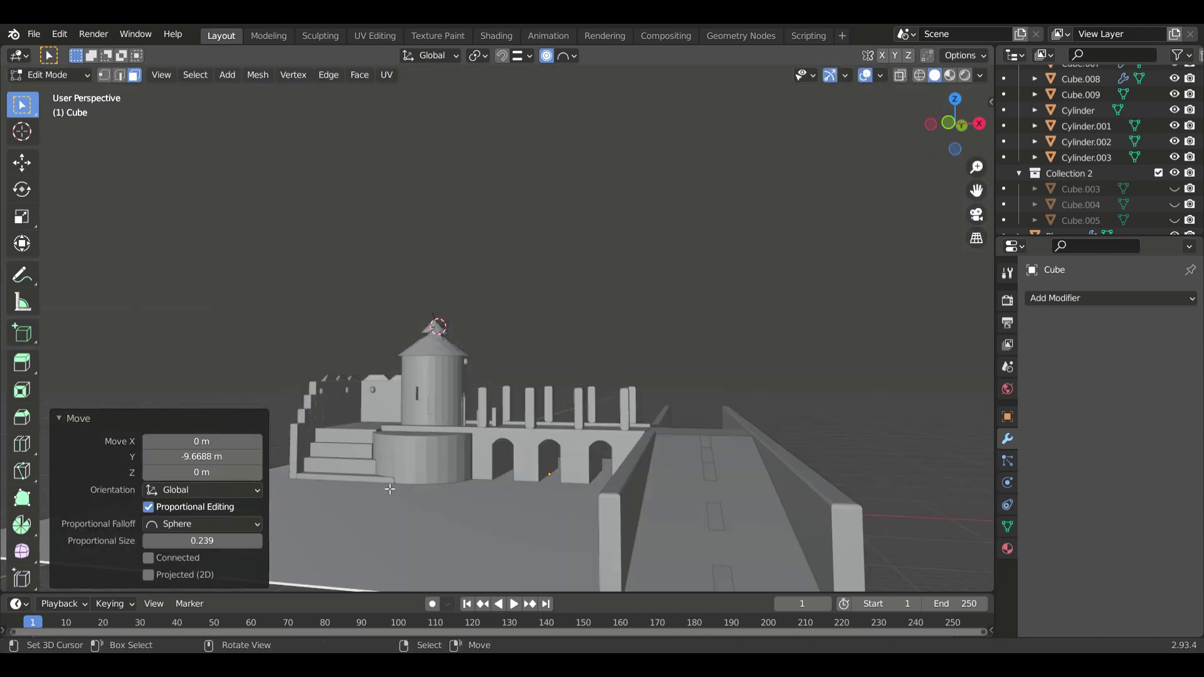
right_click(343, 282, "shift")
left_click(327, 547)
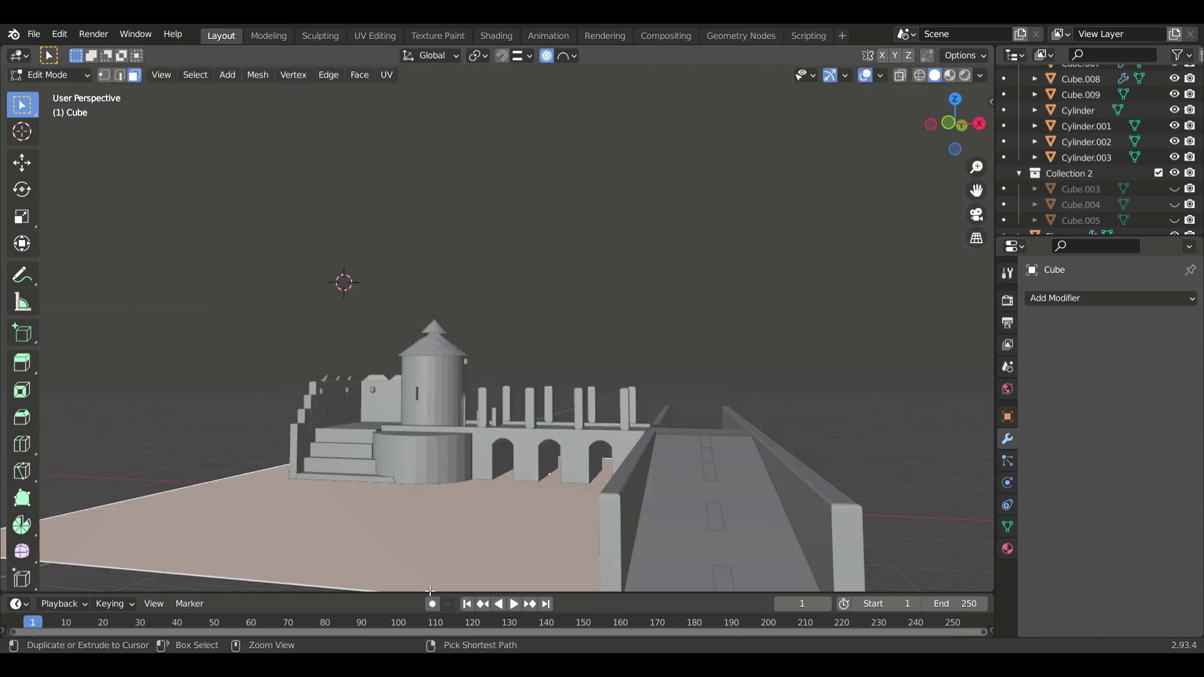
Save the project as somePlaceToChillout.blend and return to Object Mode.
key("ctrl+s")
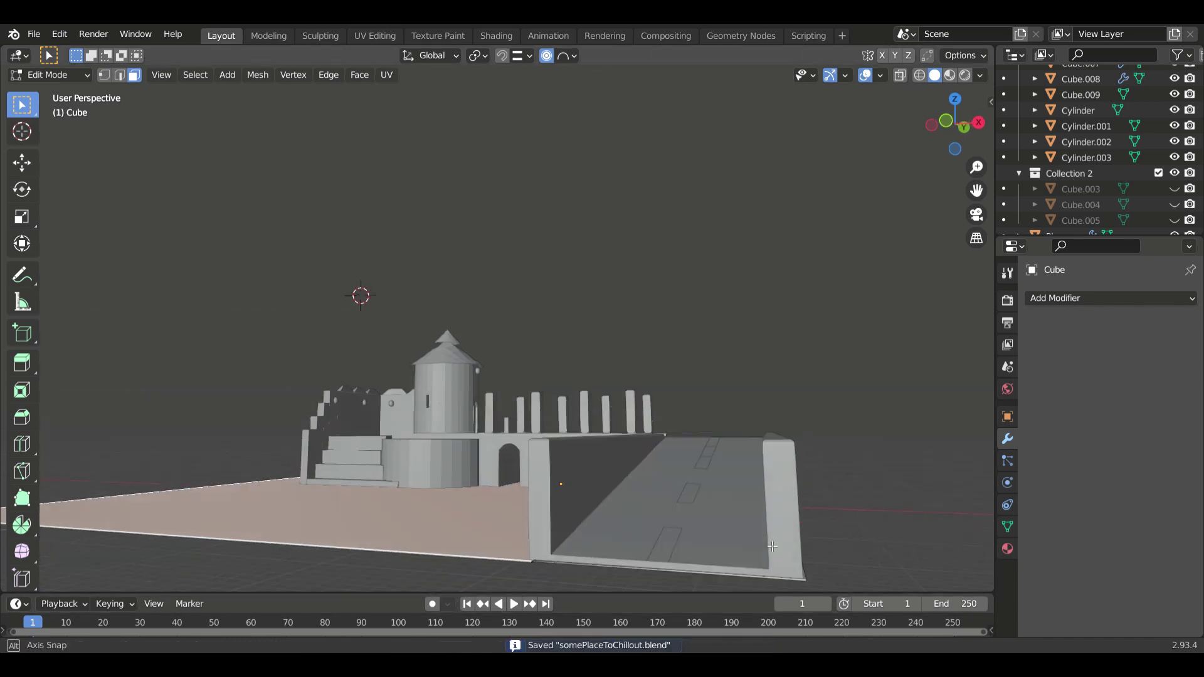
key("Tab")
scroll(752, 502, "up", 2)
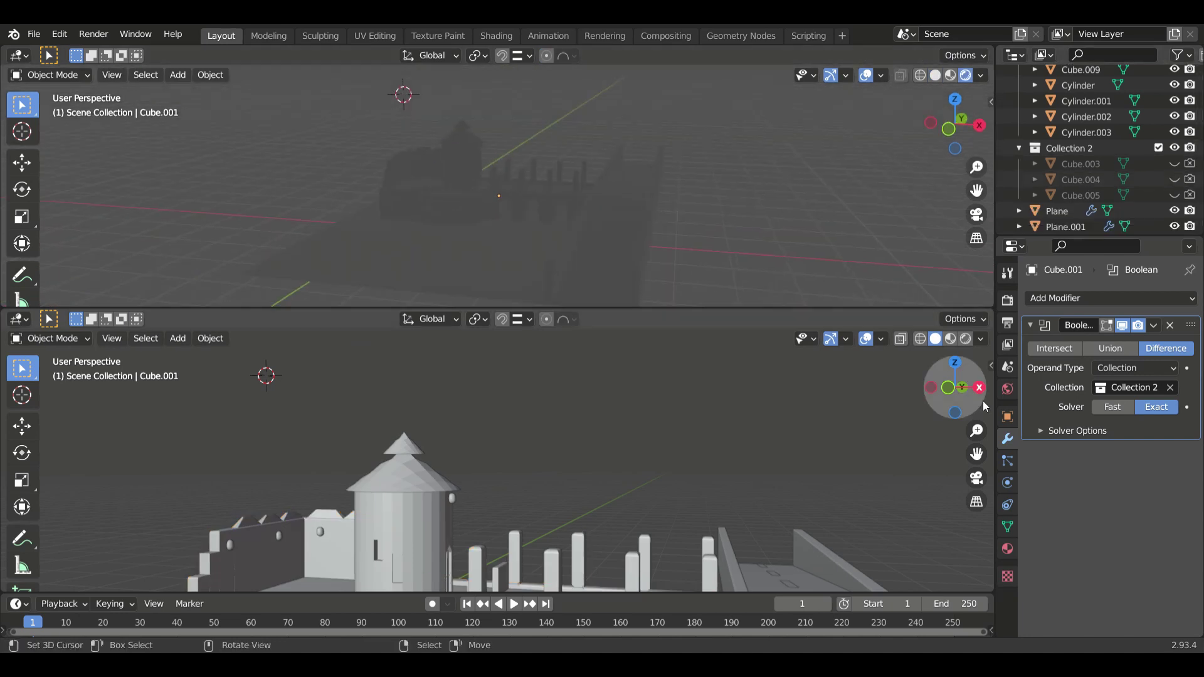
Switch the render engine to Cycles.
left_click(1006, 367)
left_click(1135, 295)
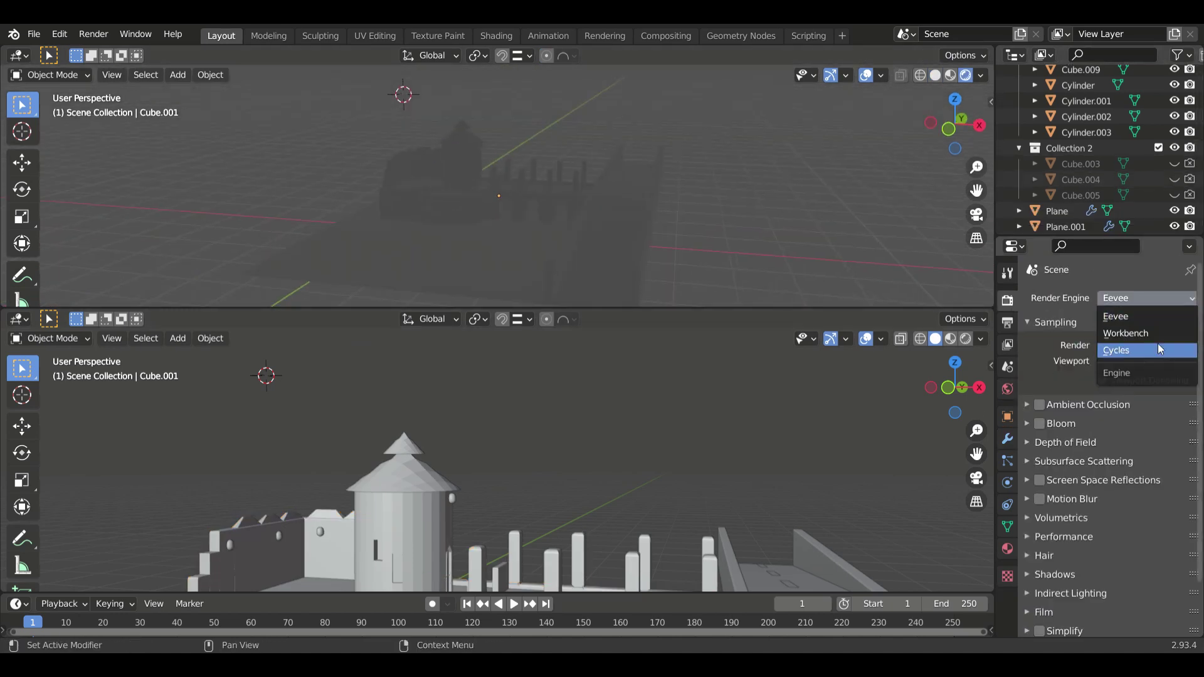
left_click(1158, 347)
Light the world with the sunset.exr environment texture, hidden from the camera.
left_click(1007, 389)
left_click(1137, 391)
left_click(784, 401)
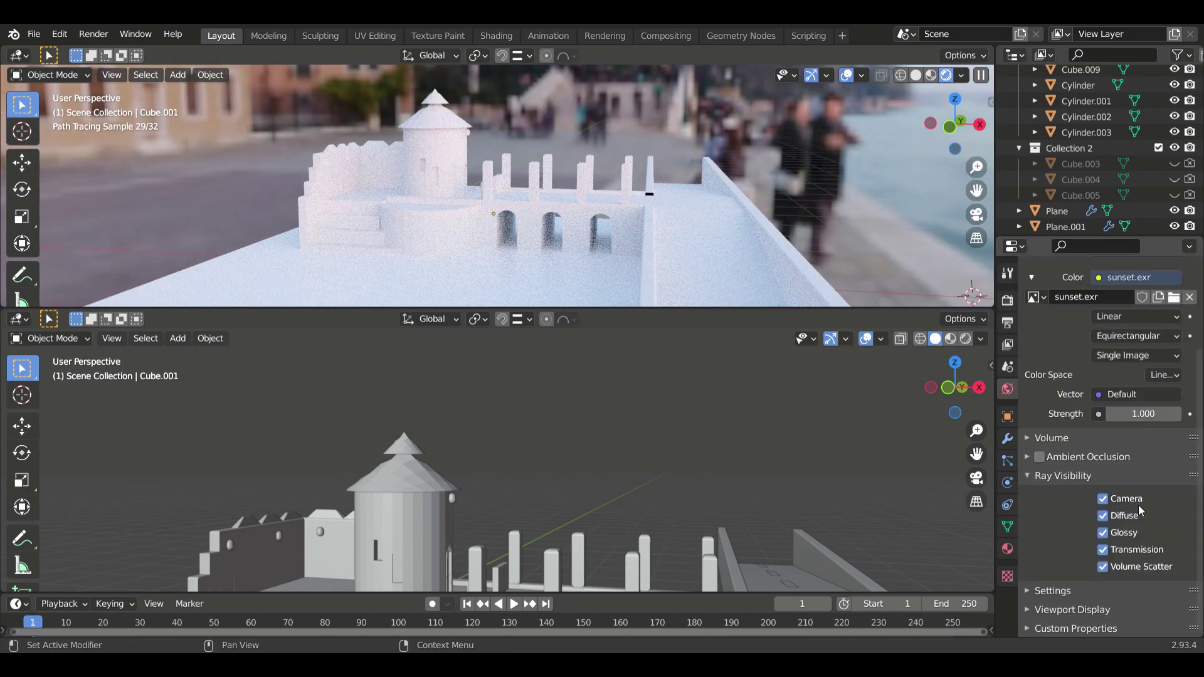
left_click(371, 443)
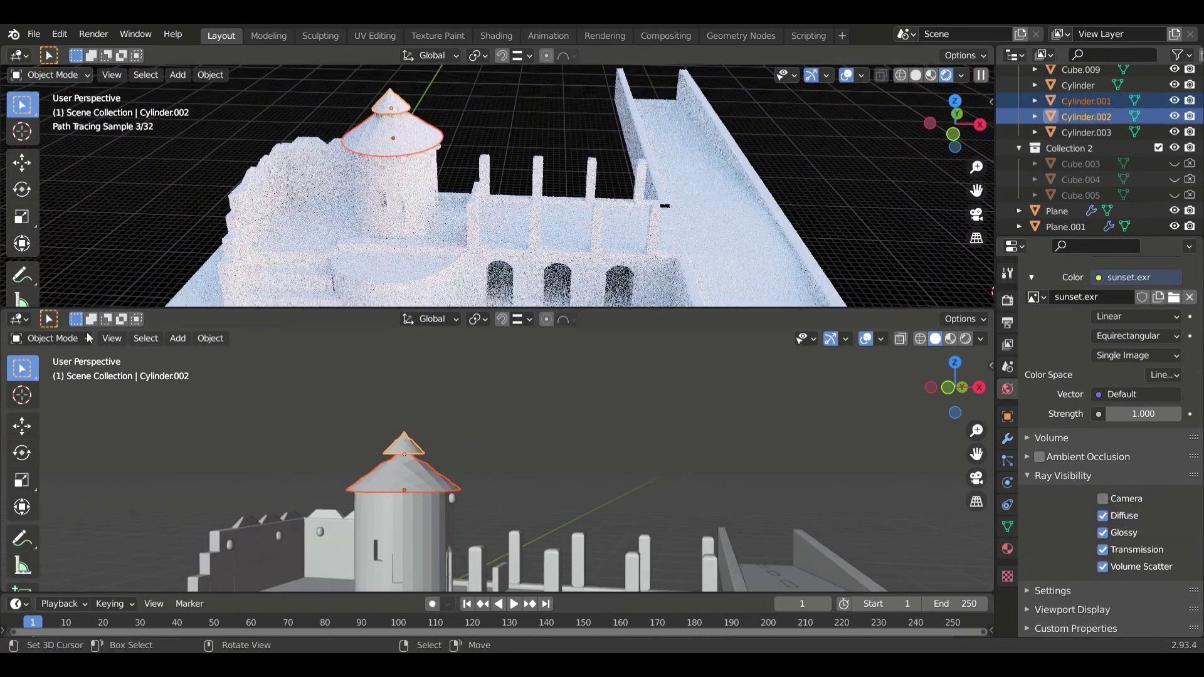
left_click(28, 323)
Make the roof material orange-red and share it across both roof pieces.
left_click(57, 464)
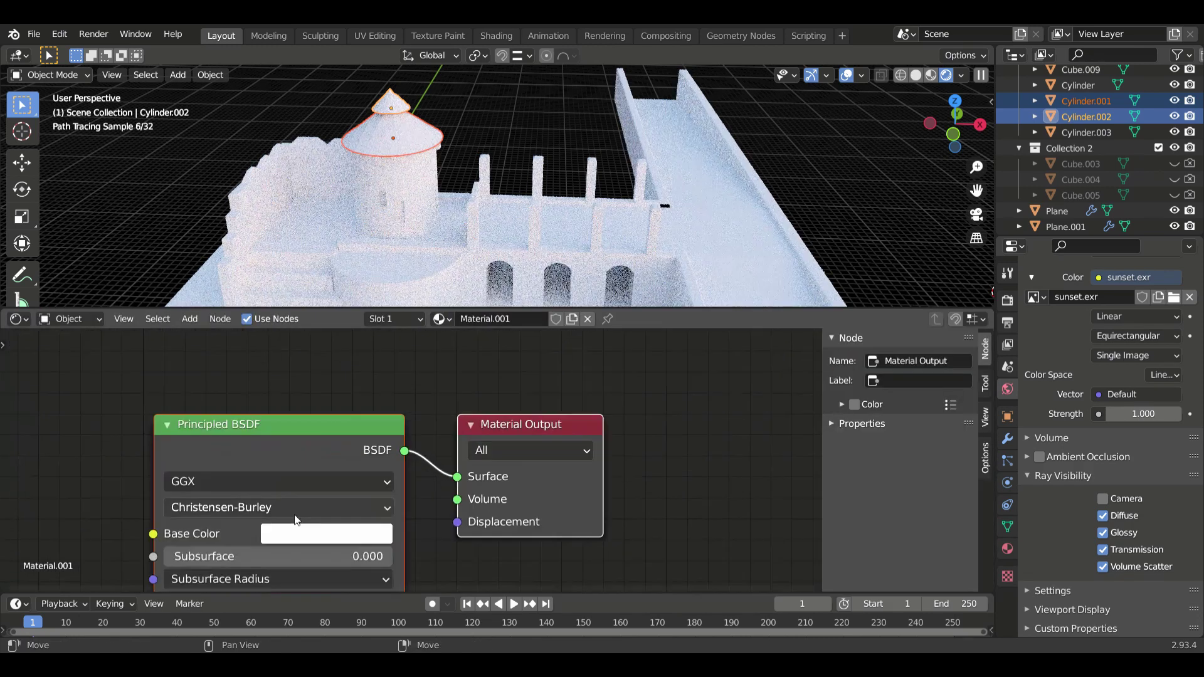
scroll(429, 462, "up", 2)
left_click(295, 560)
left_click_drag(328, 325, 325, 329)
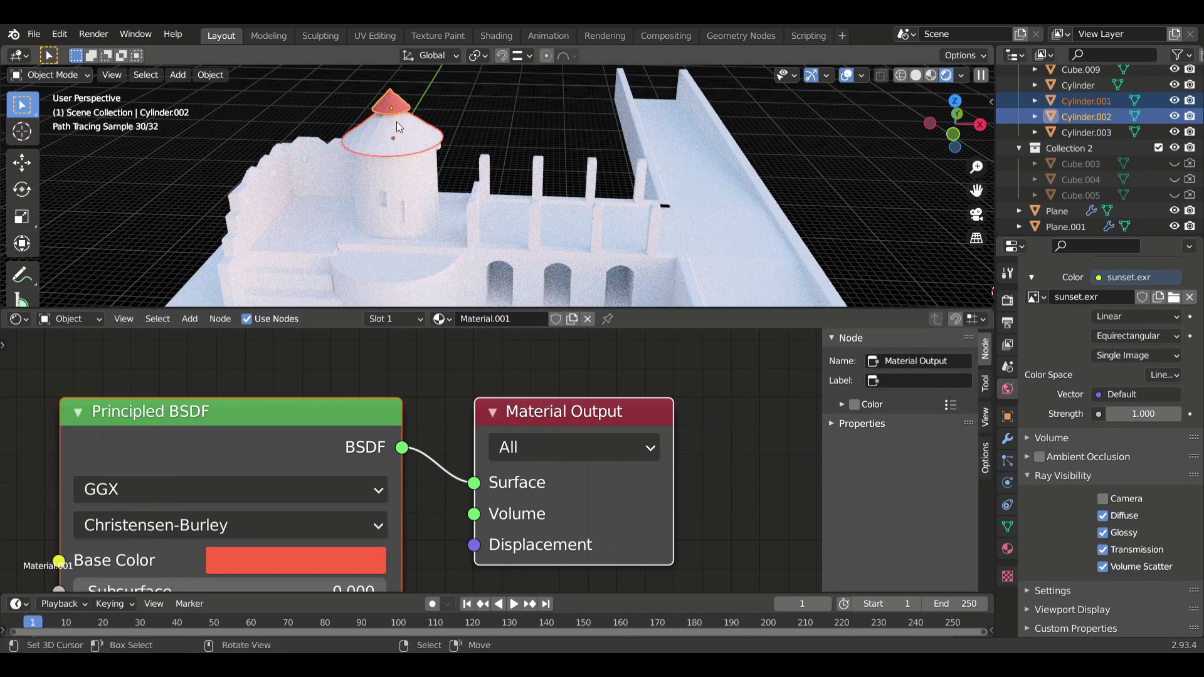
key("ctrl+l")
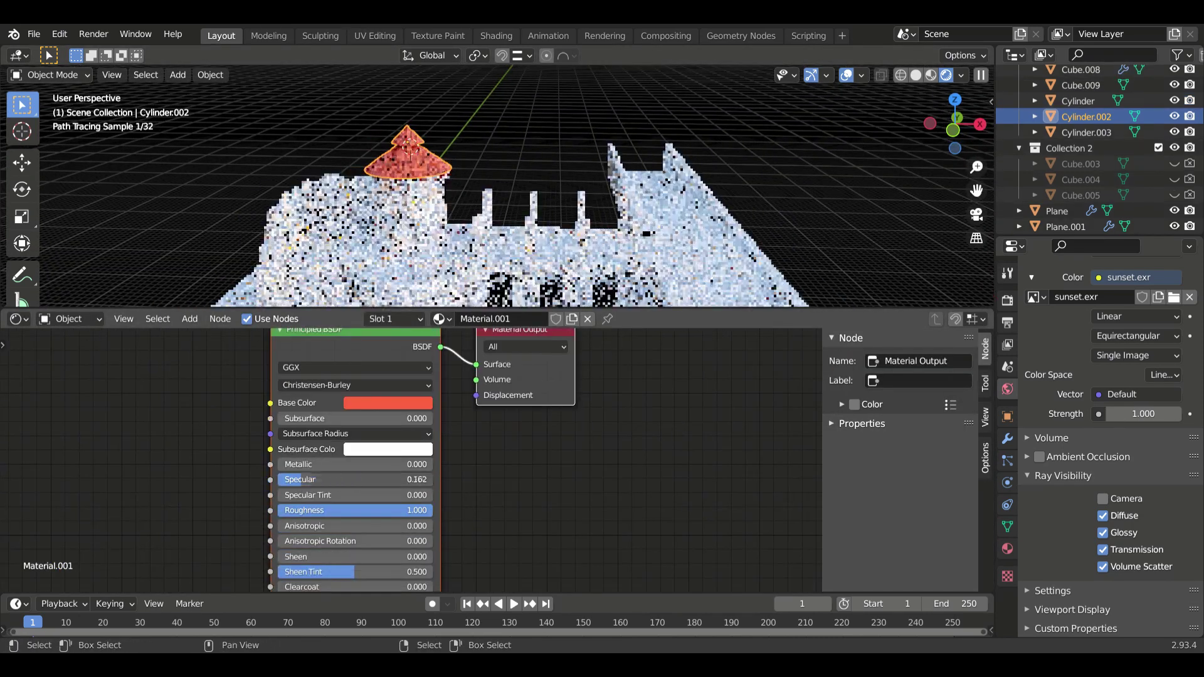
Give the tower a pale yellow material with Metallic 0.684, Roughness 1, Specular 0.
left_click(538, 320)
left_click(388, 403)
left_click(414, 242)
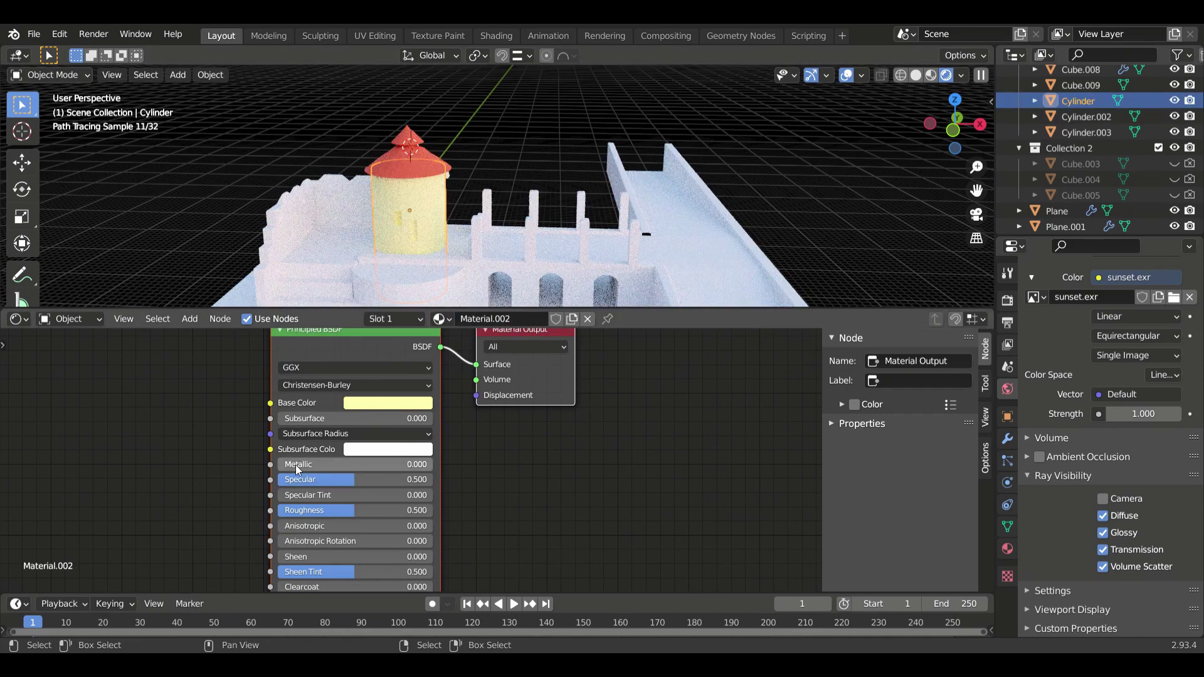
left_click_drag(326, 464, 382, 464)
left_click_drag(354, 510, 433, 510)
middle_click_drag(564, 188, 583, 181)
Add a Subdivision Surface modifier to the tower.
left_click(1007, 439)
left_click(1110, 298)
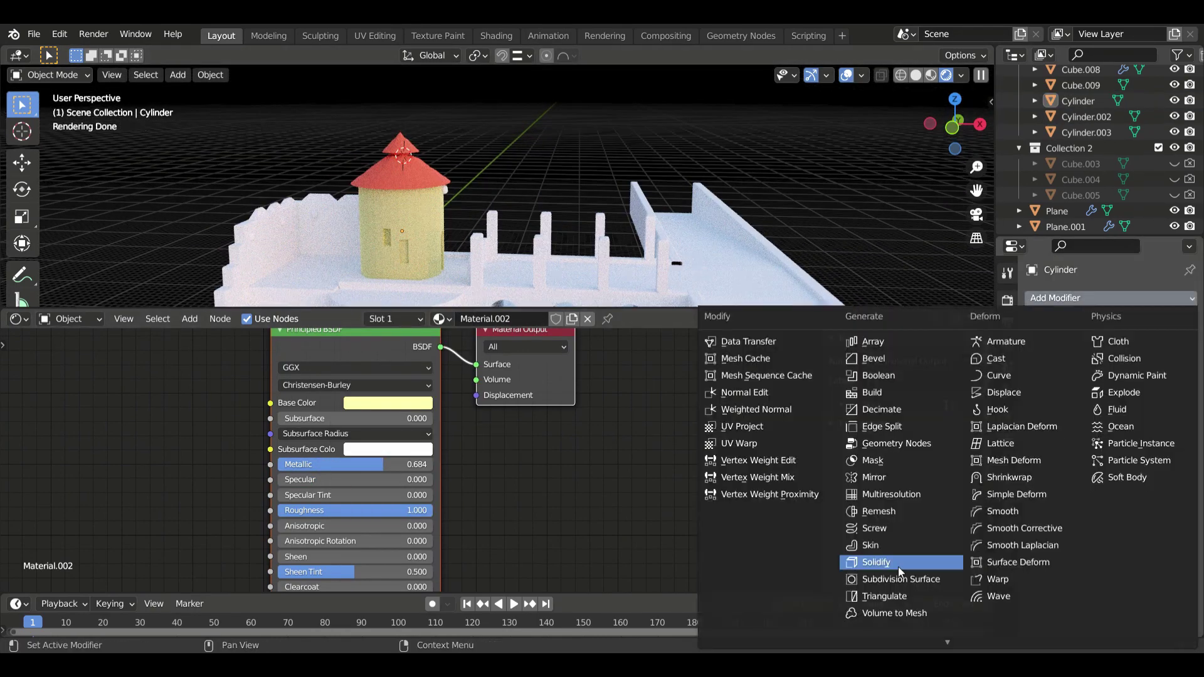
left_click(873, 487)
middle_click_drag(439, 213, 465, 238)
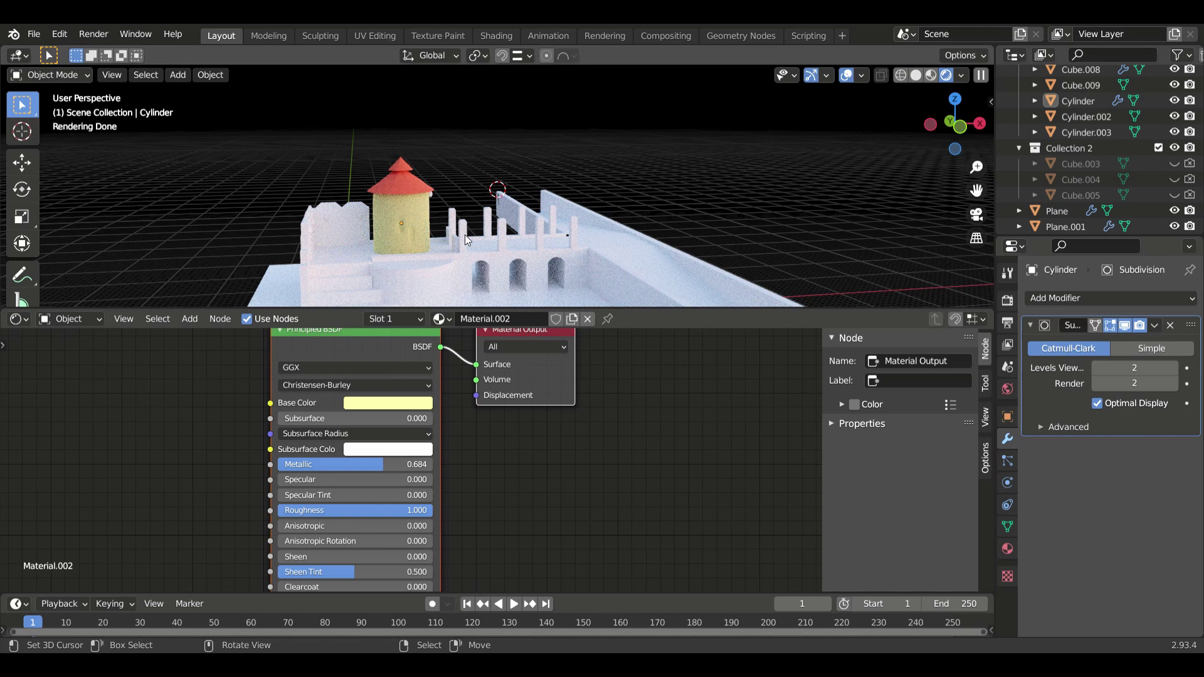
mouse_move(464, 235)
middle_mouse_down()
mouse_move(361, 217)
mouse_move(402, 232)
middle_mouse_up()
Give the curved walls a pale green material.
left_click(362, 217)
left_click(526, 247)
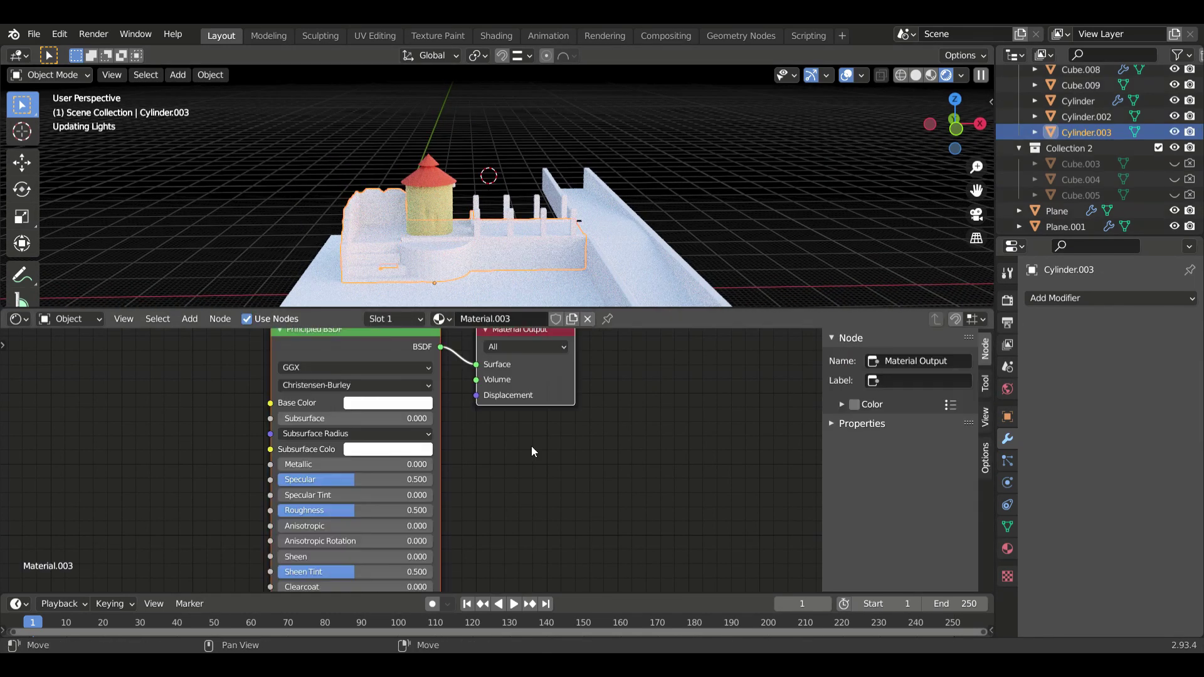
left_click(388, 403)
left_click_drag(402, 243, 394, 280)
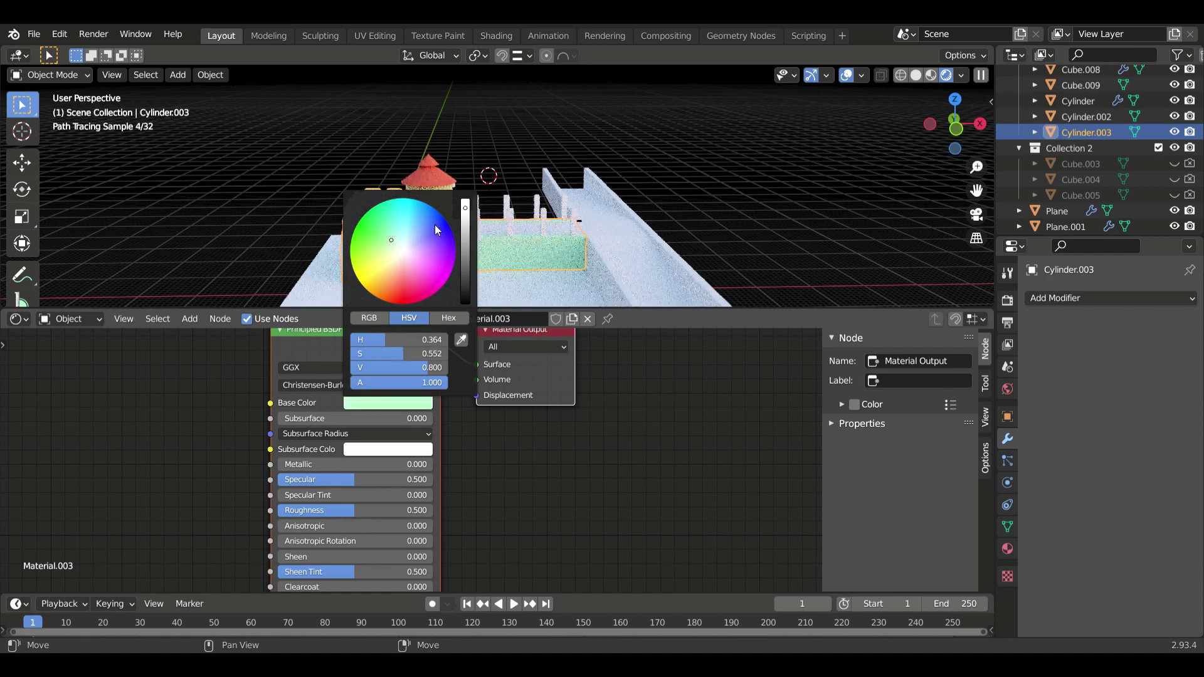
key("ctrl+z")
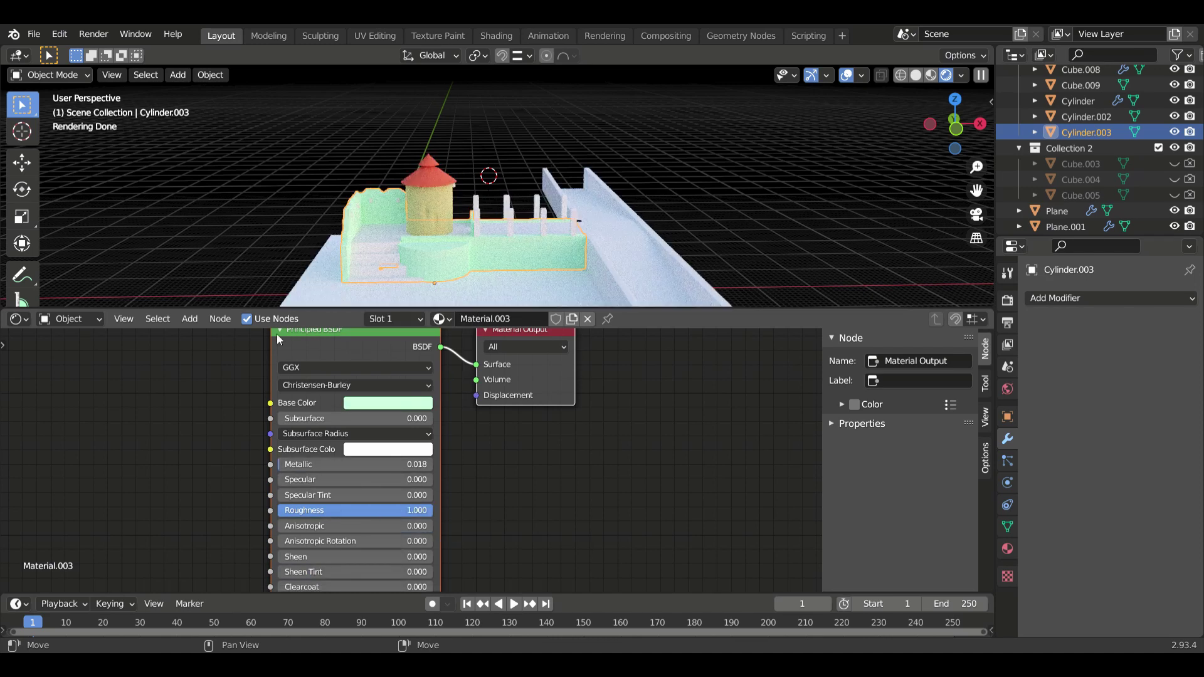
middle_click_drag(276, 333, 439, 251)
Add an Image Texture node to the ground's material.
left_click(600, 238)
left_click(389, 275)
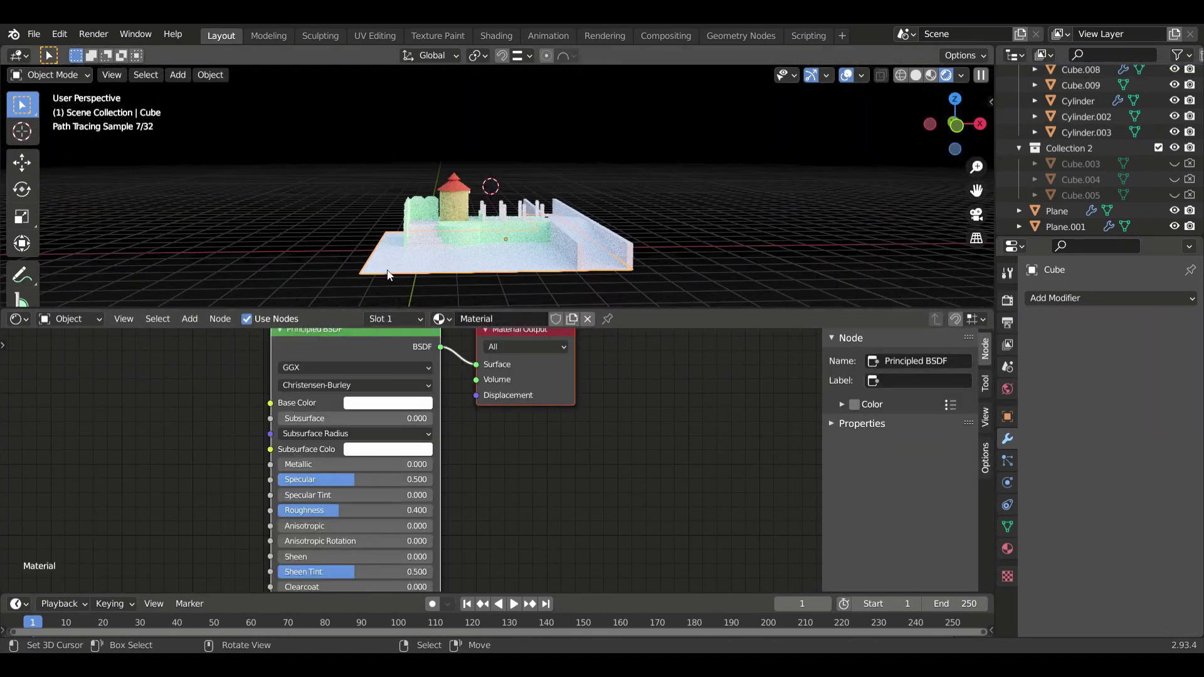
scroll(254, 451, "down", 2)
key("shift+a")
left_click(376, 552)
Place the tile Image Texture and a duplicate feeding the Roughness input.
left_click(253, 408)
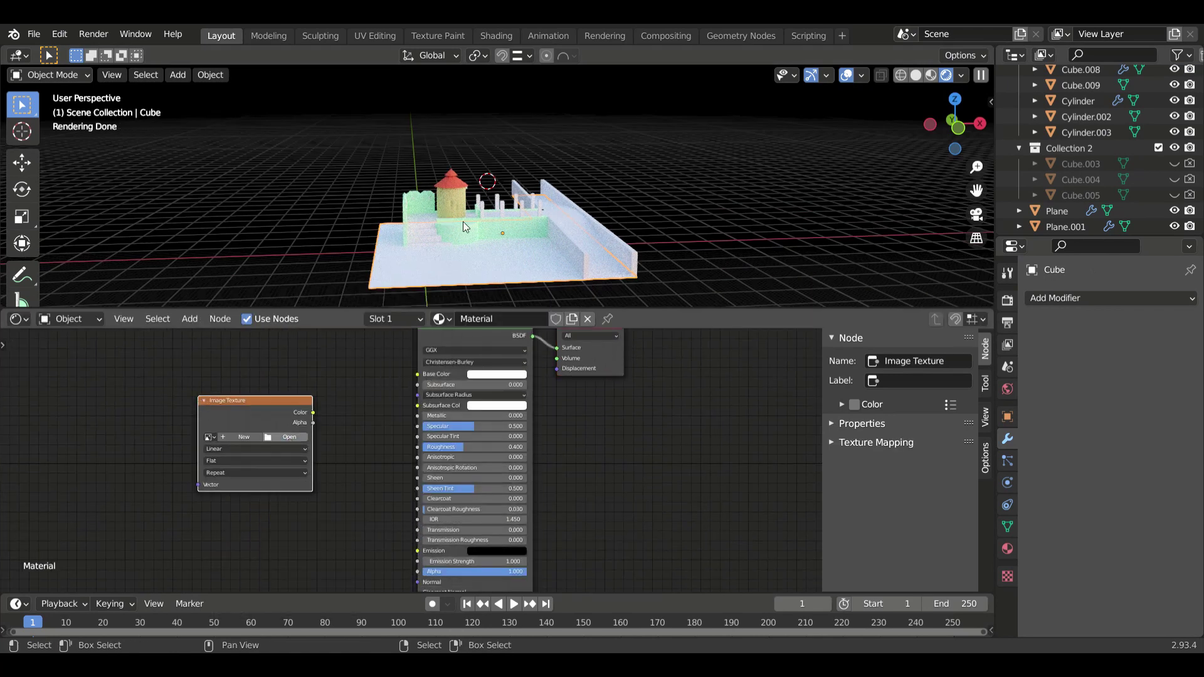
key("KP_Divide")
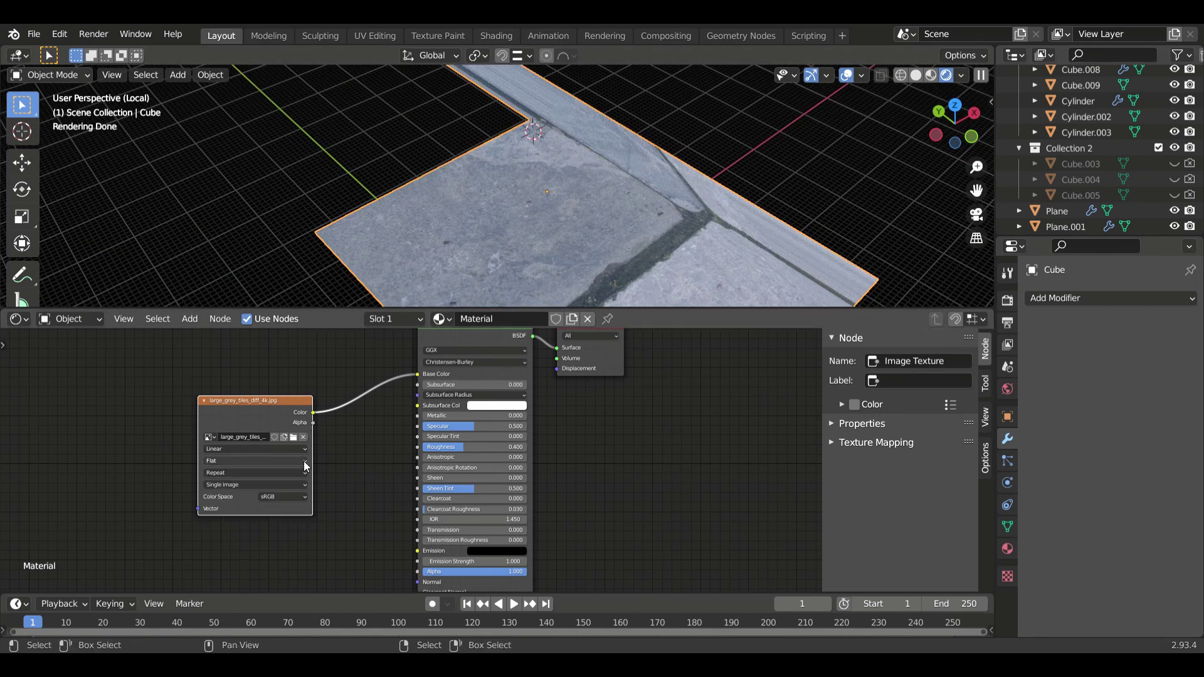
key("Escape")
key("shift+d")
left_click(328, 509)
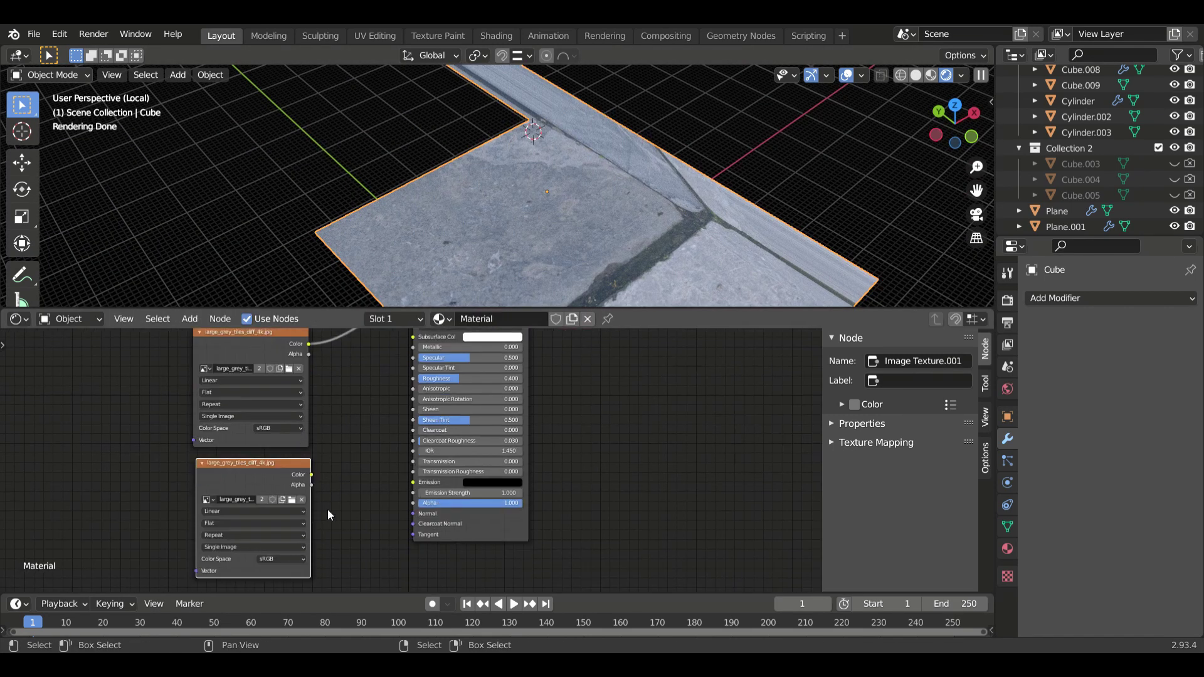
left_click_drag(312, 474, 412, 378)
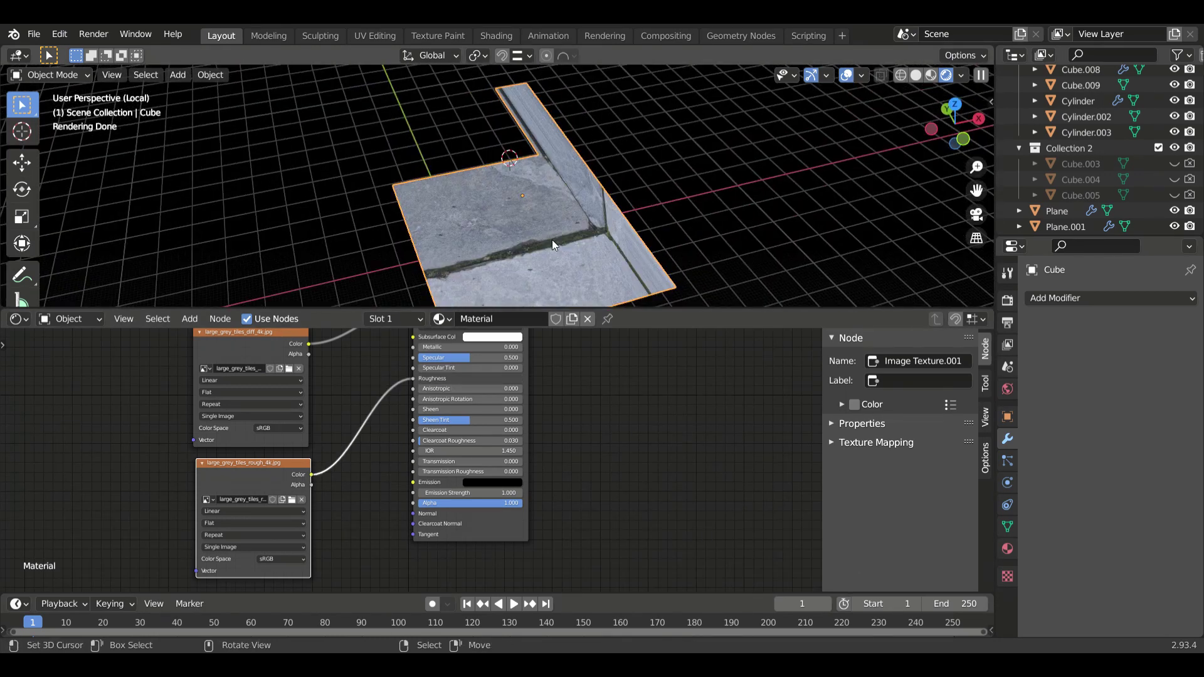
key("KP_Divide")
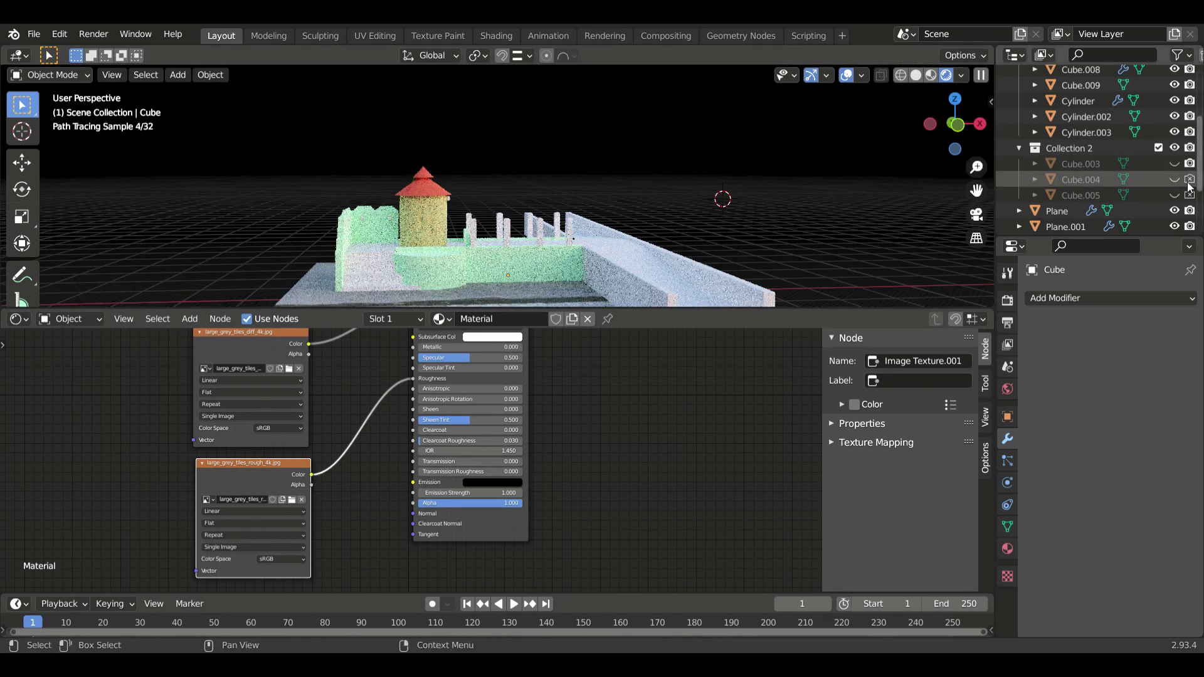
Add a Boolean modifier to the curved walls, cutting with Collection 2.
left_click(1086, 132)
left_click(1066, 298)
left_click(868, 492)
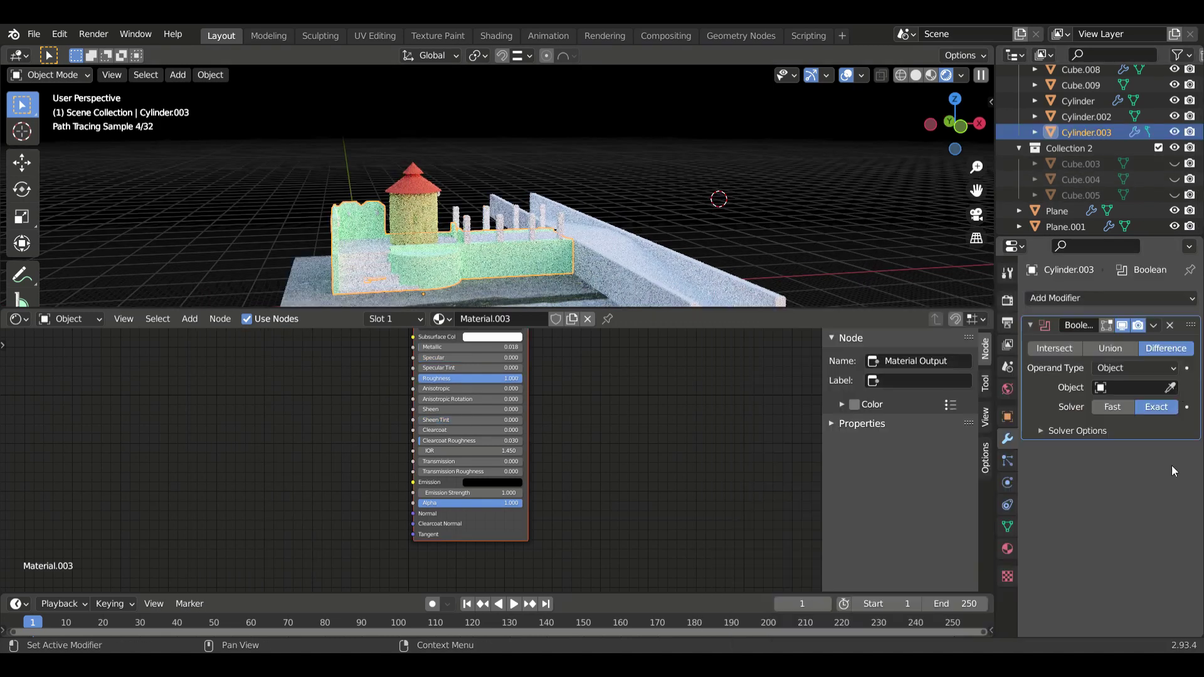
left_click(1135, 368)
left_click(1116, 385)
left_click(1078, 414)
Give the floor piece a new material with the cobblestone image linked to Base Color.
left_click(369, 269)
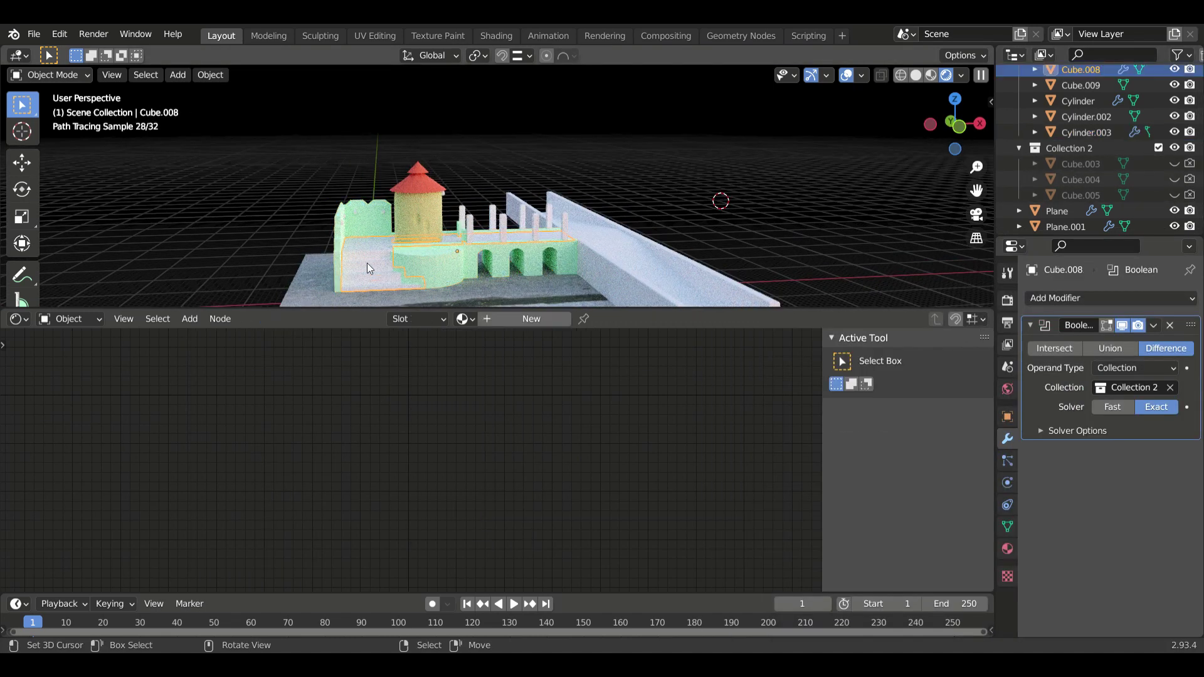
left_click(531, 318)
key("shift+a")
left_click(457, 451)
left_click(321, 439)
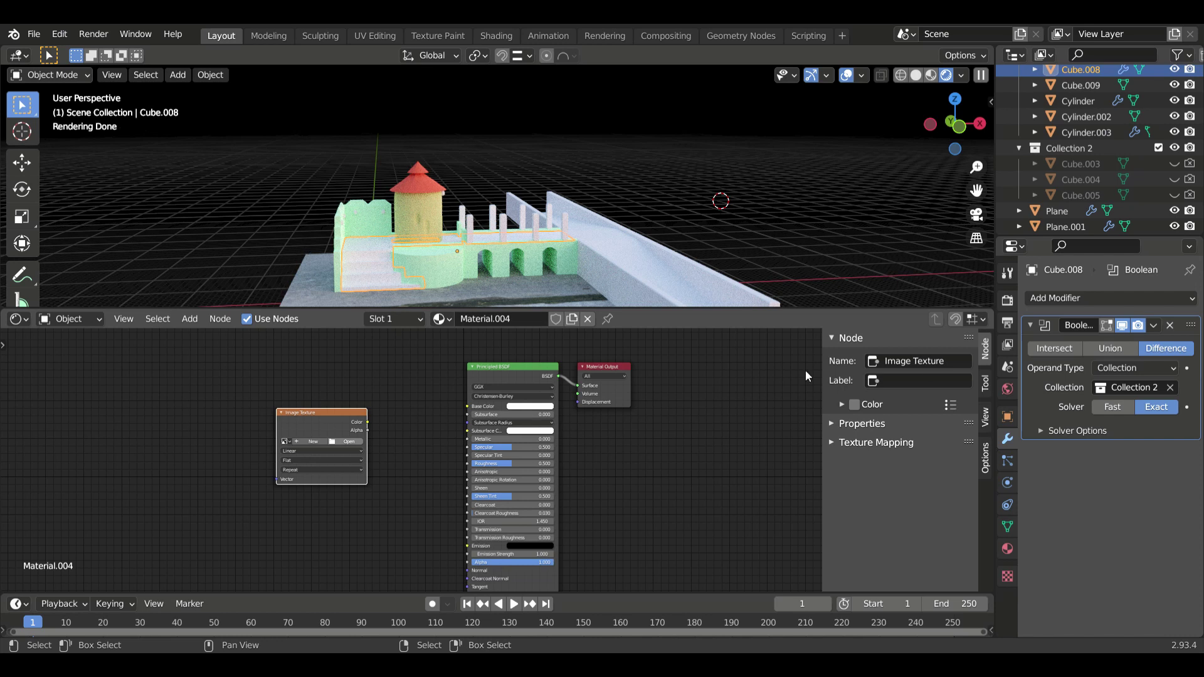
left_click_drag(367, 422, 467, 406)
middle_click_drag(439, 188, 386, 68)
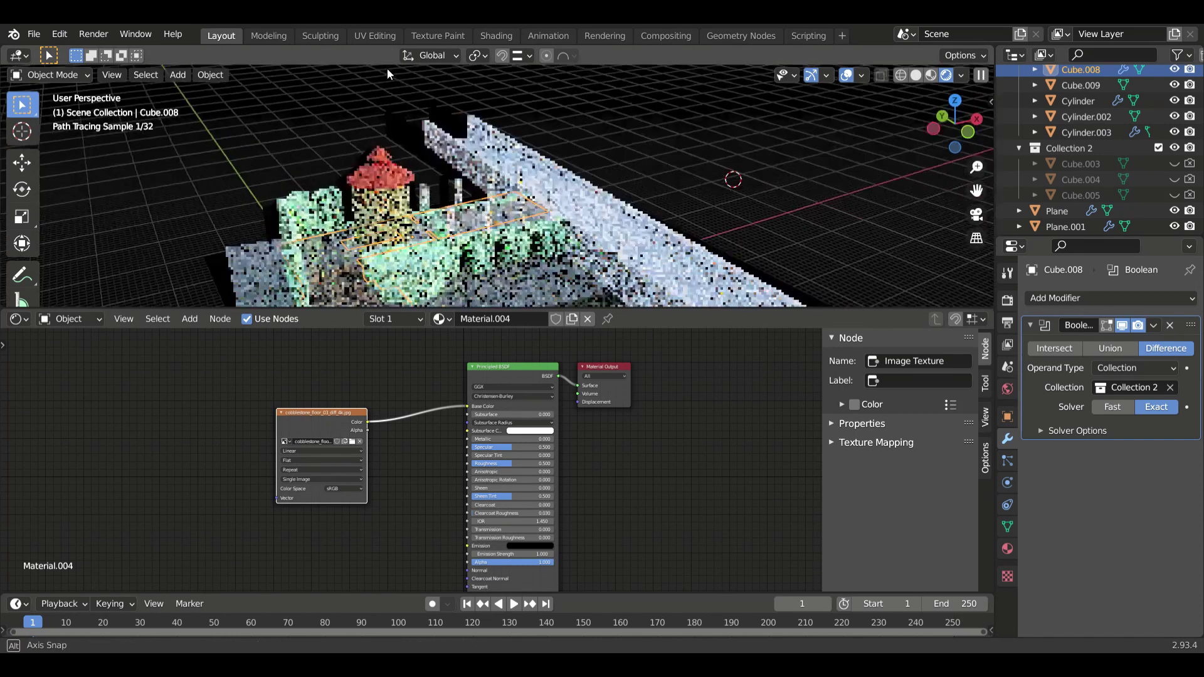
scroll(510, 450, "down", 1)
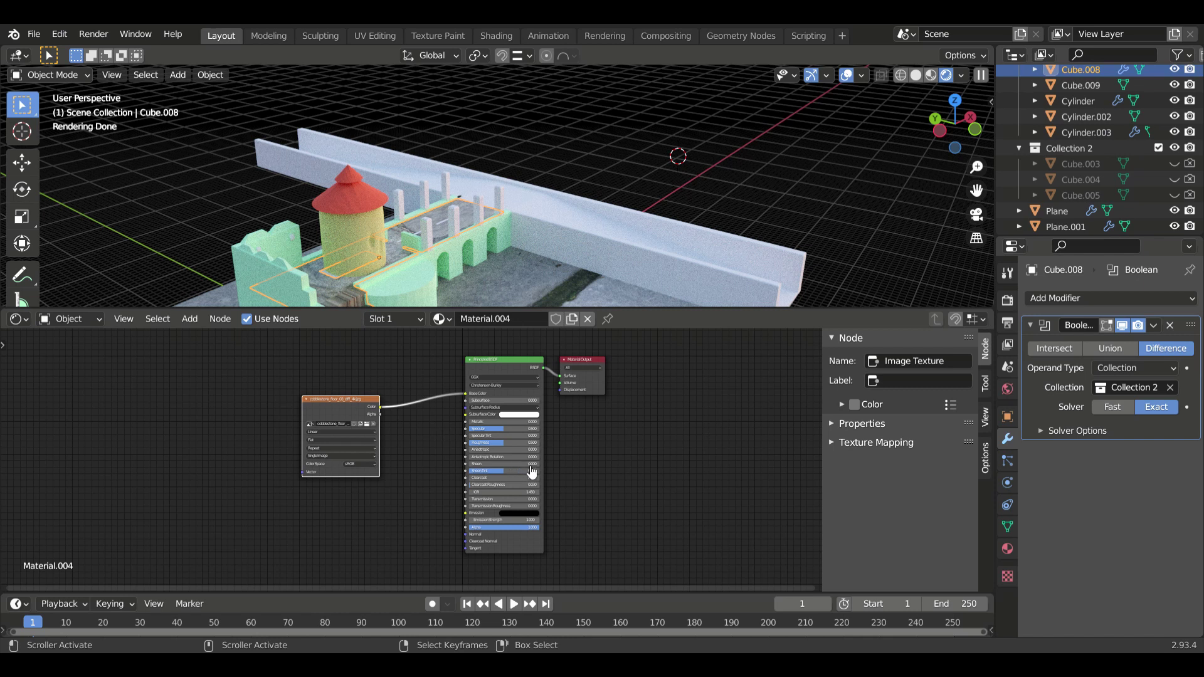
Add a Mapping node to the ground material with values 7.300 and 4.800.
key("shift+a")
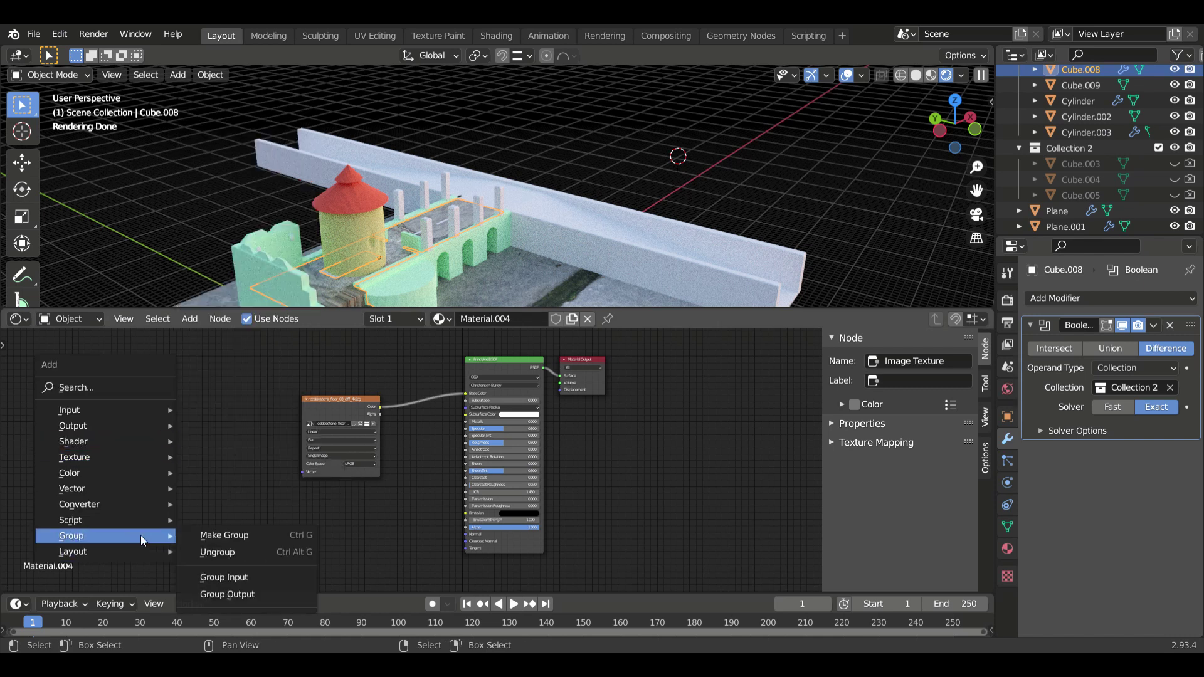
mouse_move(75, 470)
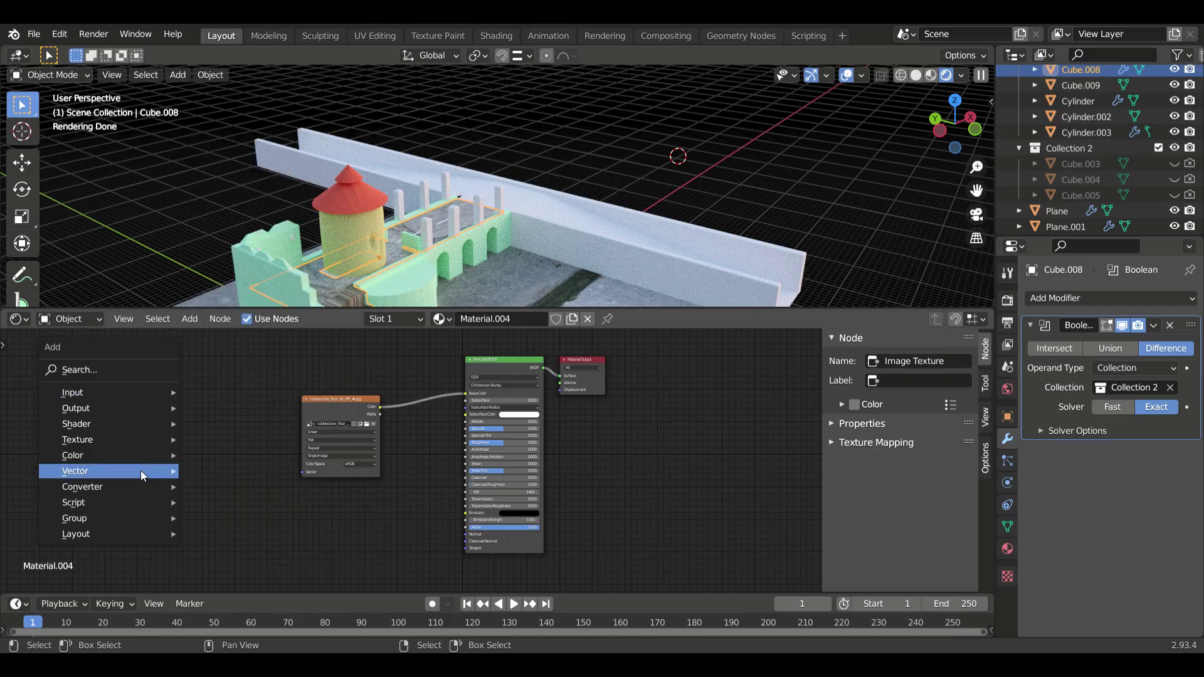
left_click(256, 511)
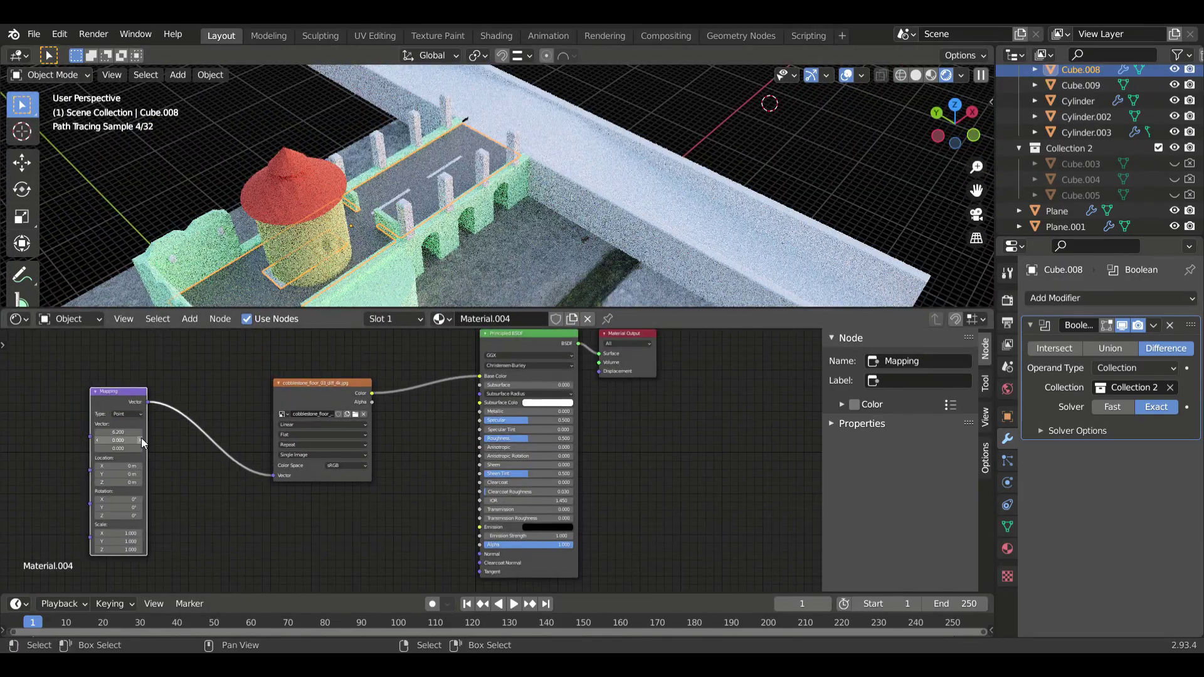
left_click_drag(141, 437, 188, 438)
right_click_drag(243, 481, 245, 451, "ctrl")
Connect the cobblestone roughness image to Roughness and the Mapping output to the texture vector.
left_click(332, 385)
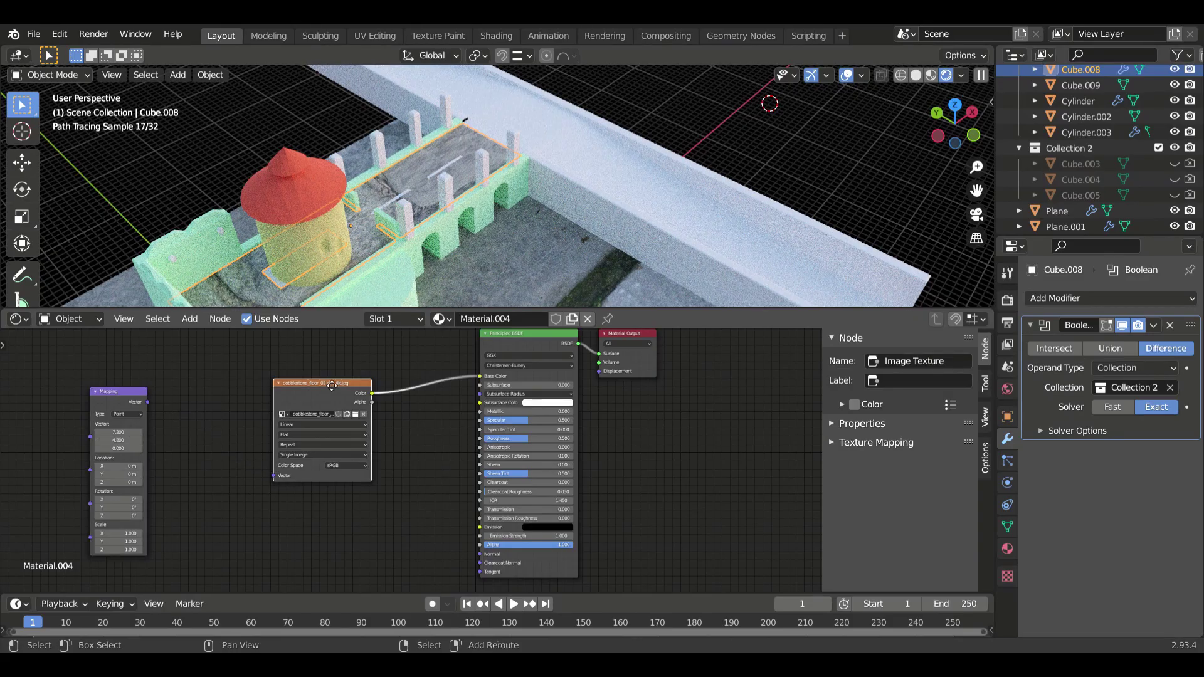
left_click_drag(376, 516, 480, 438)
mouse_move(314, 247)
middle_mouse_down()
mouse_move(167, 181)
mouse_move(340, 270)
middle_mouse_up()
scroll(188, 439, "up", 3)
scroll(188, 439, "up", 2)
left_click_drag(109, 362, 207, 486)
Delete the Mapping node and select Cylinder.003.
key("Delete")
scroll(364, 414, "down", 1)
middle_click_drag(365, 411, 318, 413)
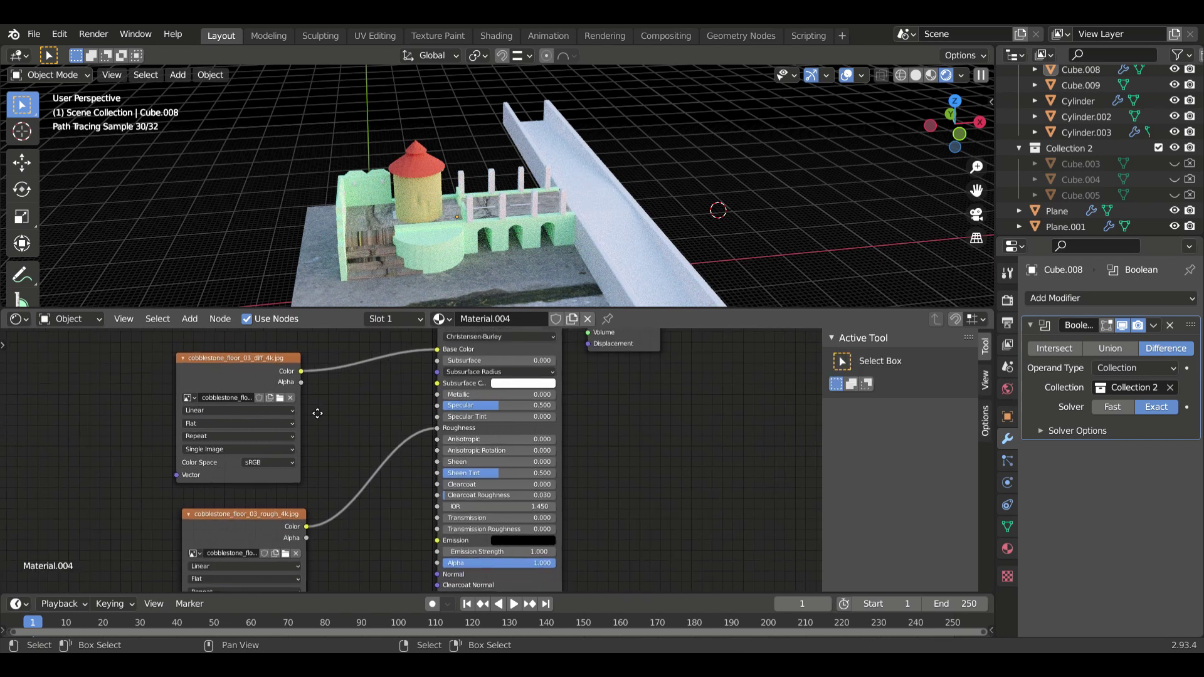
left_click(451, 251)
left_click(514, 385)
left_click(520, 251)
Turn the lower editor into a 3D Viewport and inspect the tower cylinder's faces.
left_click(18, 318)
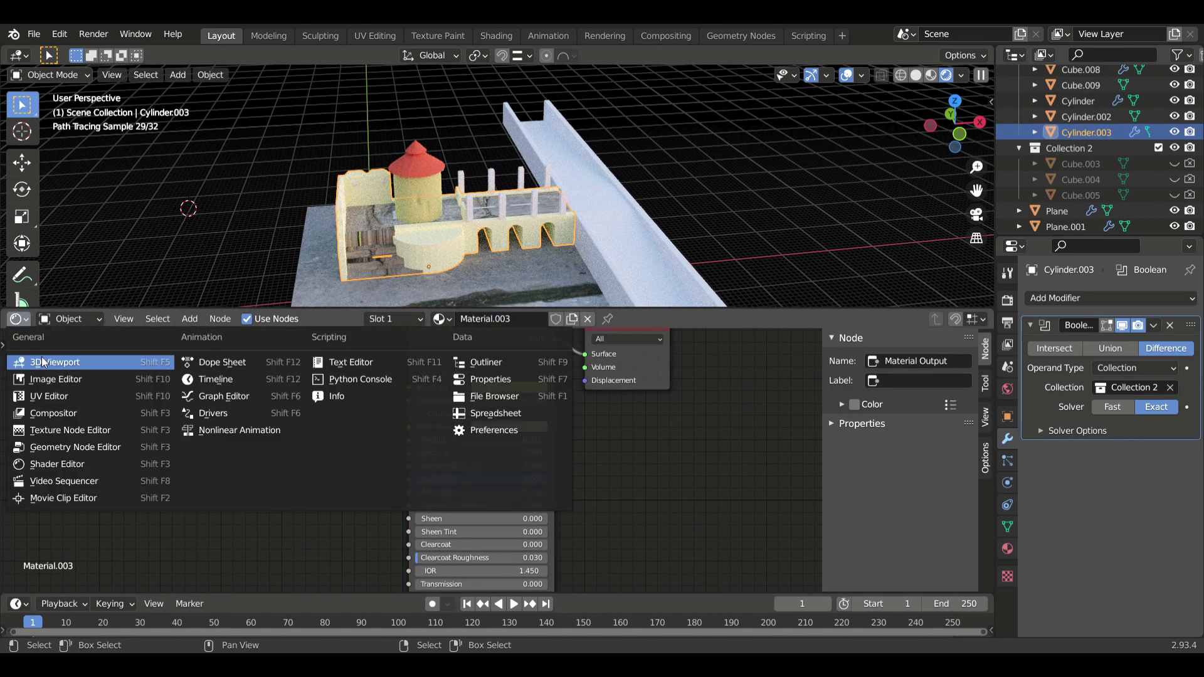
left_click(42, 362)
left_click(363, 484)
key("Tab")
scroll(256, 538, "up", 4)
left_click(249, 514)
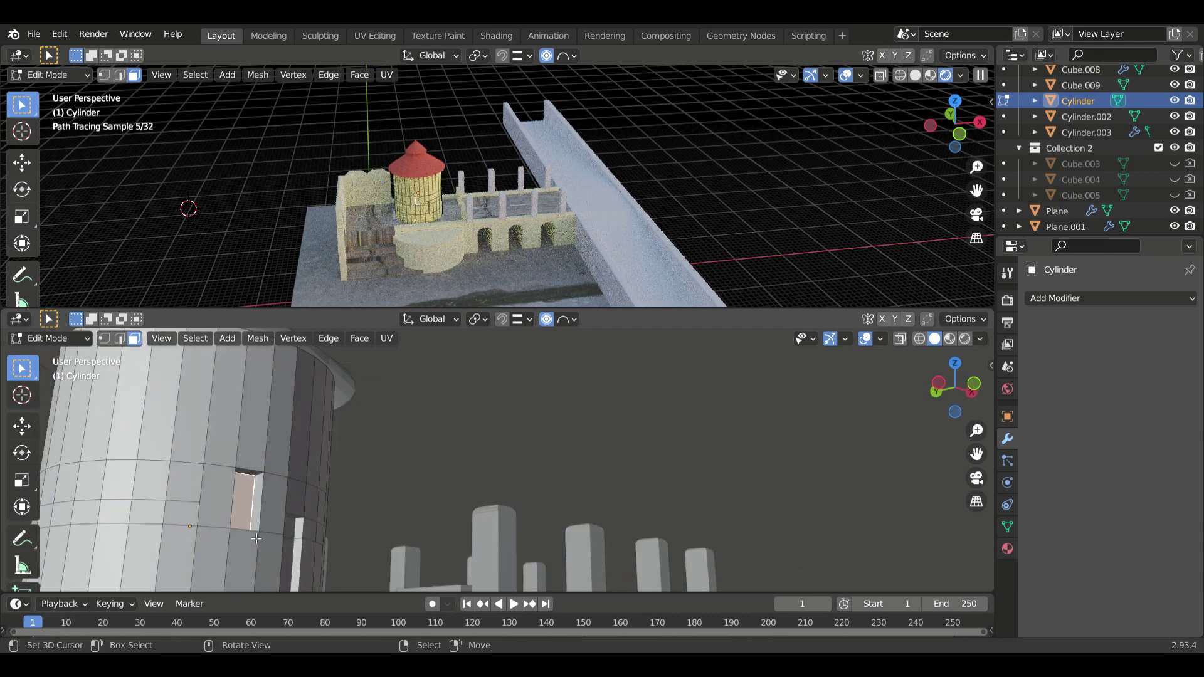
scroll(256, 538, "down", 4)
mouse_move(256, 538)
middle_mouse_down()
mouse_move(630, 545)
mouse_move(792, 499)
mouse_move(460, 495)
middle_mouse_up()
key("Tab")
scroll(631, 545, "down", 3)
Give the frames Cylinder.004 and Cylinder.001 a new coloured material.
left_click(482, 480)
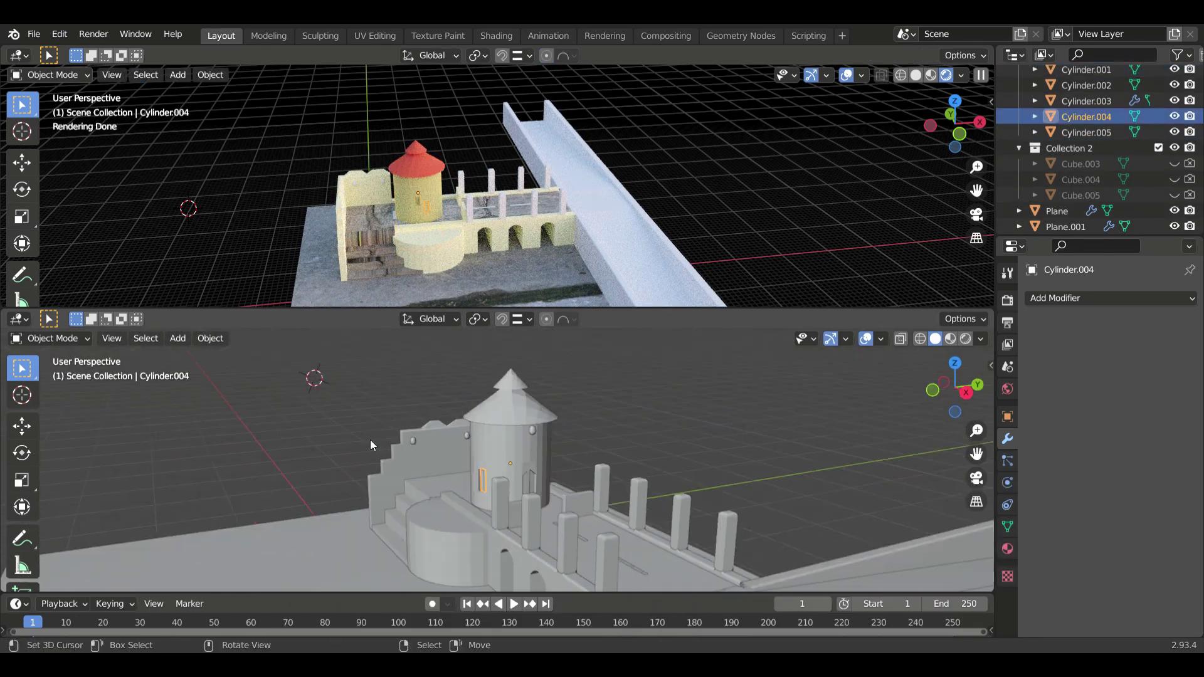
middle_click_drag(370, 445, 430, 529)
scroll(430, 529, "up", 3)
scroll(385, 553, "up", 2)
left_click(304, 565, "shift")
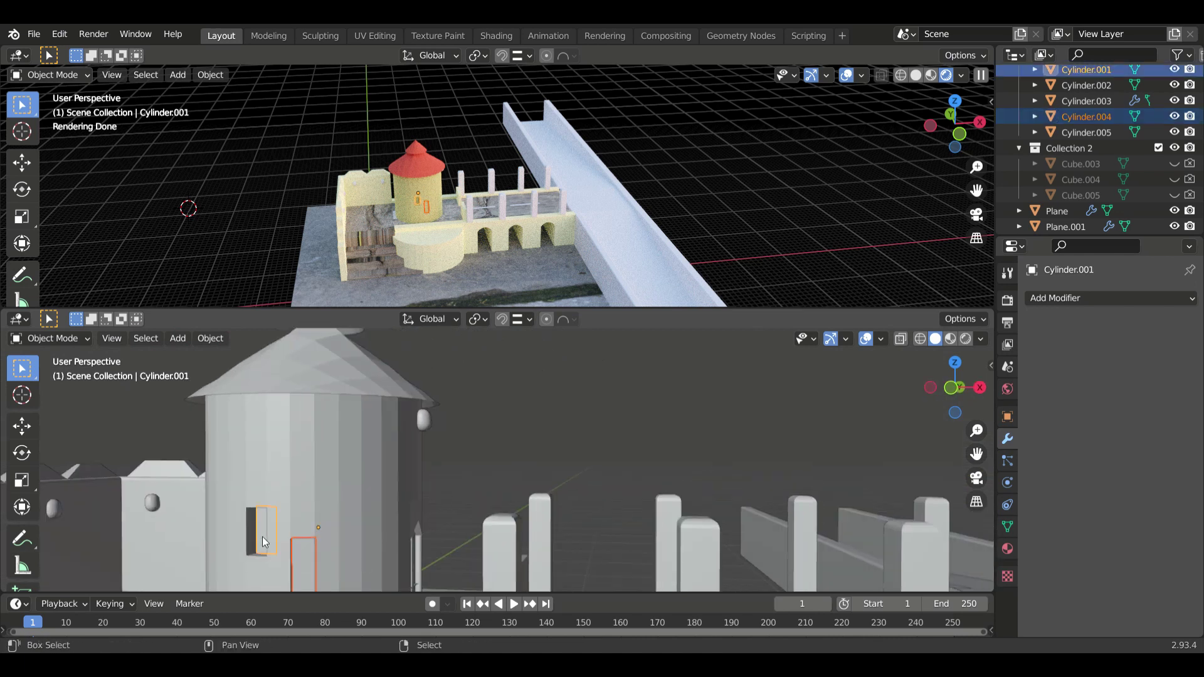
left_click(1008, 548)
left_click(1126, 349)
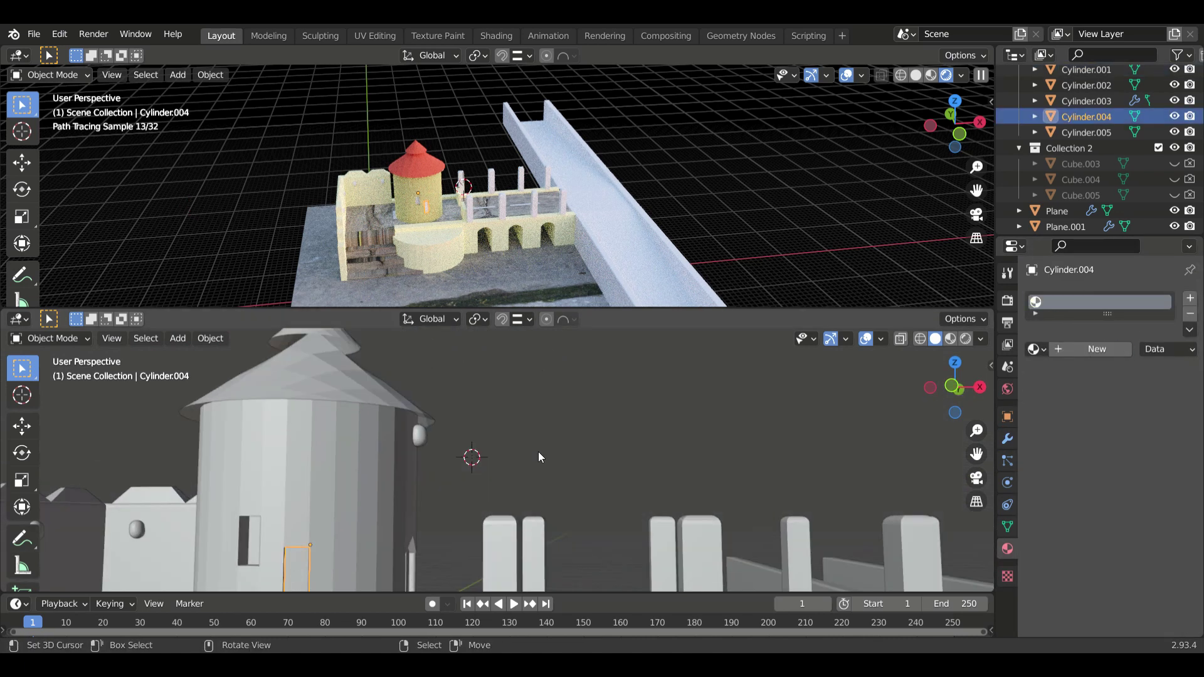
left_click(1091, 349)
left_click(1136, 488)
scroll(280, 541, "down", 3)
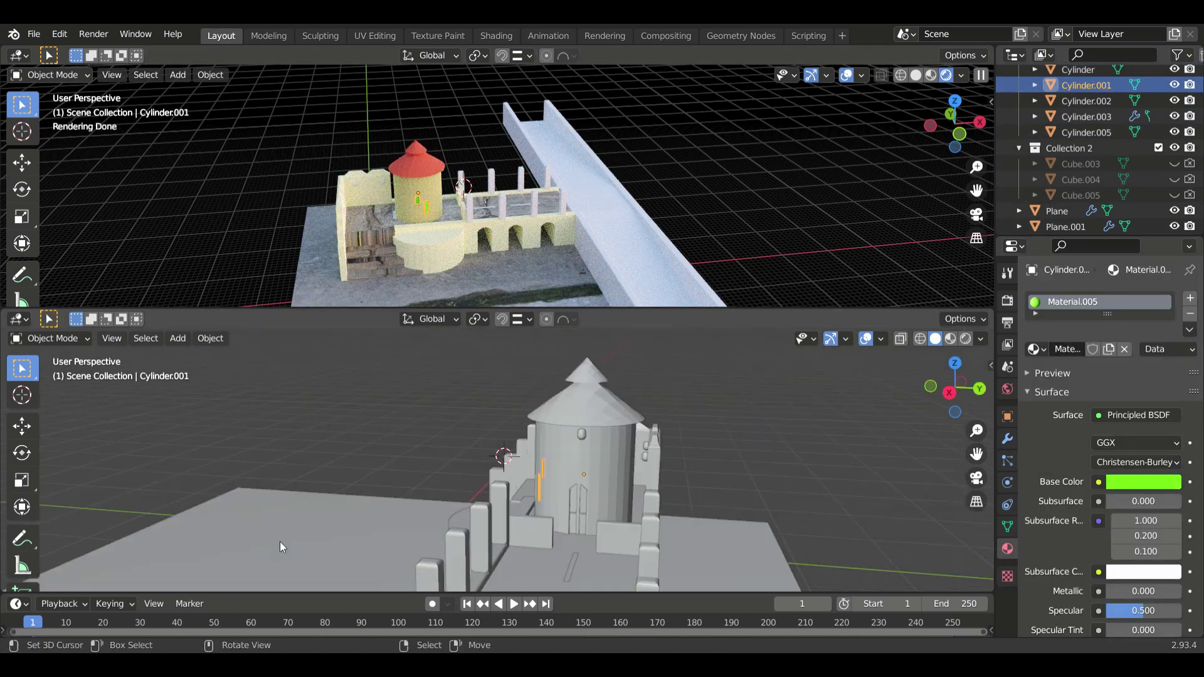
Create a new material for the door Cylinder.005 and adjust the posts' base colour.
left_click(551, 505)
middle_click_drag(718, 536, 672, 562)
key("ctrl+z")
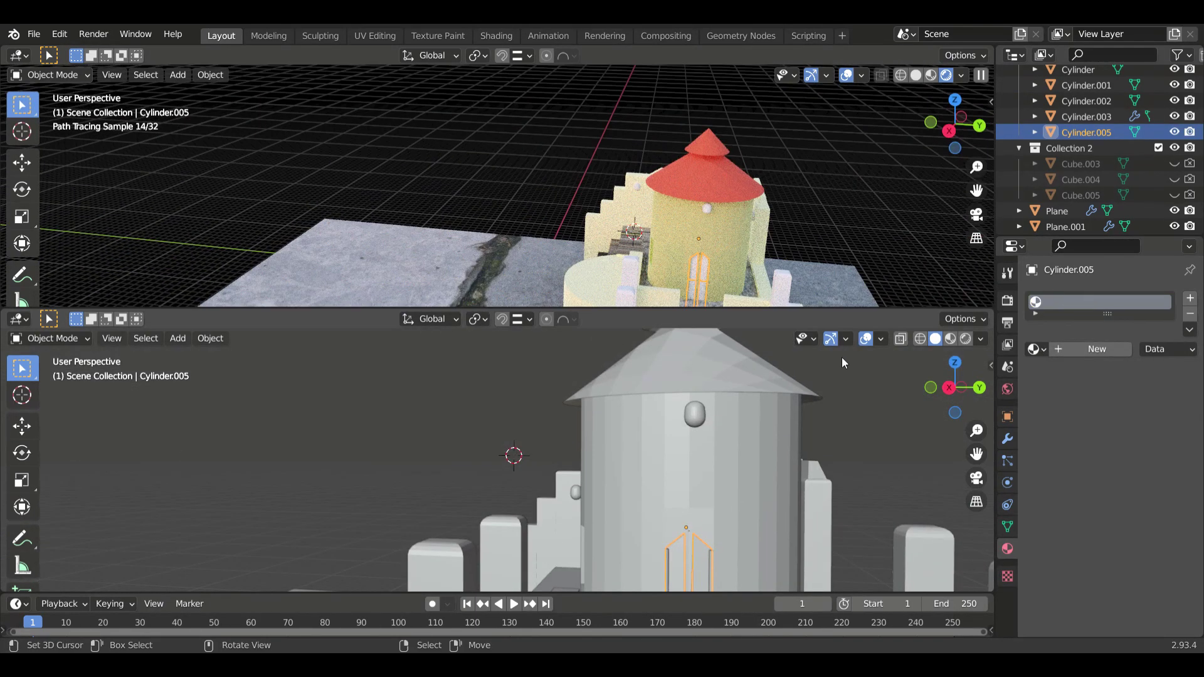
middle_click_drag(840, 360, 793, 442)
key("ctrl+shift+z")
left_click(1143, 481)
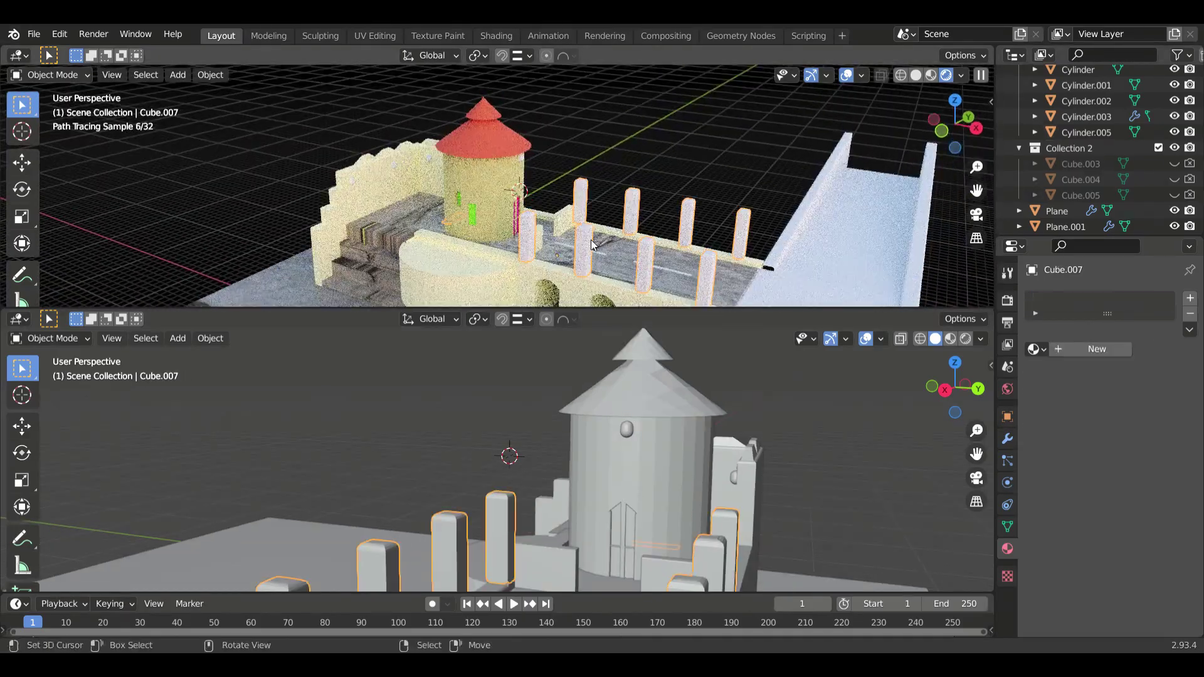
left_click(1076, 353)
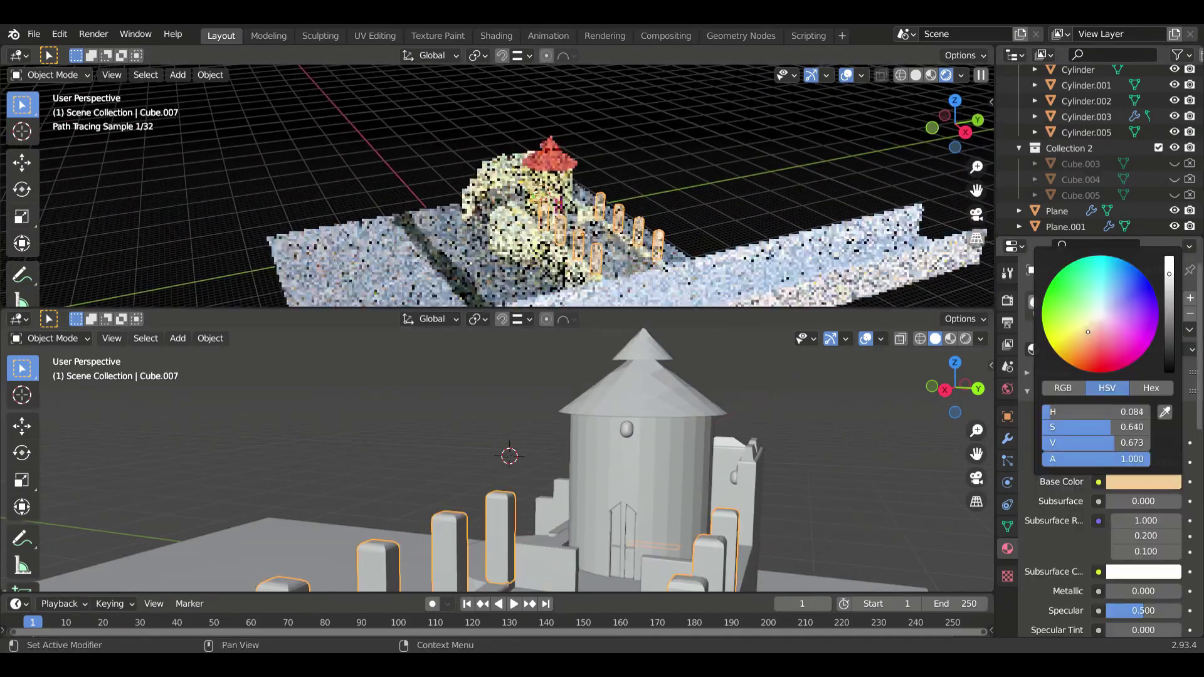
key("ctrl+z")
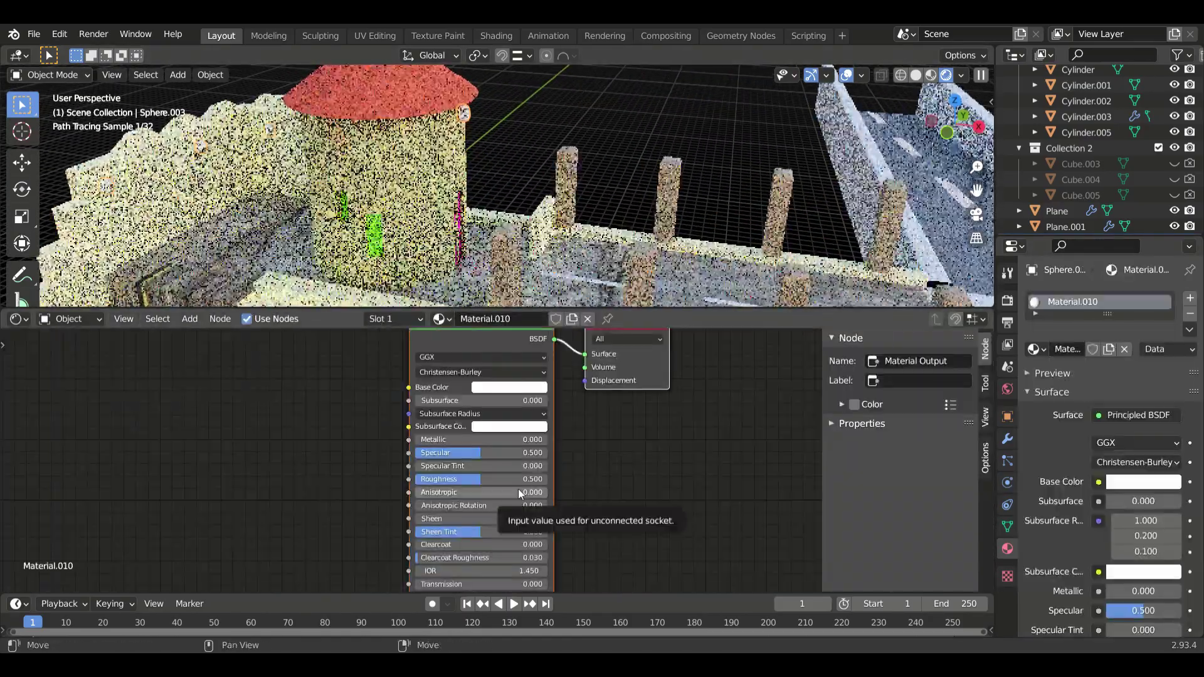
Set the spheres' Emission Strength to 1000000.
scroll(518, 488, "down", 3)
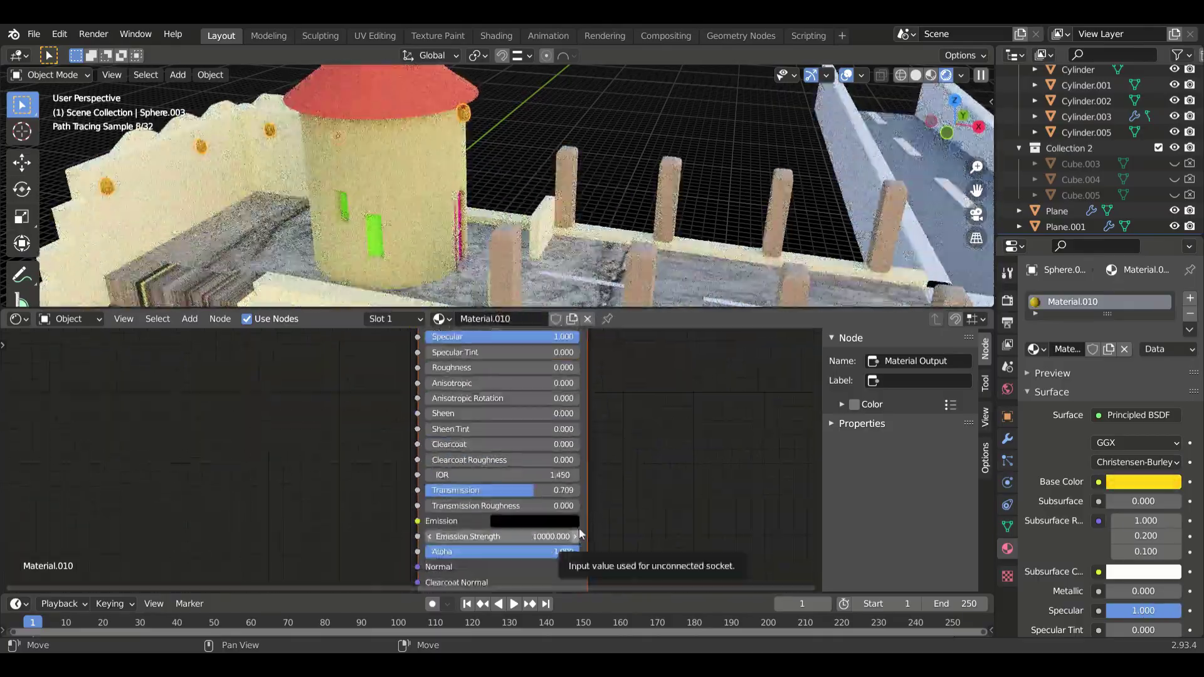
left_click(552, 536)
type("1000000")
key("Return")
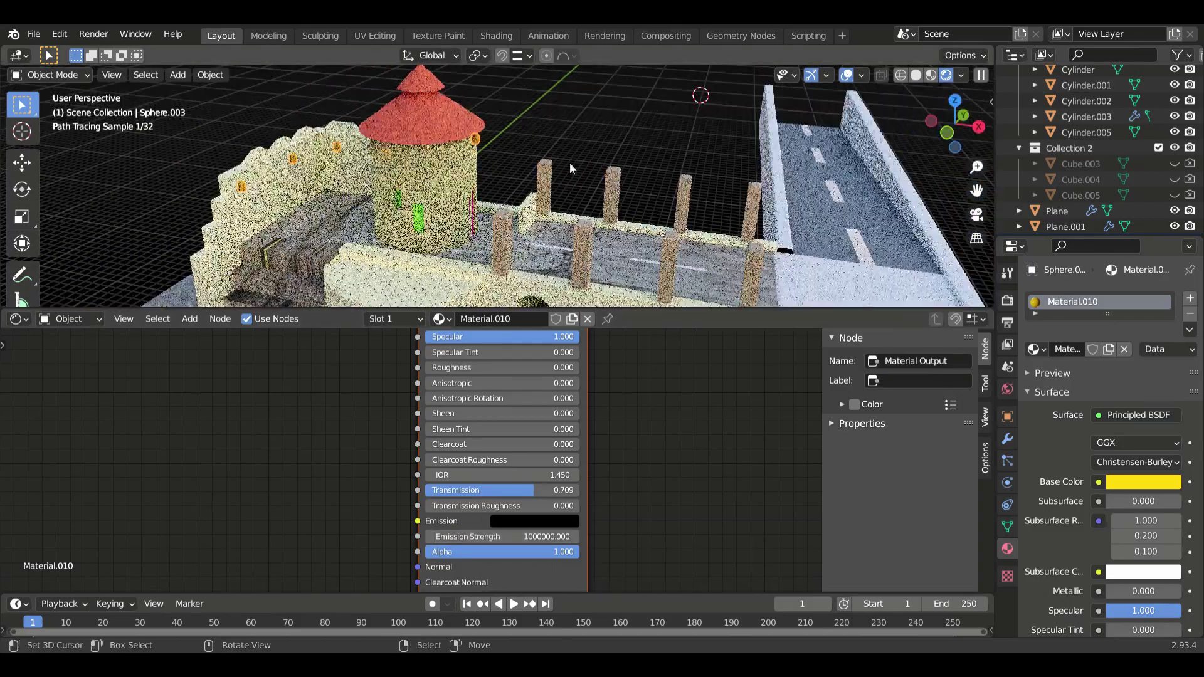
middle_click_drag(569, 163, 596, 288)
Merge the node editor area into the 3D Viewport with Join Areas.
right_click(689, 311)
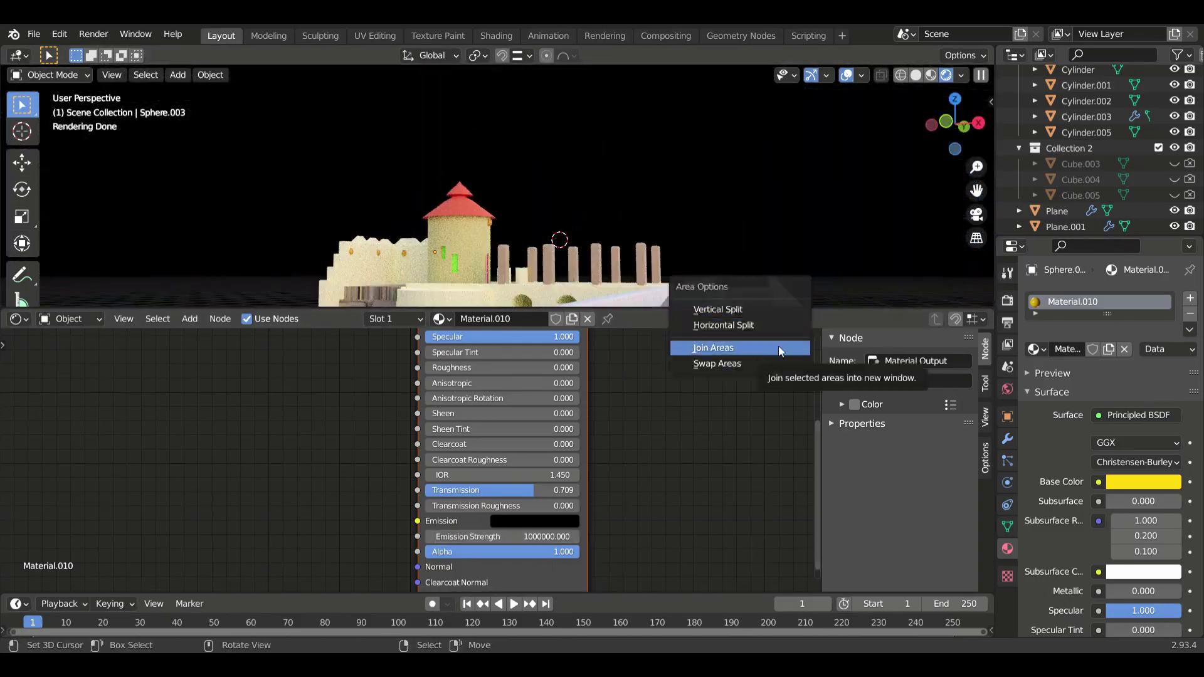
left_click(721, 347)
left_click(553, 457)
Orbit the Cycles preview to inspect the road, red-roofed tower and arched castle wall.
middle_click_drag(884, 523, 785, 504)
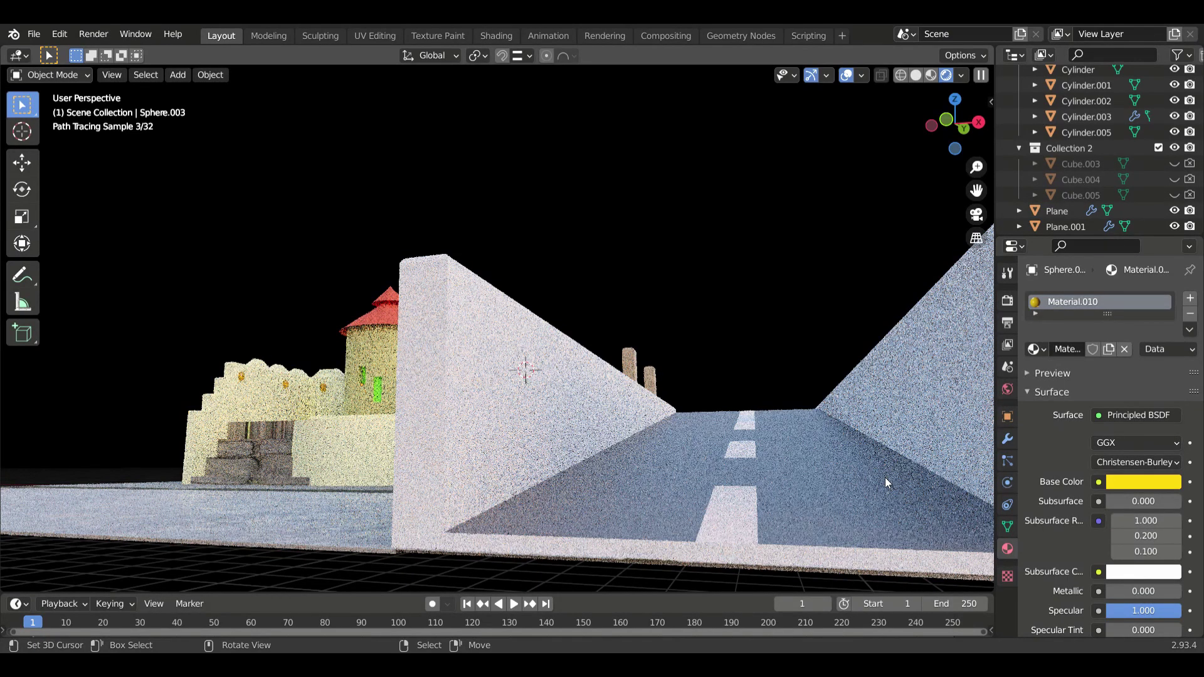
middle_click_drag(885, 477, 781, 524)
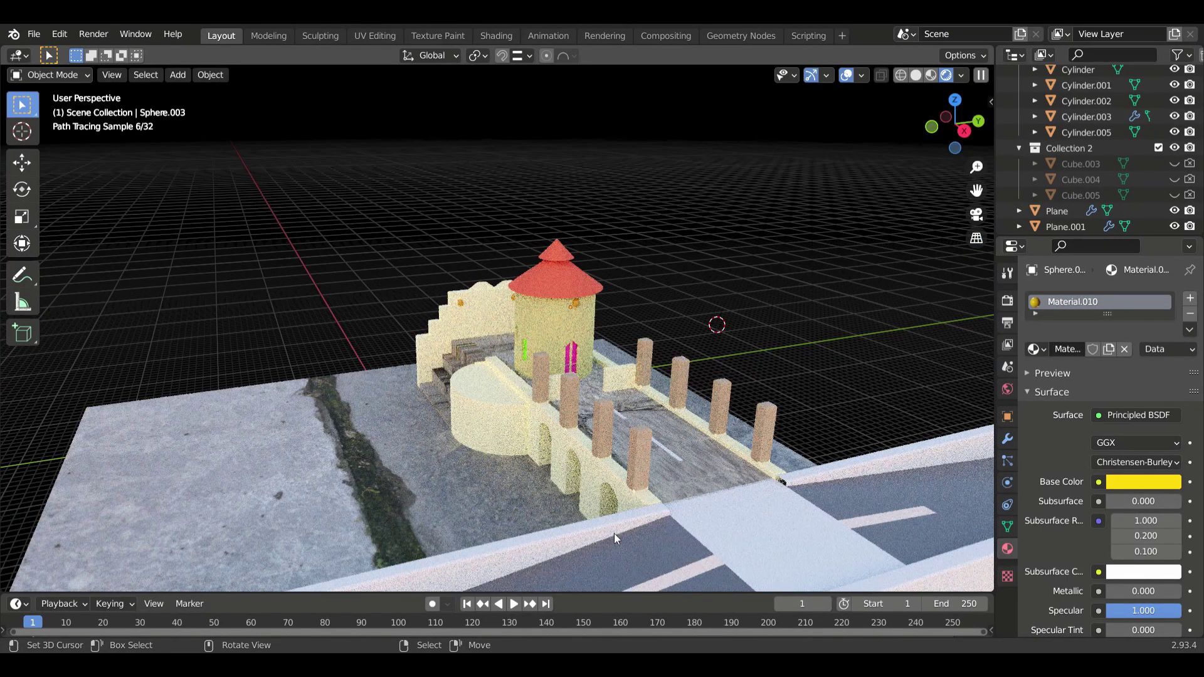
middle_click_drag(503, 512, 427, 578)
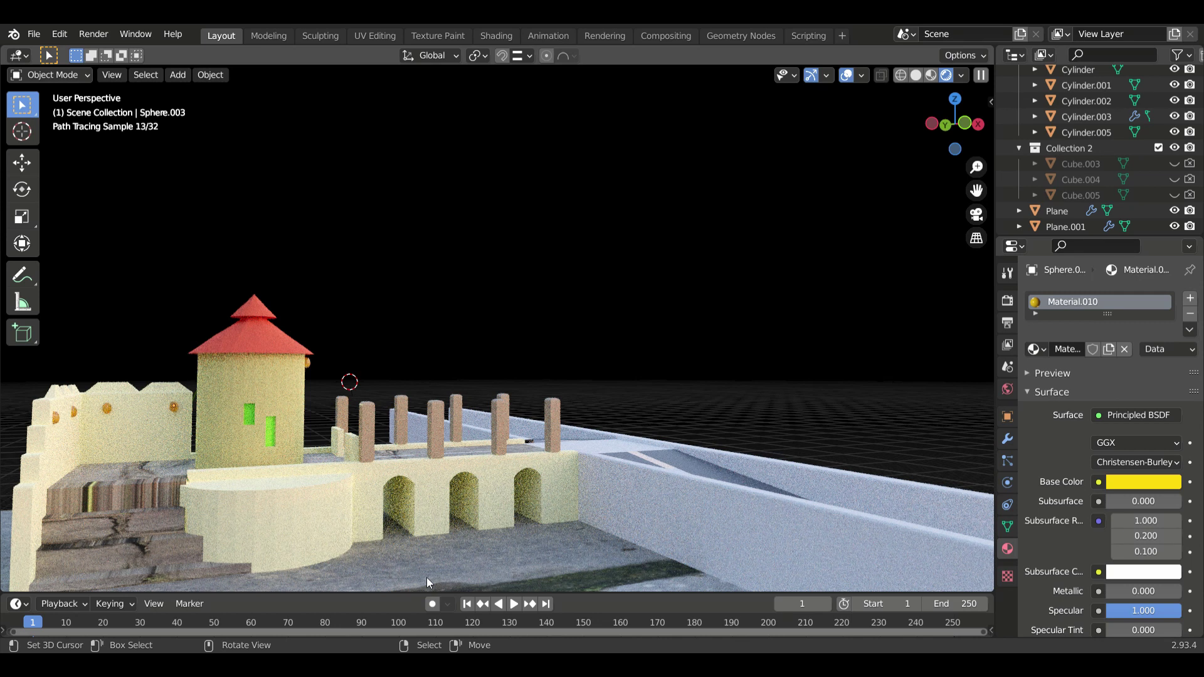
middle_click_drag(427, 577, 735, 570)
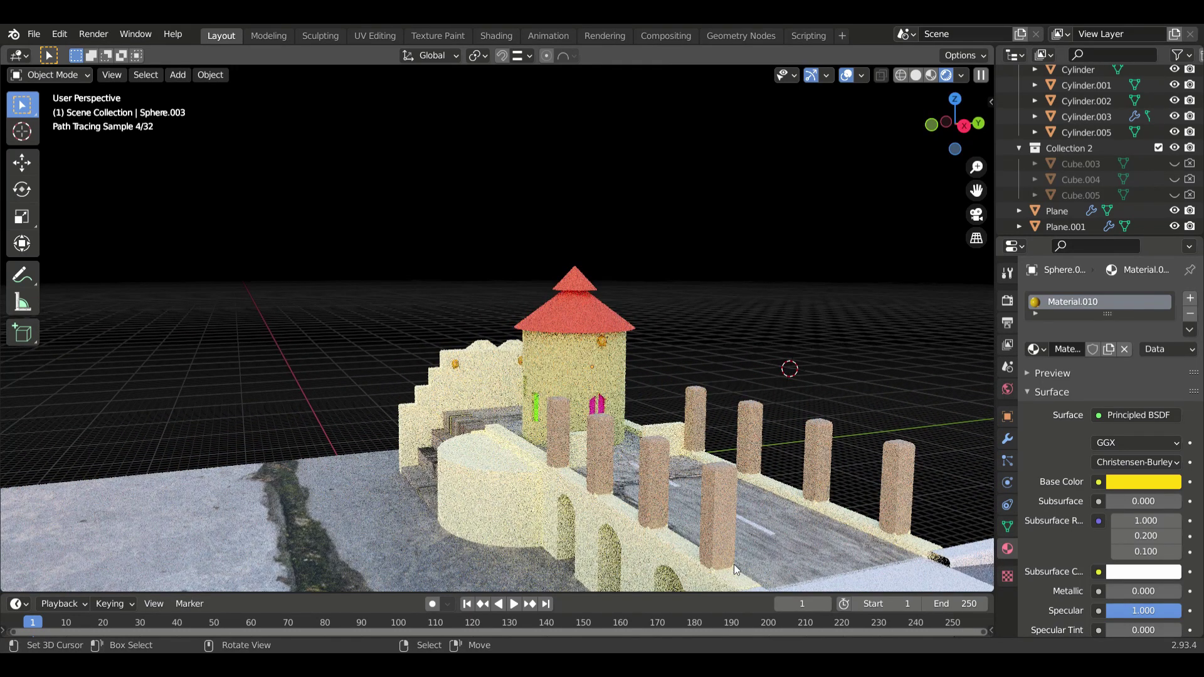
middle_click_drag(733, 563, 205, 502)
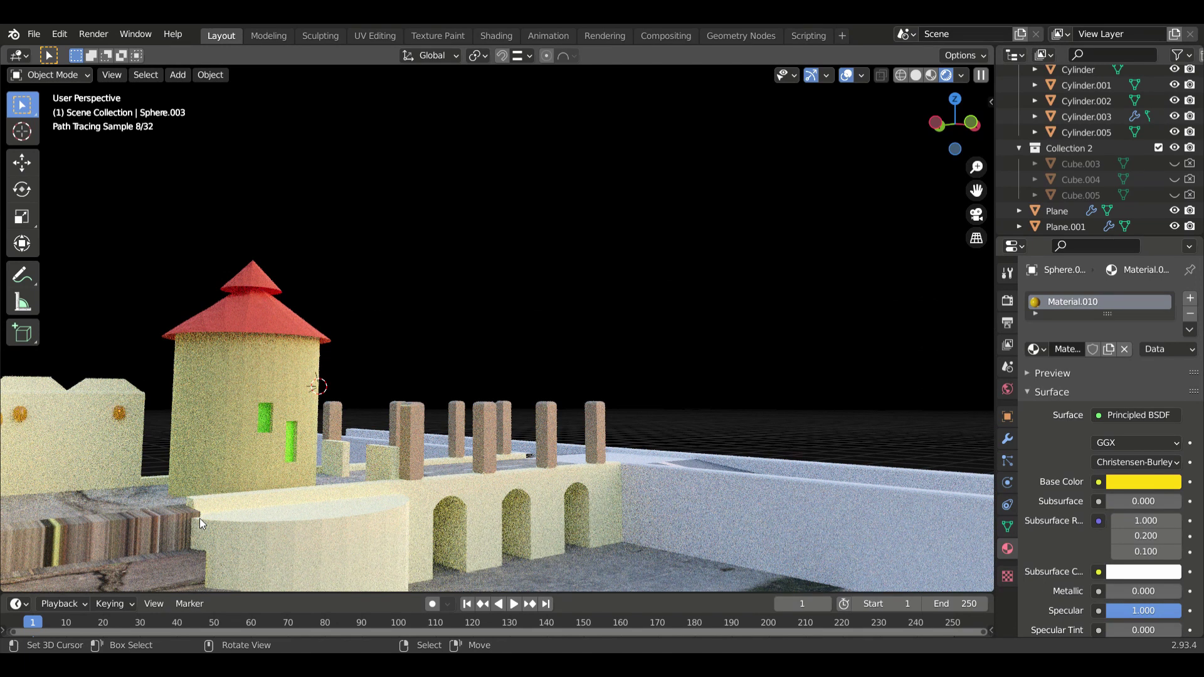
mouse_move(199, 518)
middle_mouse_down()
mouse_move(458, 362)
mouse_move(460, 320)
middle_mouse_up()
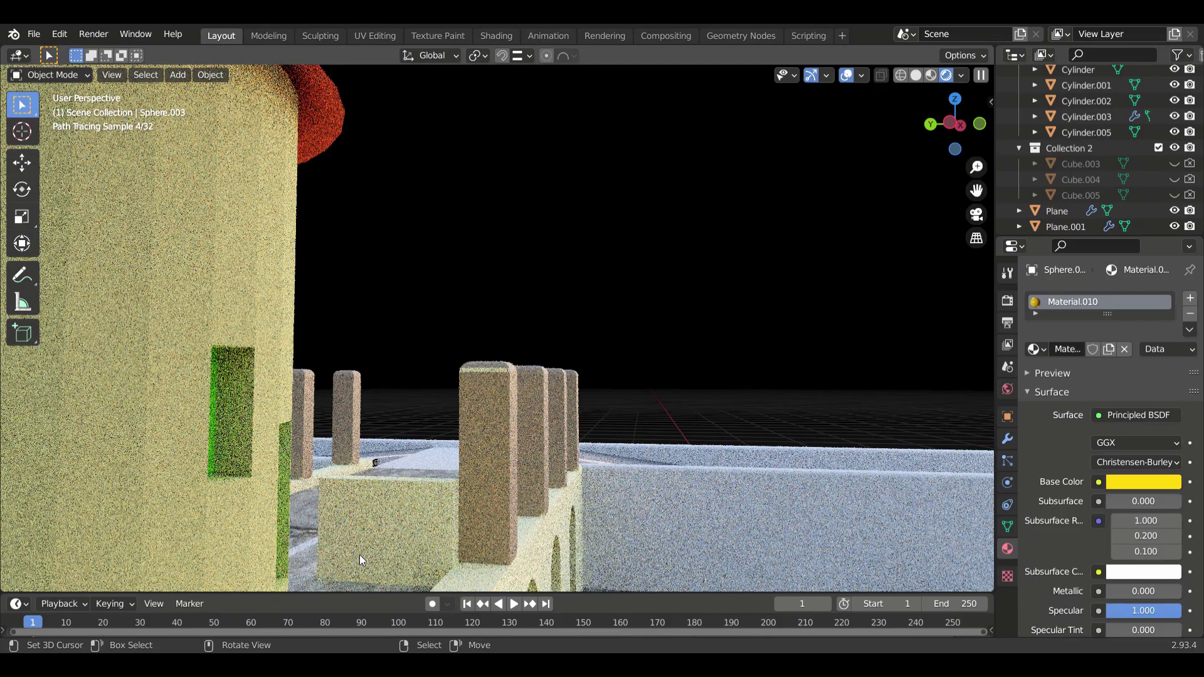
mouse_move(360, 554)
middle_mouse_down()
mouse_move(454, 546)
mouse_move(449, 512)
middle_mouse_up()
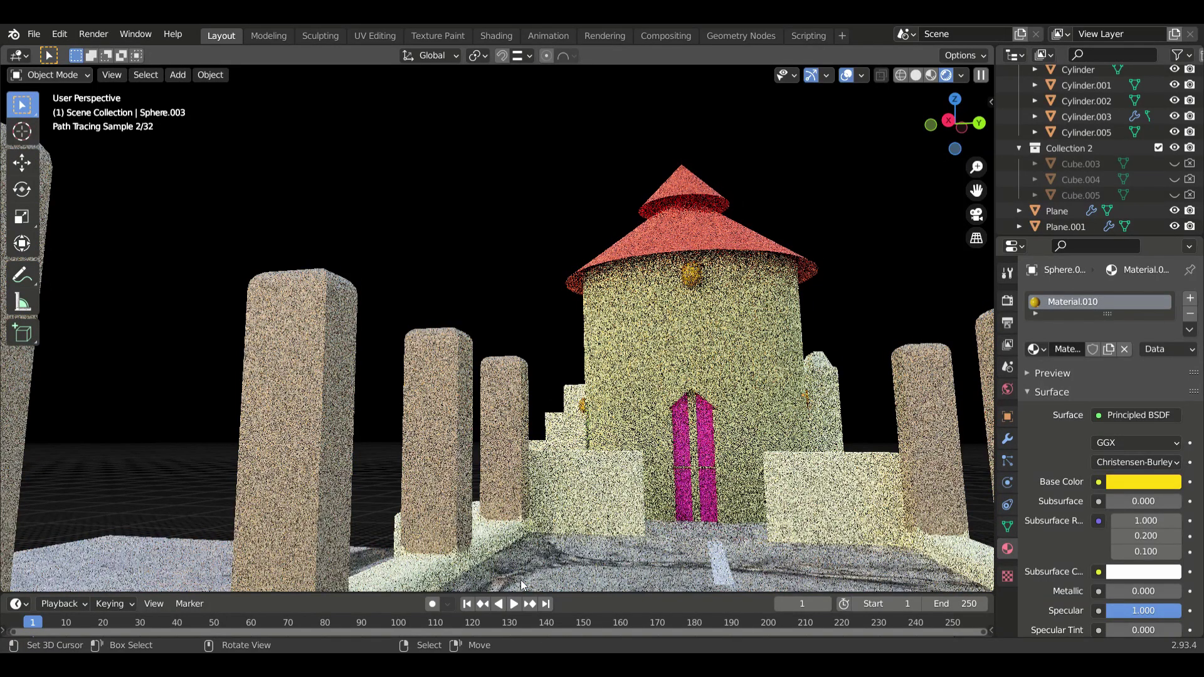
middle_click_drag(521, 580, 506, 536)
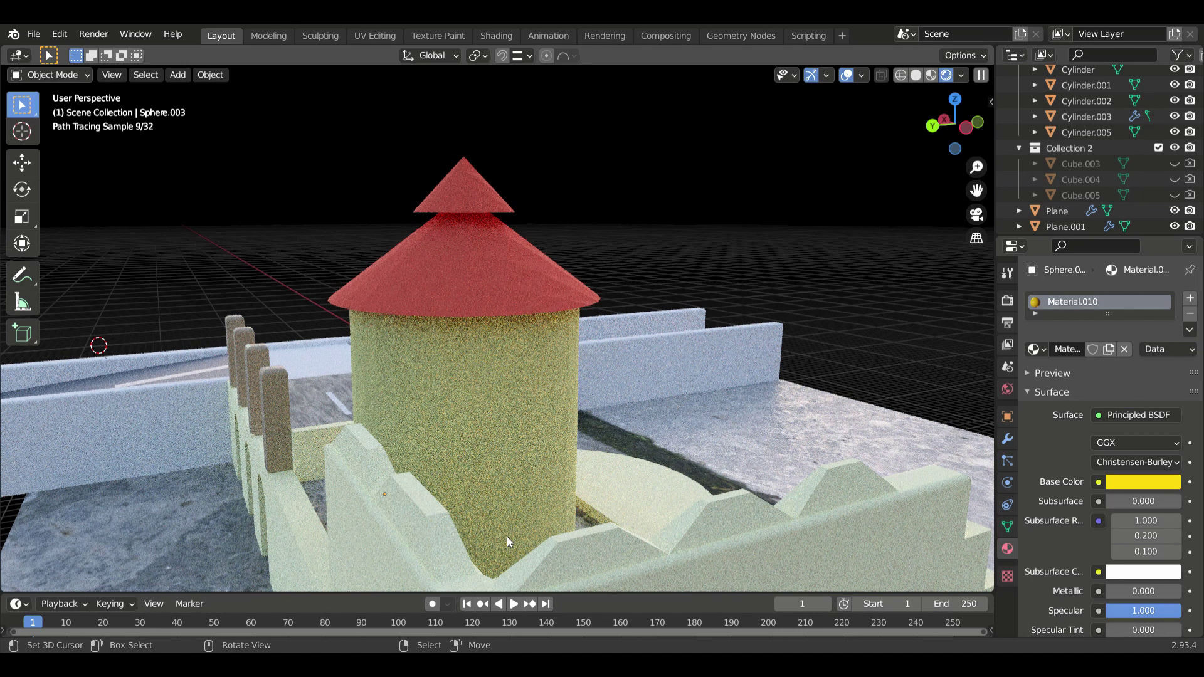
middle_click_drag(507, 536, 552, 425)
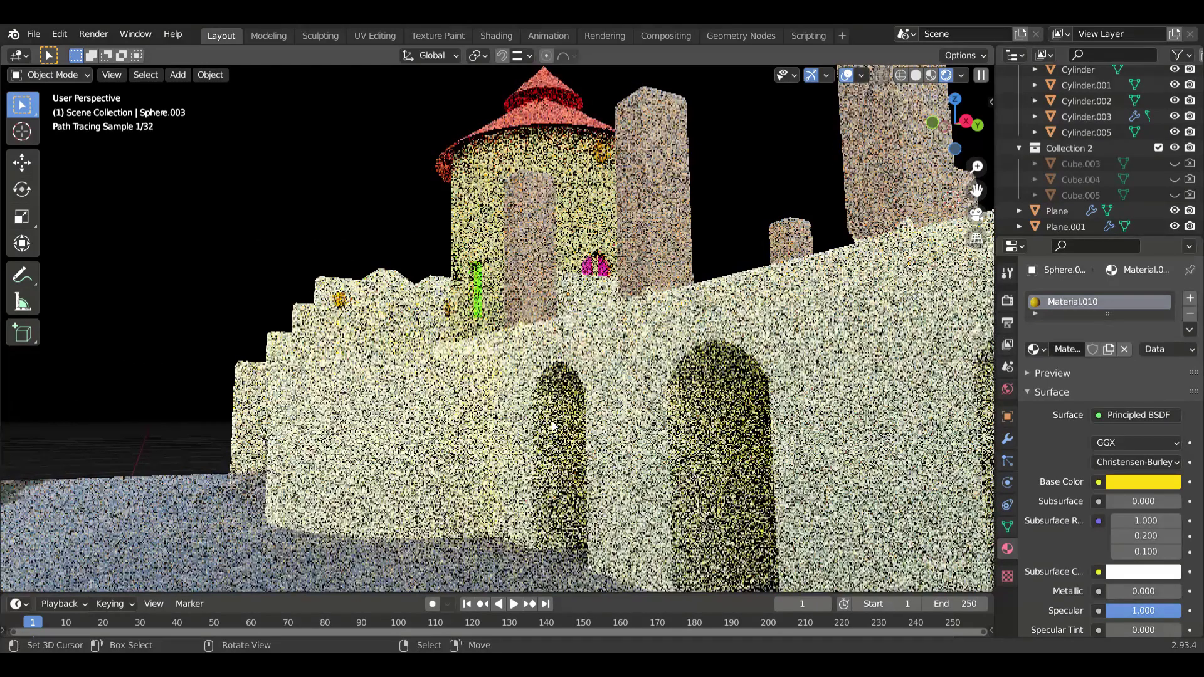